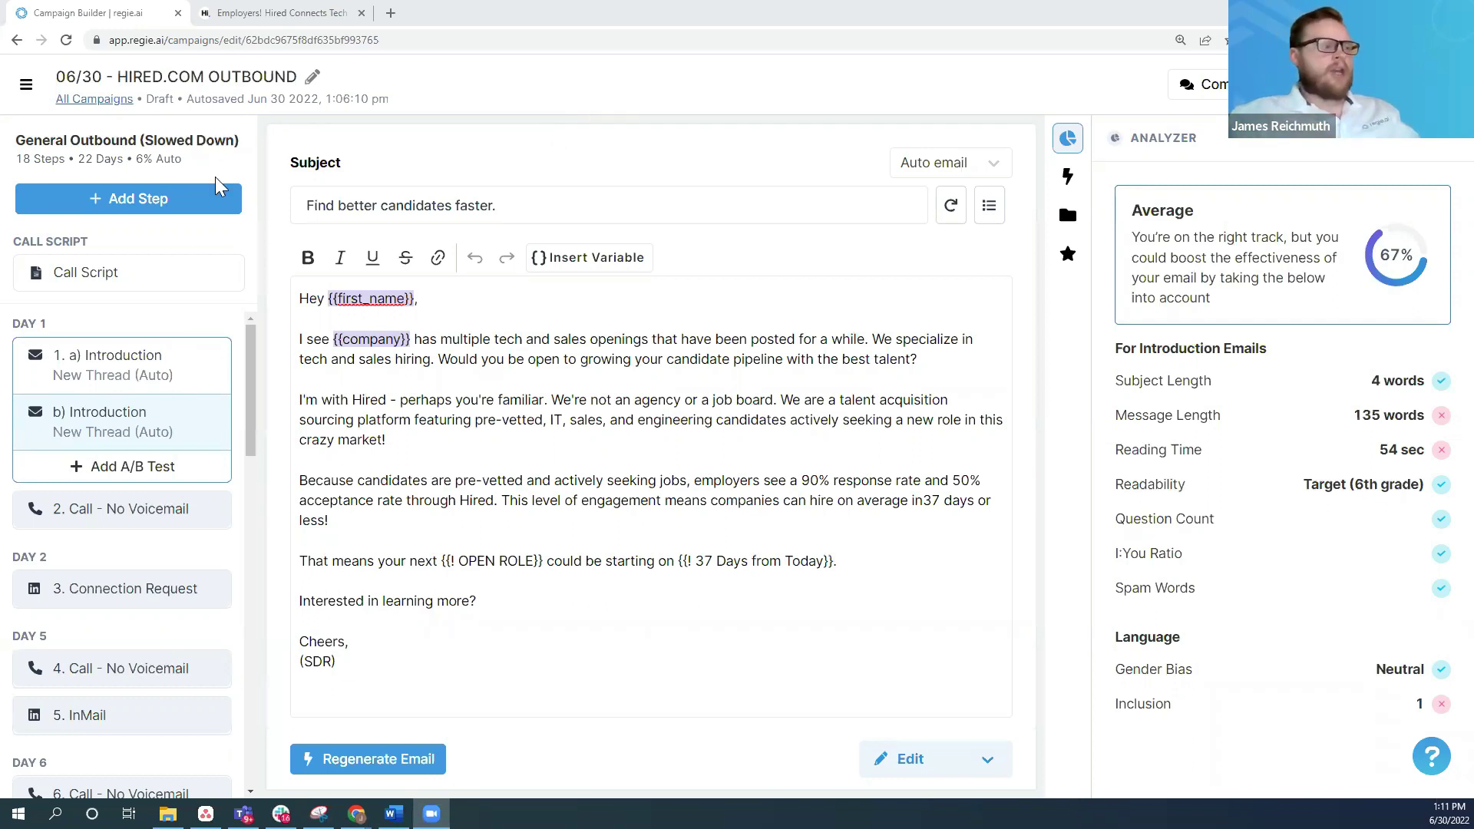
Step: Review the campaign's full step sequence through Day 22 and both variants of the Day 1 introduction email
{"action": "scroll", "coordinate": [135, 577], "scroll_direction": "down", "scroll_amount": 2}
{"action": "scroll", "coordinate": [133, 583], "scroll_direction": "down", "scroll_amount": 6}
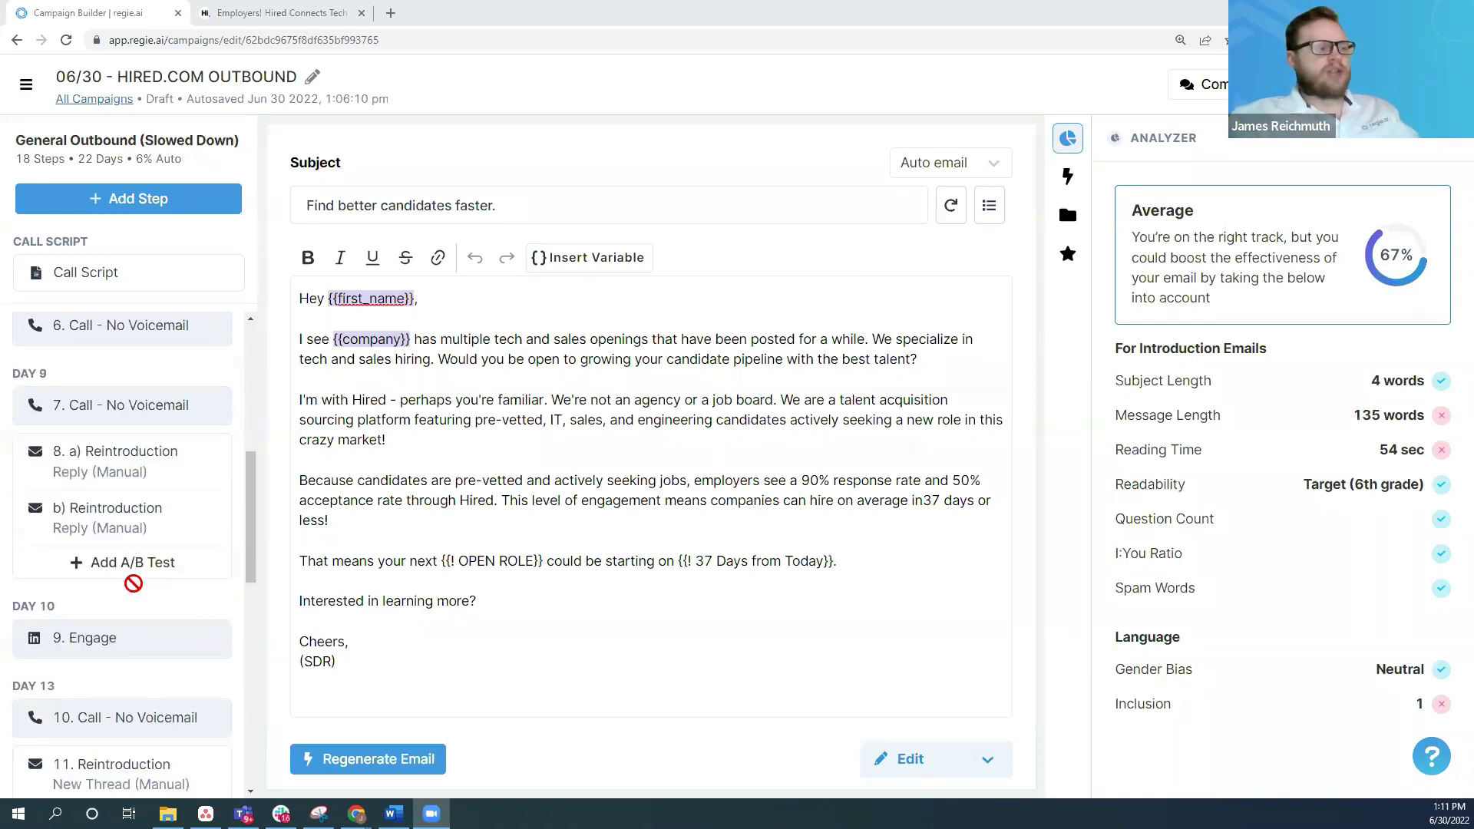
{"action": "scroll", "coordinate": [134, 583], "scroll_direction": "down", "scroll_amount": 6}
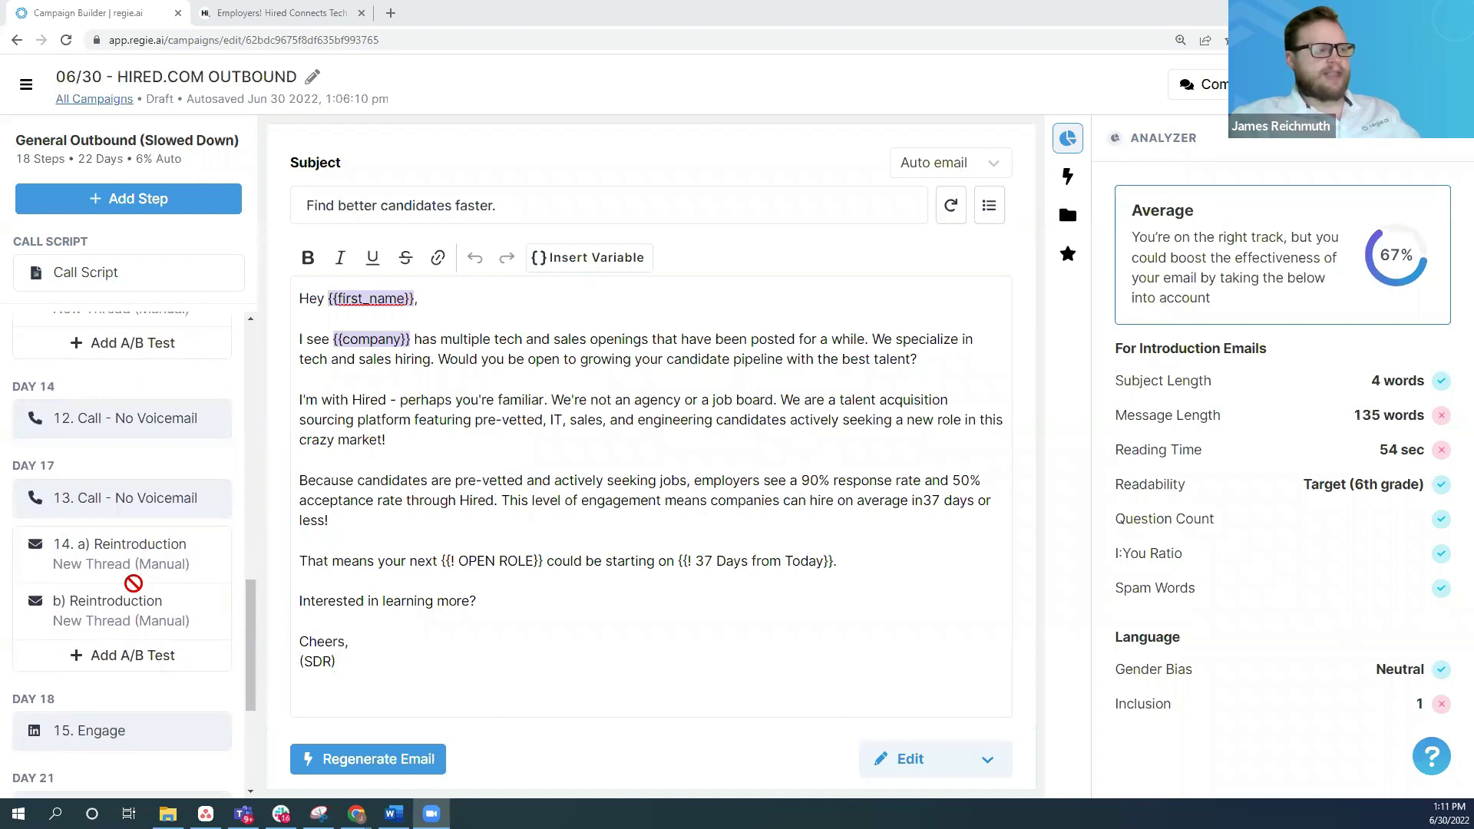
{"action": "scroll", "coordinate": [133, 584], "scroll_direction": "down", "scroll_amount": 1}
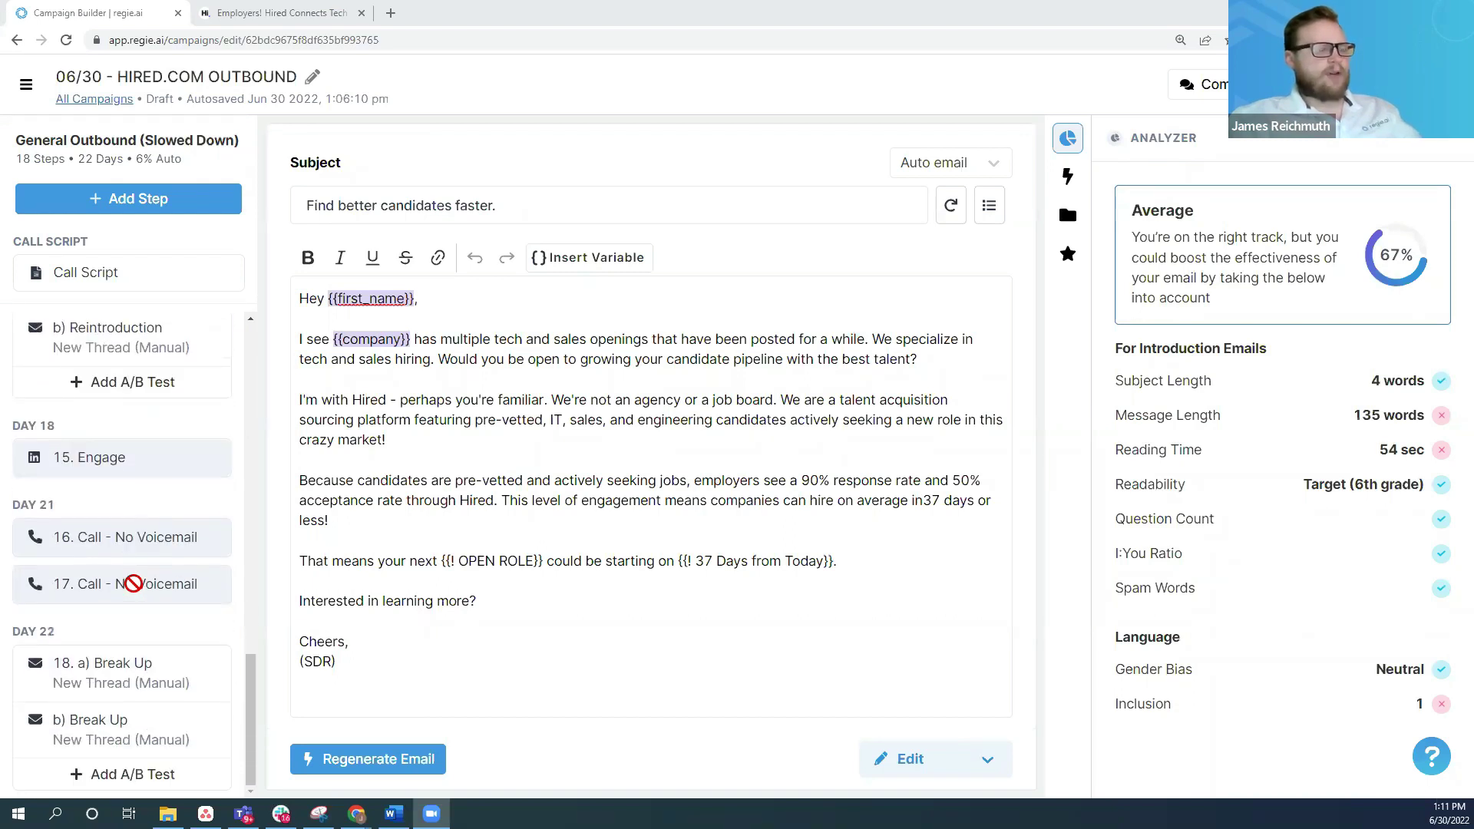
{"action": "scroll", "coordinate": [133, 584], "scroll_direction": "up", "scroll_amount": 15}
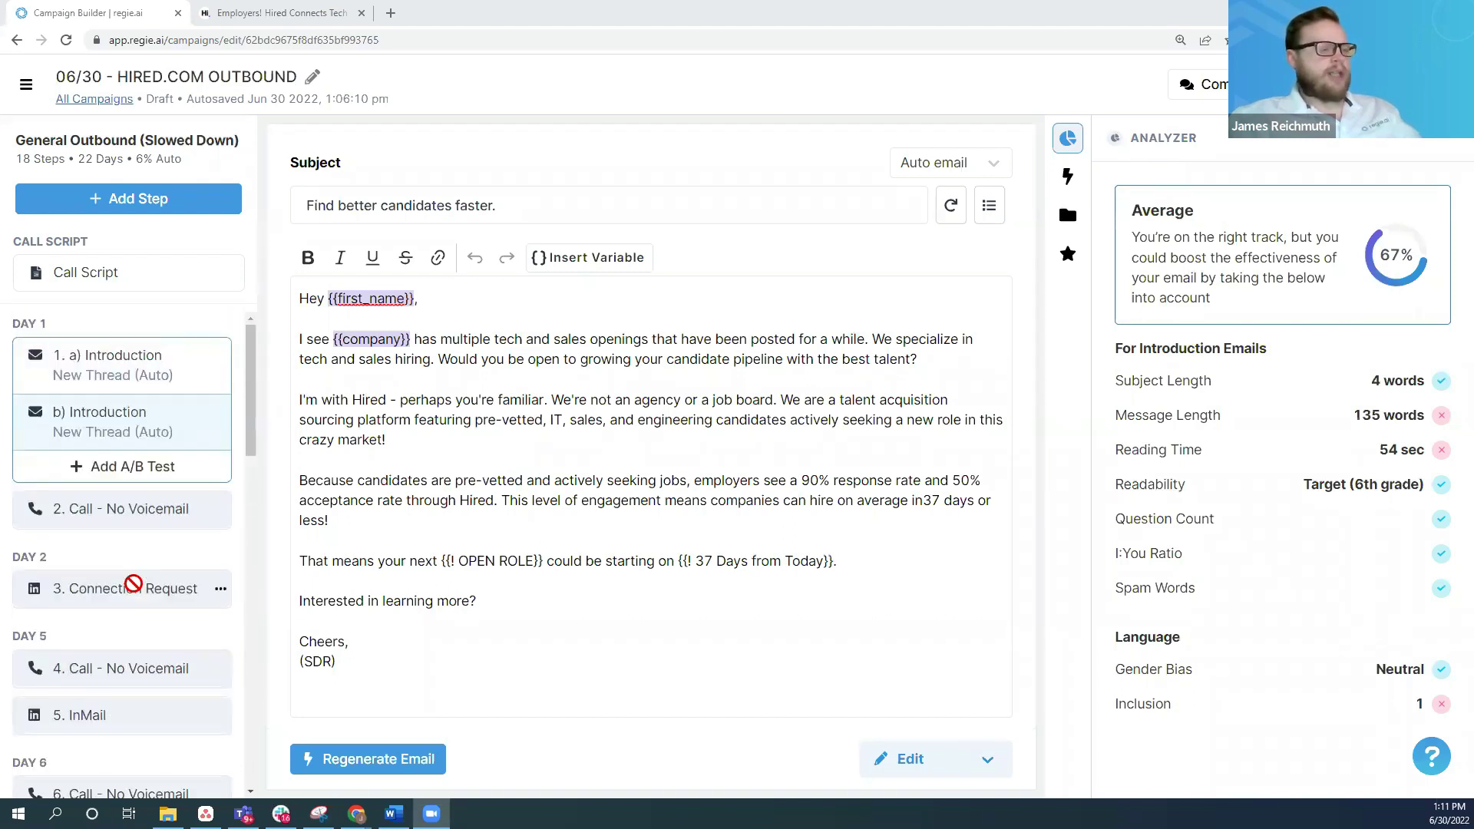
{"action": "left_click", "coordinate": [129, 353]}
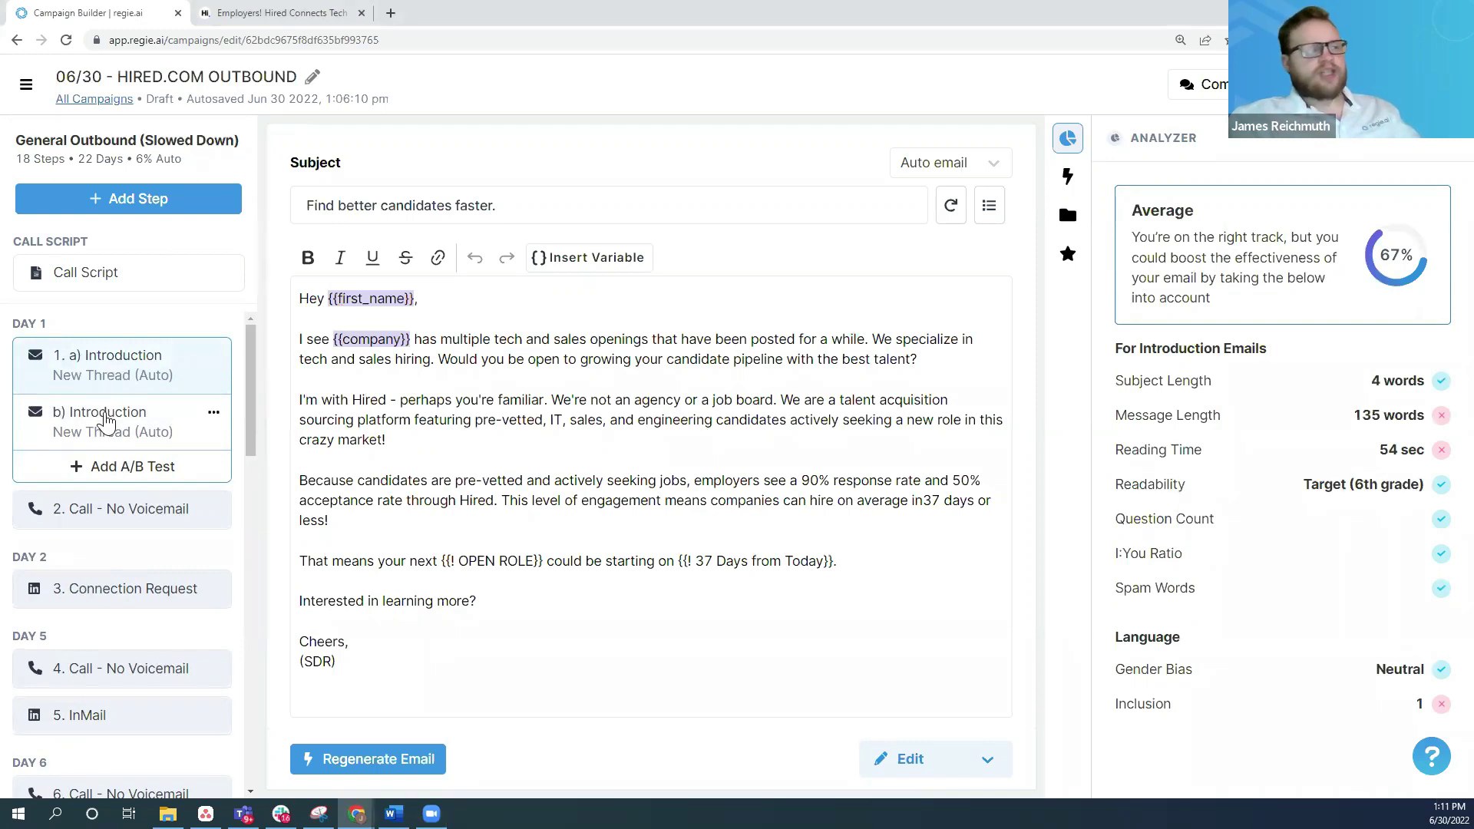
{"action": "left_click", "coordinate": [107, 426]}
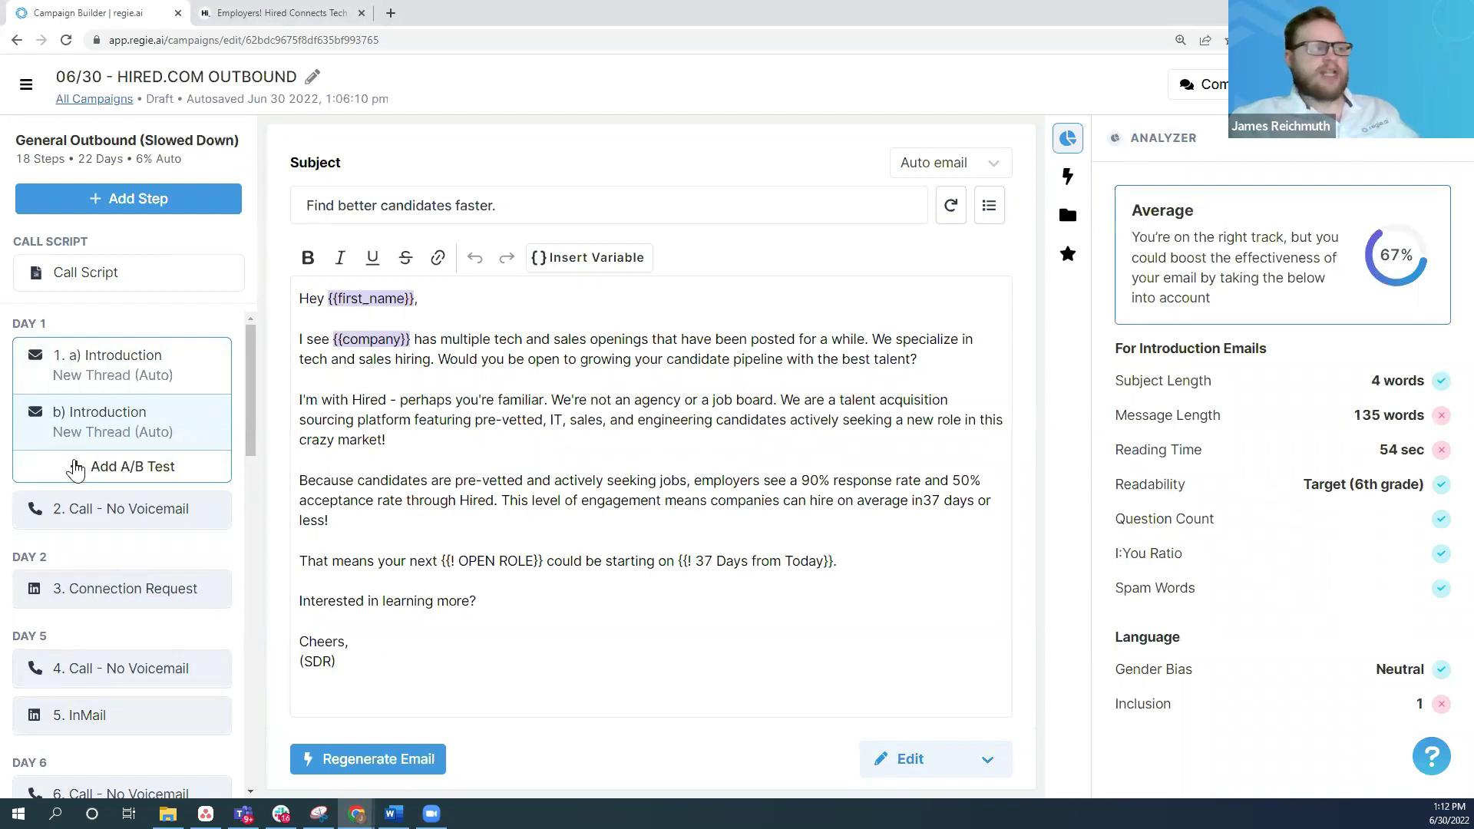
{"action": "scroll", "coordinate": [122, 540], "scroll_direction": "down", "scroll_amount": 2}
{"action": "scroll", "coordinate": [122, 540], "scroll_direction": "up", "scroll_amount": 2}
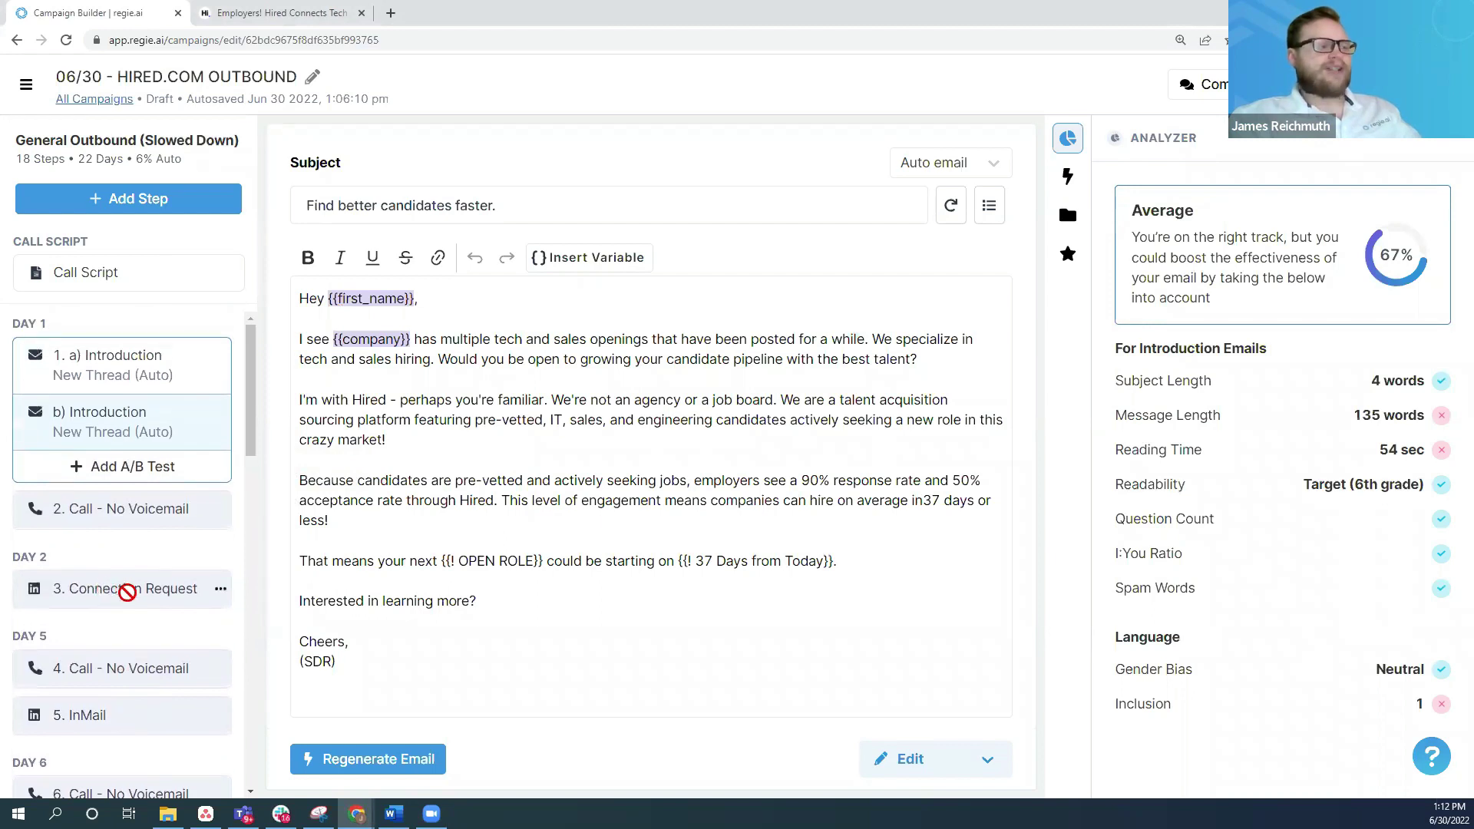
{"action": "left_click_drag", "start_coordinate": [125, 590], "coordinate": [128, 510]}
{"action": "left_click_drag", "start_coordinate": [92, 588], "coordinate": [95, 496]}
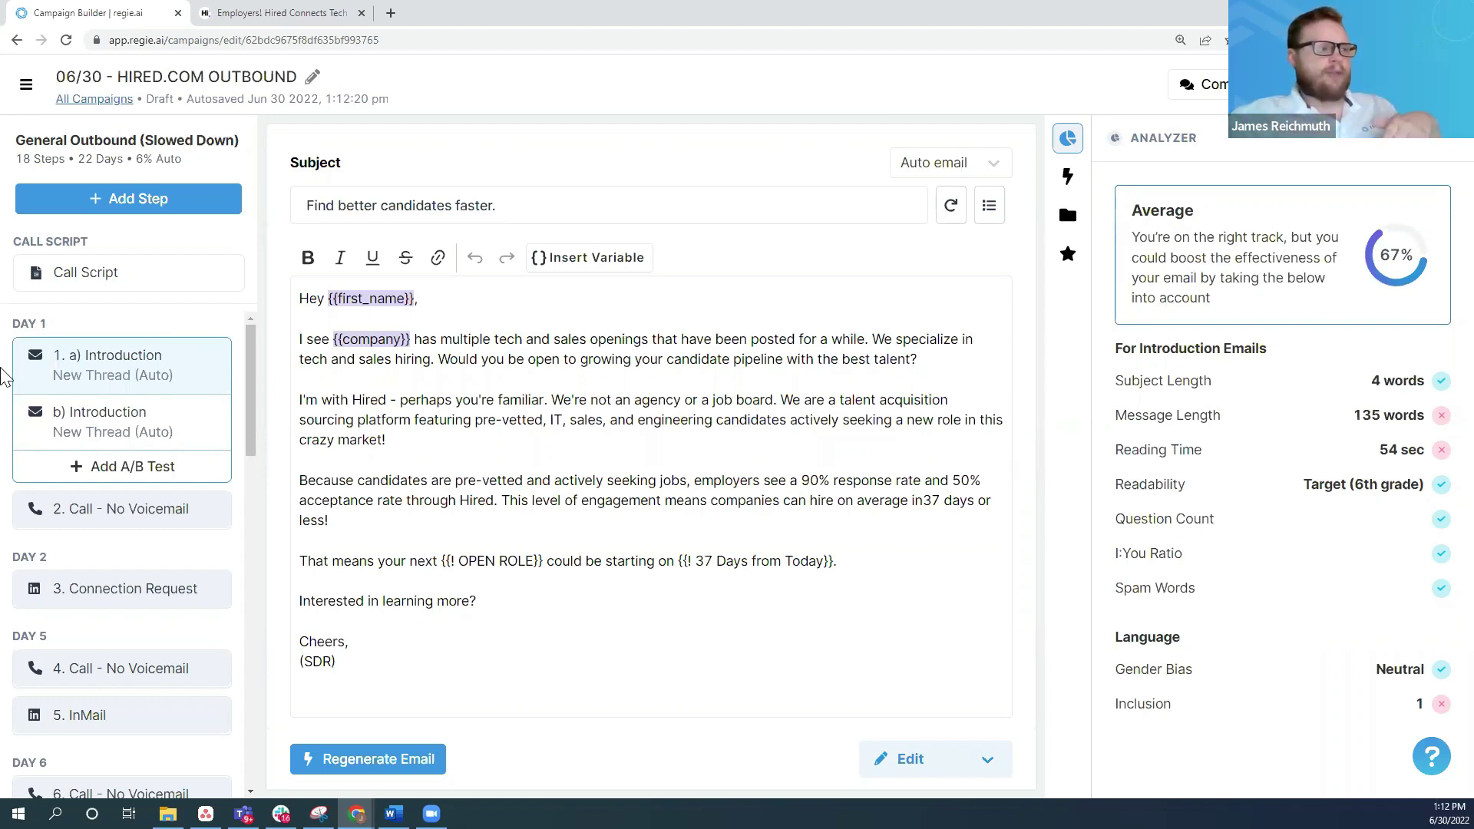
Step: In variant b of the Day 1 introduction email, replace the subject line with "Hiring"
{"action": "left_click", "coordinate": [116, 420]}
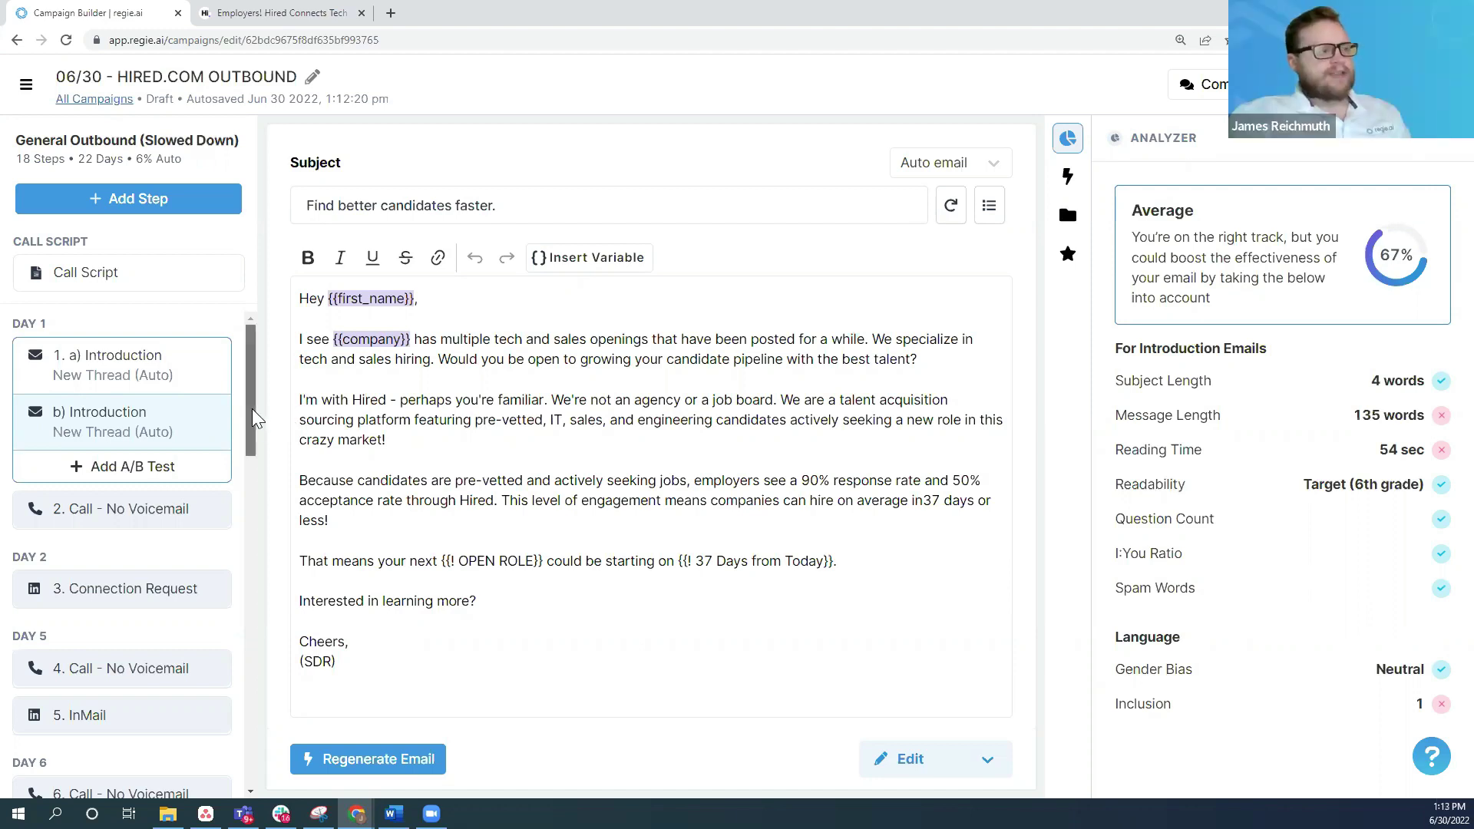
{"action": "left_click_drag", "start_coordinate": [252, 409], "coordinate": [232, 381]}
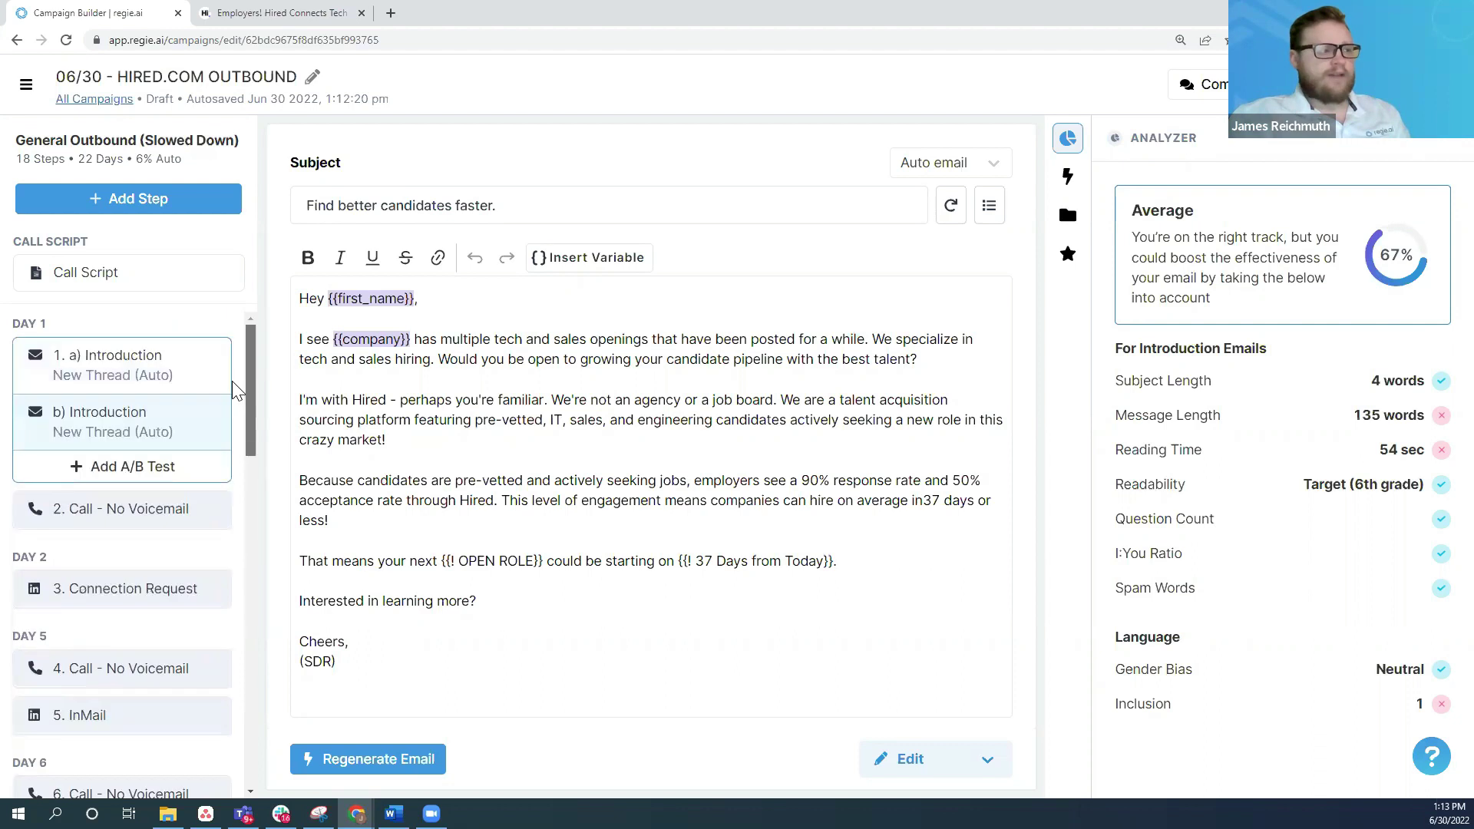
{"action": "left_click", "coordinate": [441, 445]}
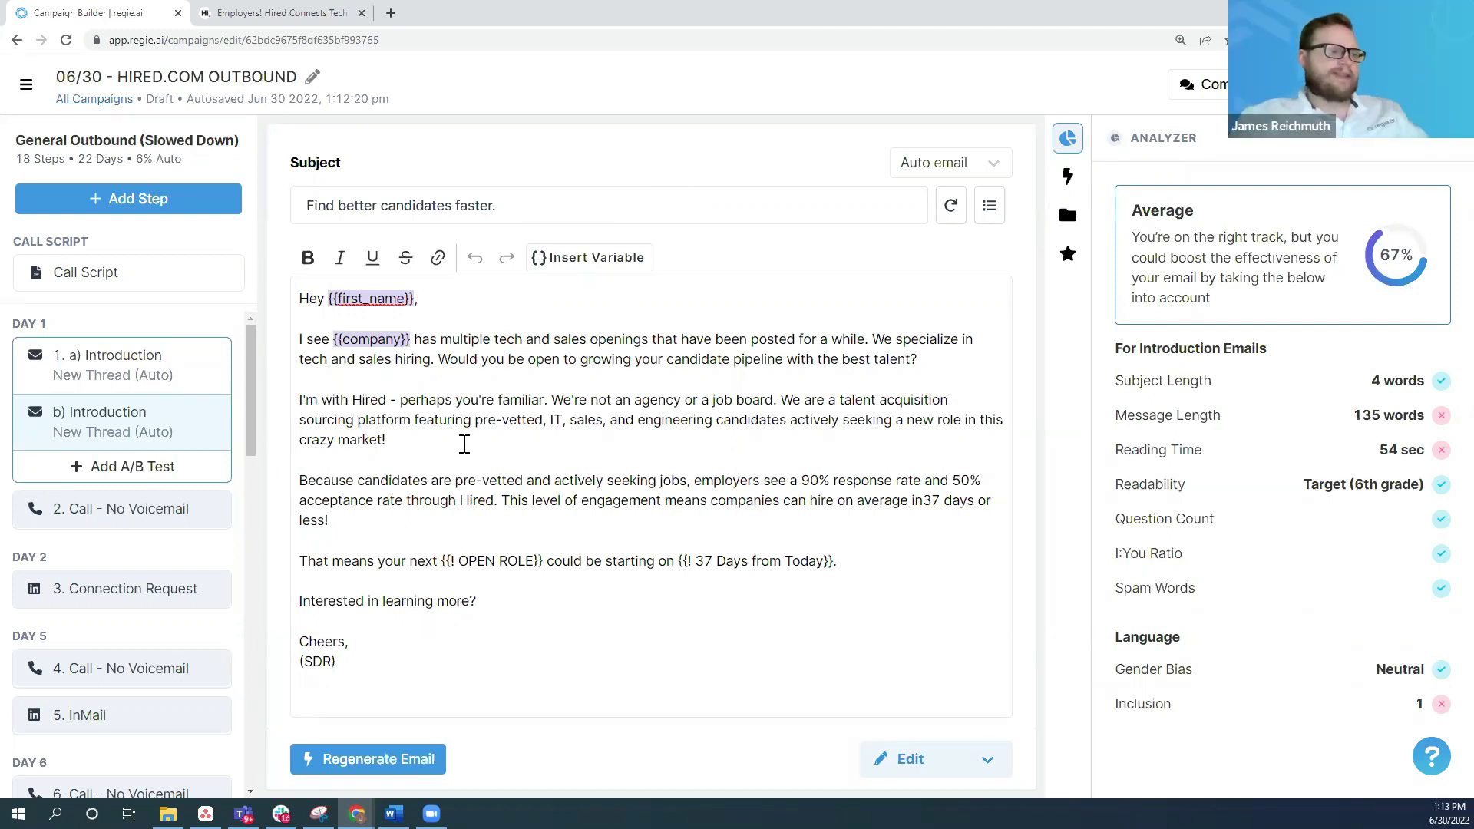
{"action": "left_click", "coordinate": [440, 303]}
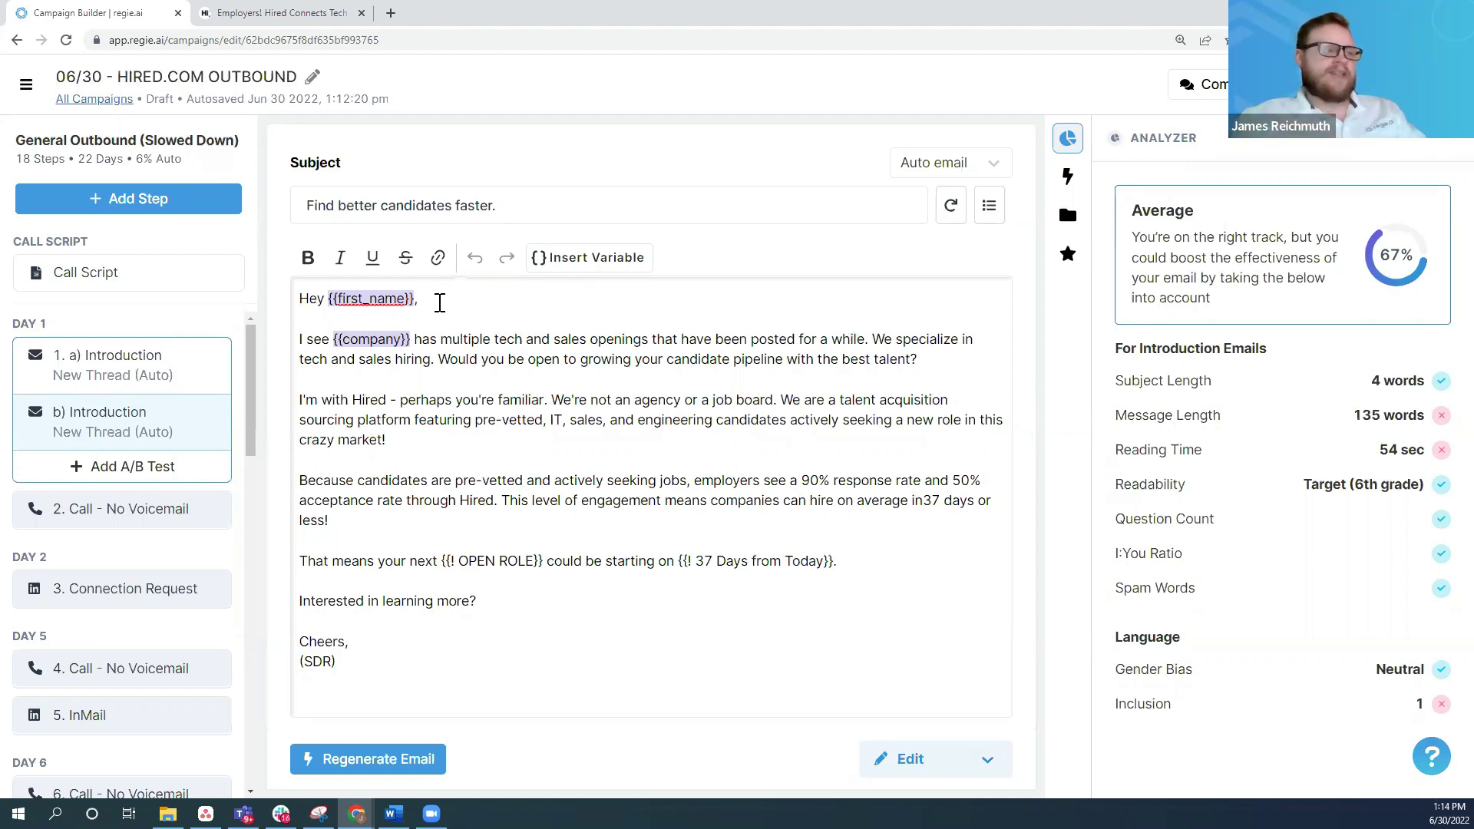
{"action": "double_click", "coordinate": [488, 207]}
{"action": "left_click", "coordinate": [521, 210]}
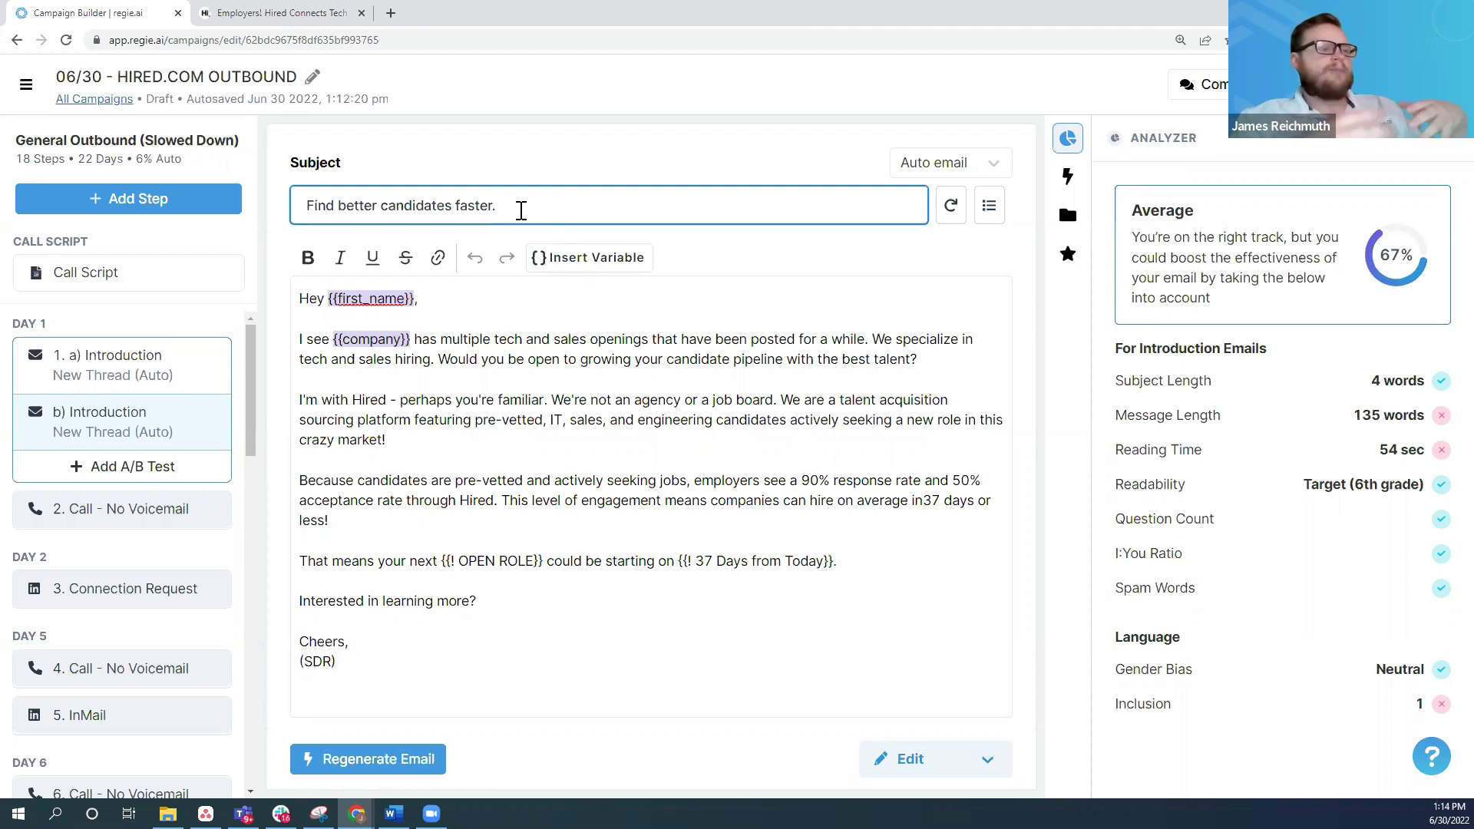
{"action": "key", "text": "BackSpace"}
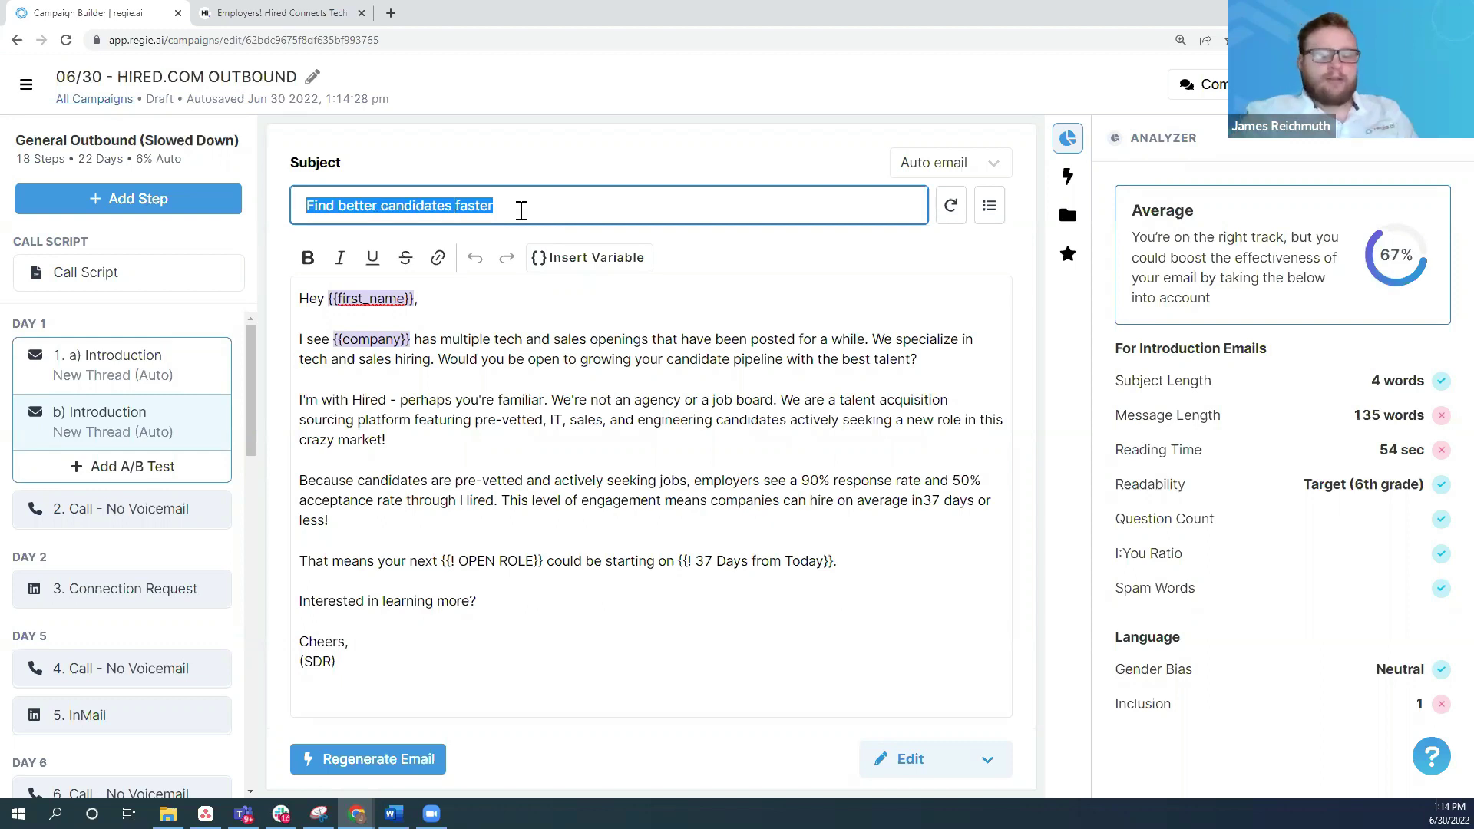
{"action": "type", "text": "Hiring"}
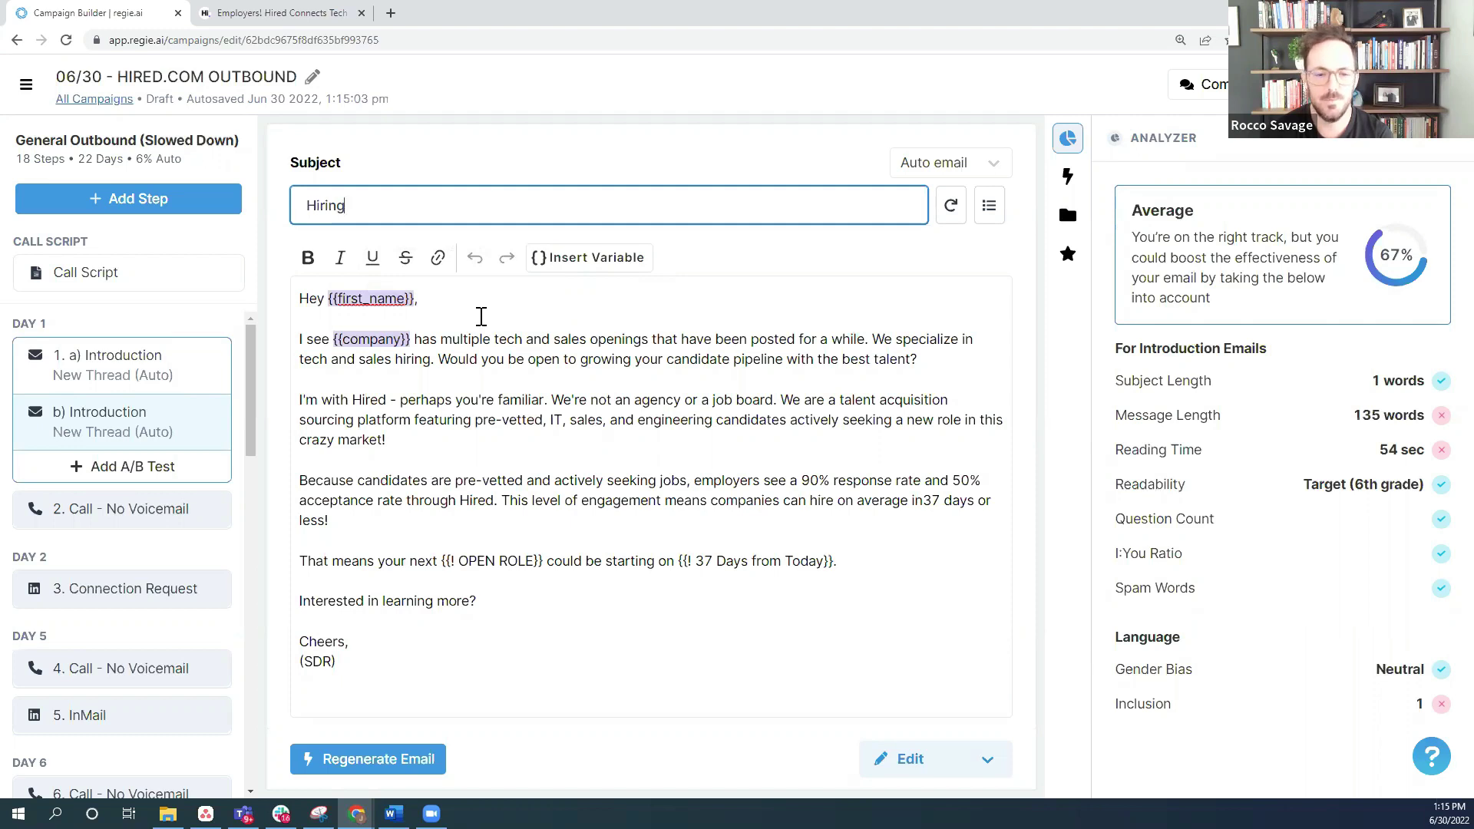
Step: Replace the comma ending the email's greeting with "- I saw that you were hiring for {{!! INSERT ROLE}}"
{"action": "left_click", "coordinate": [460, 302]}
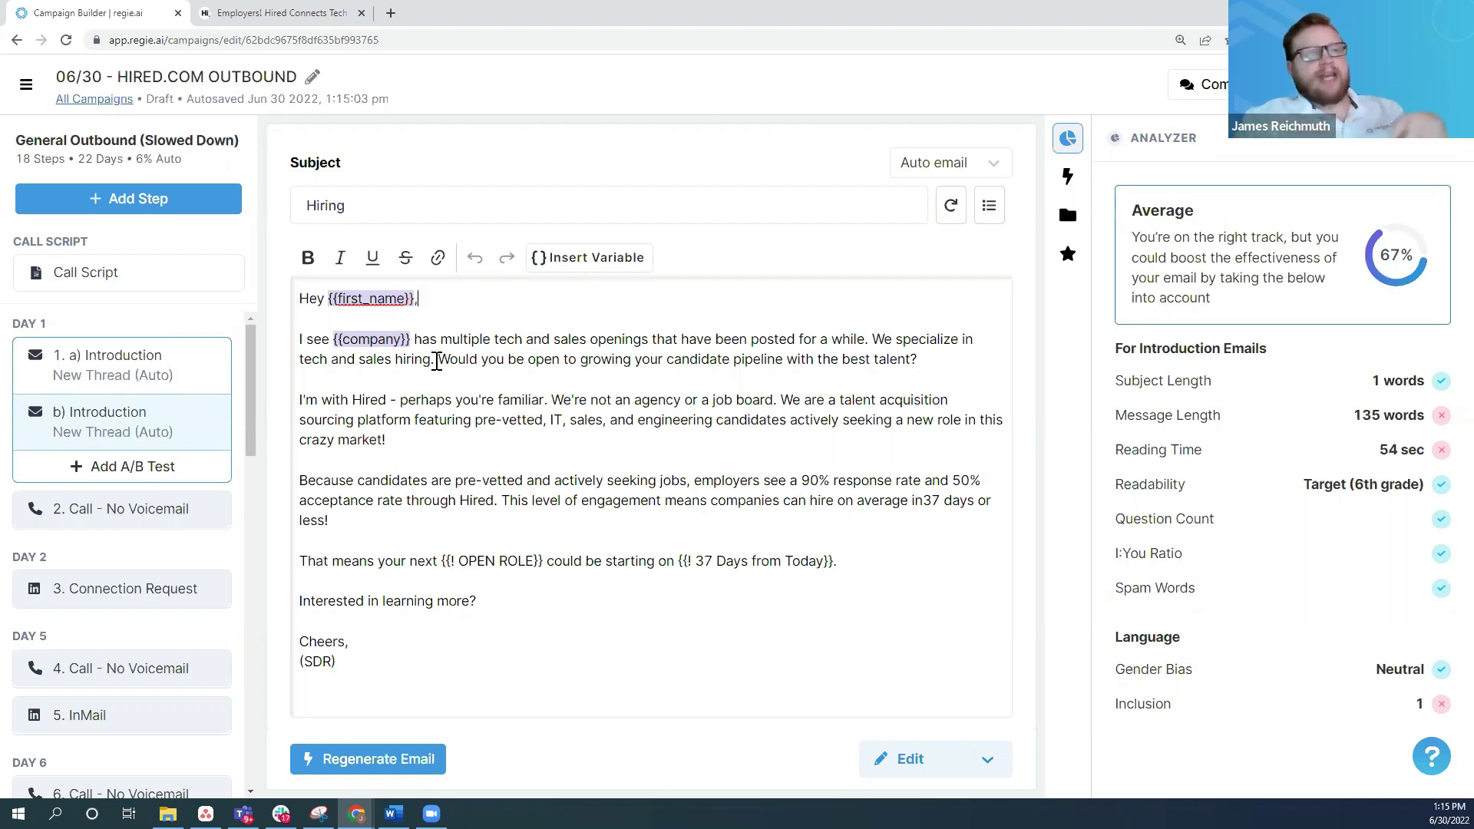
{"action": "left_click_drag", "start_coordinate": [870, 338], "coordinate": [301, 338]}
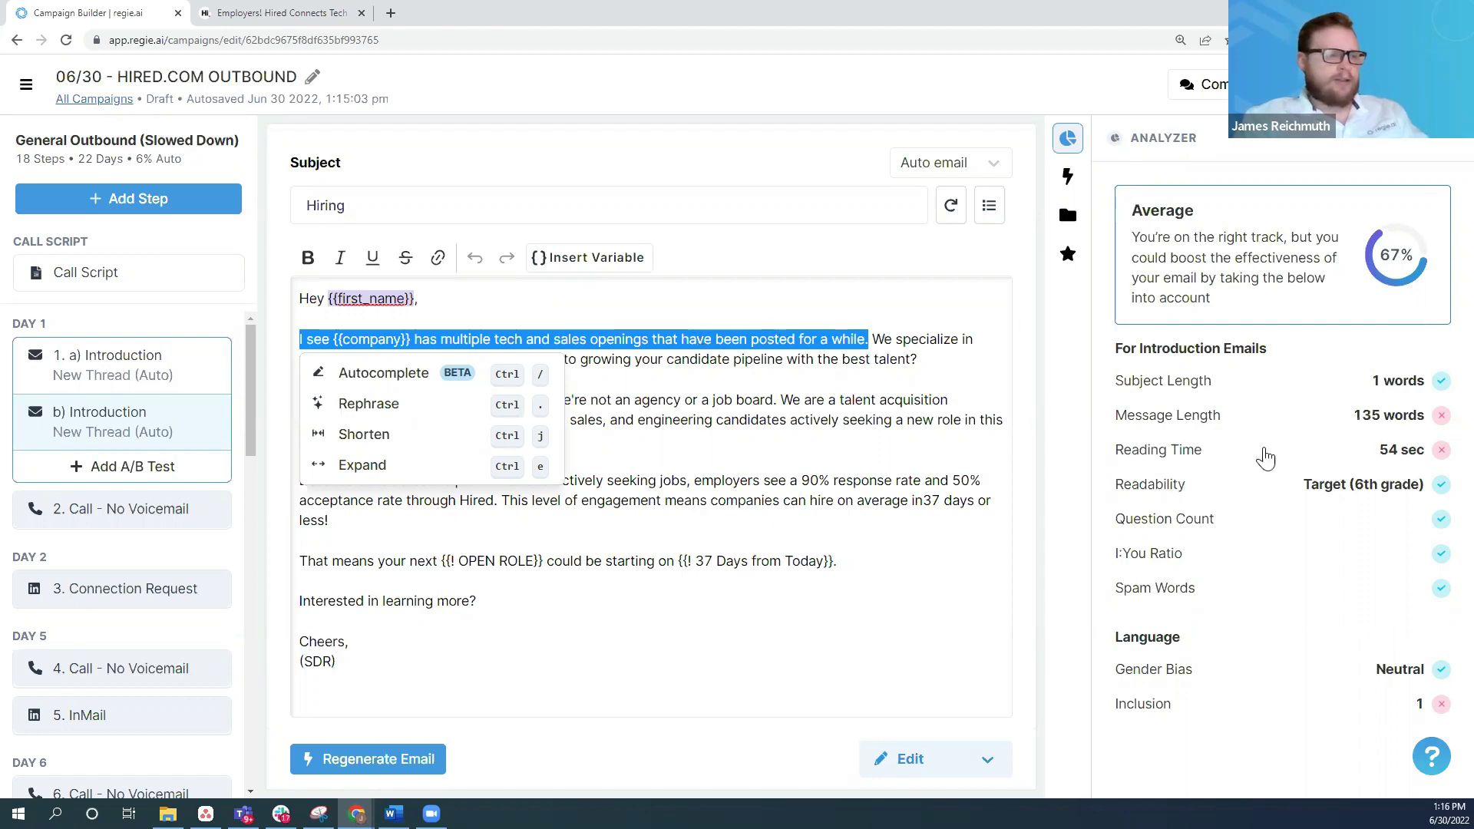
{"action": "left_click", "coordinate": [471, 304]}
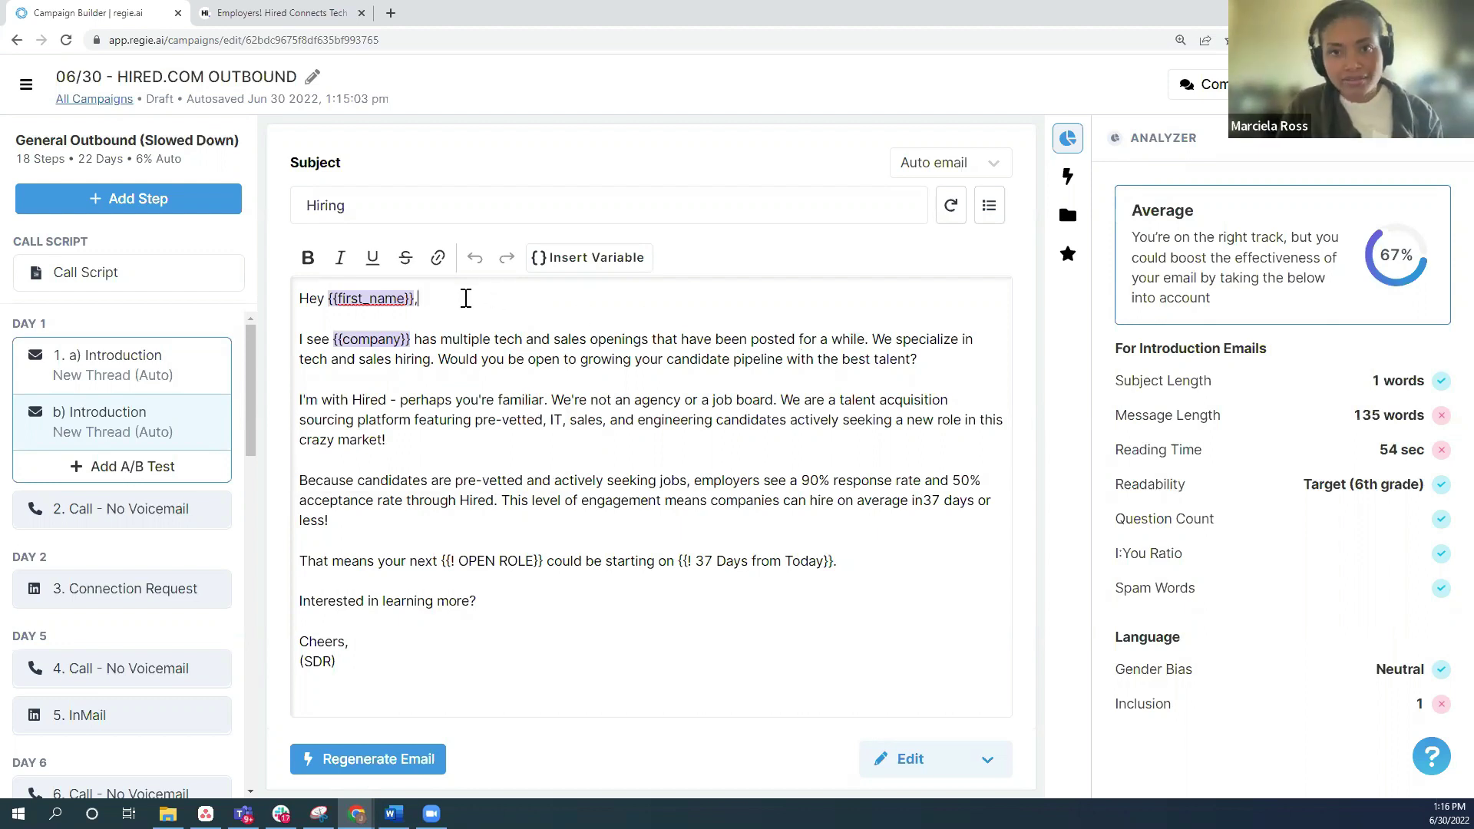
{"action": "key", "text": "BackSpace"}
{"action": "key", "text": "BackSpace"}
{"action": "type", "text": "- I sa"}
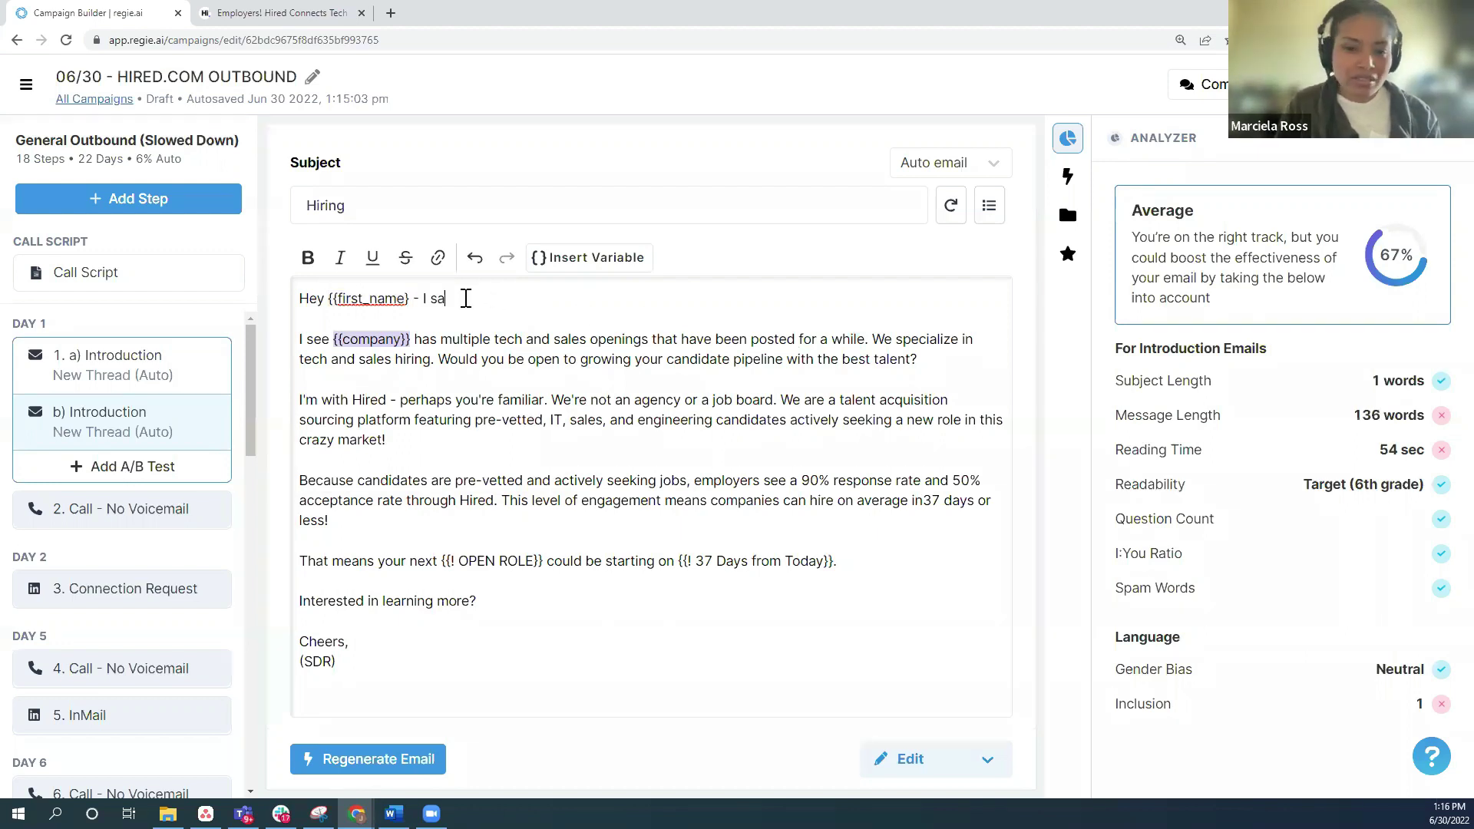
{"action": "type", "text": "w that you w"}
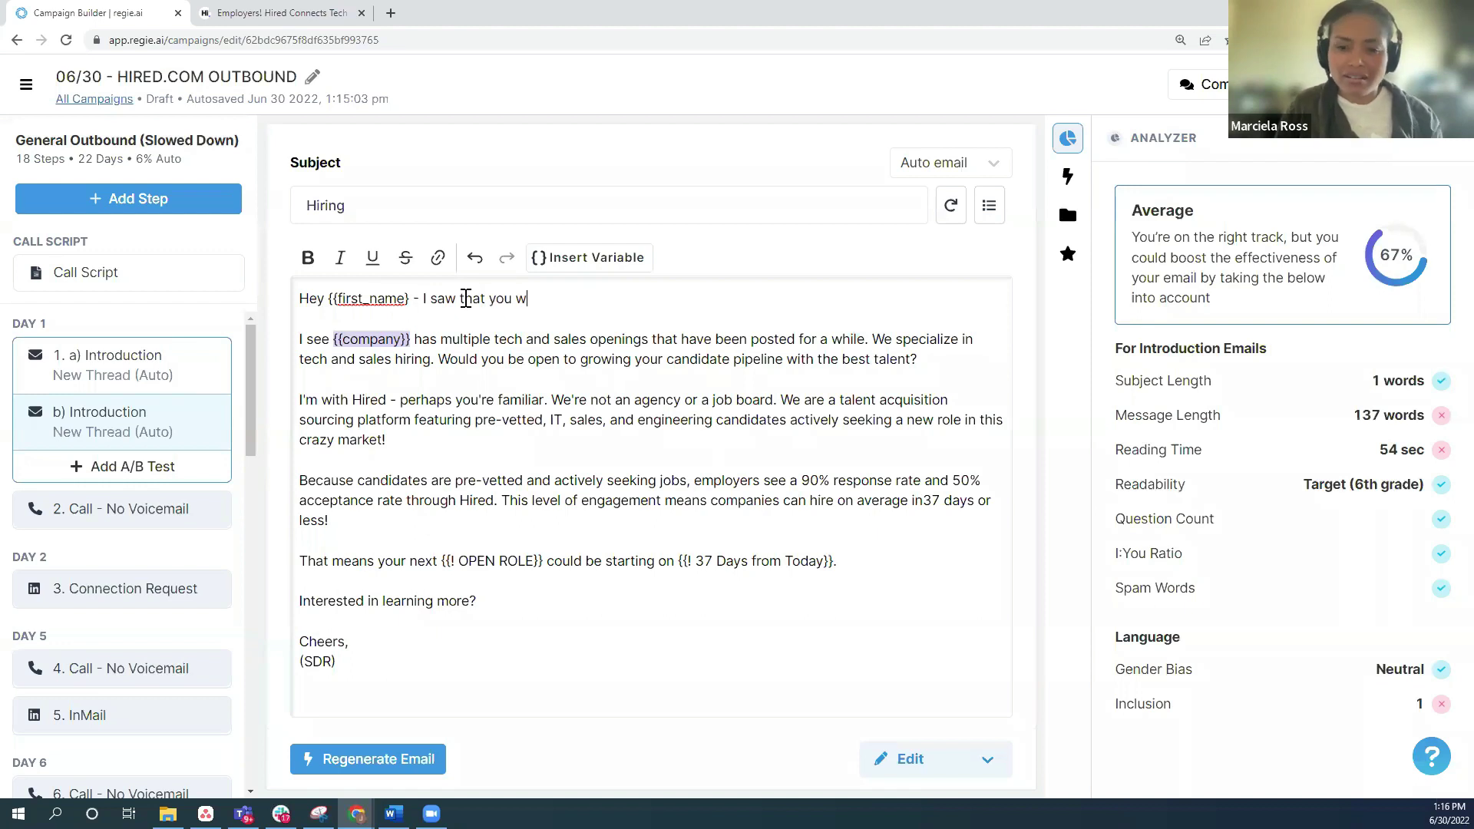
{"action": "type", "text": "ere hiring for {{!! INSERT ROLE}}"}
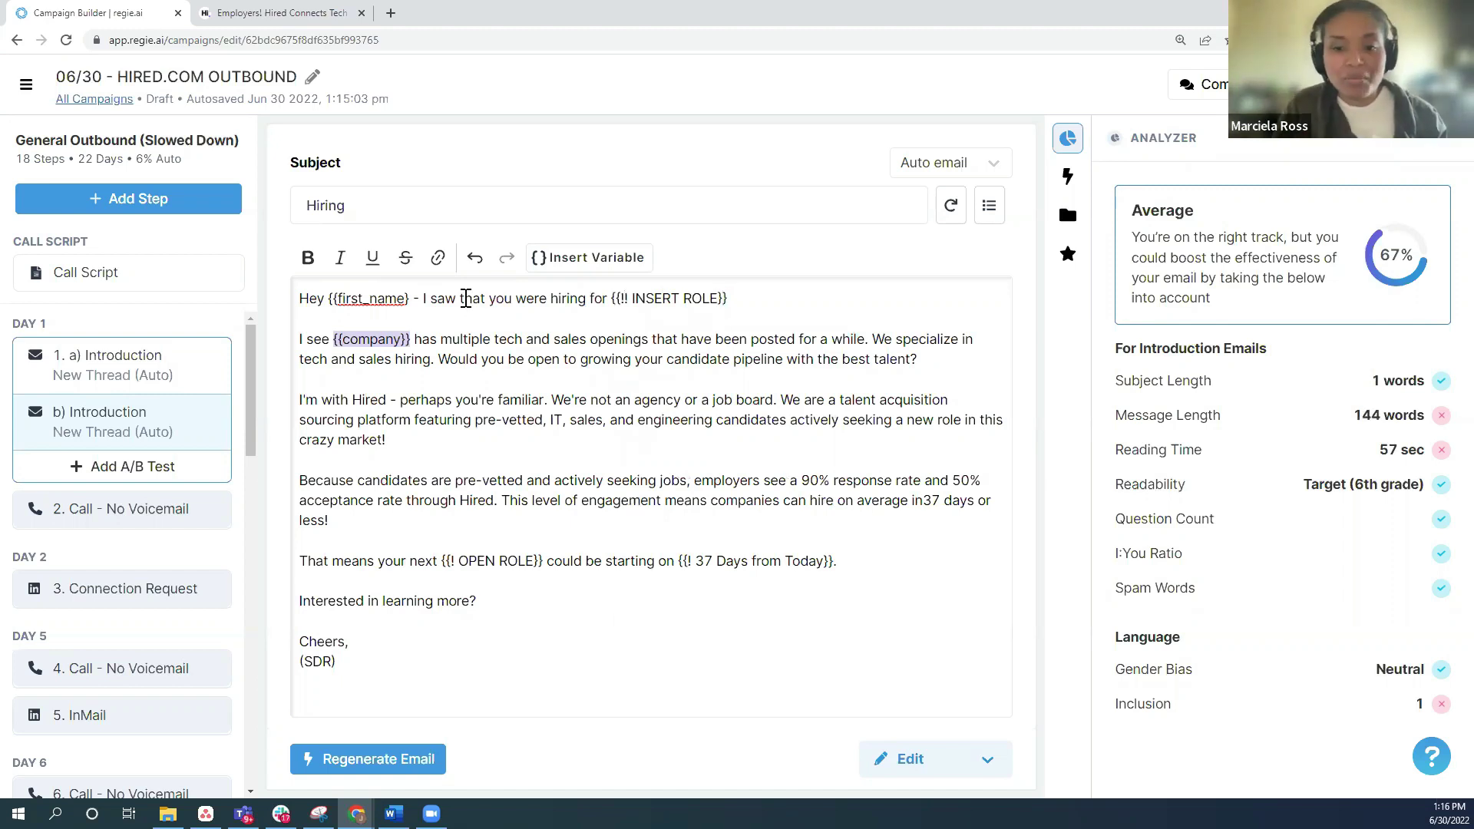
Step: Continue the opening line with "- are you still trying to find someone to fill the position?"
{"action": "type", "text": " - are you sti"}
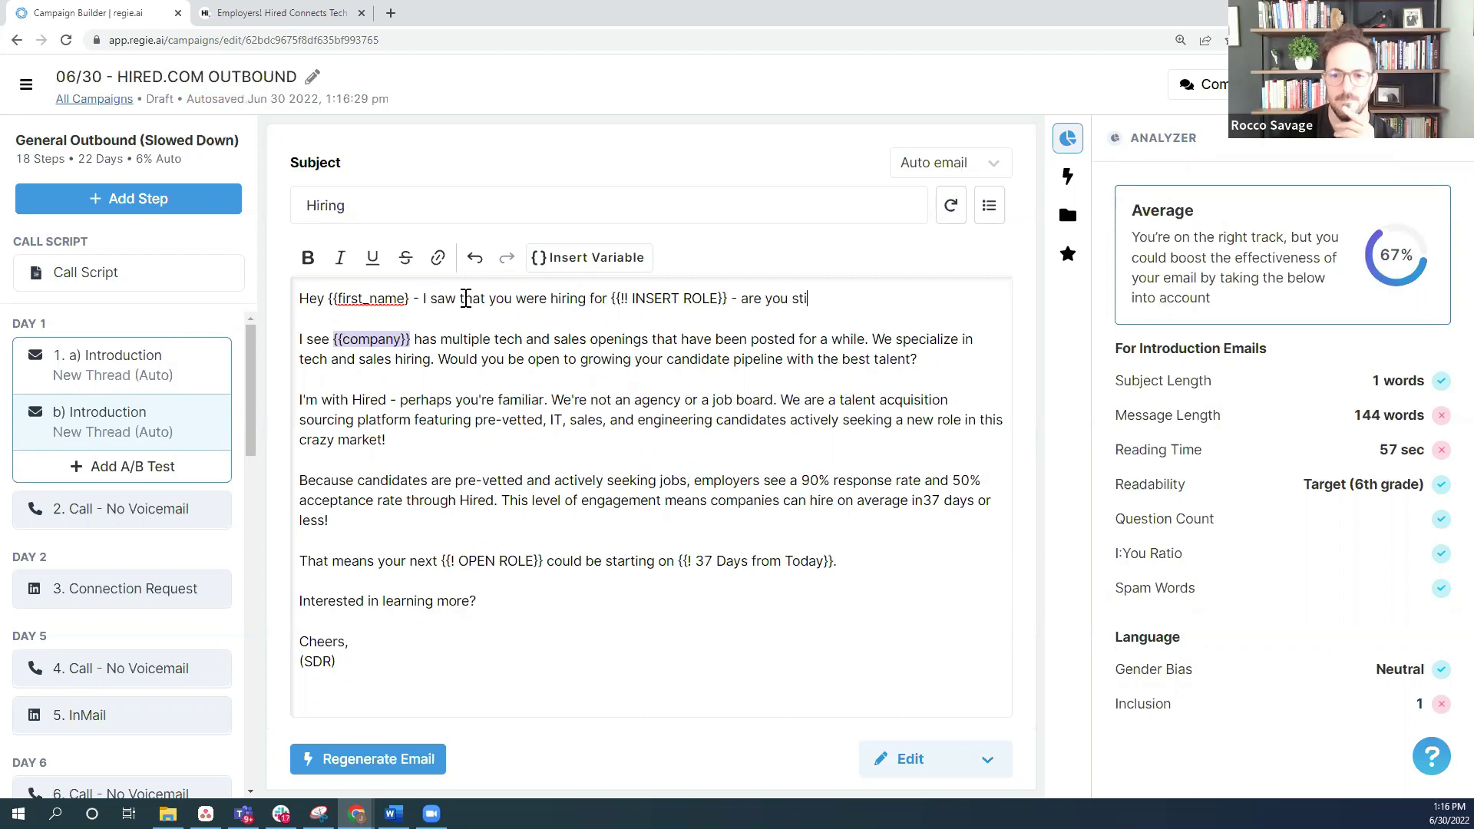
{"action": "type", "text": "ll trying to find someon"}
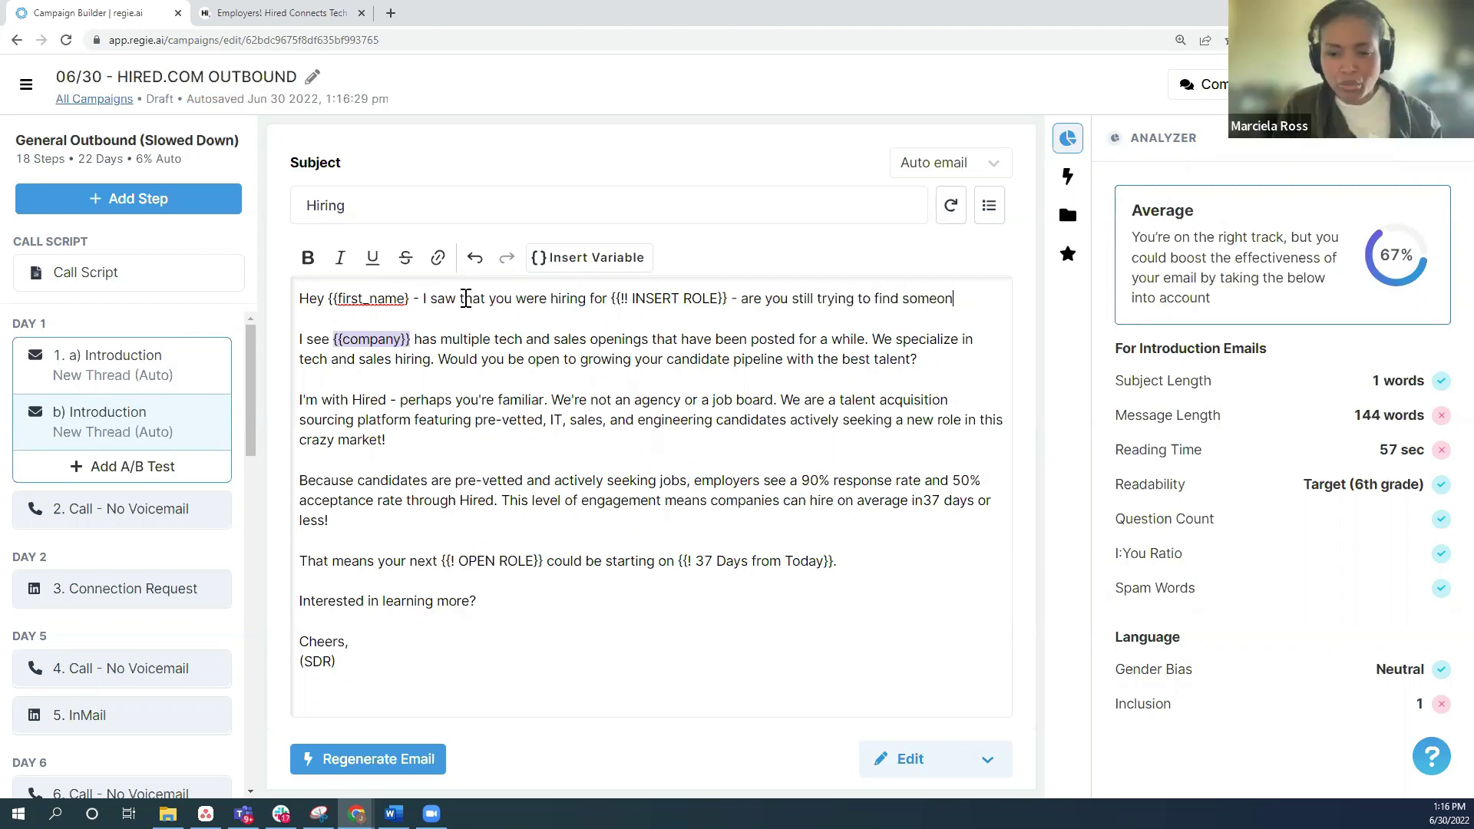
{"action": "type", "text": "e to fill the position?"}
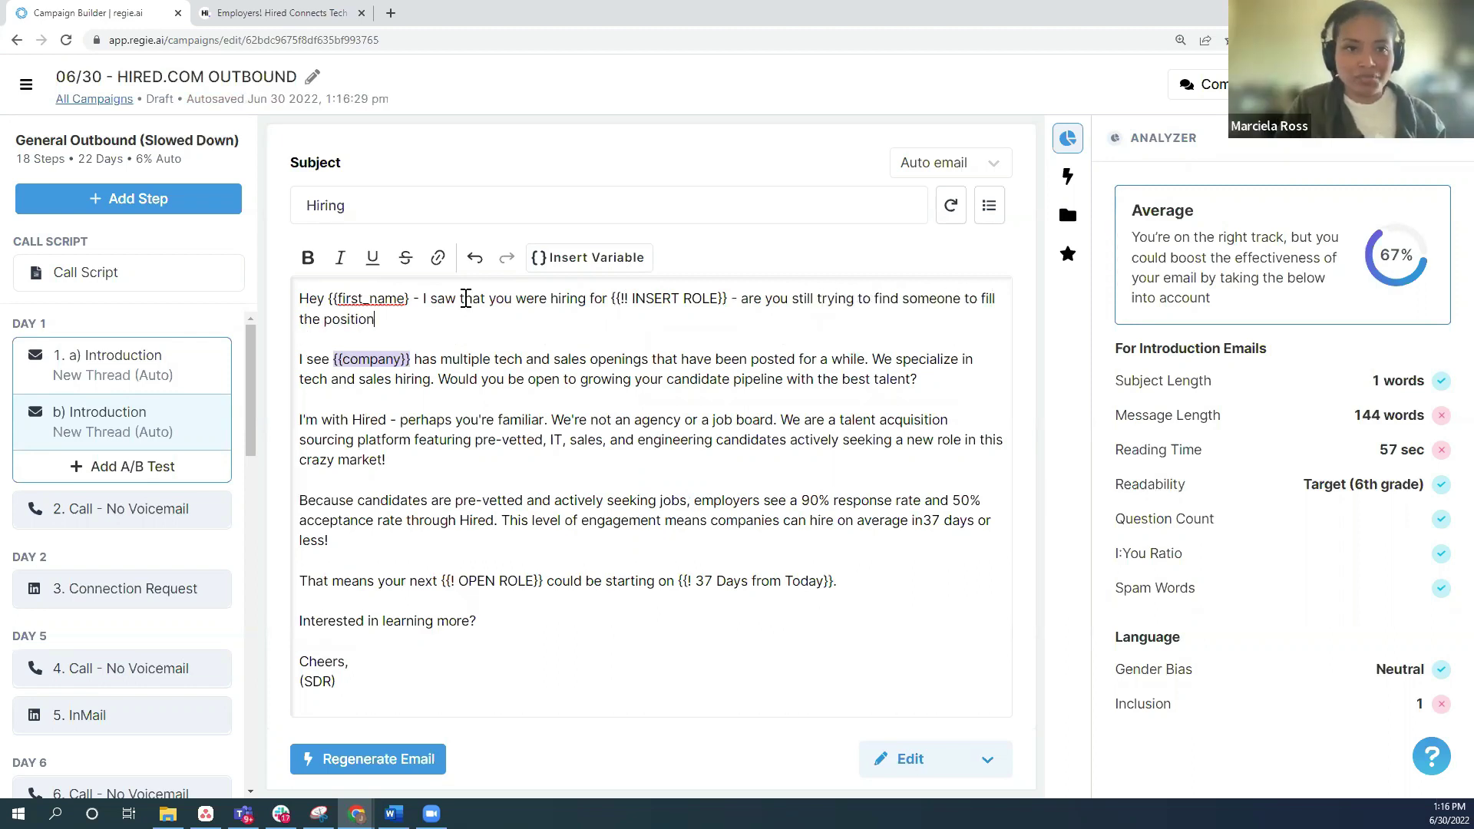
Step: Check the message length guidance and delete the paragraph beginning "I see {{company}} has multiple tech and sales openings", including its blank line
{"action": "left_click", "coordinate": [952, 384]}
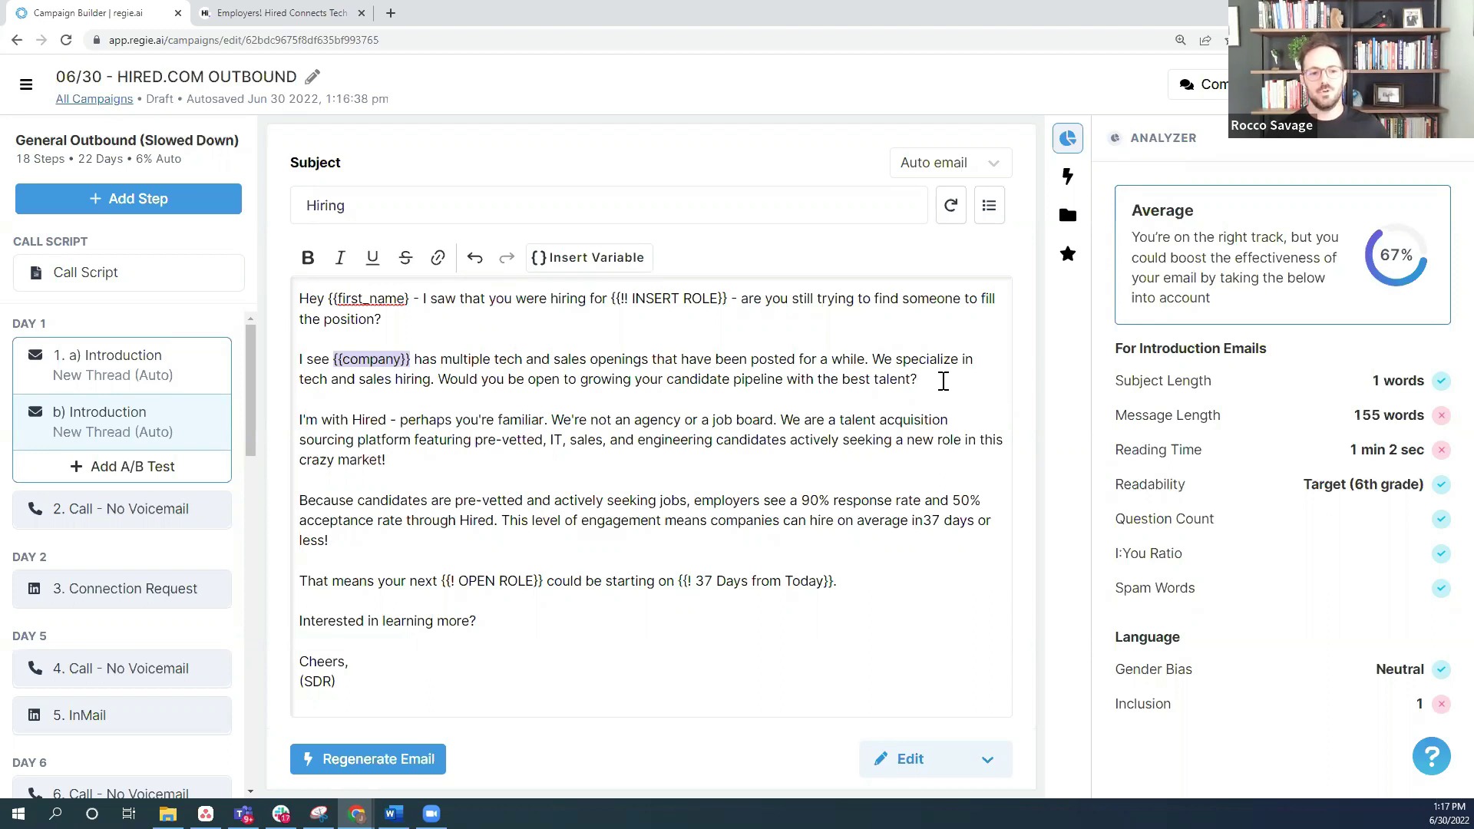
{"action": "key", "text": "alt+Tab"}
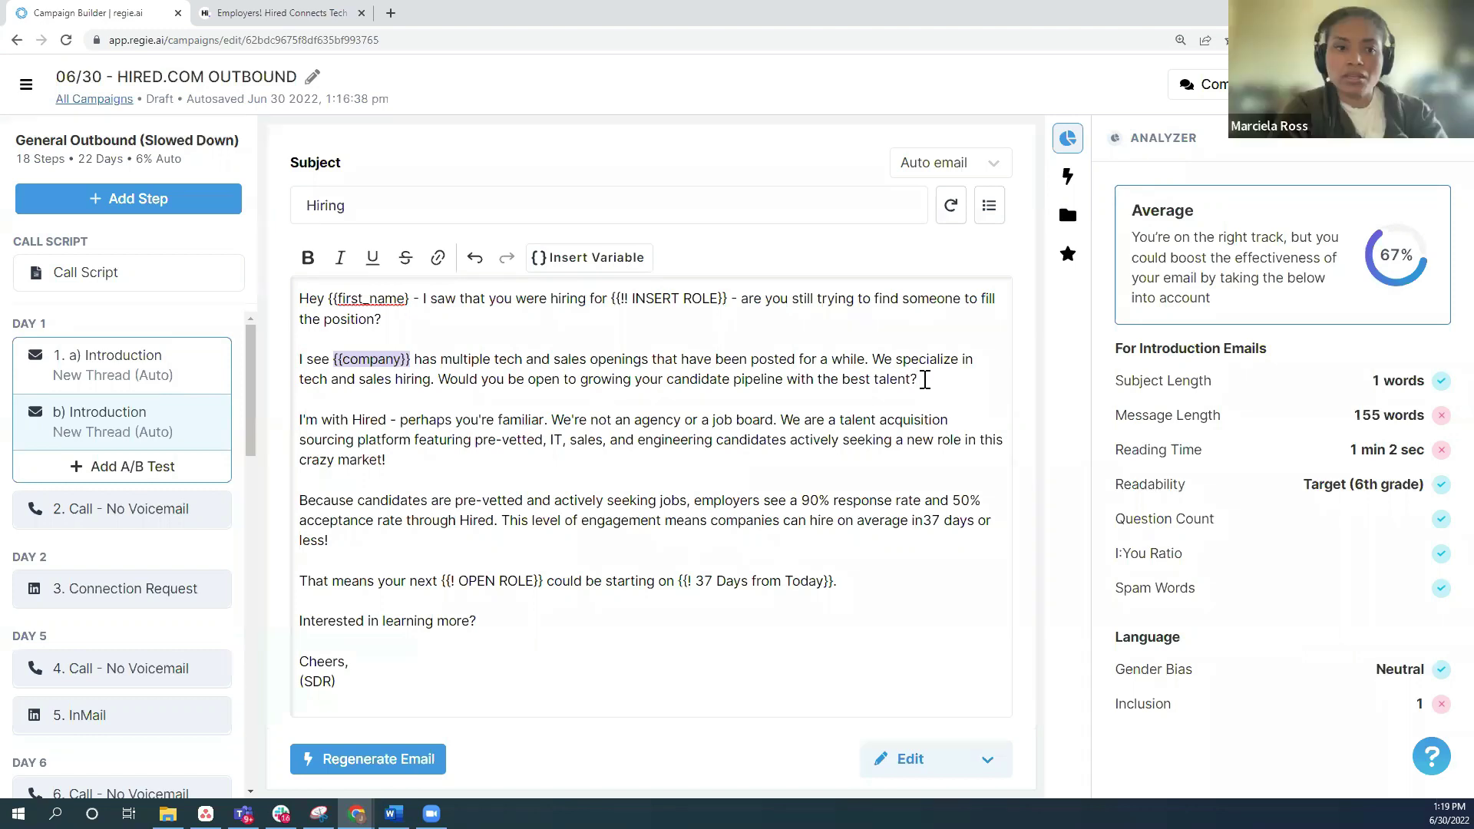
{"action": "left_click", "coordinate": [935, 380]}
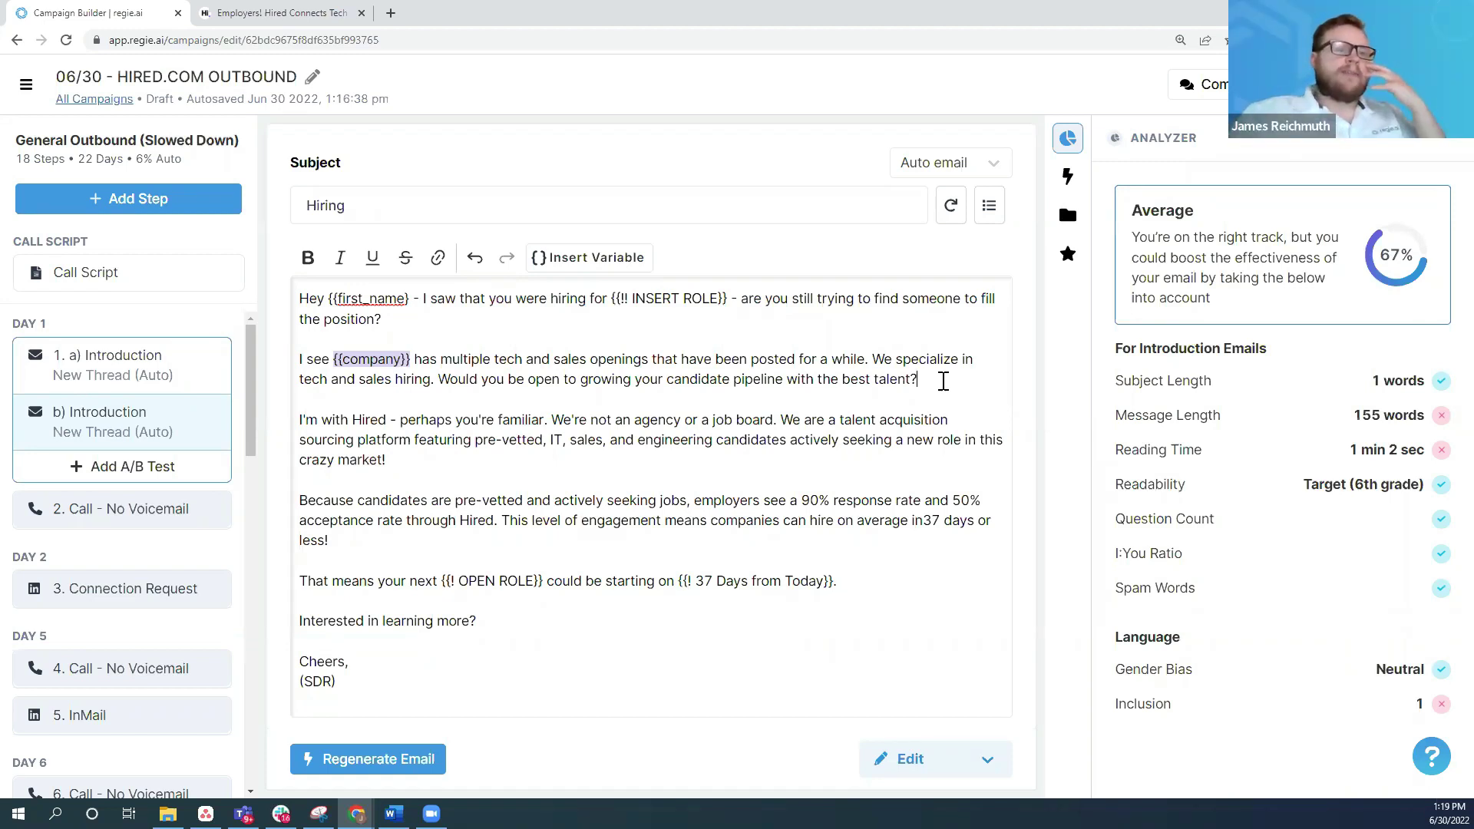
{"action": "left_click", "coordinate": [1183, 426]}
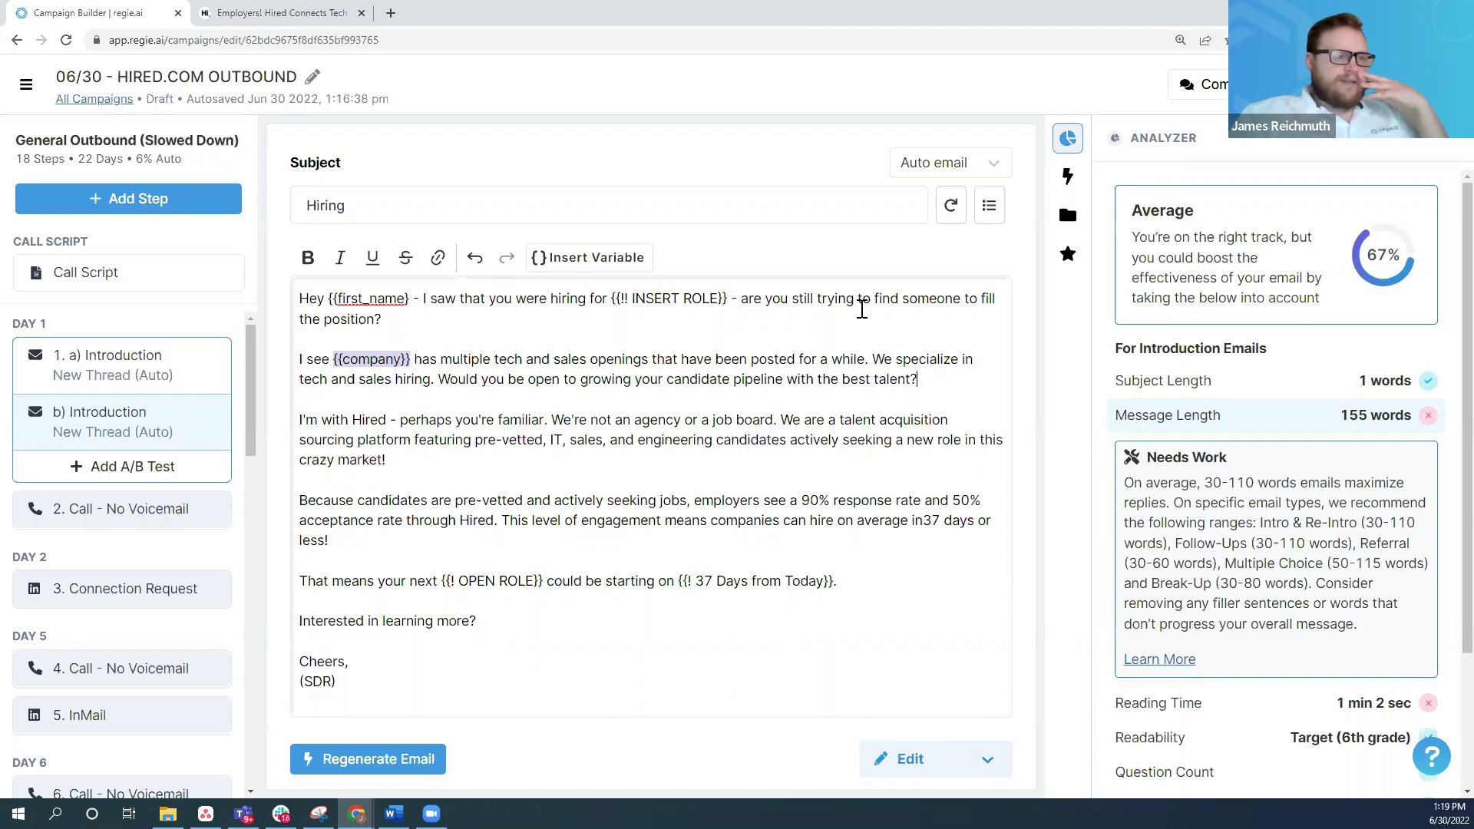
{"action": "left_click_drag", "start_coordinate": [925, 379], "coordinate": [299, 359]}
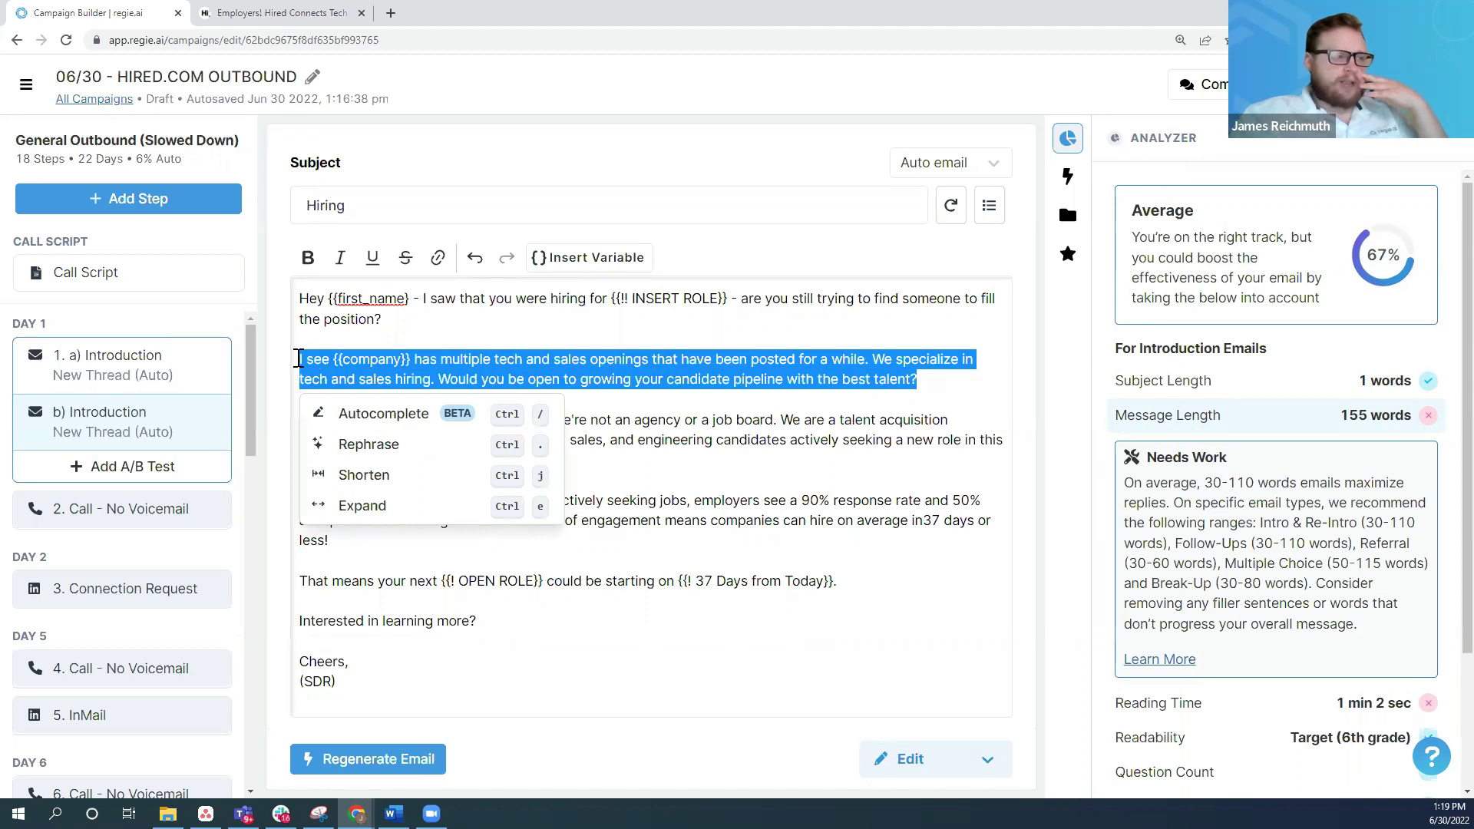
{"action": "key", "text": "BackSpace"}
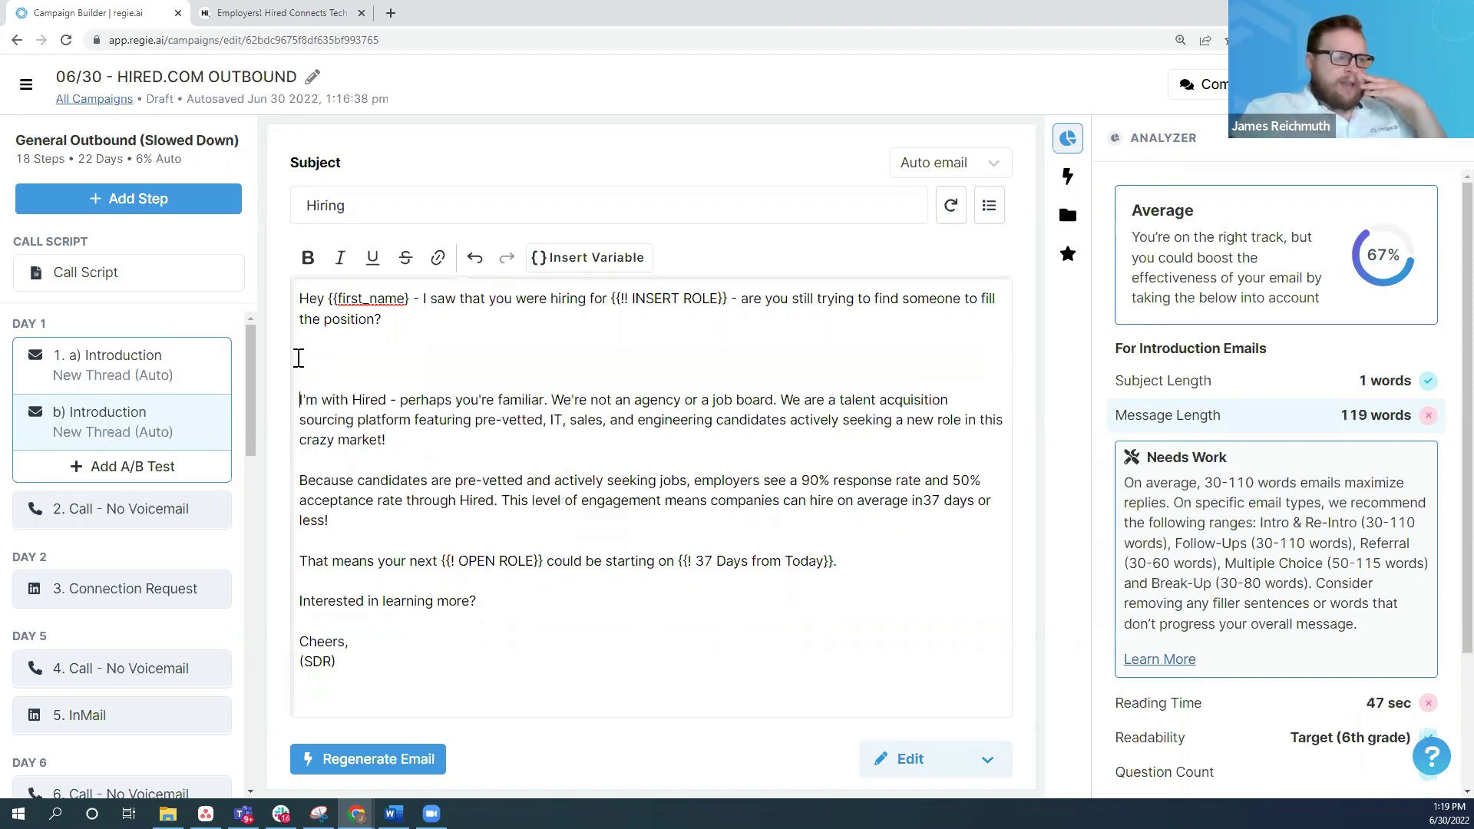
{"action": "key", "text": "BackSpace"}
Step: Shorten the paragraph beginning "I'm with Hired - perhaps you're familiar" with the AI Shorten option and use the suggested text
{"action": "left_click", "coordinate": [445, 405]}
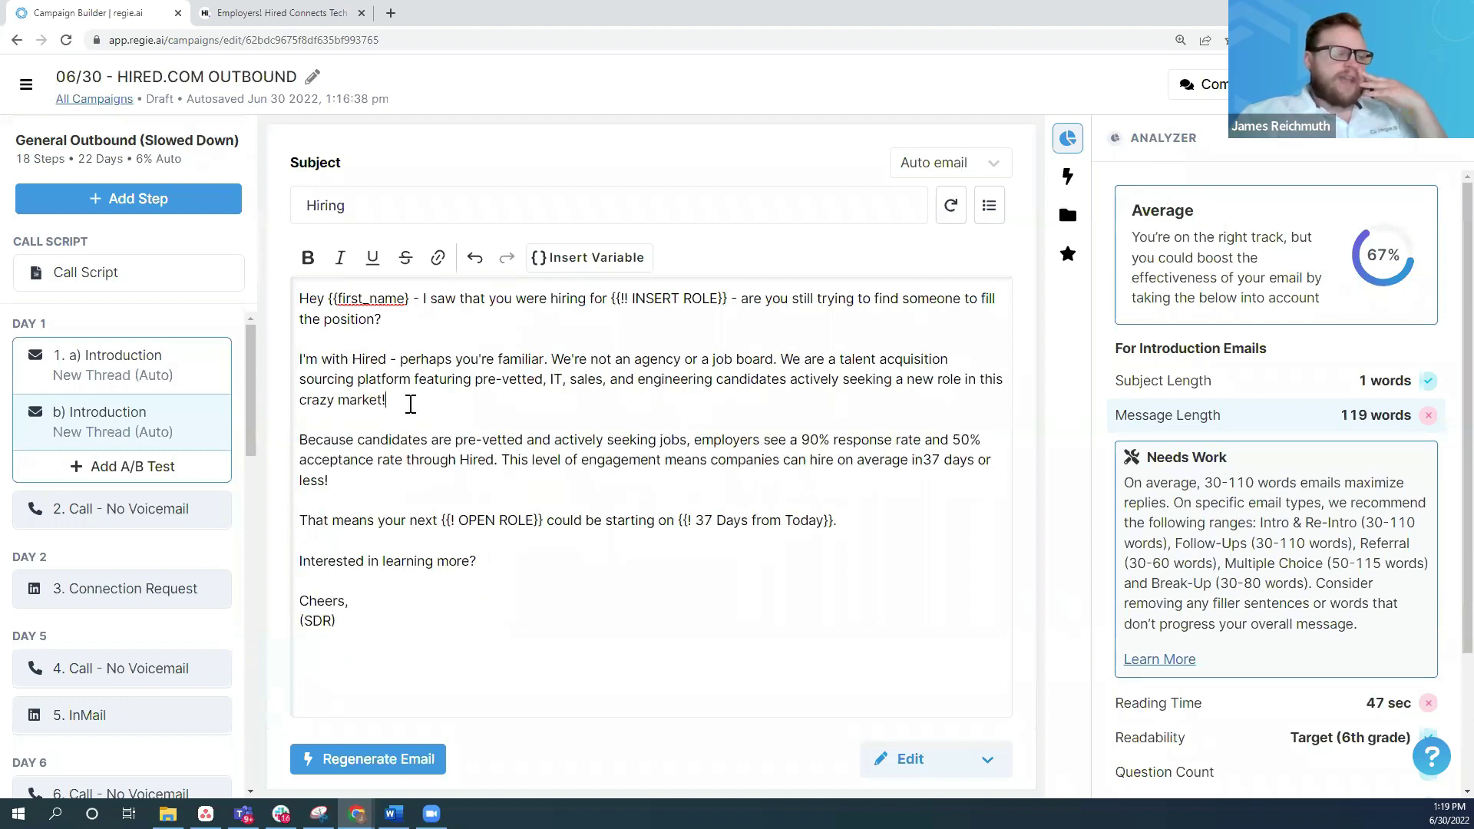
{"action": "triple_click", "coordinate": [328, 368]}
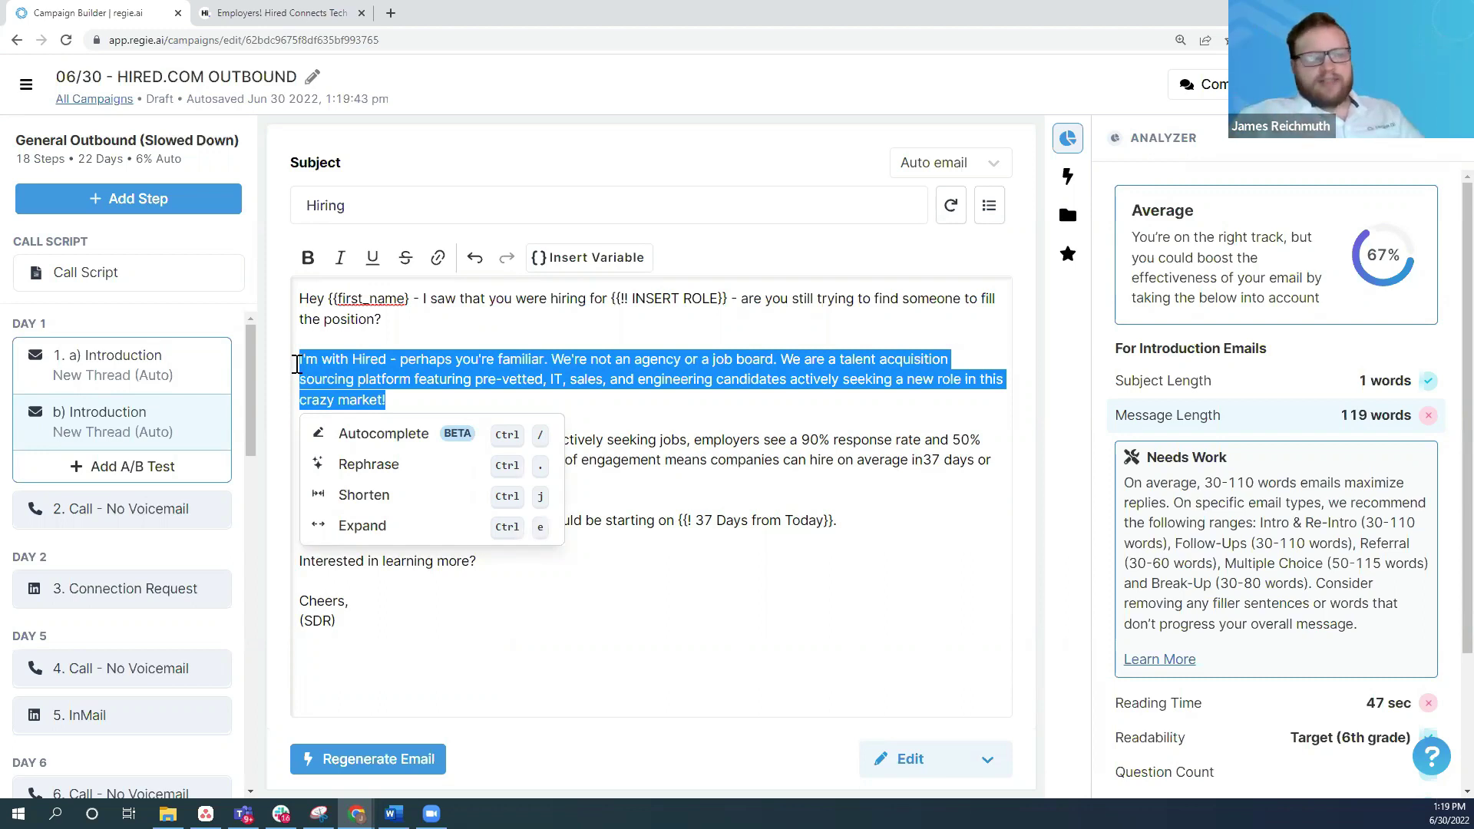
{"action": "left_click", "coordinate": [400, 495]}
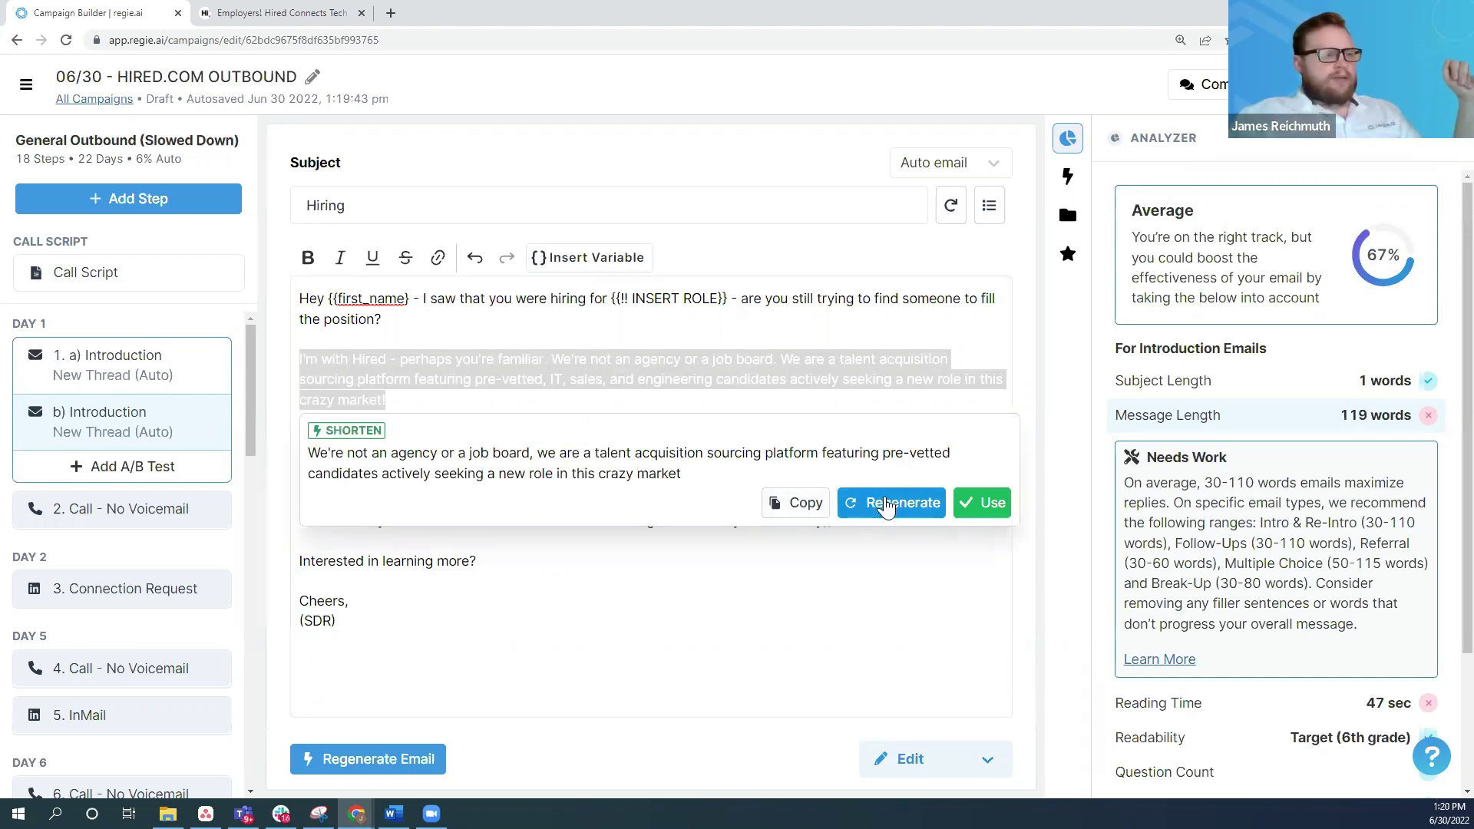
{"action": "left_click", "coordinate": [985, 505]}
Step: Replace "crazy" with "fast-paced" before "market" in the shortened paragraph
{"action": "double_click", "coordinate": [609, 378]}
{"action": "type", "text": "fast-pac"}
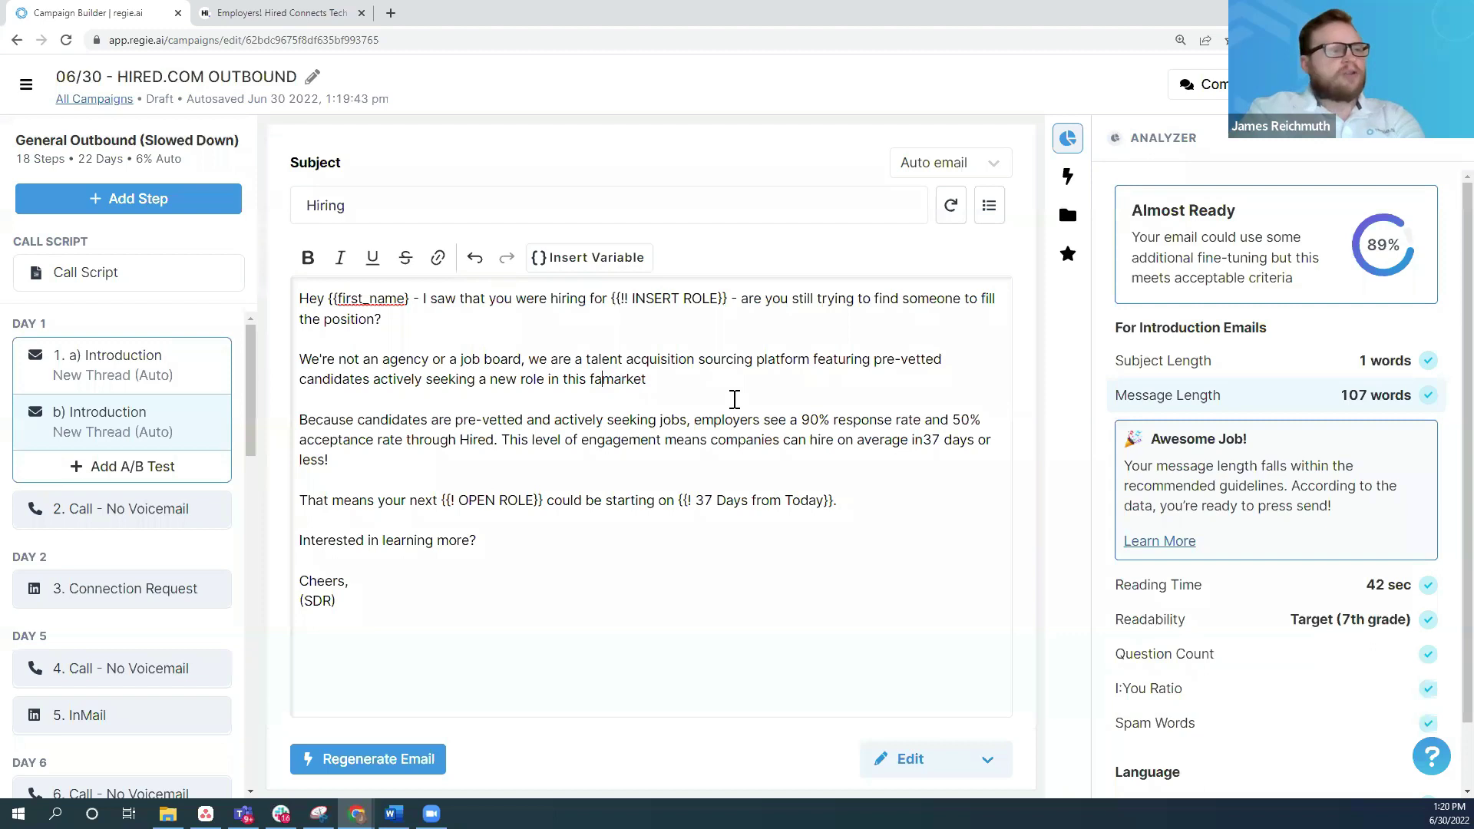
{"action": "type", "text": "ed market"}
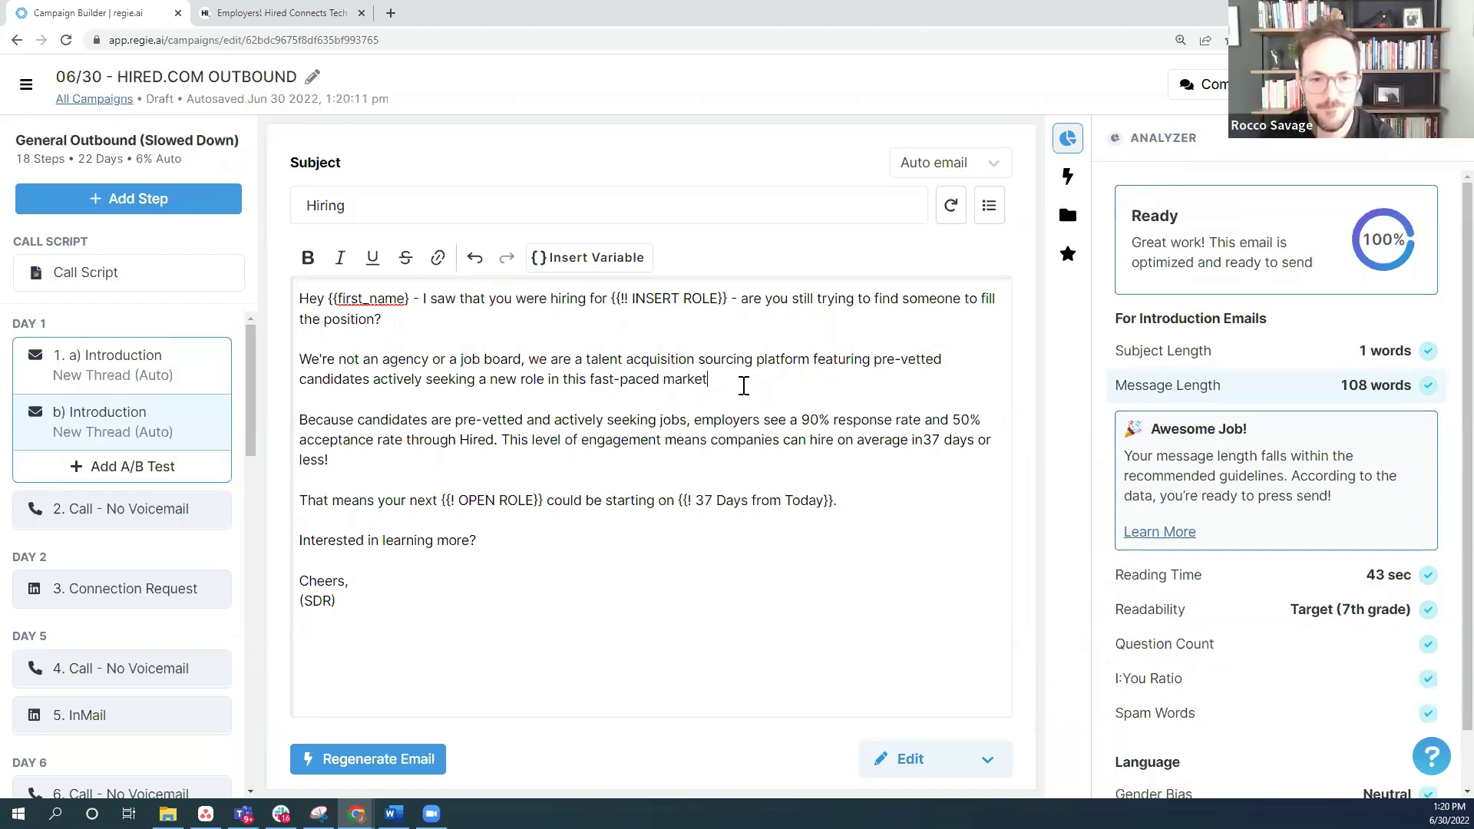
Step: End the shortened paragraph with a period after "fast-paced market" and look through the email's analyzer scores
{"action": "type", "text": "."}
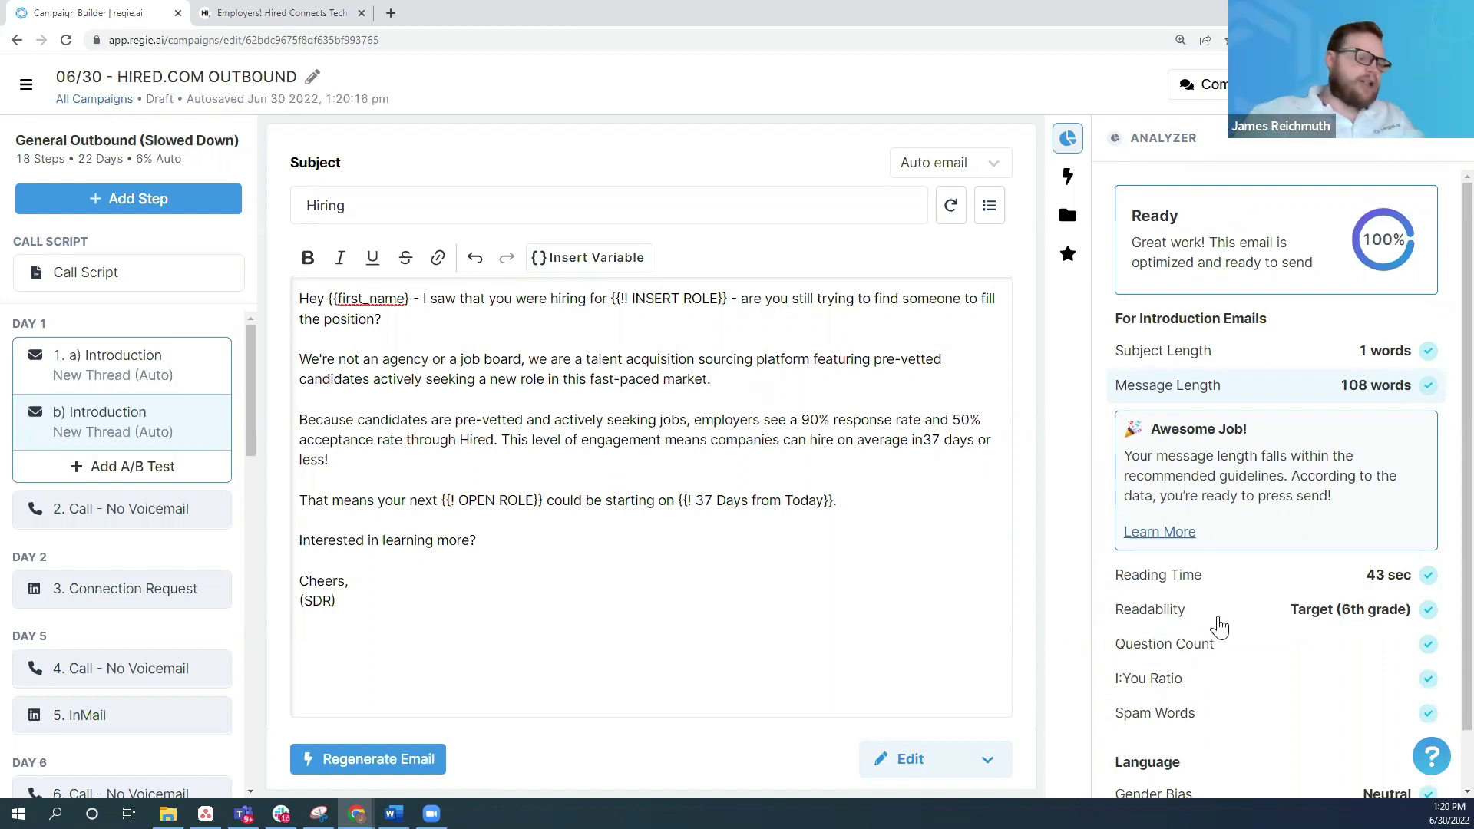
{"action": "scroll", "coordinate": [1219, 625], "scroll_direction": "down", "scroll_amount": 1}
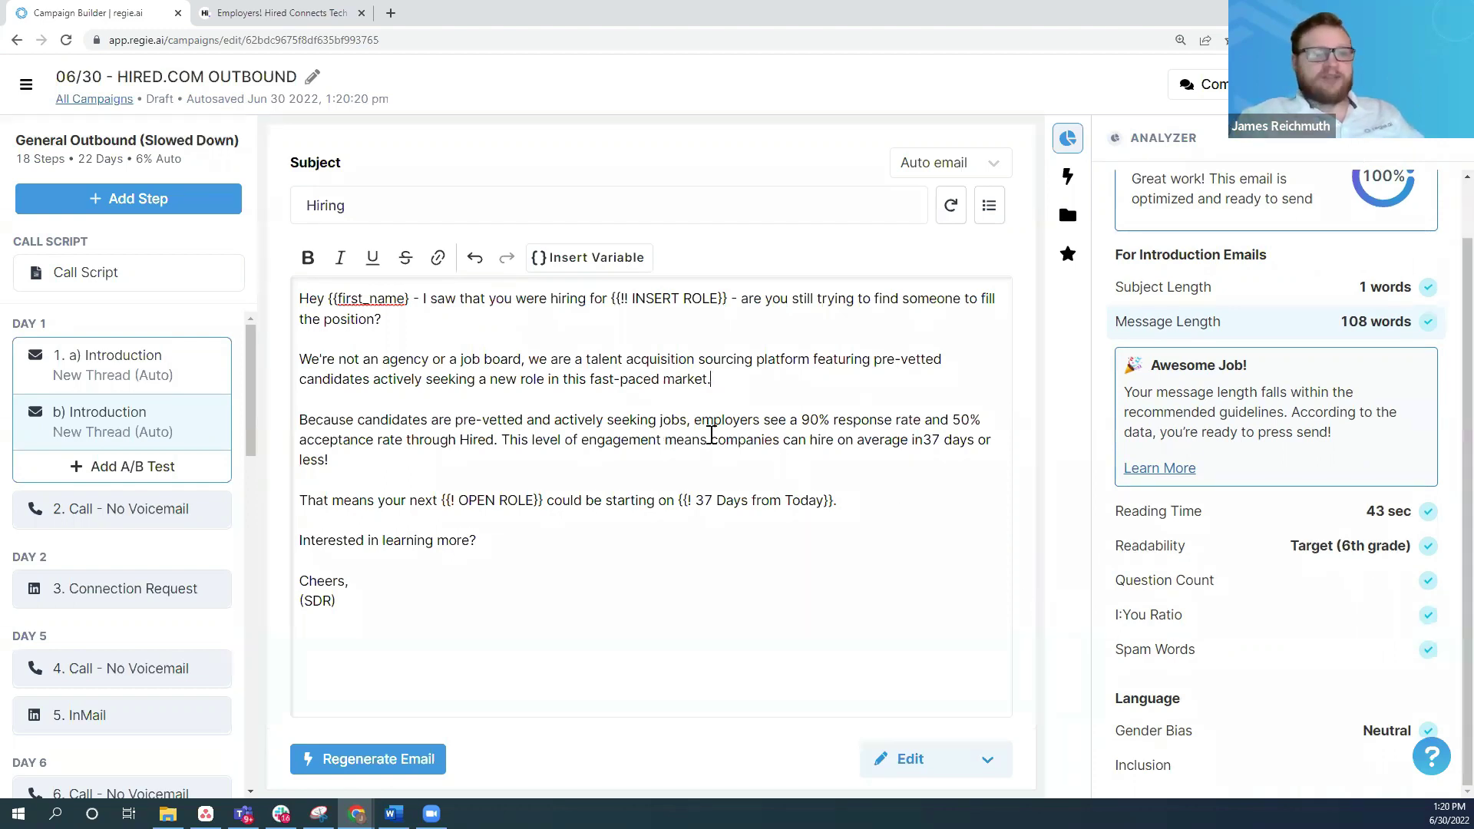
{"action": "scroll", "coordinate": [1200, 260], "scroll_direction": "up", "scroll_amount": 1}
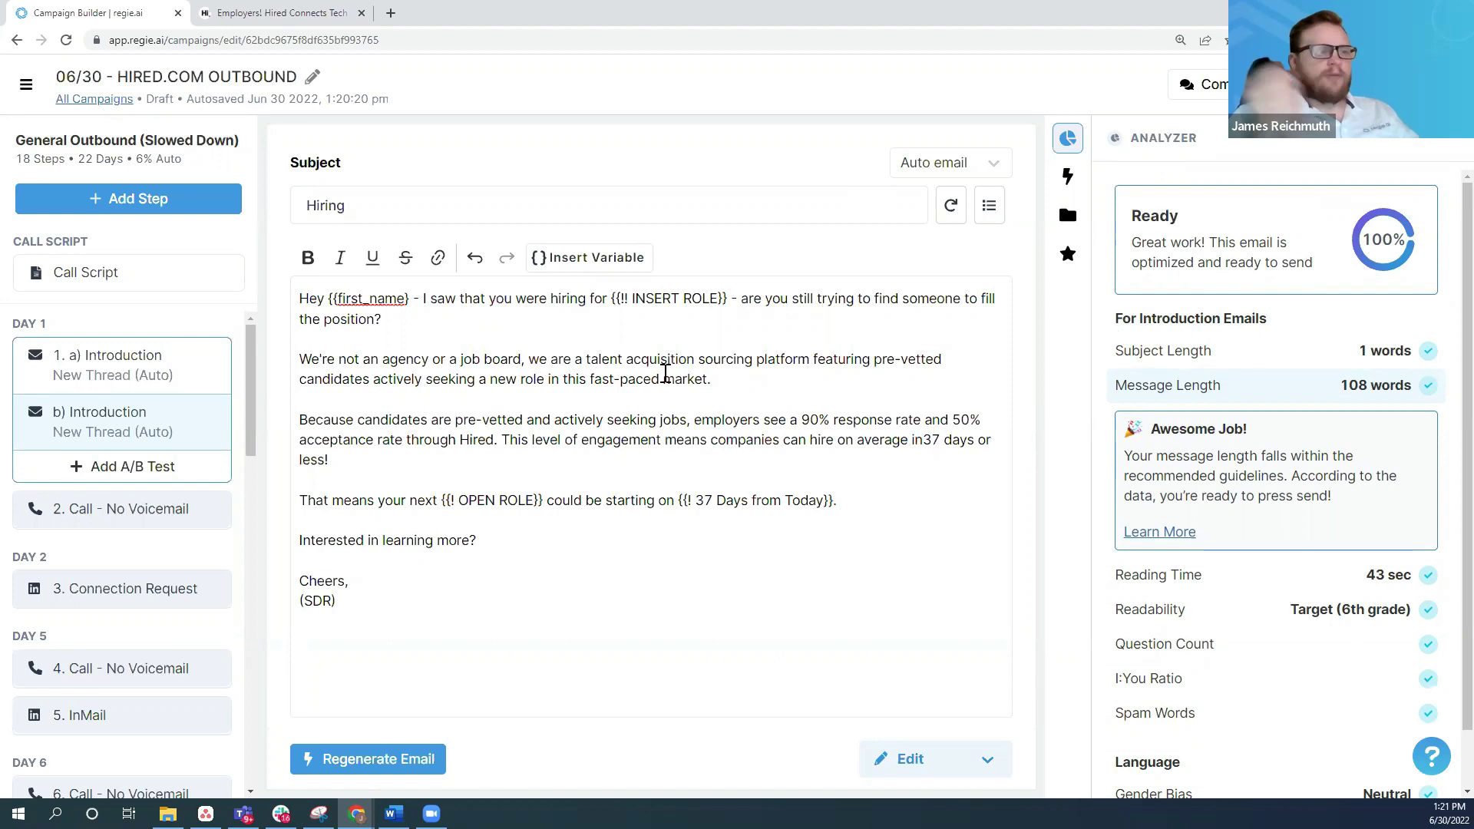
Step: Insert the missing space between "in" and "37 days" in the paragraph beginning "Because candidates are pre-vetted"
{"action": "left_click", "coordinate": [367, 460]}
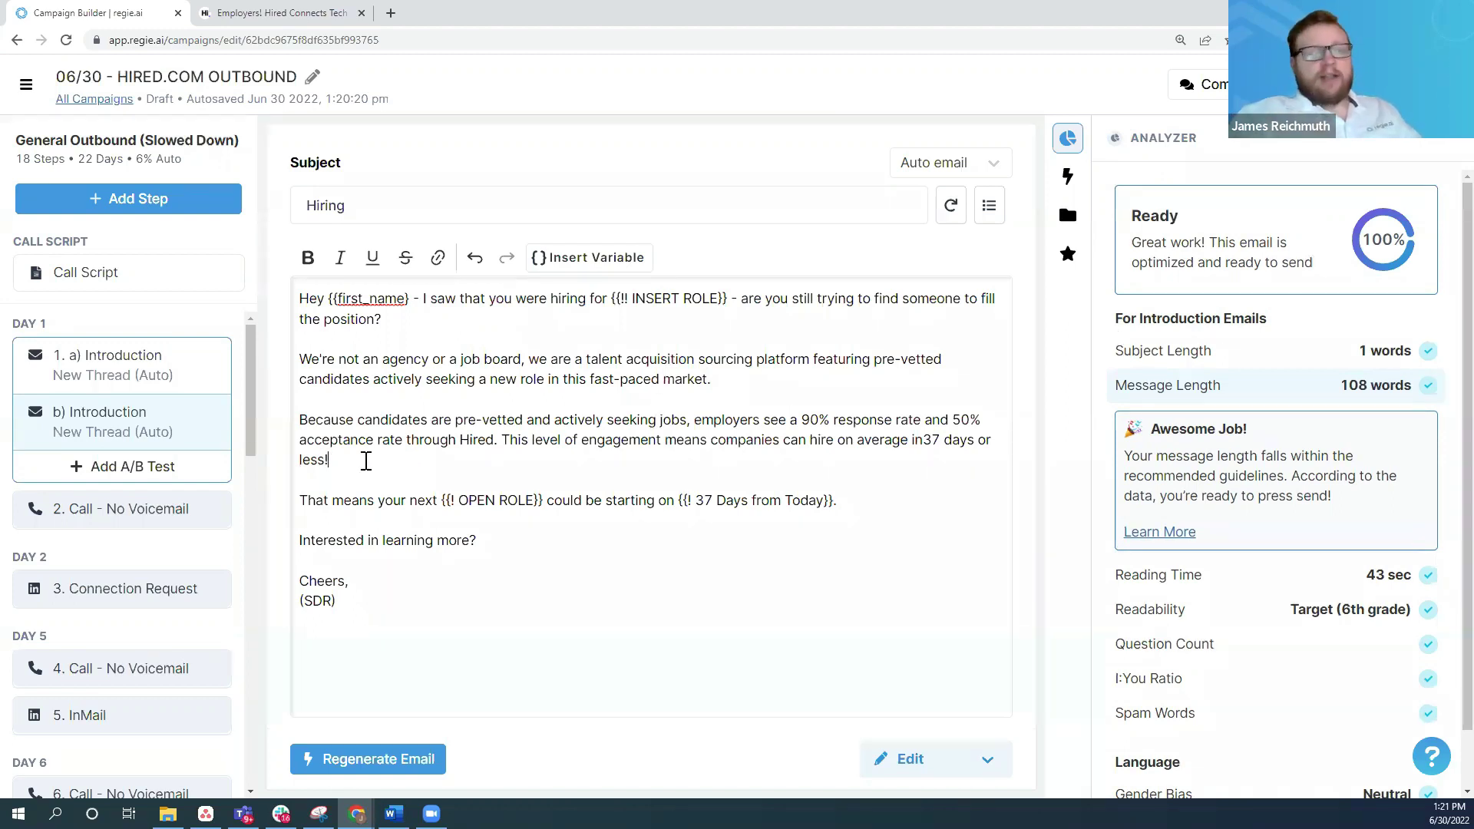
{"action": "left_click", "coordinate": [927, 439]}
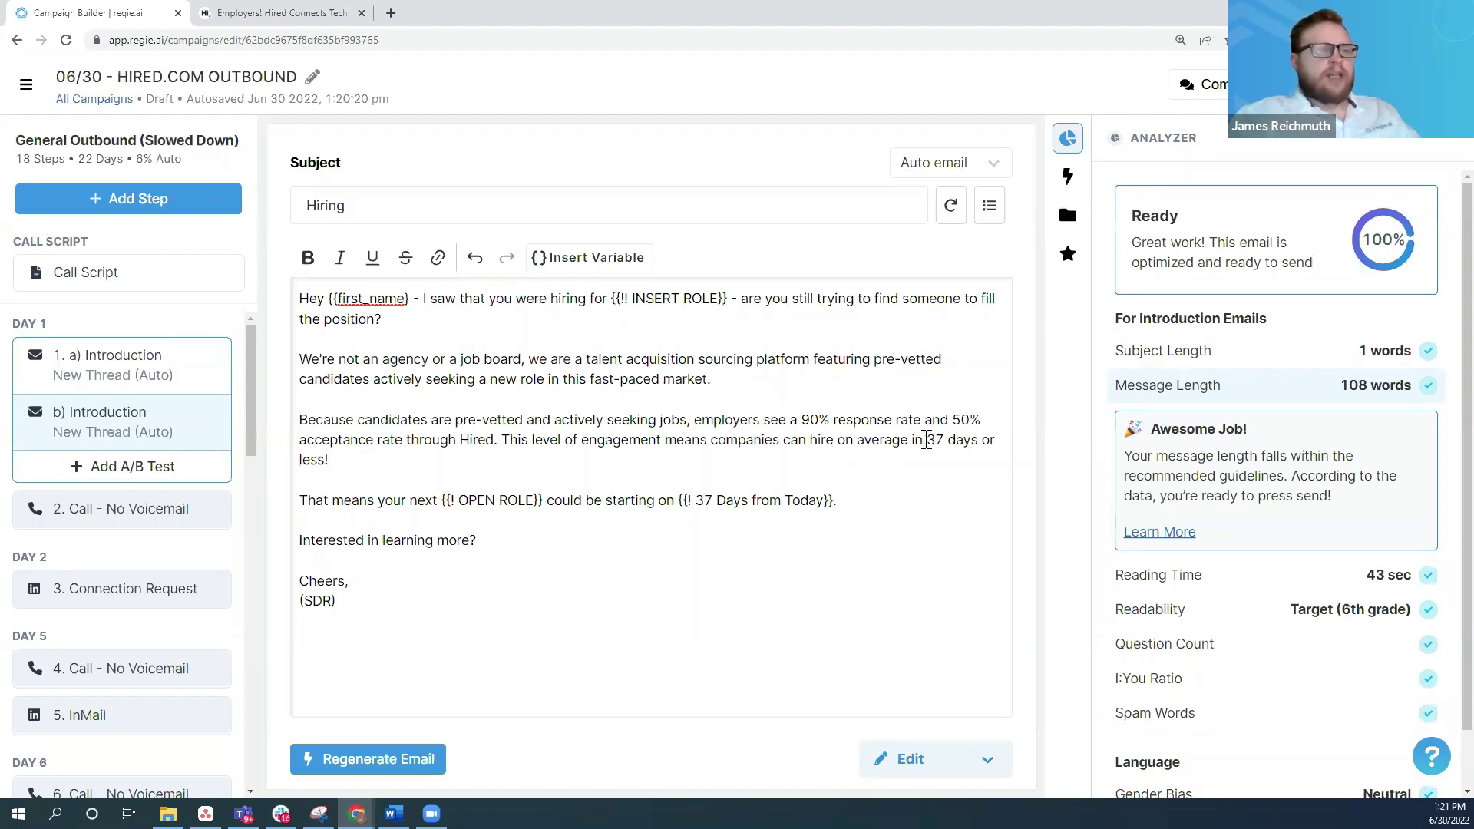
{"action": "left_click", "coordinate": [647, 462]}
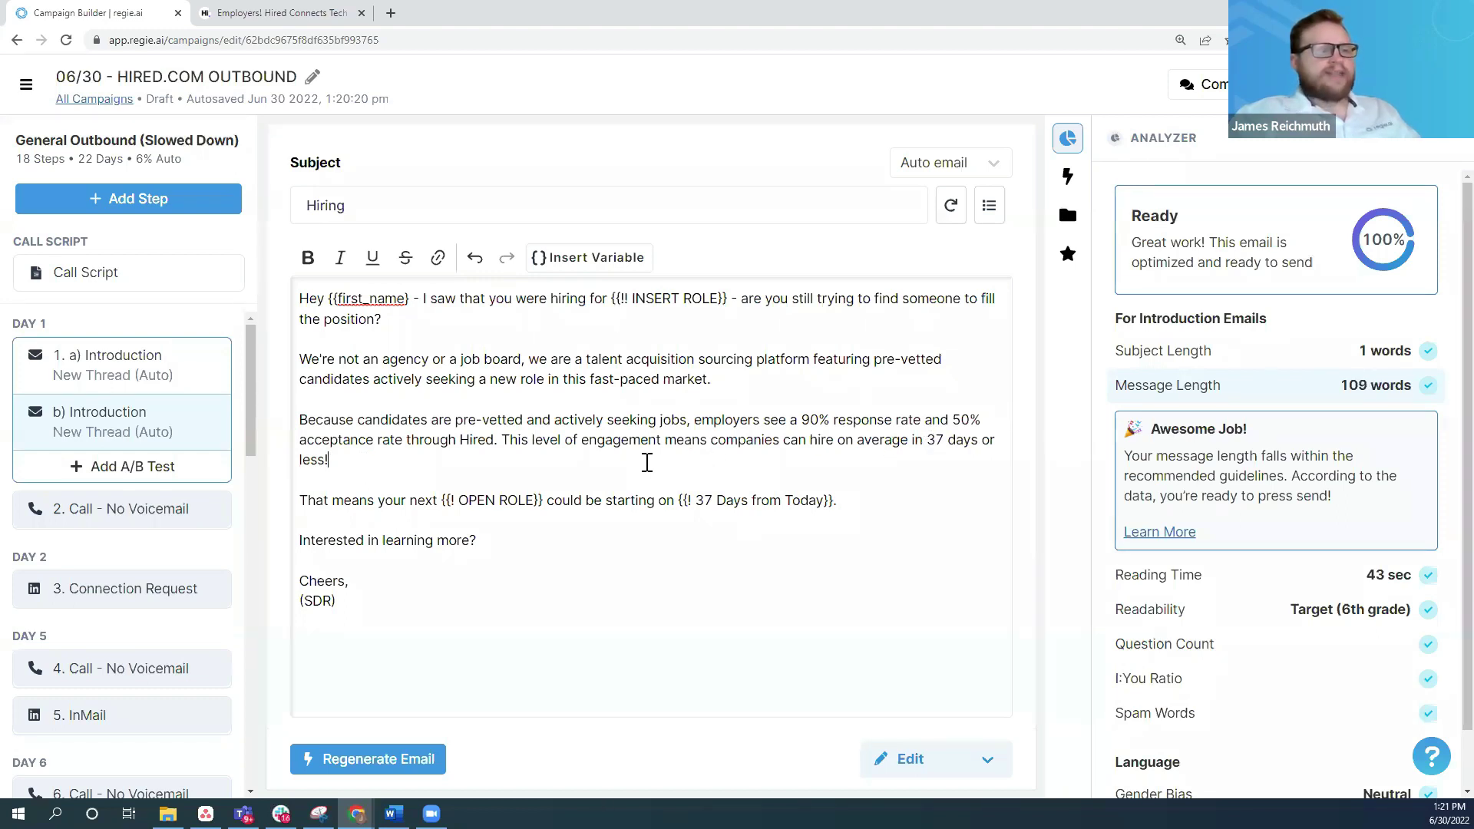
Step: Split the sentence beginning "This level of engagement" into its own paragraph, separated by a blank line
{"action": "left_click", "coordinate": [504, 441]}
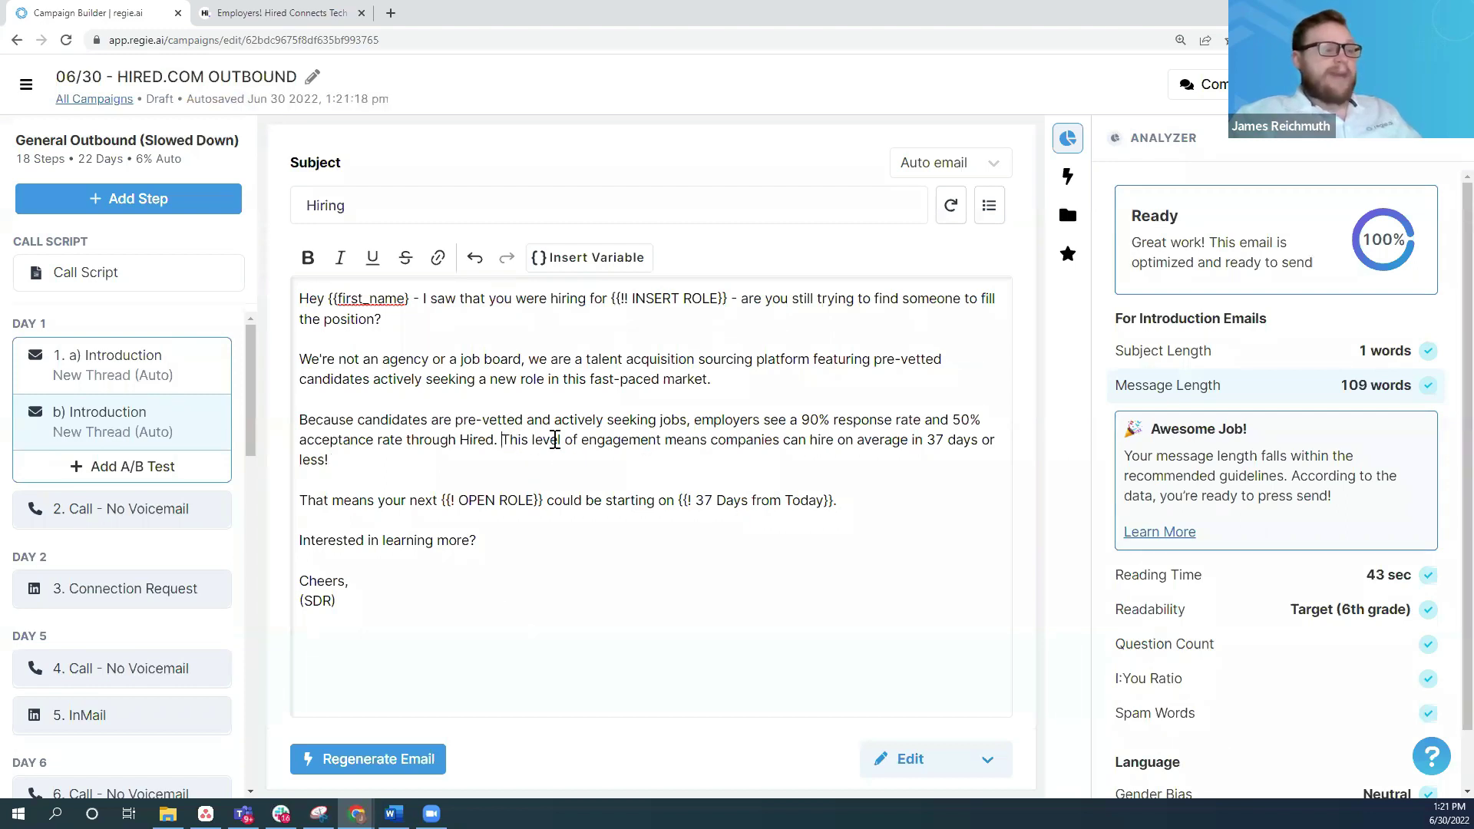
{"action": "key", "text": "Return"}
{"action": "key", "text": "Return"}
{"action": "left_click_drag", "start_coordinate": [516, 439], "coordinate": [284, 432]}
{"action": "left_click", "coordinate": [392, 537]}
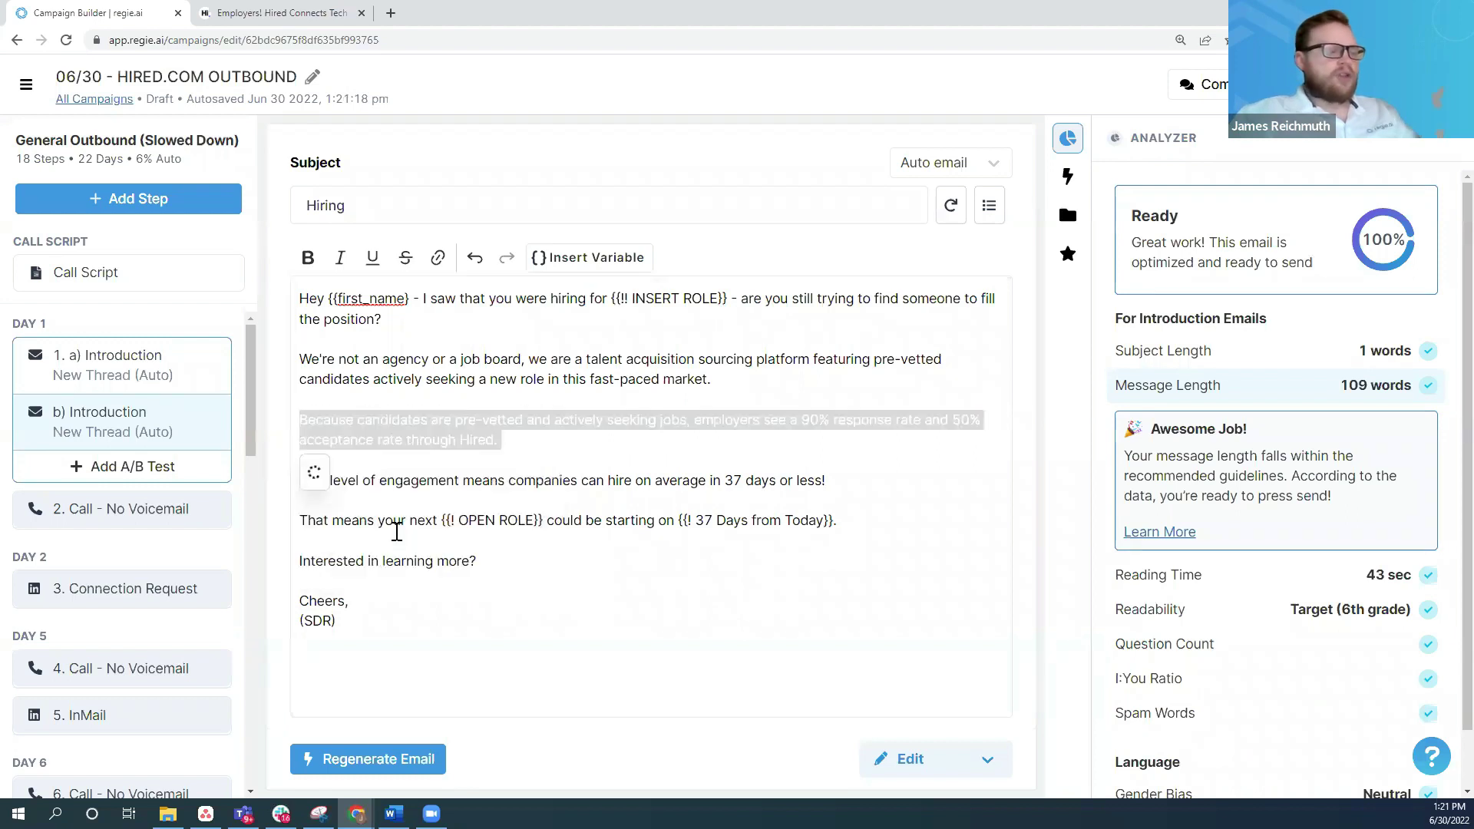
{"action": "left_click", "coordinate": [641, 443]}
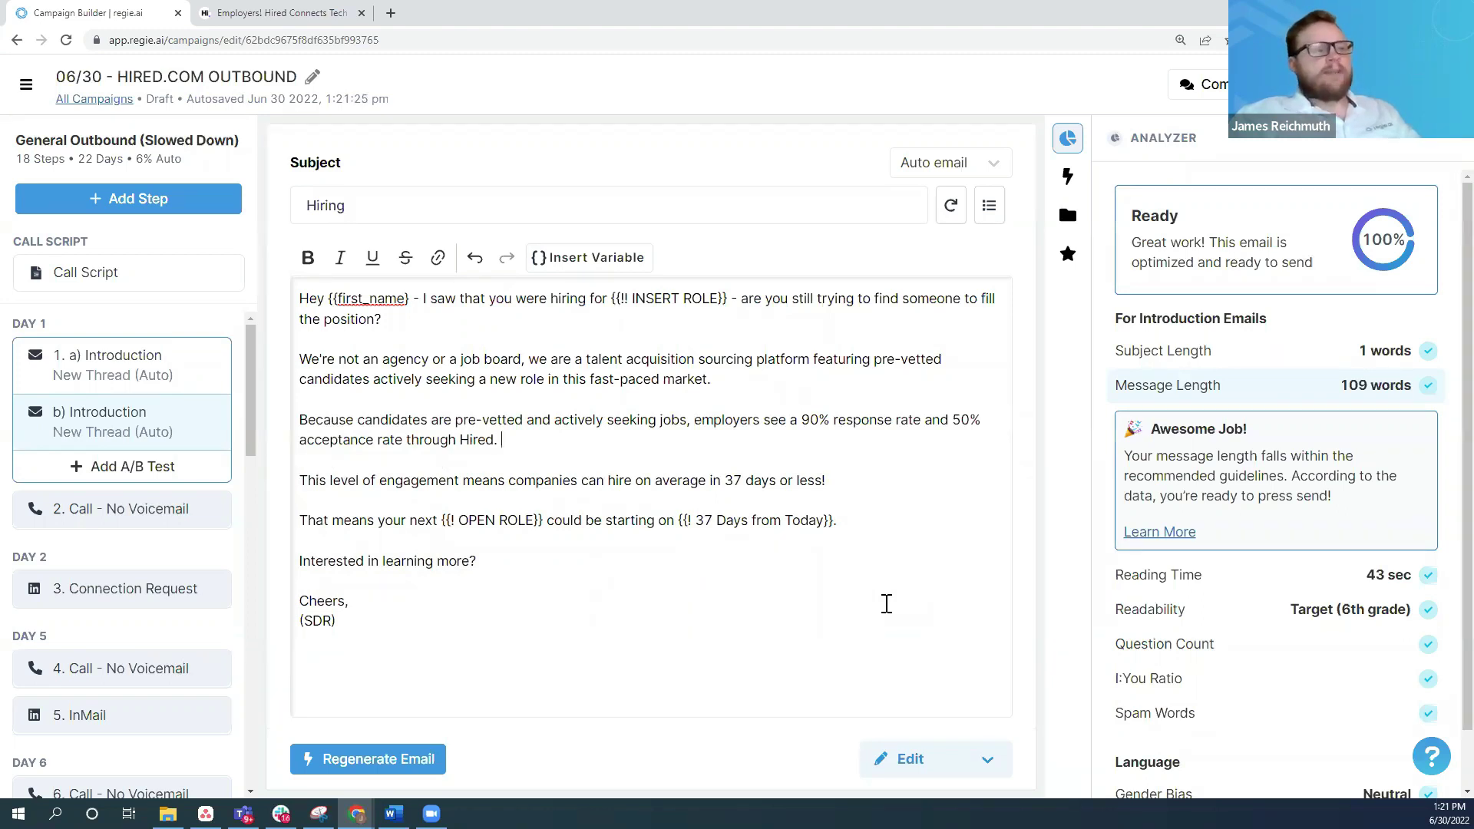
Step: Preview variant b in Mobile View and examine the two paragraphs about pre-vetted candidates and level of engagement
{"action": "left_click", "coordinate": [906, 761]}
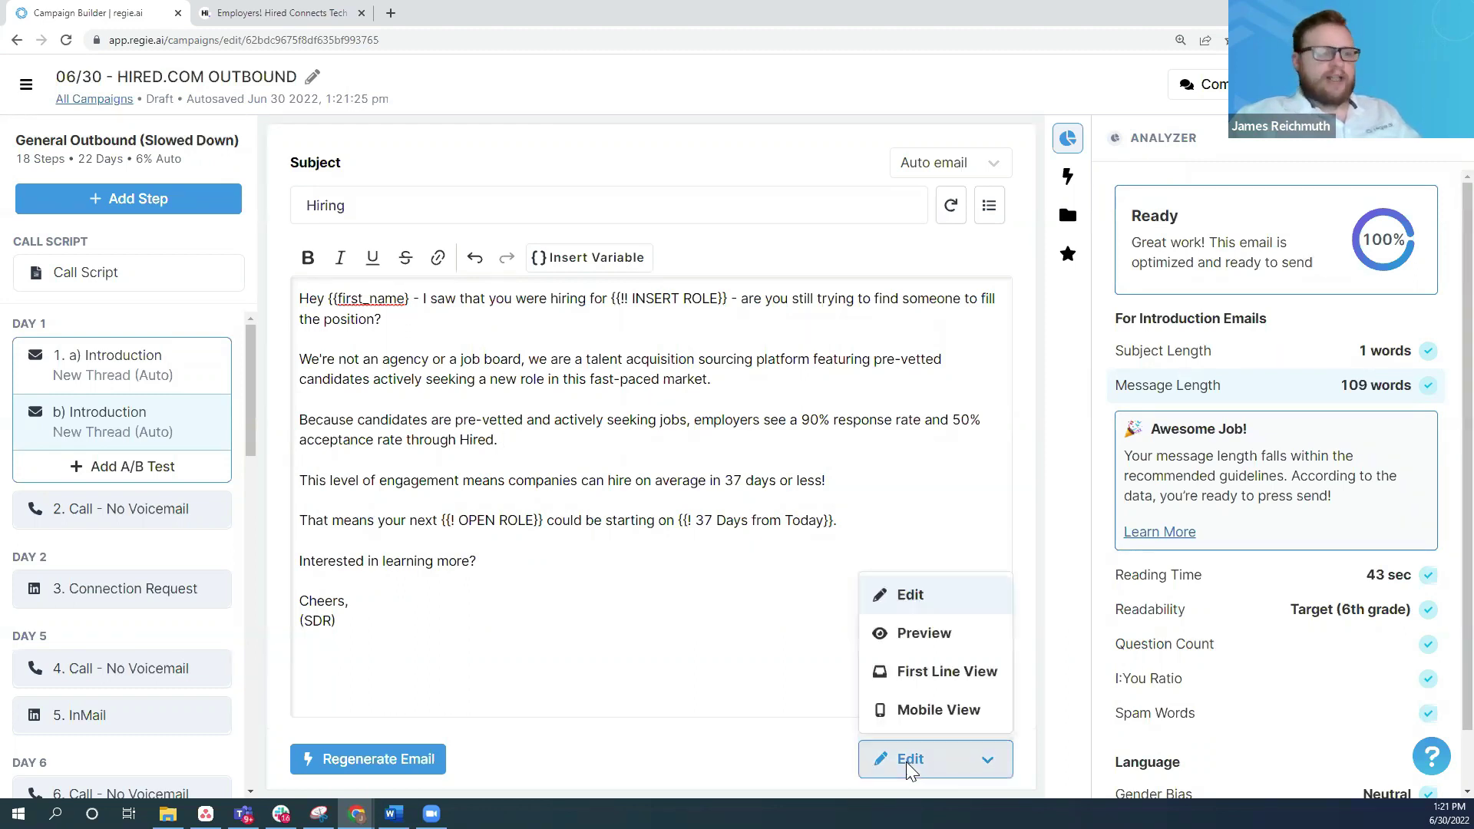
{"action": "left_click", "coordinate": [912, 707]}
{"action": "scroll", "coordinate": [914, 474], "scroll_direction": "down", "scroll_amount": 2}
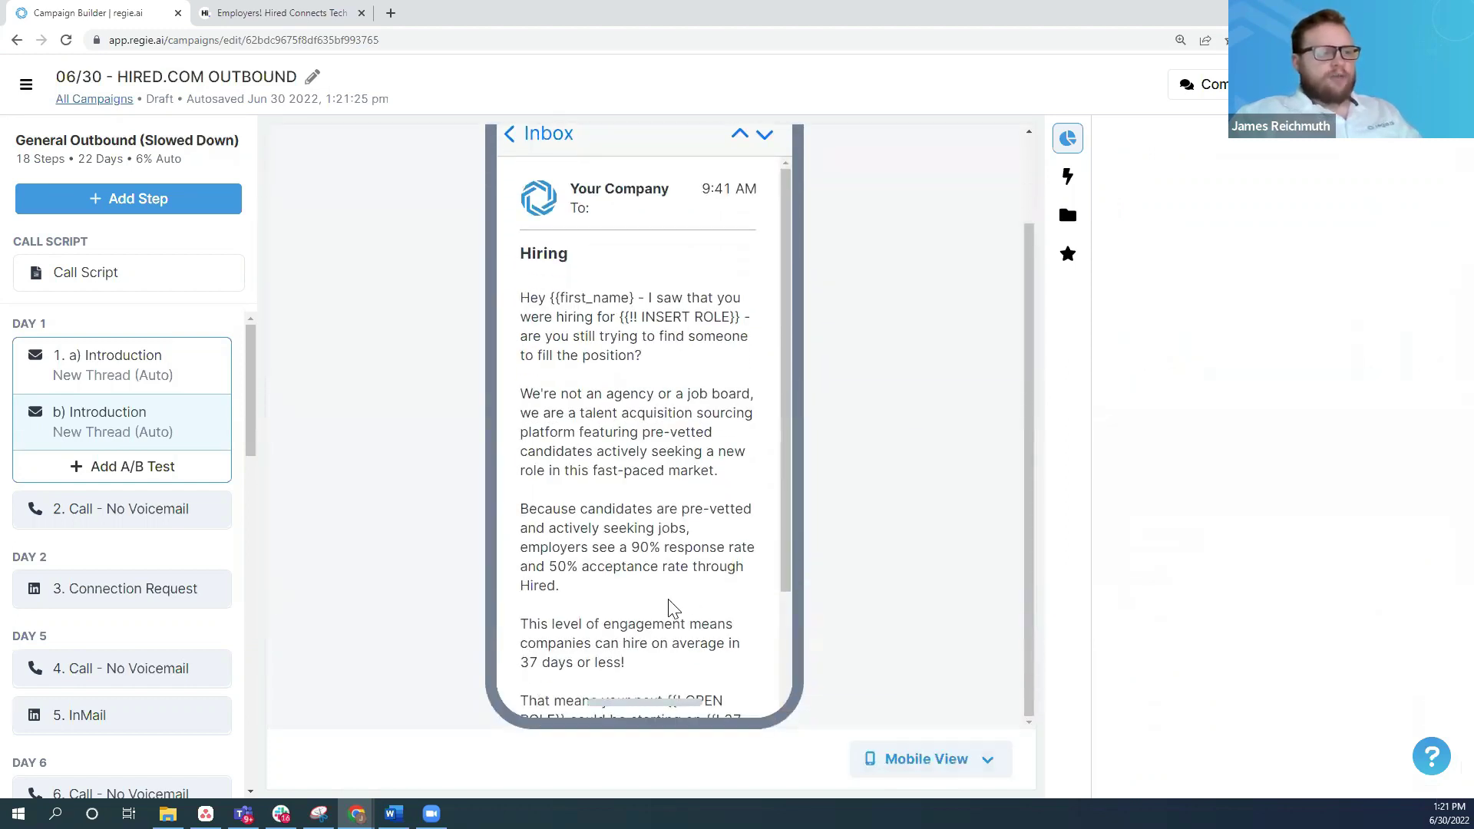
{"action": "scroll", "coordinate": [668, 611], "scroll_direction": "down", "scroll_amount": 1}
{"action": "left_click_drag", "start_coordinate": [626, 636], "coordinate": [512, 472]}
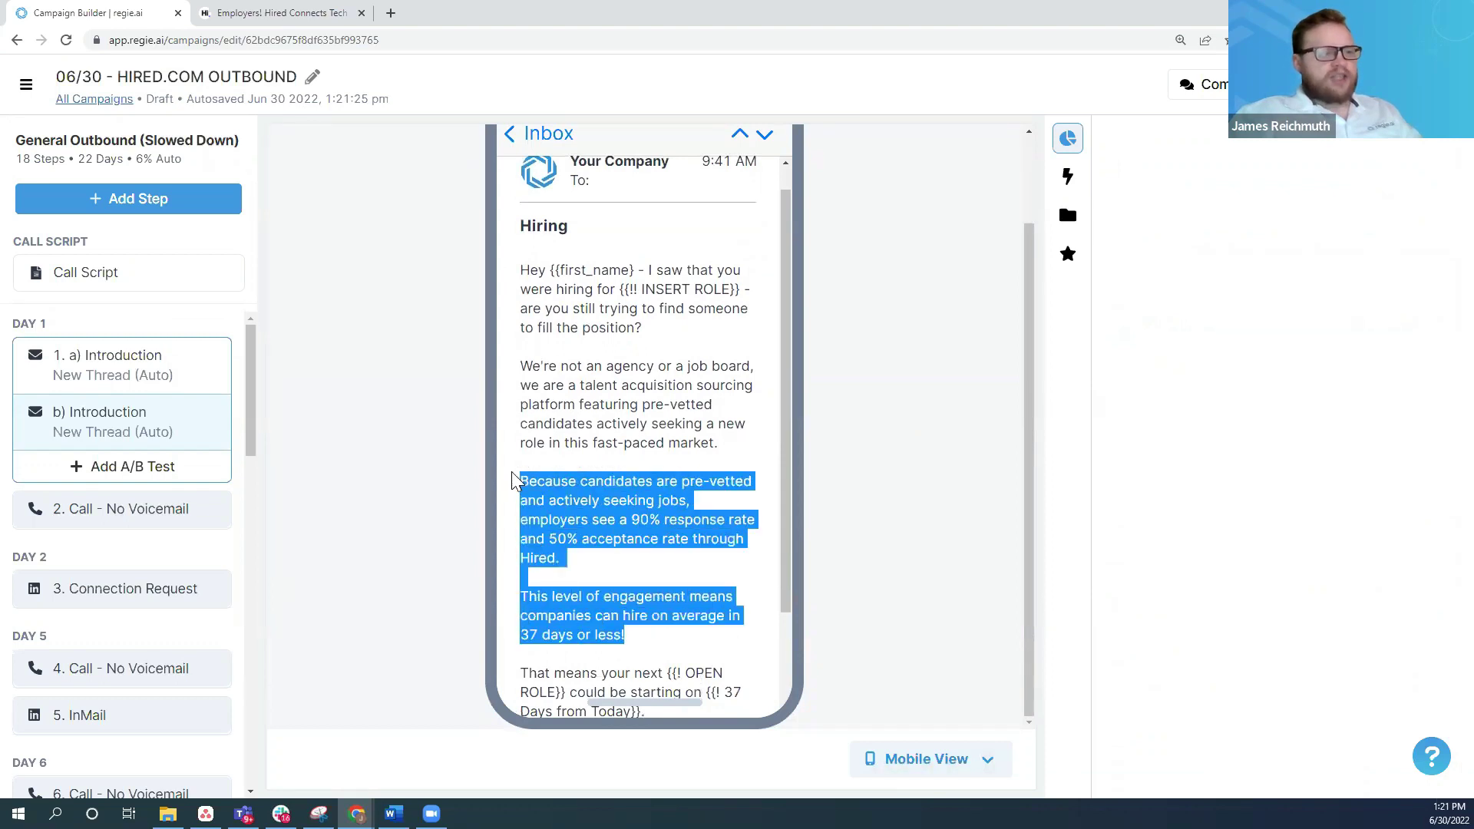
{"action": "left_click", "coordinate": [604, 580]}
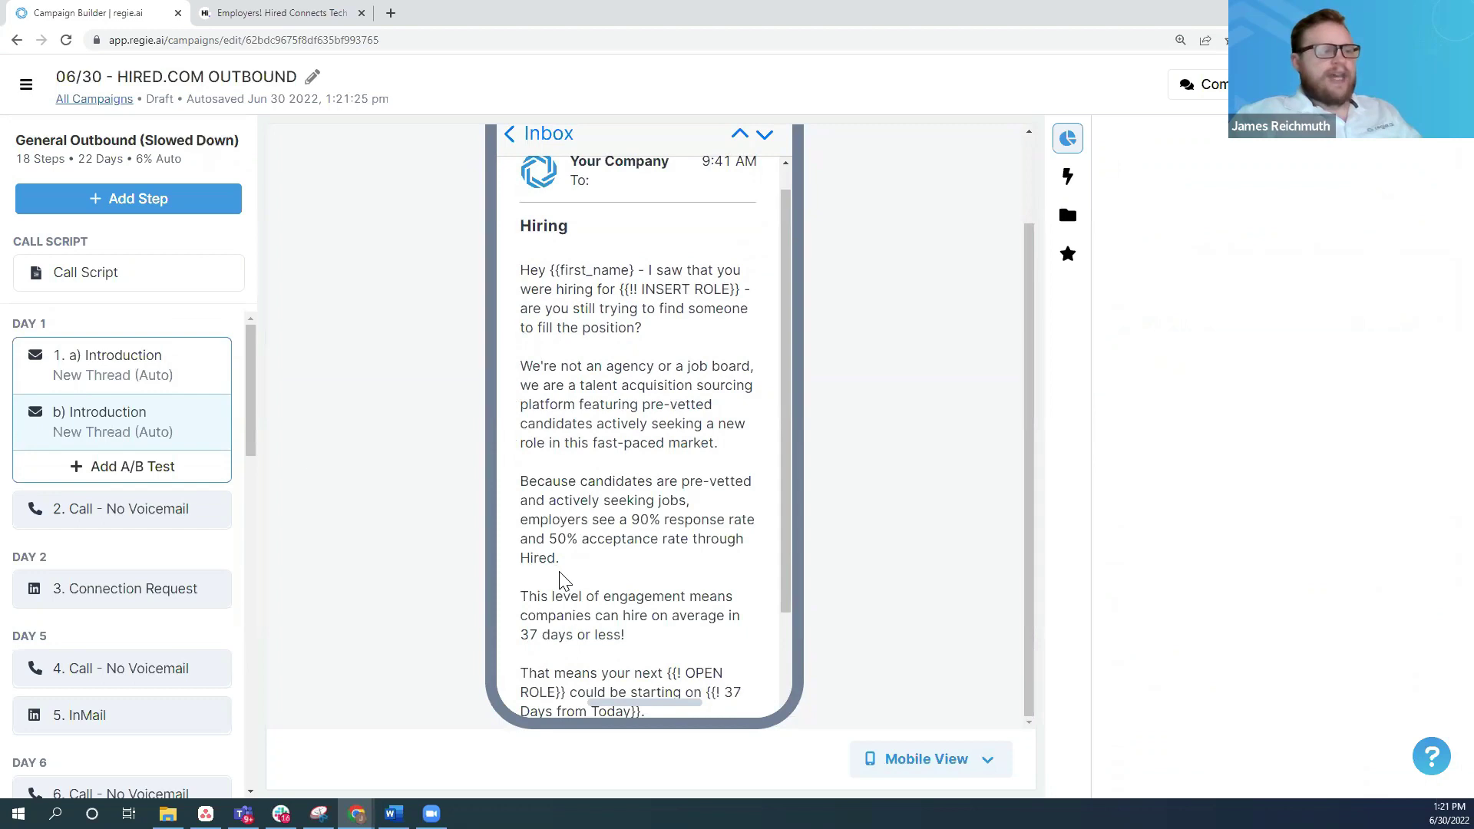
Step: Open variant a of the introduction email in Mobile View and read through its longer paragraphs for comparison
{"action": "left_click", "coordinate": [164, 382]}
{"action": "scroll", "coordinate": [642, 609], "scroll_direction": "down", "scroll_amount": 5}
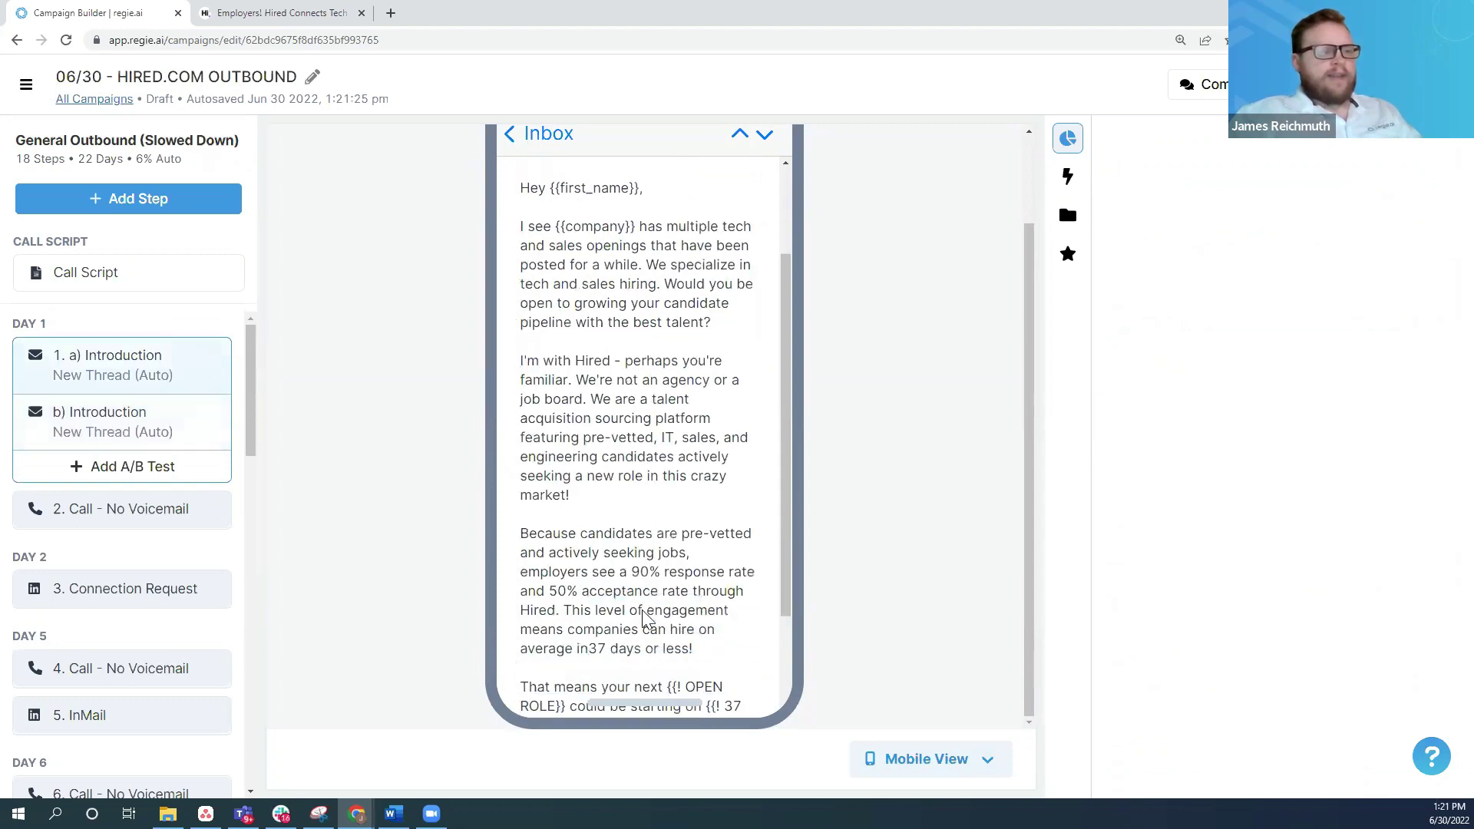
{"action": "left_click_drag", "start_coordinate": [694, 549], "coordinate": [520, 431]}
{"action": "left_click", "coordinate": [750, 539]}
{"action": "scroll", "coordinate": [751, 540], "scroll_direction": "up", "scroll_amount": 1}
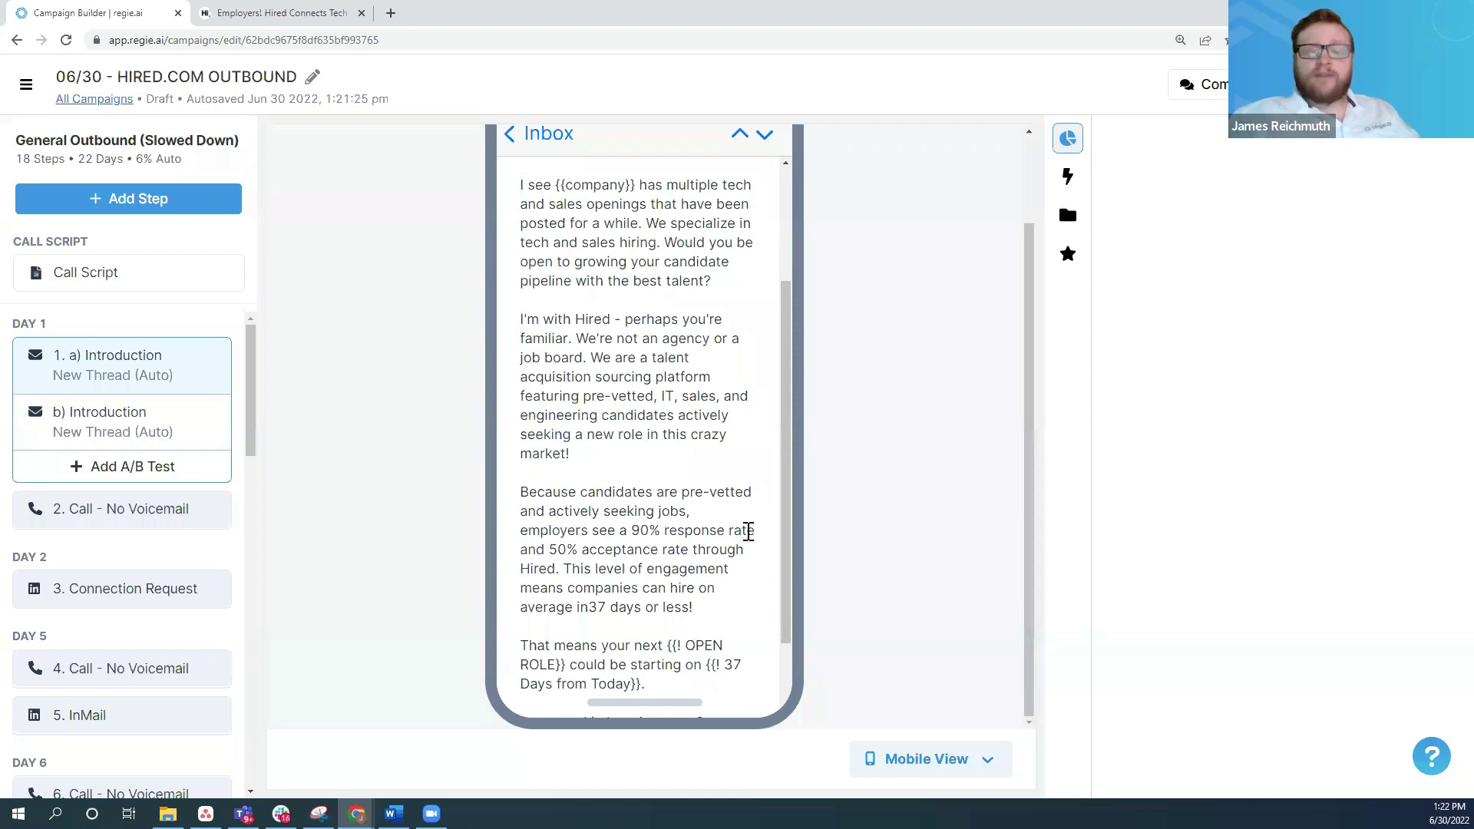
Step: Return to variant b of the introduction email and switch it from Mobile View back to Edit mode
{"action": "left_click", "coordinate": [213, 413]}
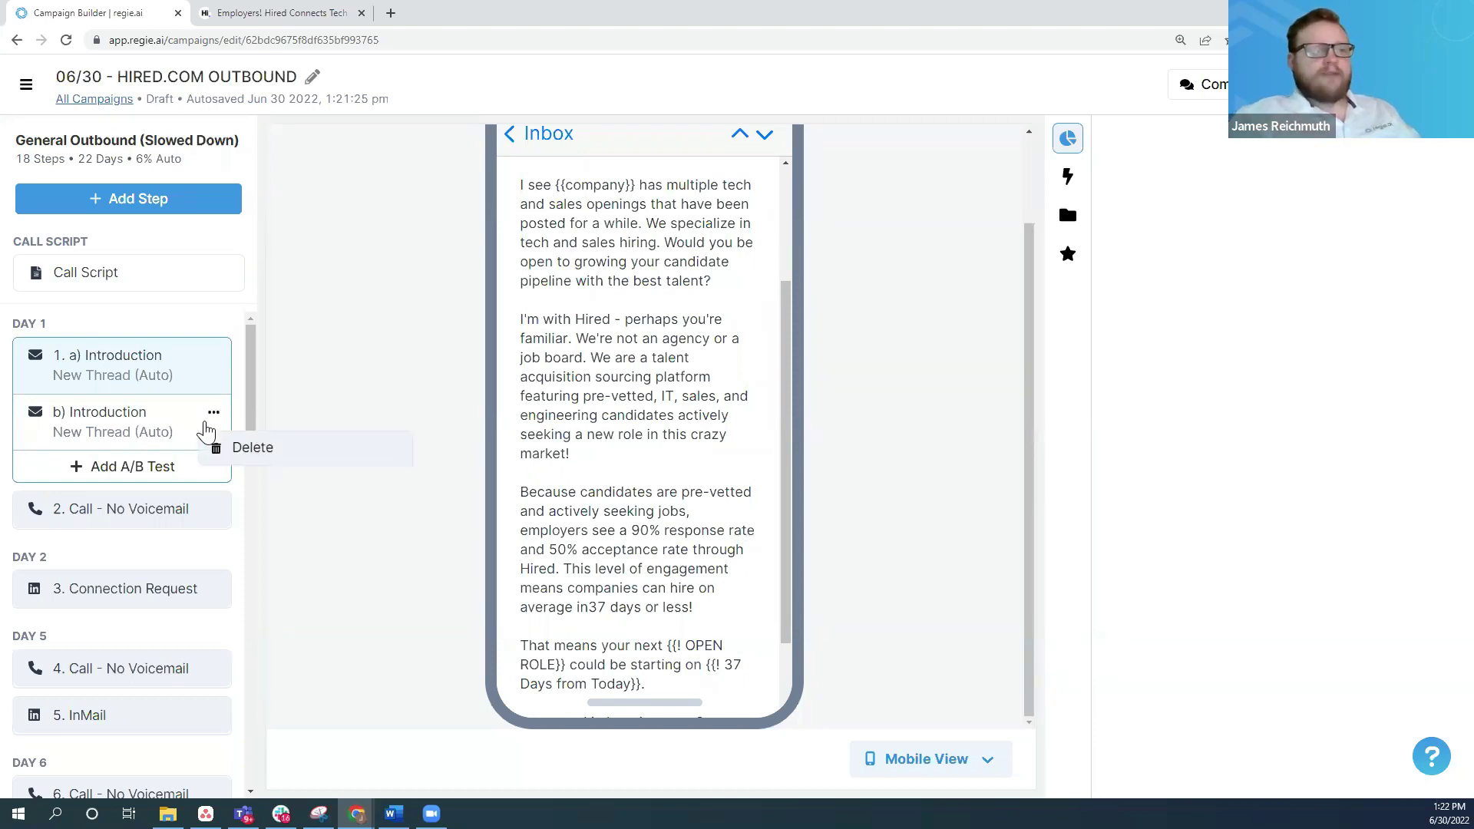
{"action": "left_click", "coordinate": [121, 424]}
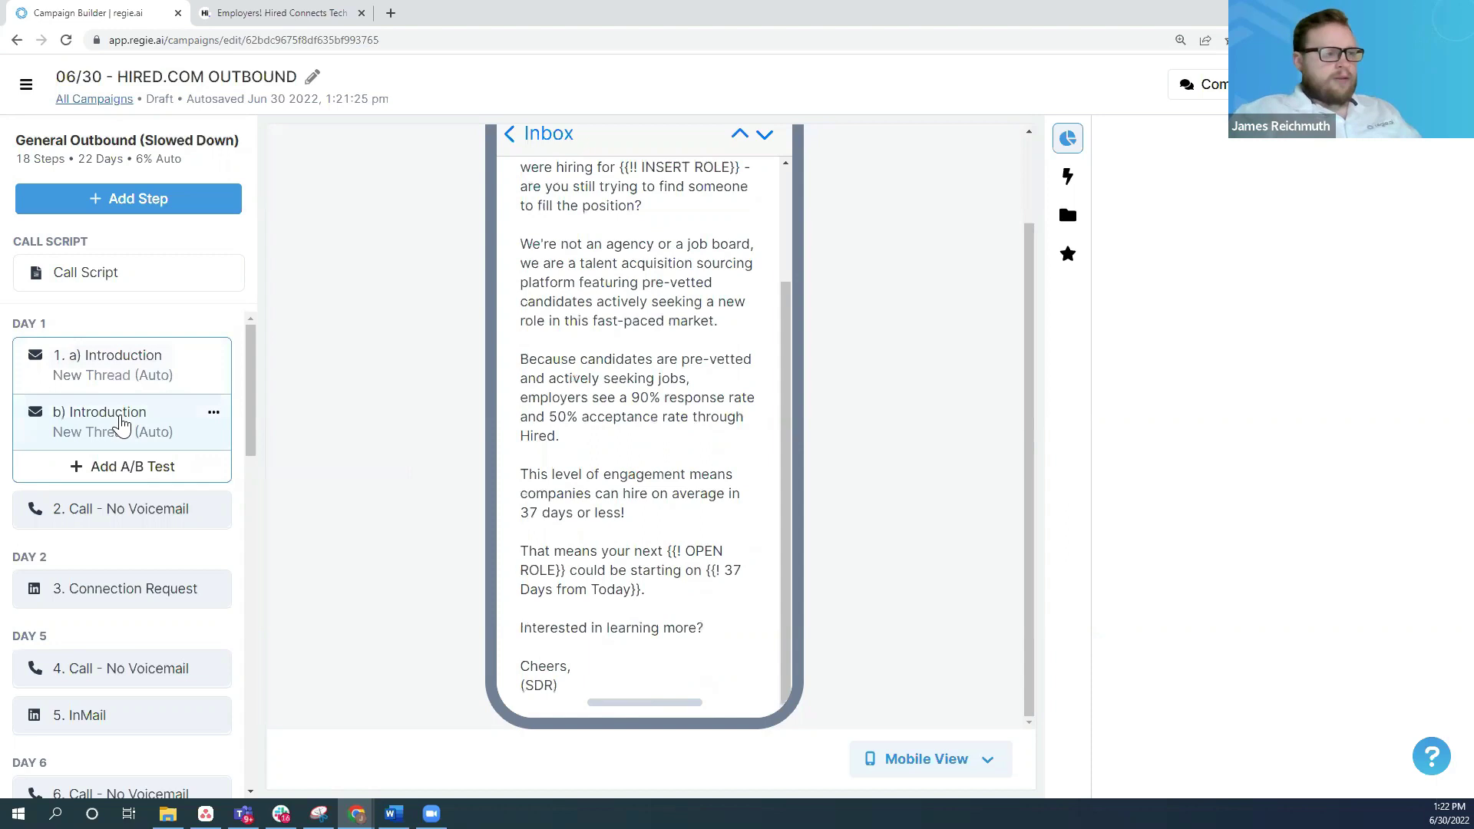
{"action": "left_click", "coordinate": [895, 760]}
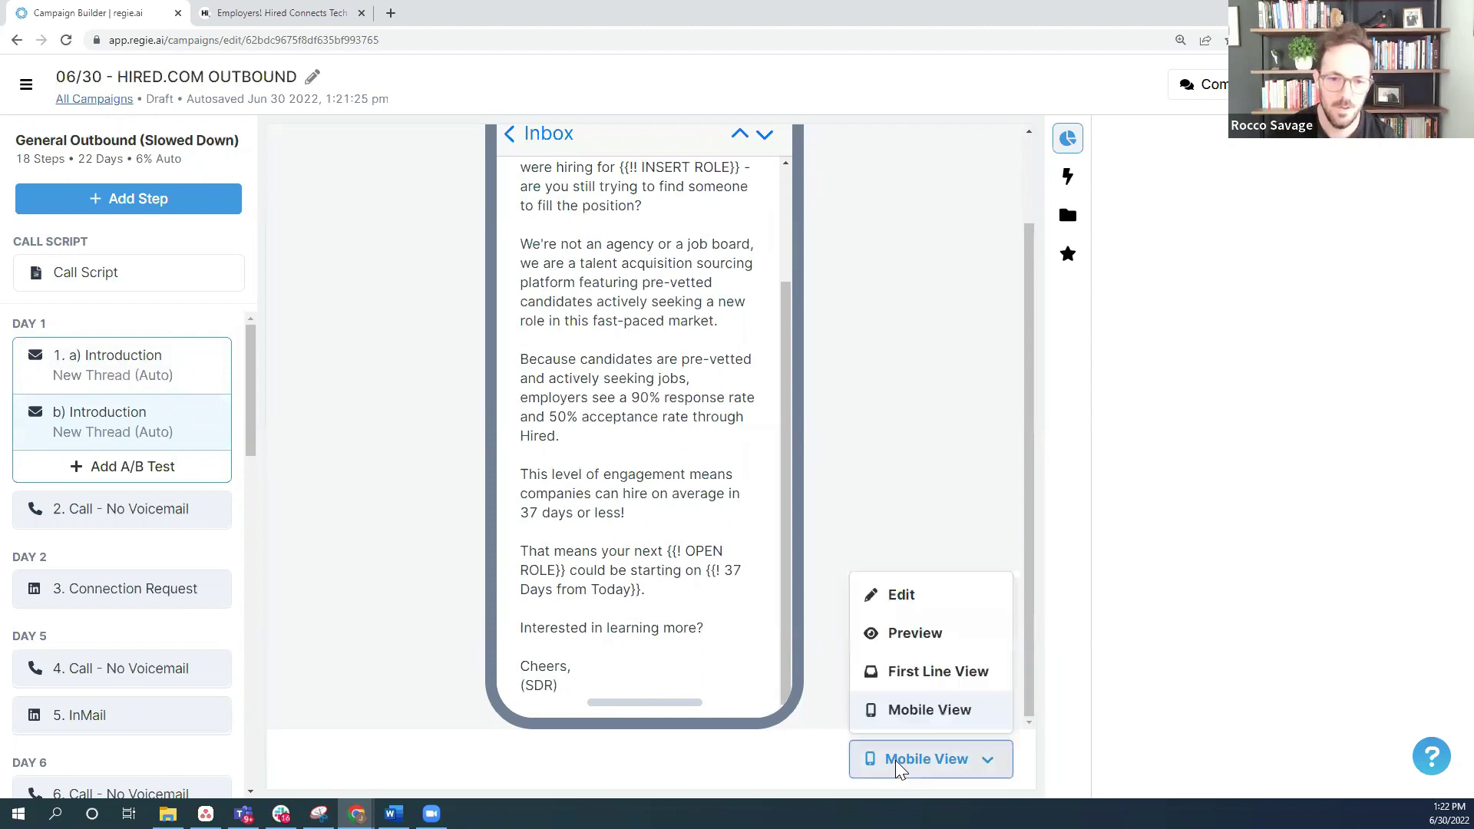
{"action": "left_click", "coordinate": [920, 599]}
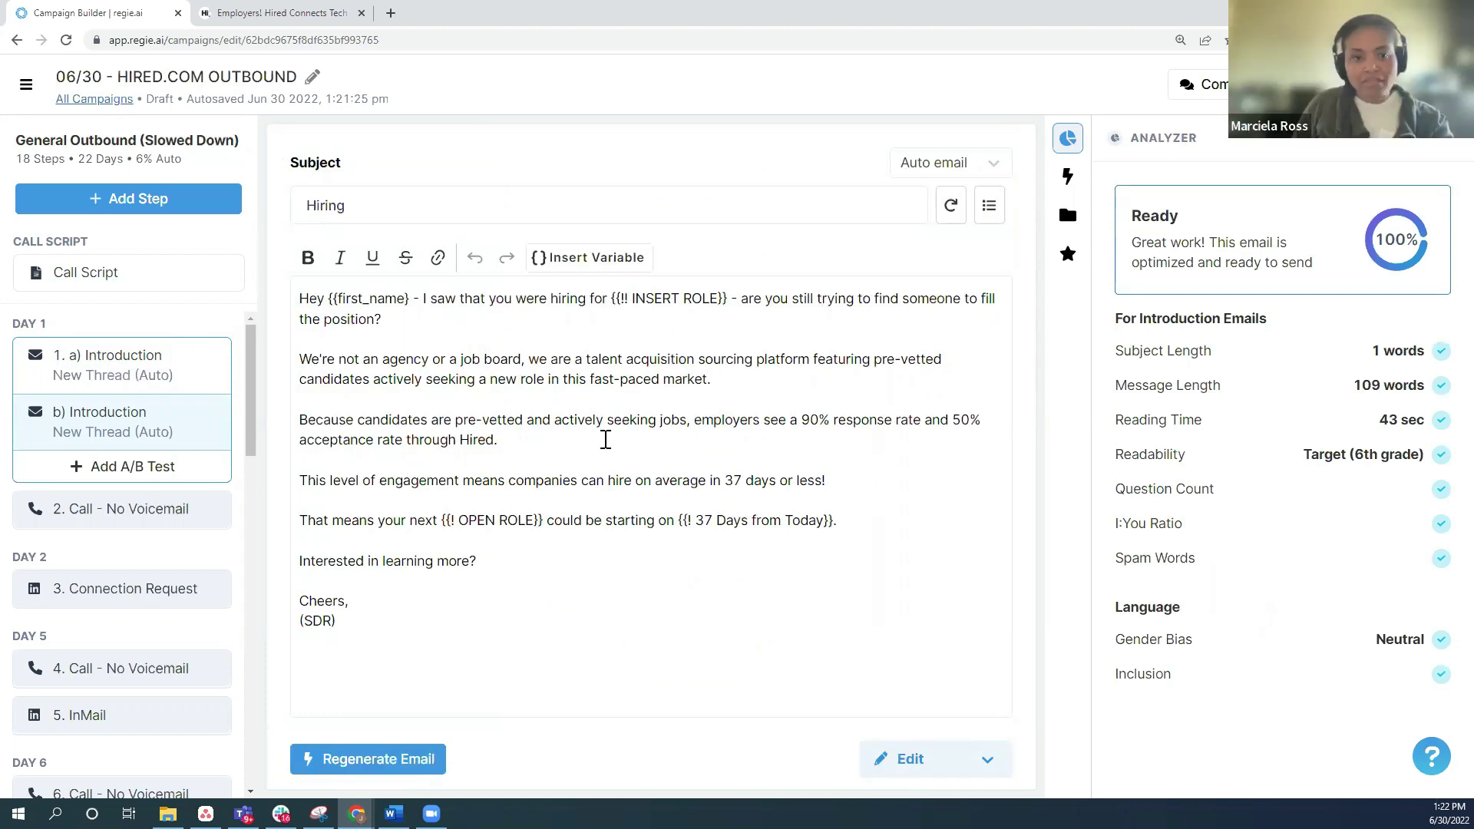
Step: Replace variant b's subject line with "Hire in 37 days or less"
{"action": "left_click", "coordinate": [563, 441]}
{"action": "left_click", "coordinate": [839, 477]}
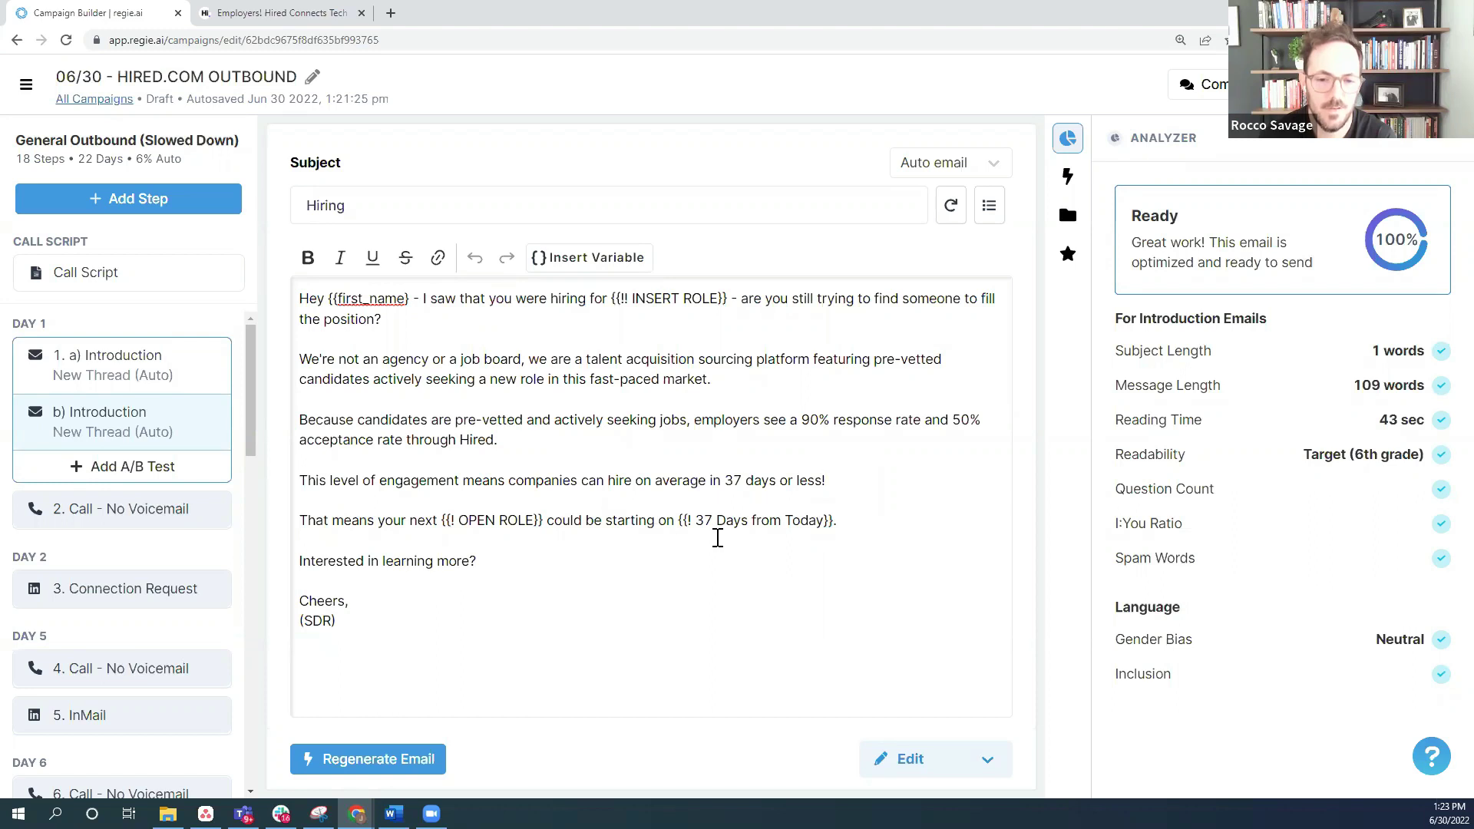
{"action": "double_click", "coordinate": [426, 205]}
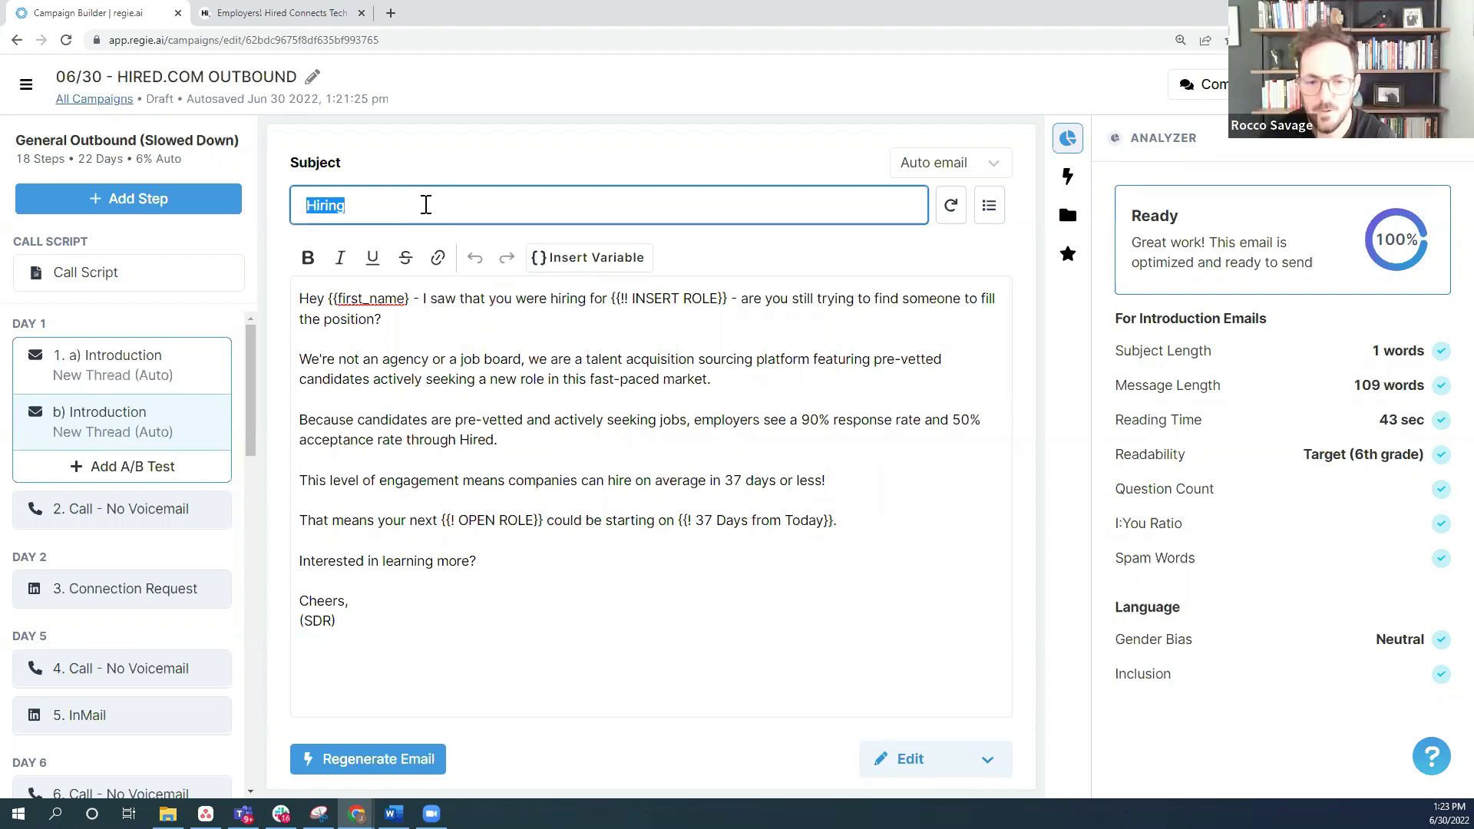
{"action": "type", "text": "Hire in 37 days or less"}
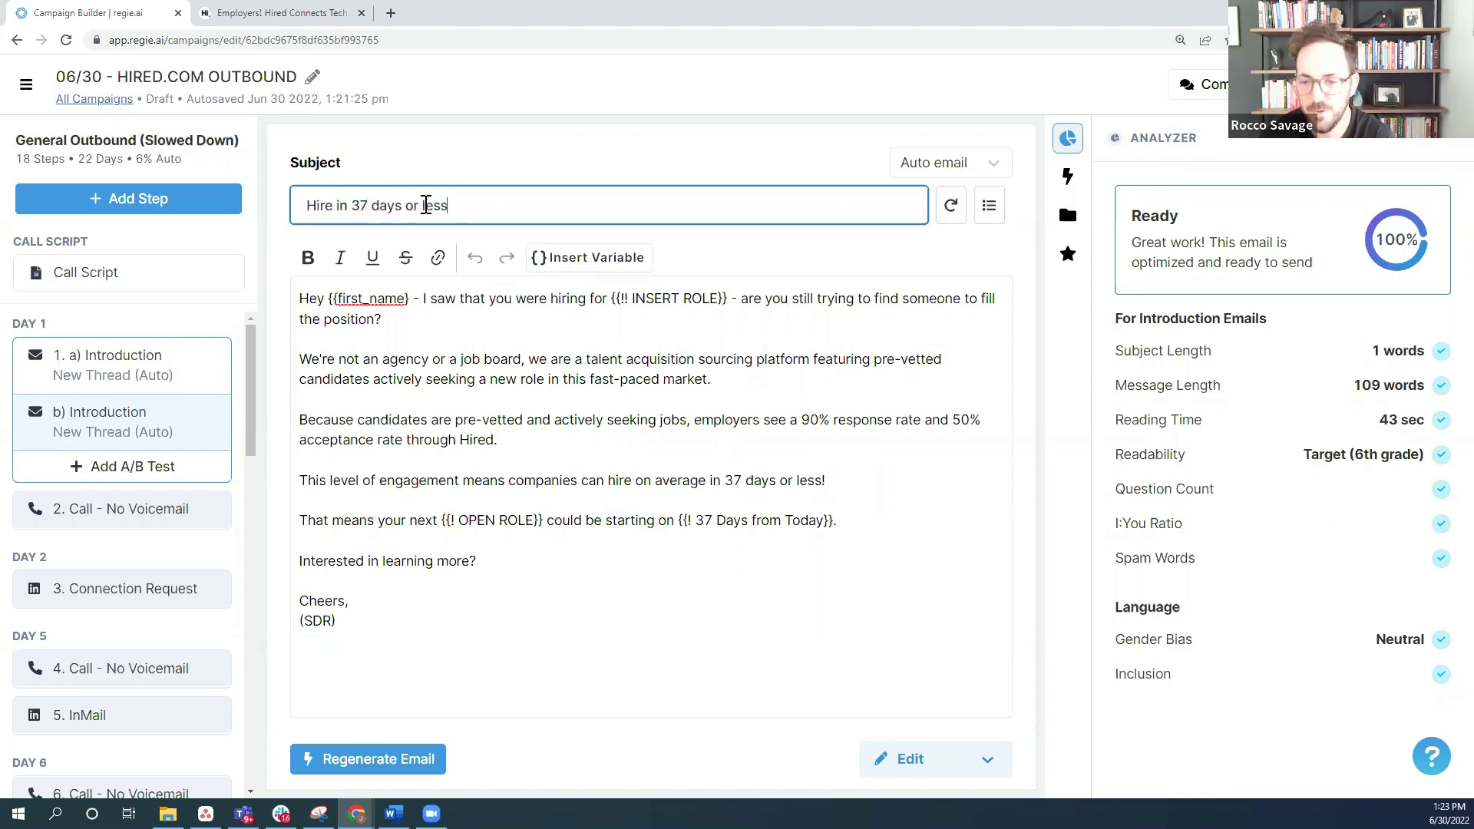
{"action": "left_click", "coordinate": [772, 551]}
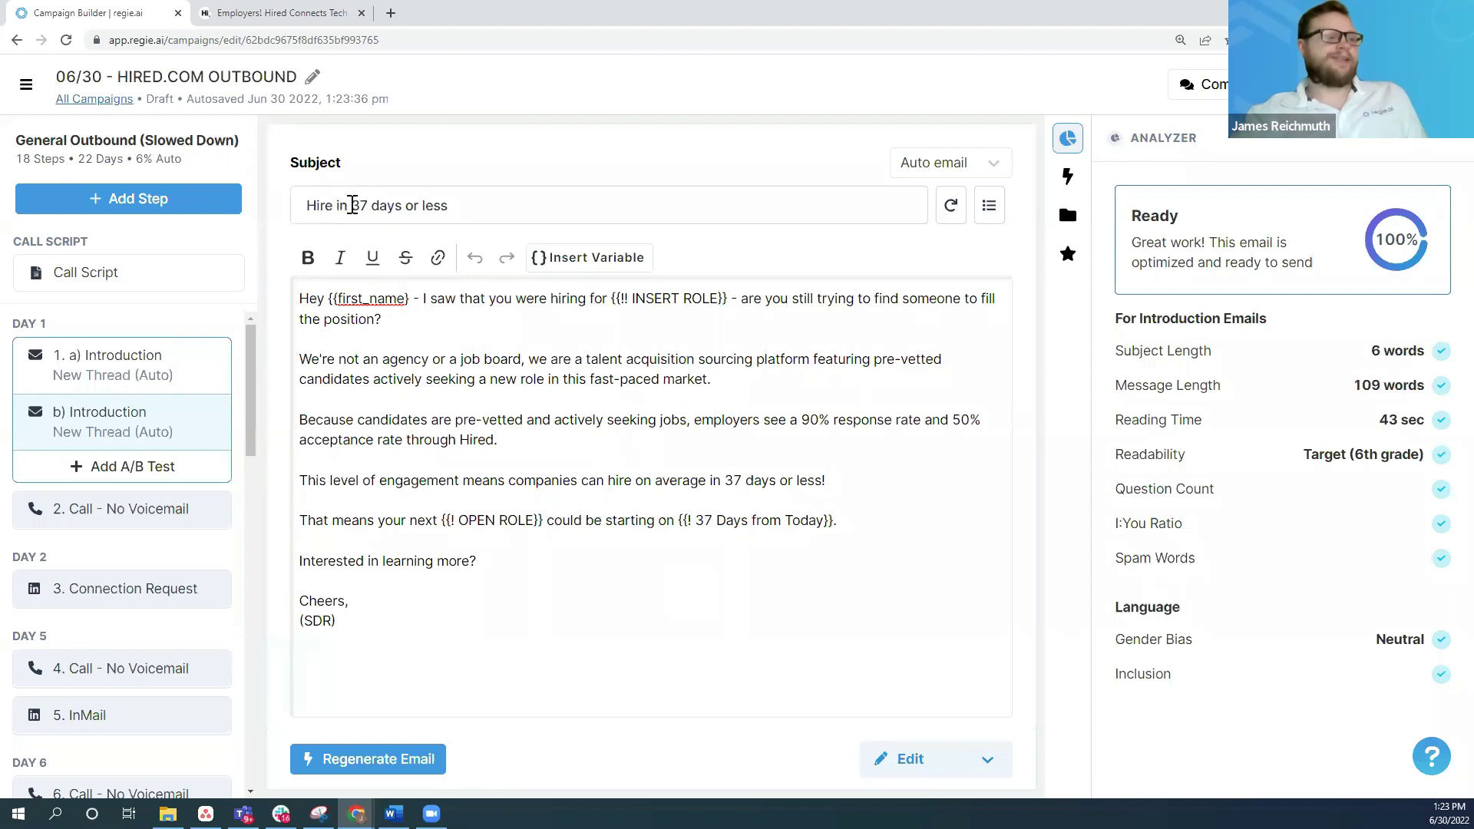
Step: Remove "Hire in" from the subject line so it reads "37 days or less"
{"action": "left_click_drag", "start_coordinate": [349, 203], "coordinate": [293, 205]}
{"action": "key", "text": "BackSpace"}
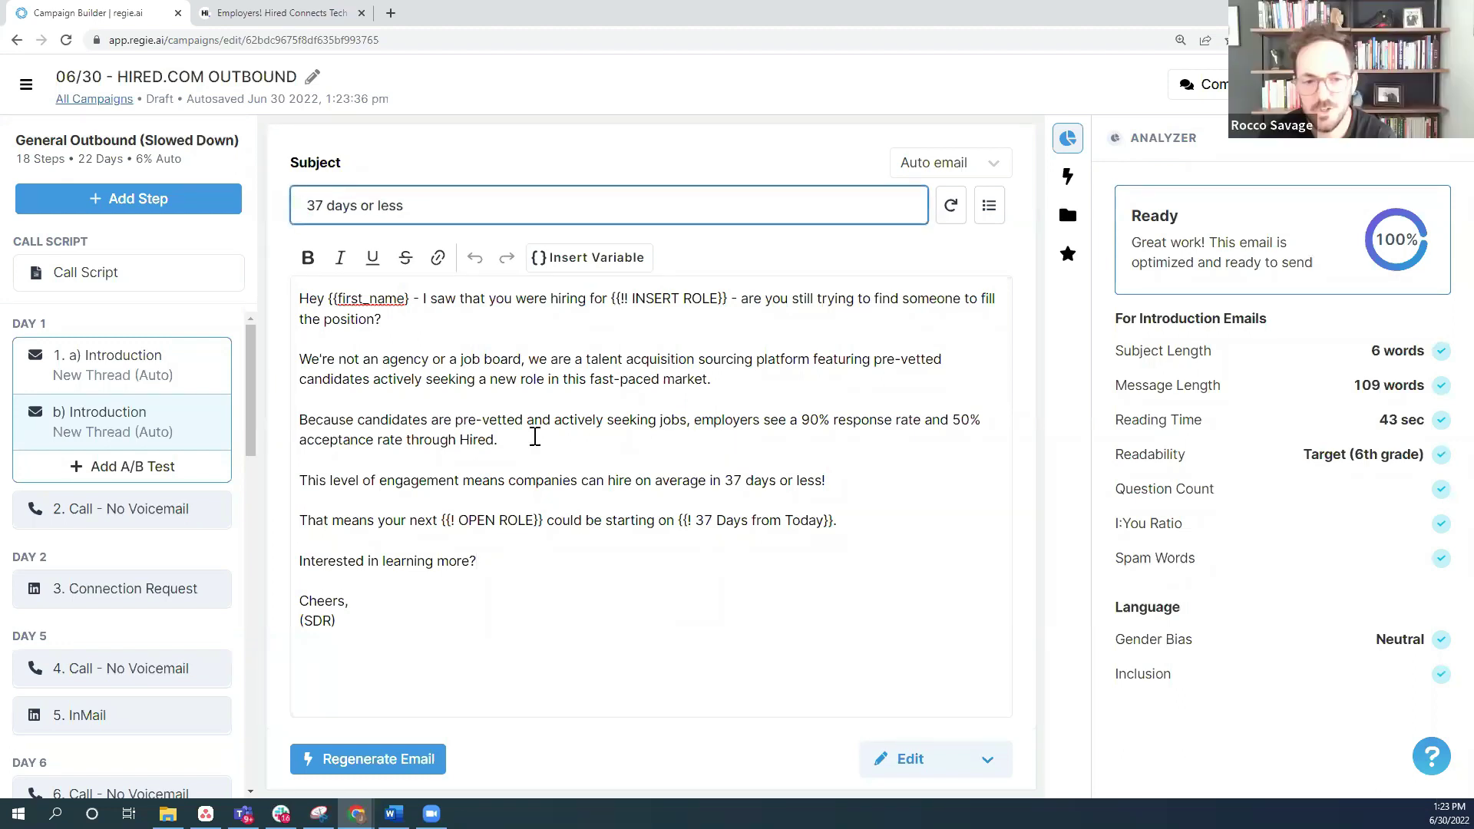
{"action": "left_click", "coordinate": [589, 558]}
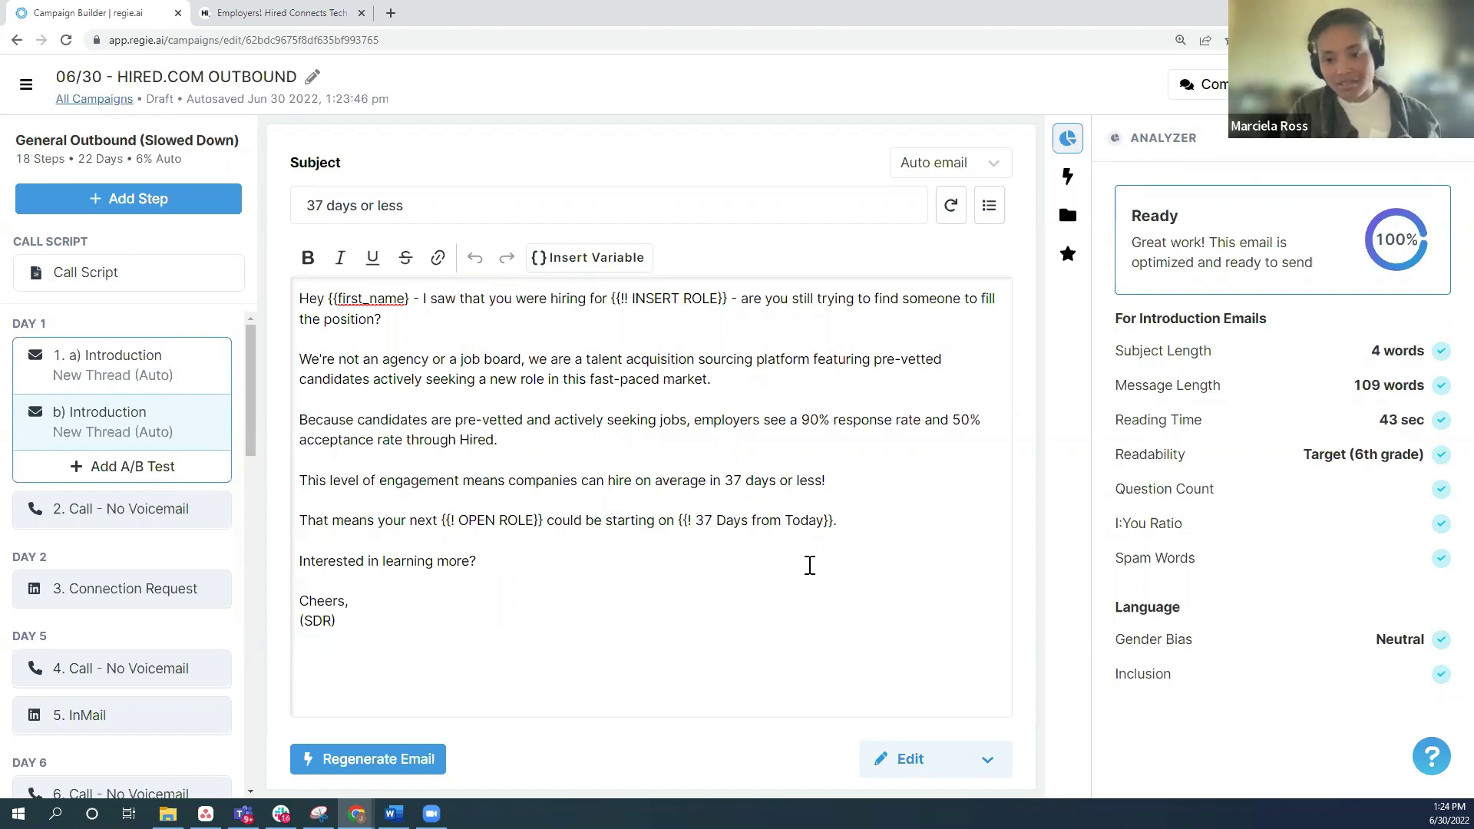
Step: Check the subject length guidance, preview variant b in First Line View, and return to Edit mode
{"action": "left_click", "coordinate": [1165, 358]}
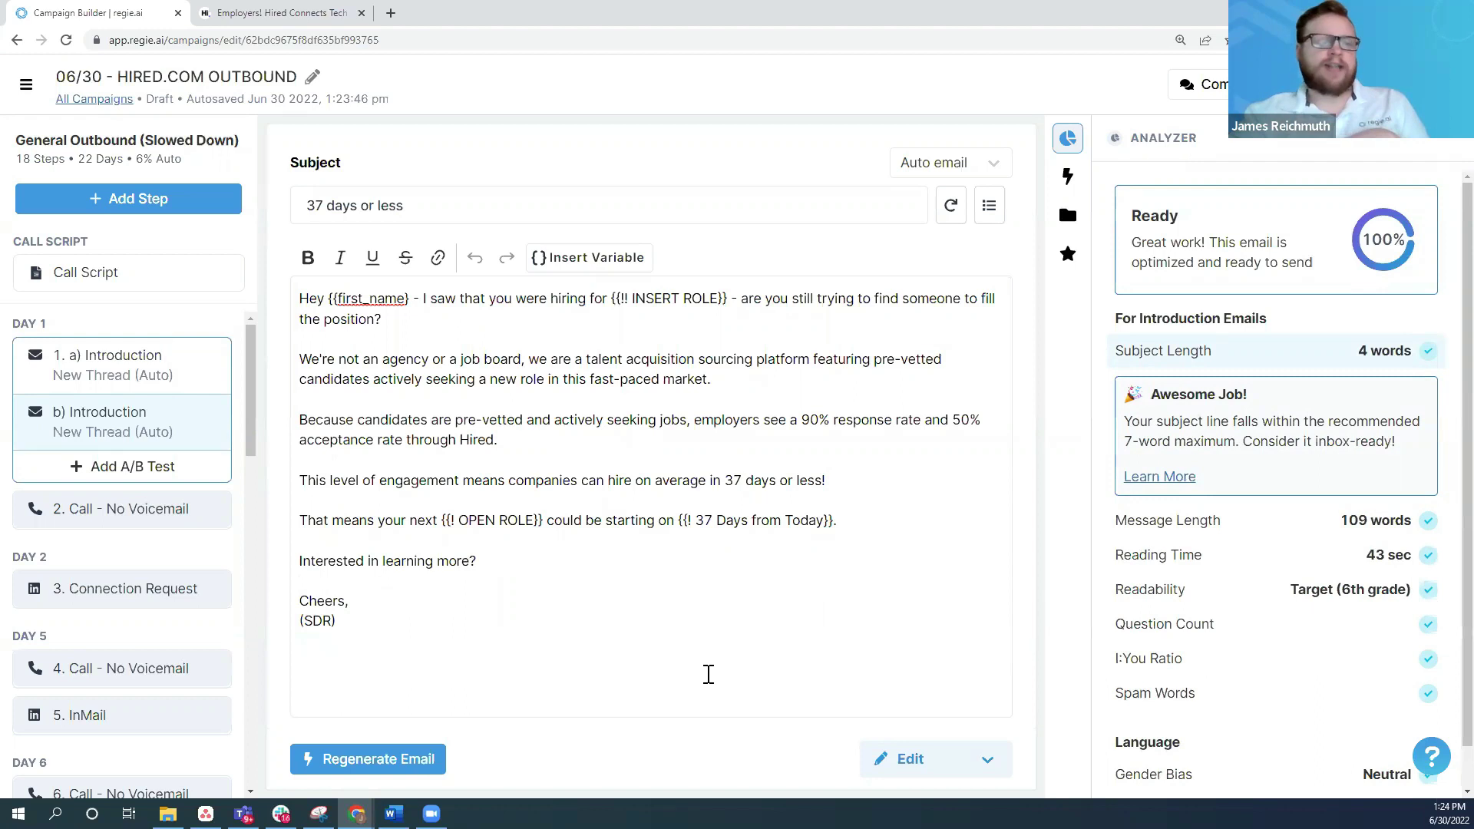
{"action": "left_click", "coordinate": [909, 762]}
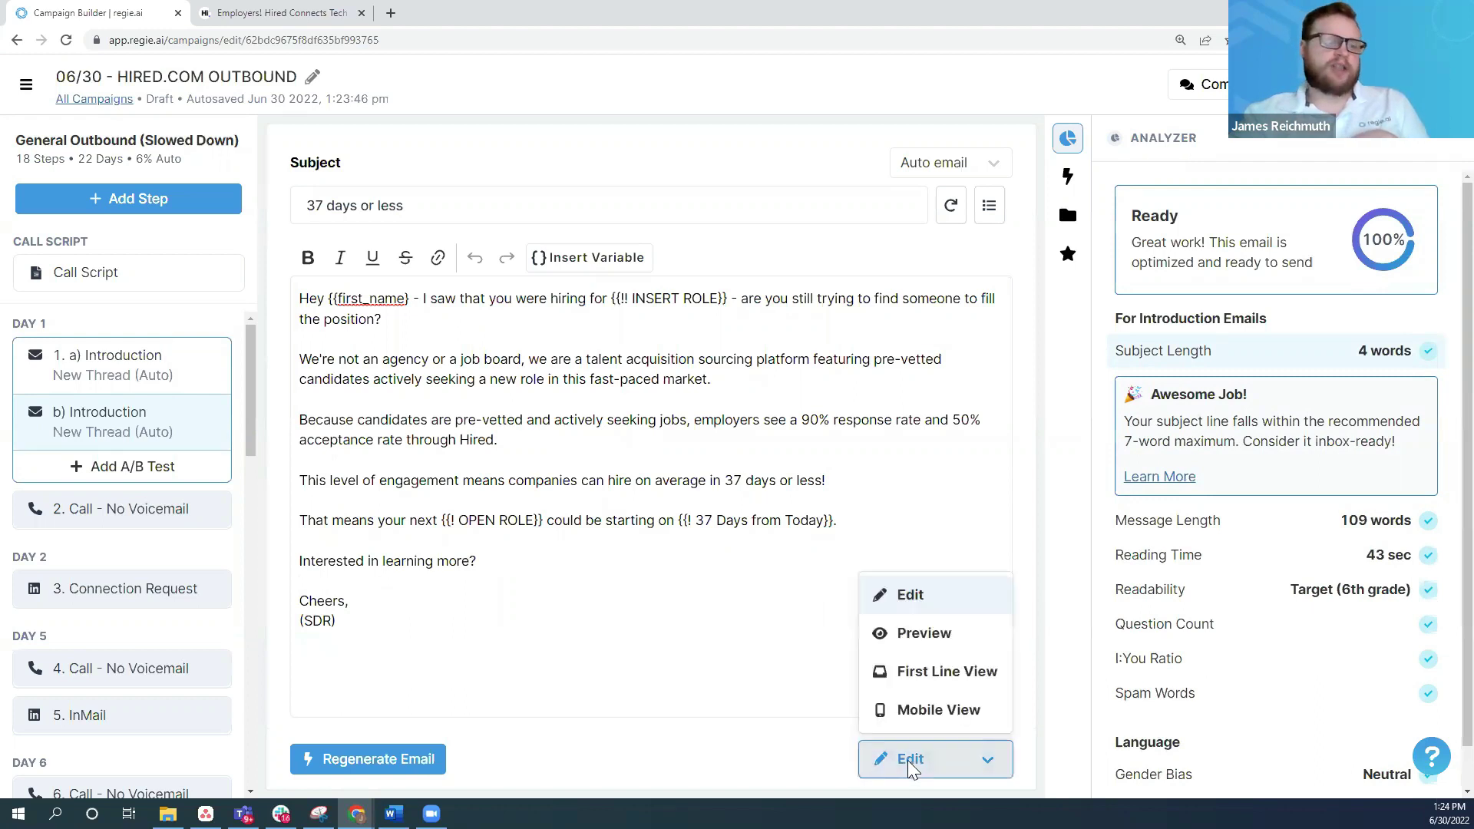
{"action": "left_click", "coordinate": [943, 672]}
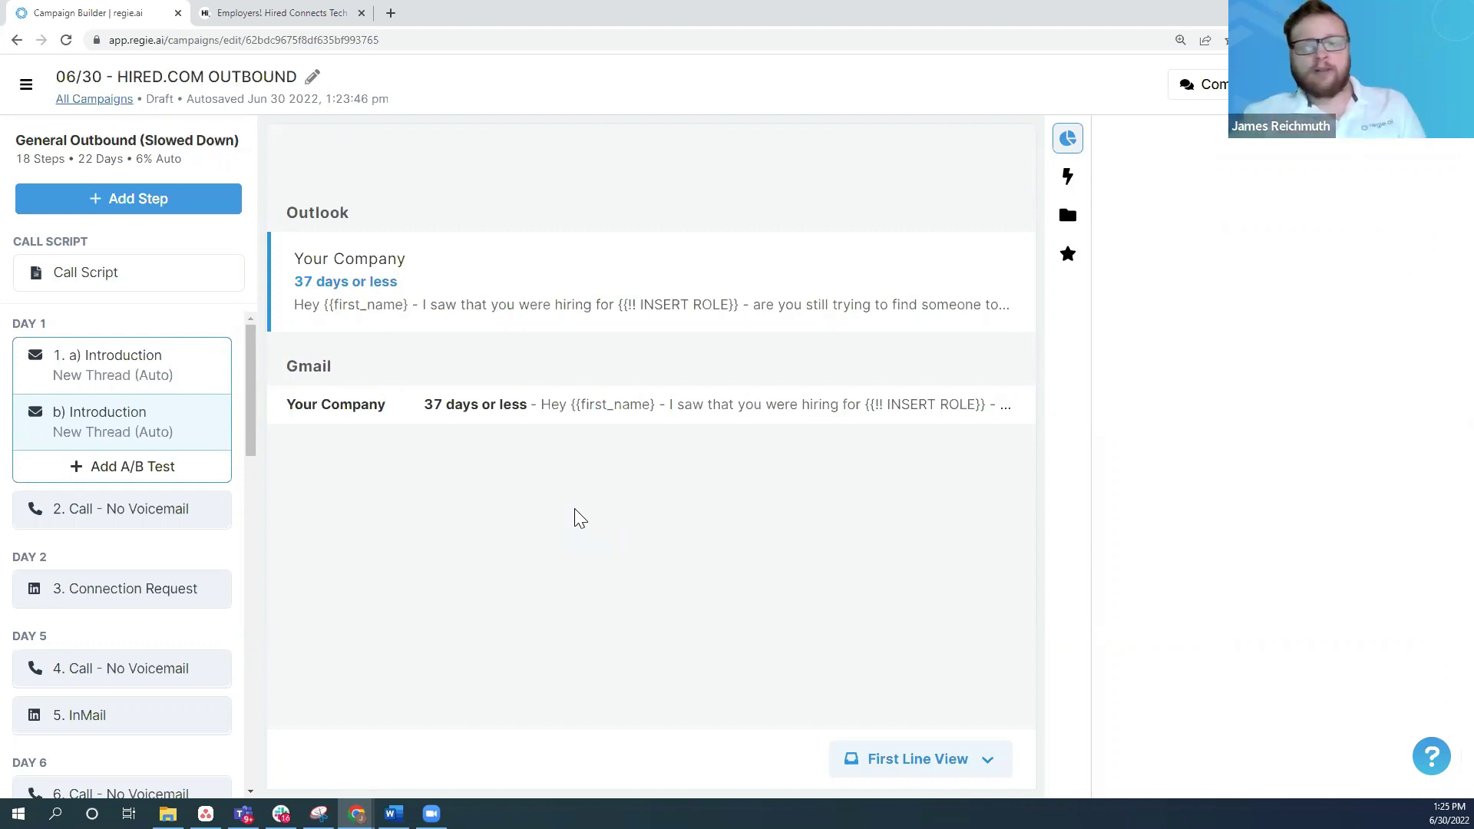
{"action": "left_click", "coordinate": [914, 760]}
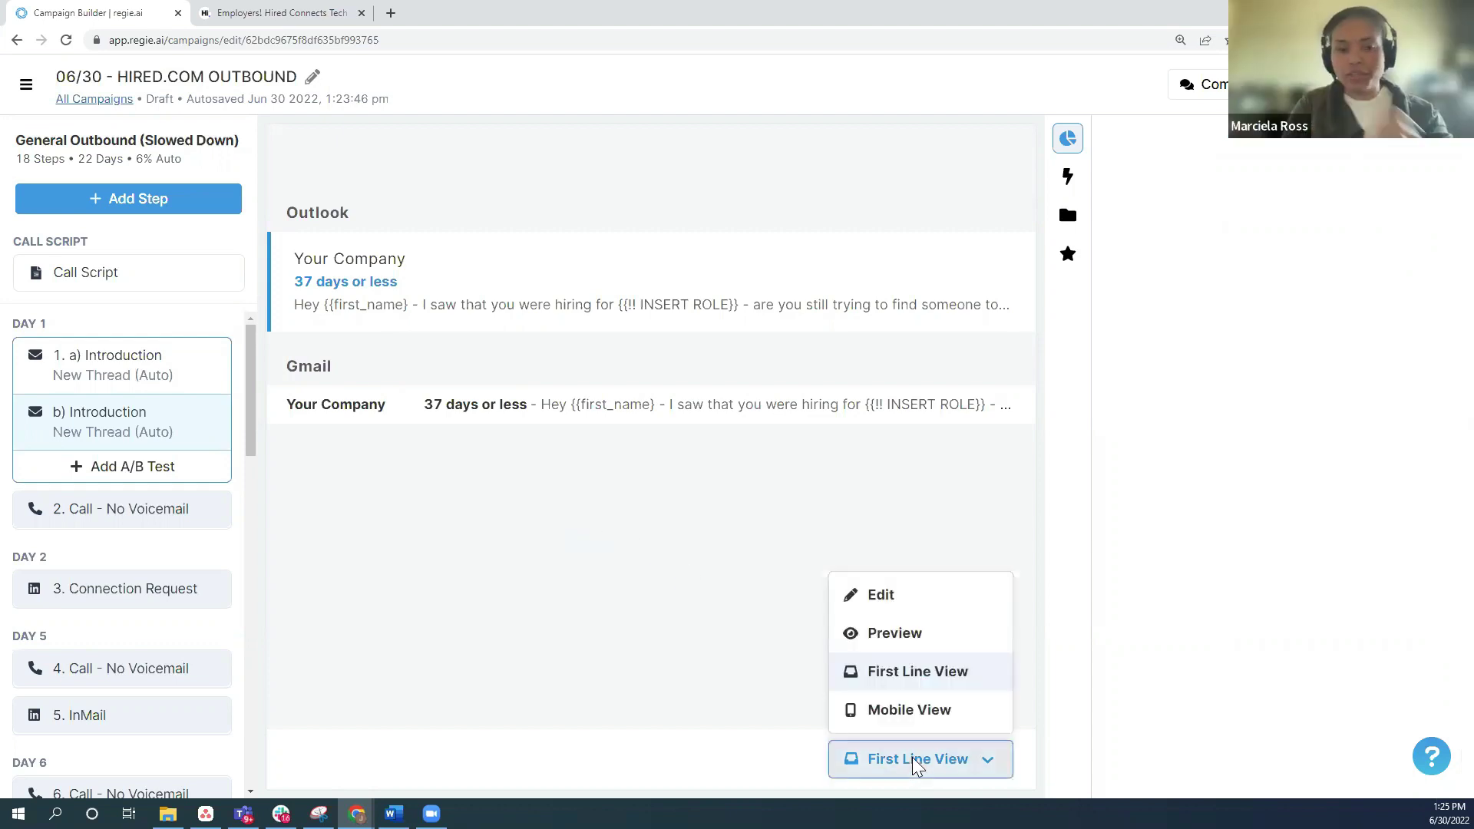
{"action": "left_click", "coordinate": [880, 597]}
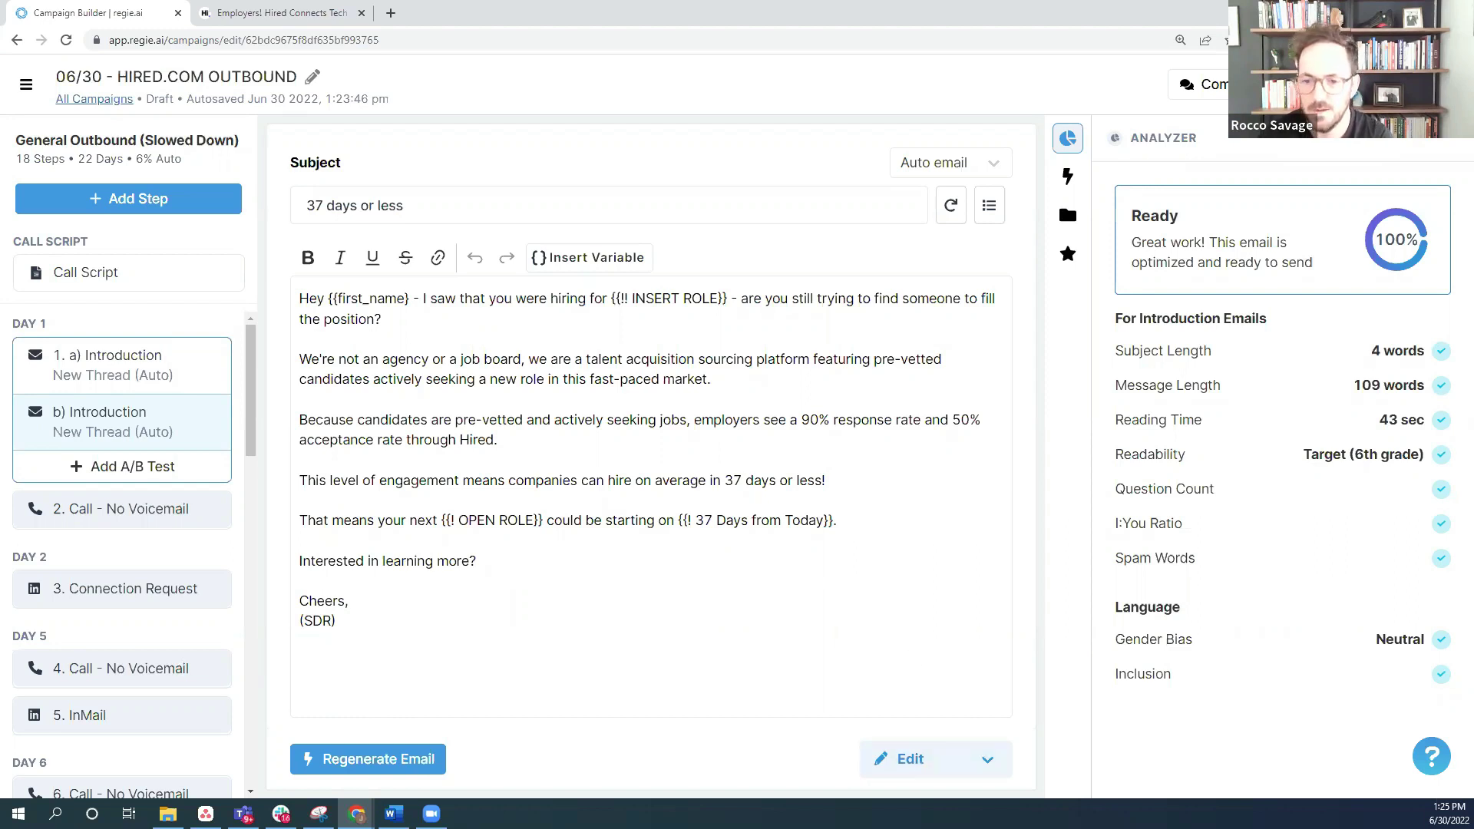
Step: Check the analyzer's message length guidance and remaining scores for variant b
{"action": "key", "text": "alt+Tab"}
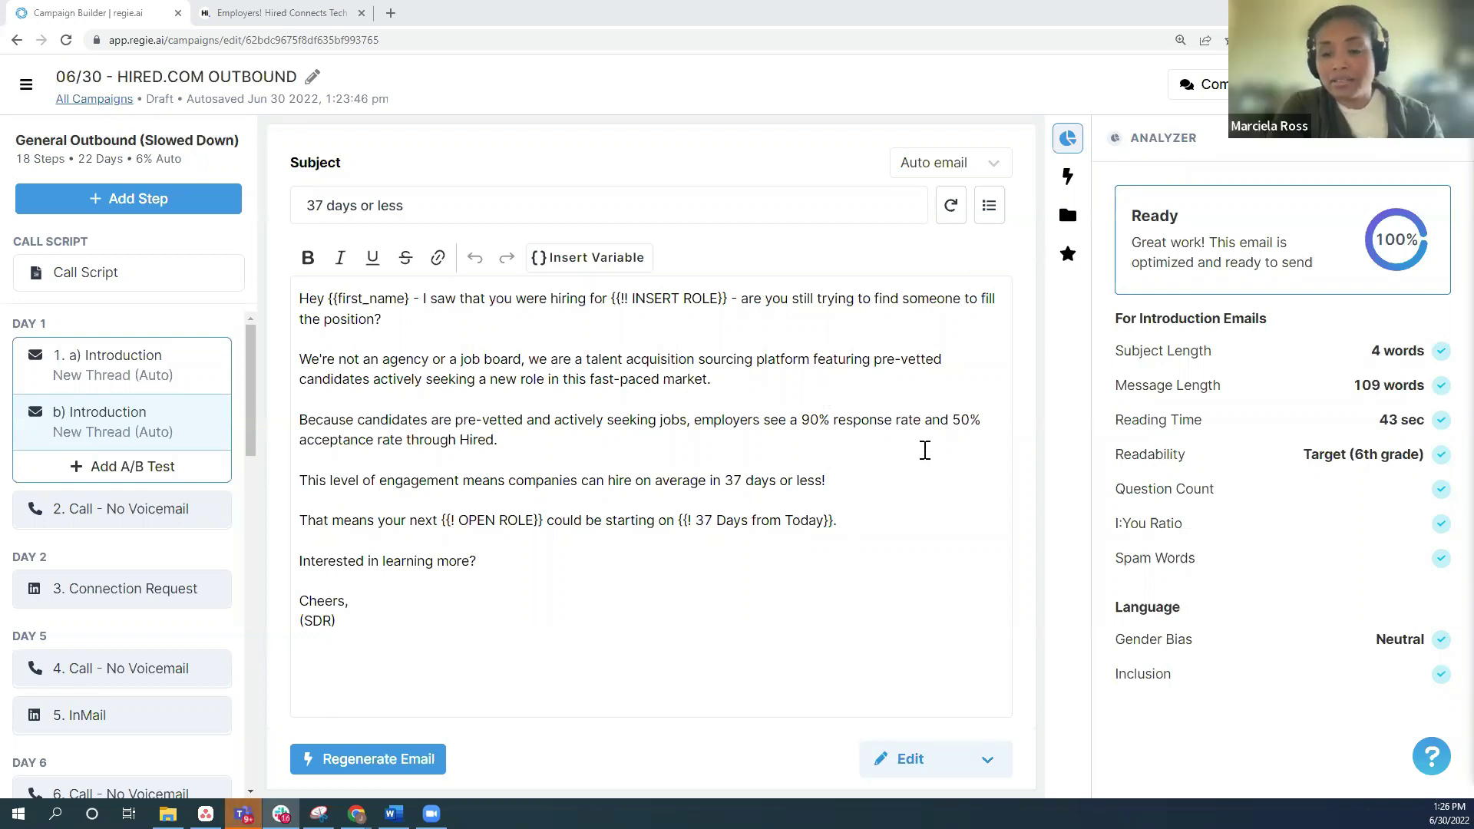
{"action": "left_click", "coordinate": [864, 478]}
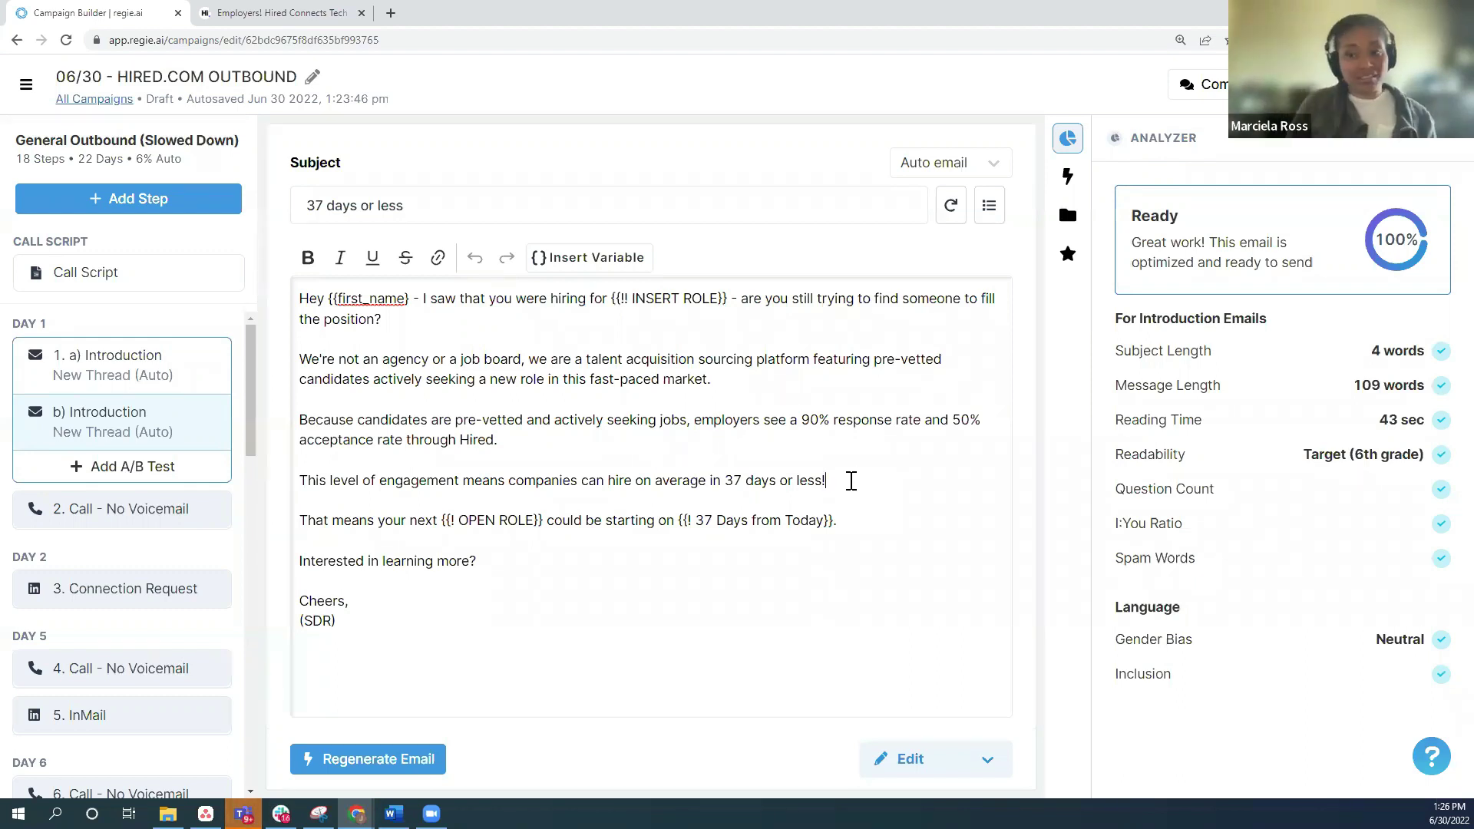
{"action": "left_click", "coordinate": [1174, 385]}
{"action": "scroll", "coordinate": [1105, 460], "scroll_direction": "down", "scroll_amount": 1}
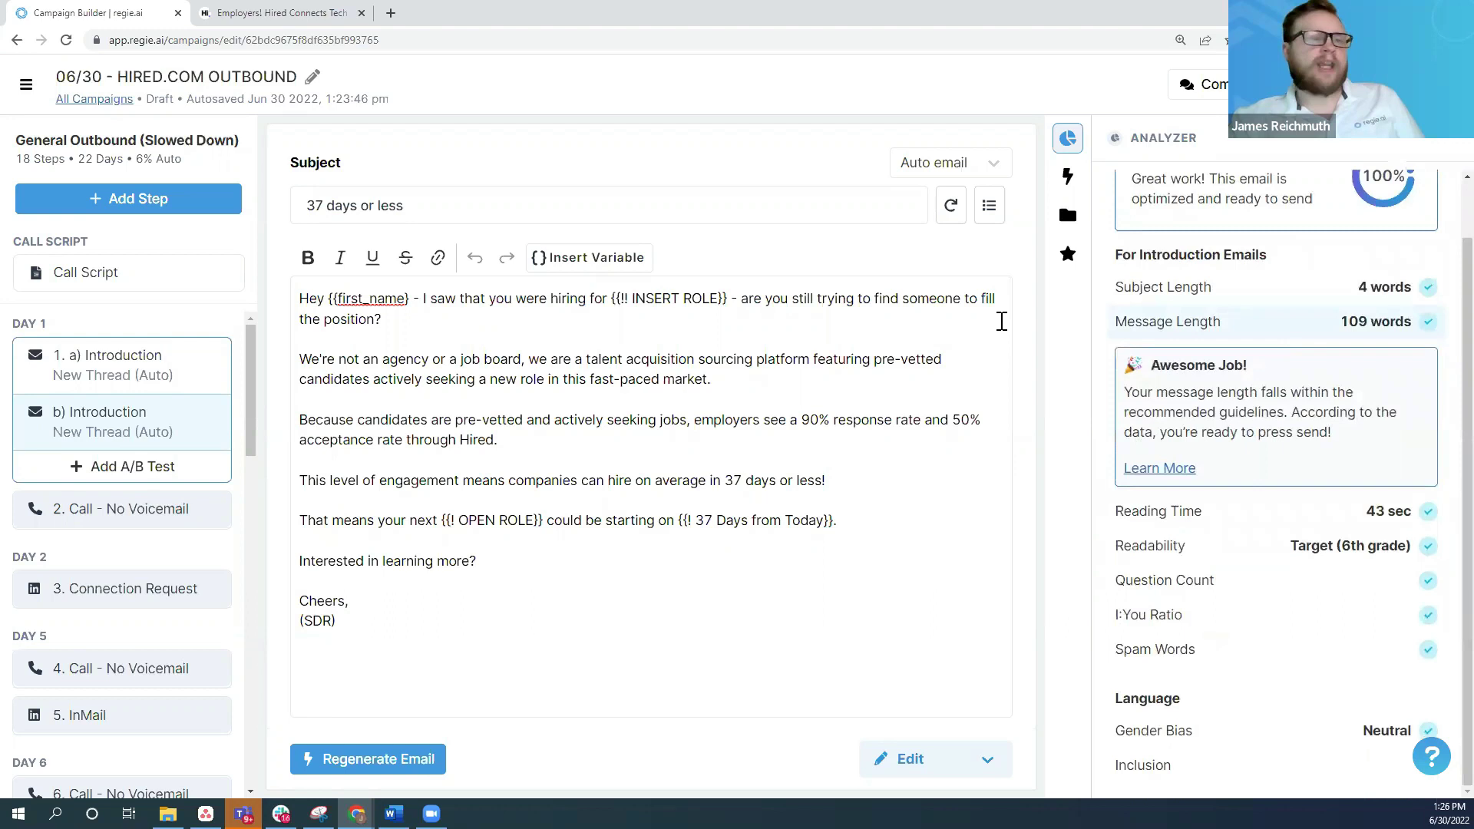
Step: Open variant a of the introduction email and read its message length guidance in the analyzer
{"action": "left_click", "coordinate": [117, 384]}
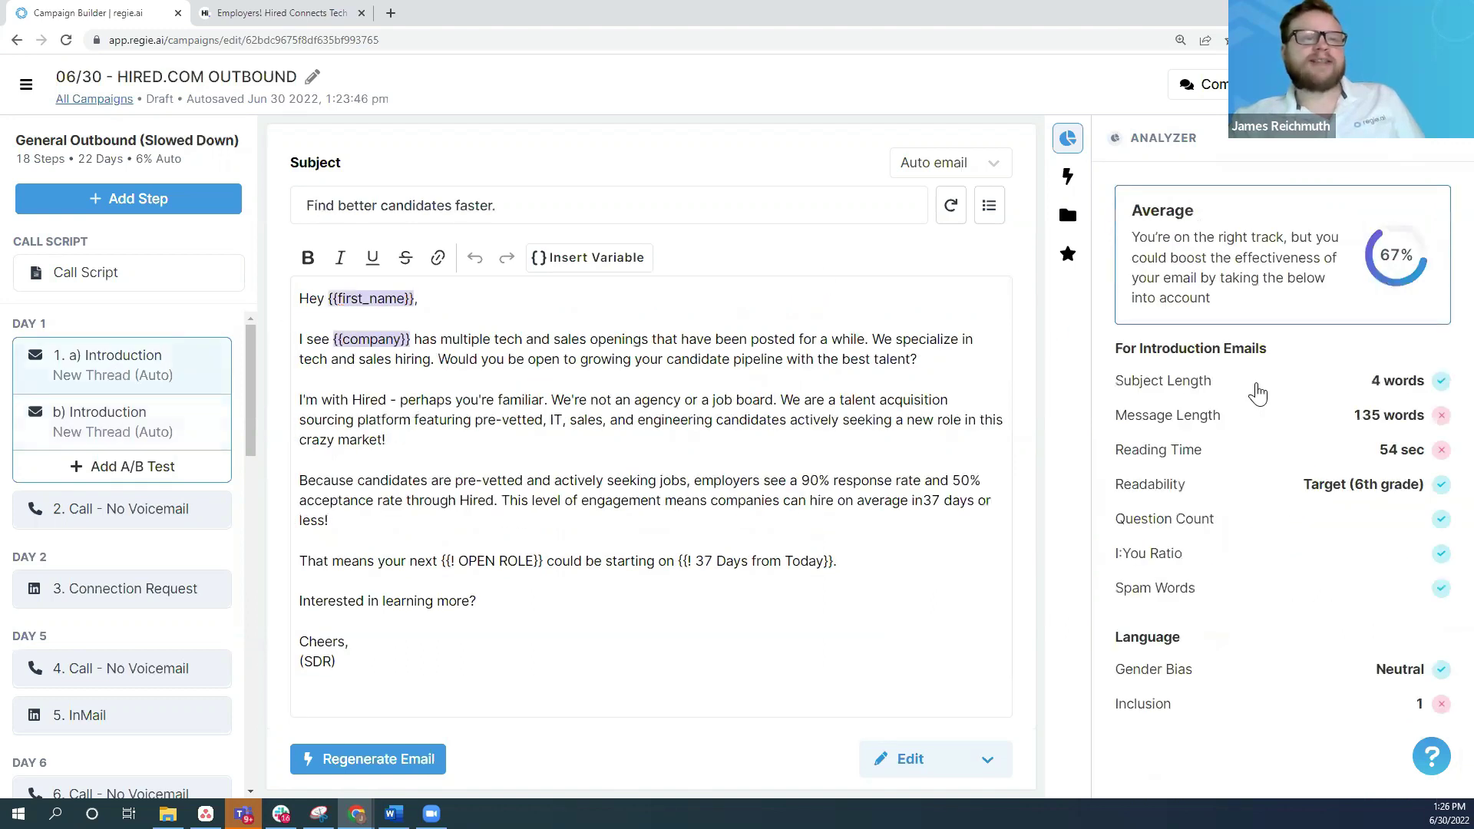
{"action": "left_click", "coordinate": [1197, 416]}
{"action": "scroll", "coordinate": [1142, 461], "scroll_direction": "down", "scroll_amount": 1}
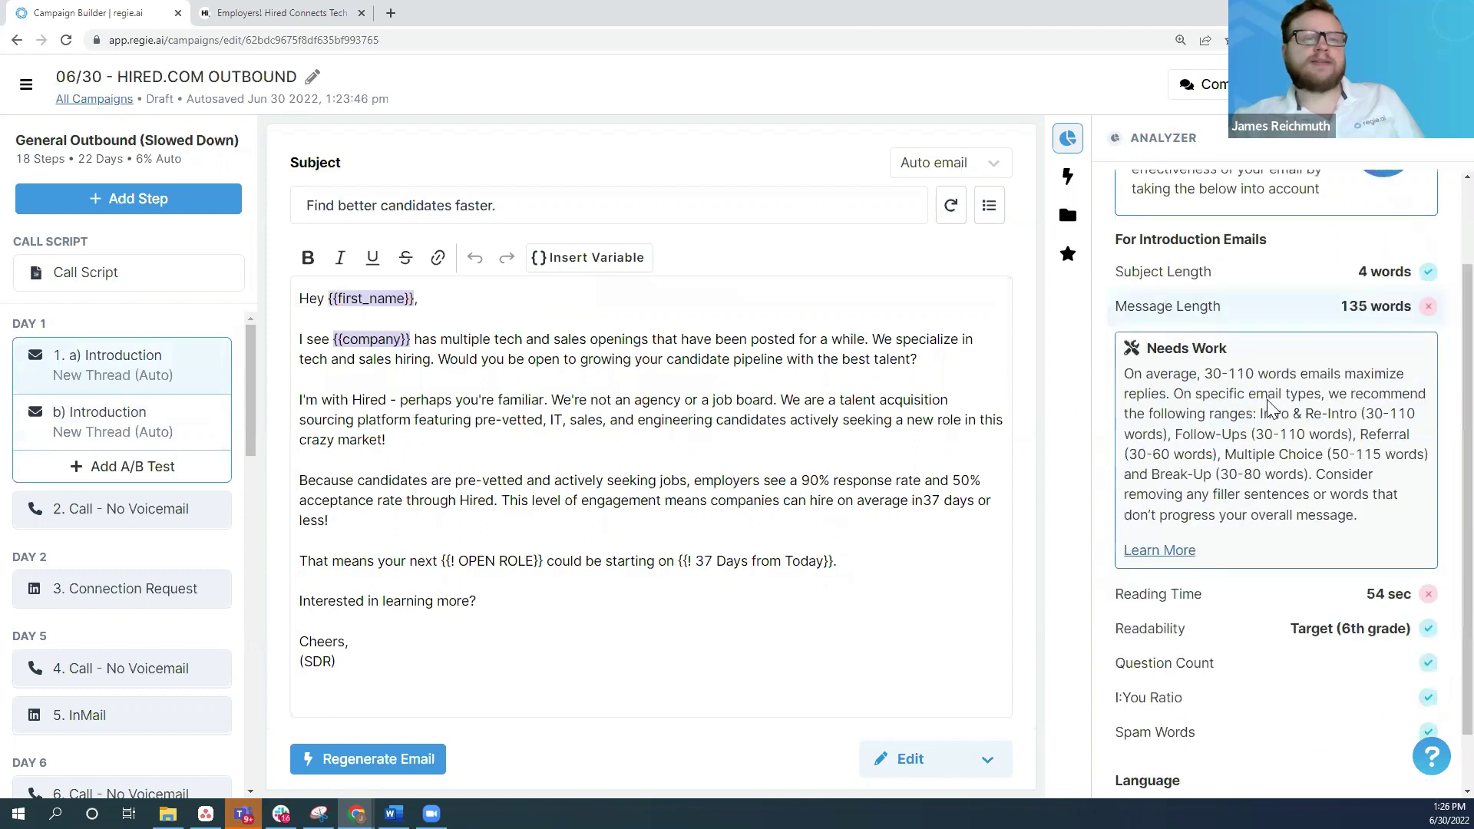
Step: Review variant a's message length guidance alongside its remaining analyzer scores
{"action": "scroll", "coordinate": [1217, 392], "scroll_direction": "down", "scroll_amount": 1}
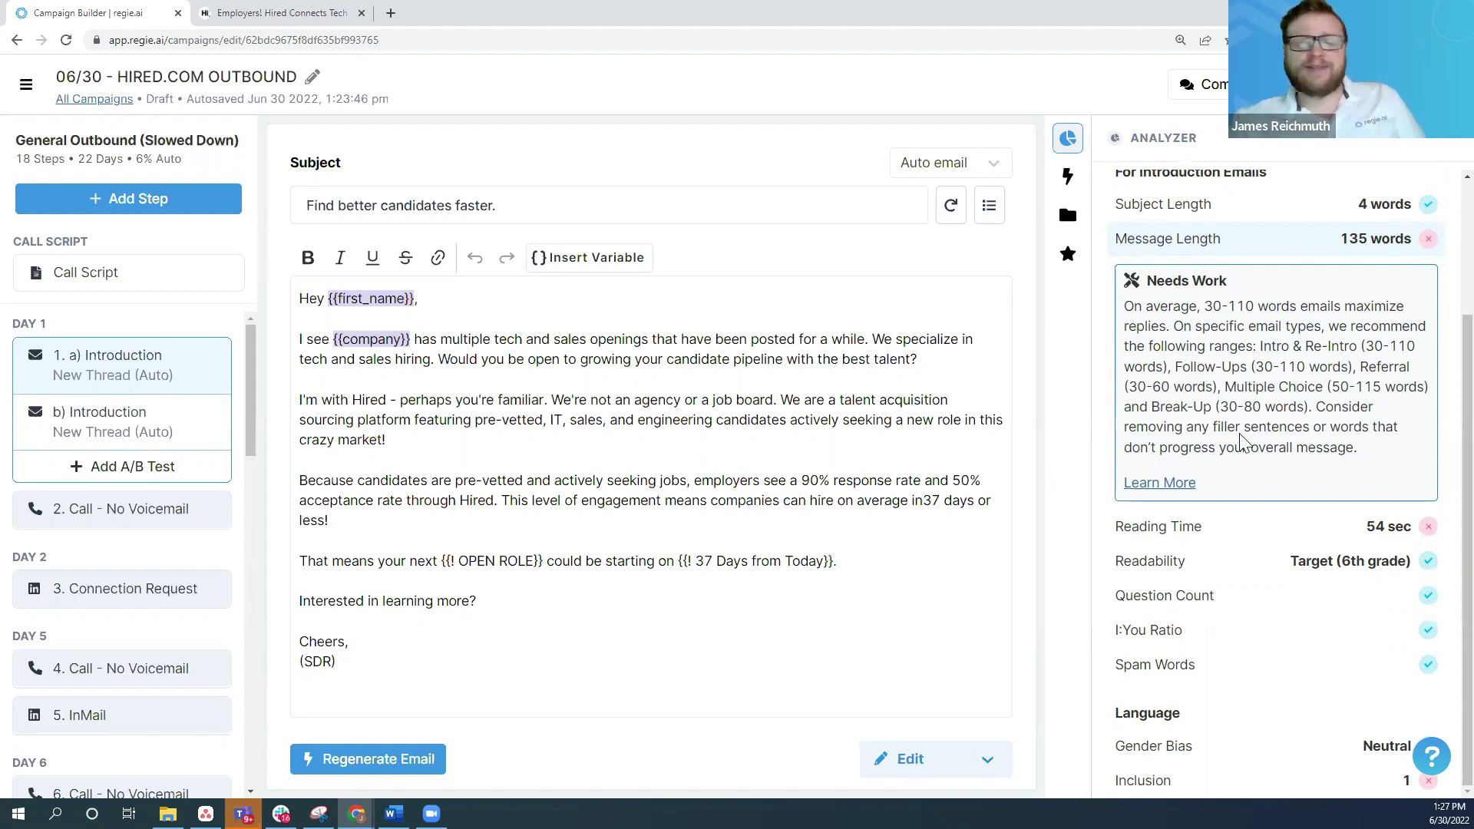
{"action": "scroll", "coordinate": [1241, 443], "scroll_direction": "up", "scroll_amount": 1}
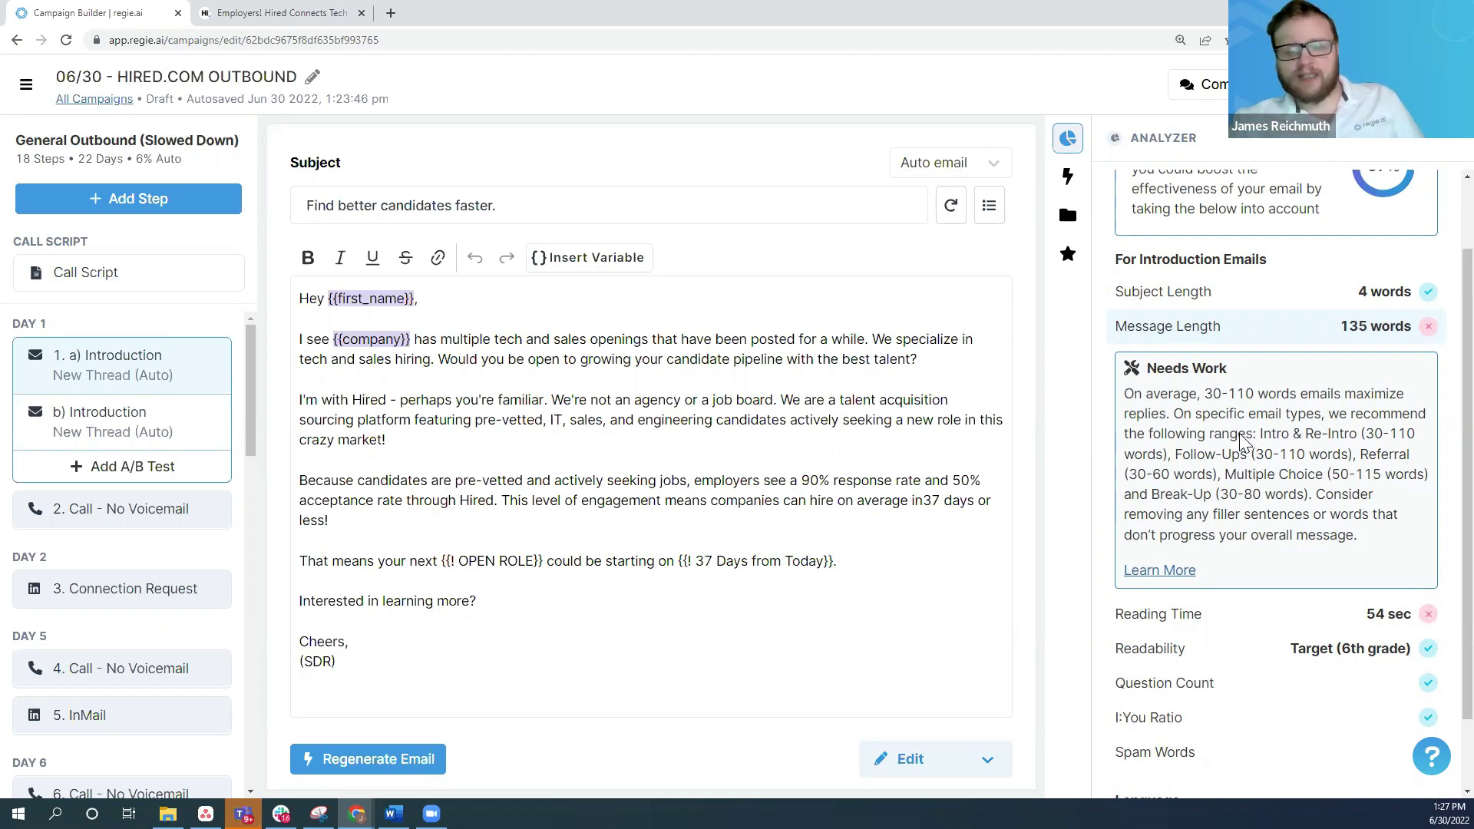
{"action": "scroll", "coordinate": [1242, 443], "scroll_direction": "up", "scroll_amount": 1}
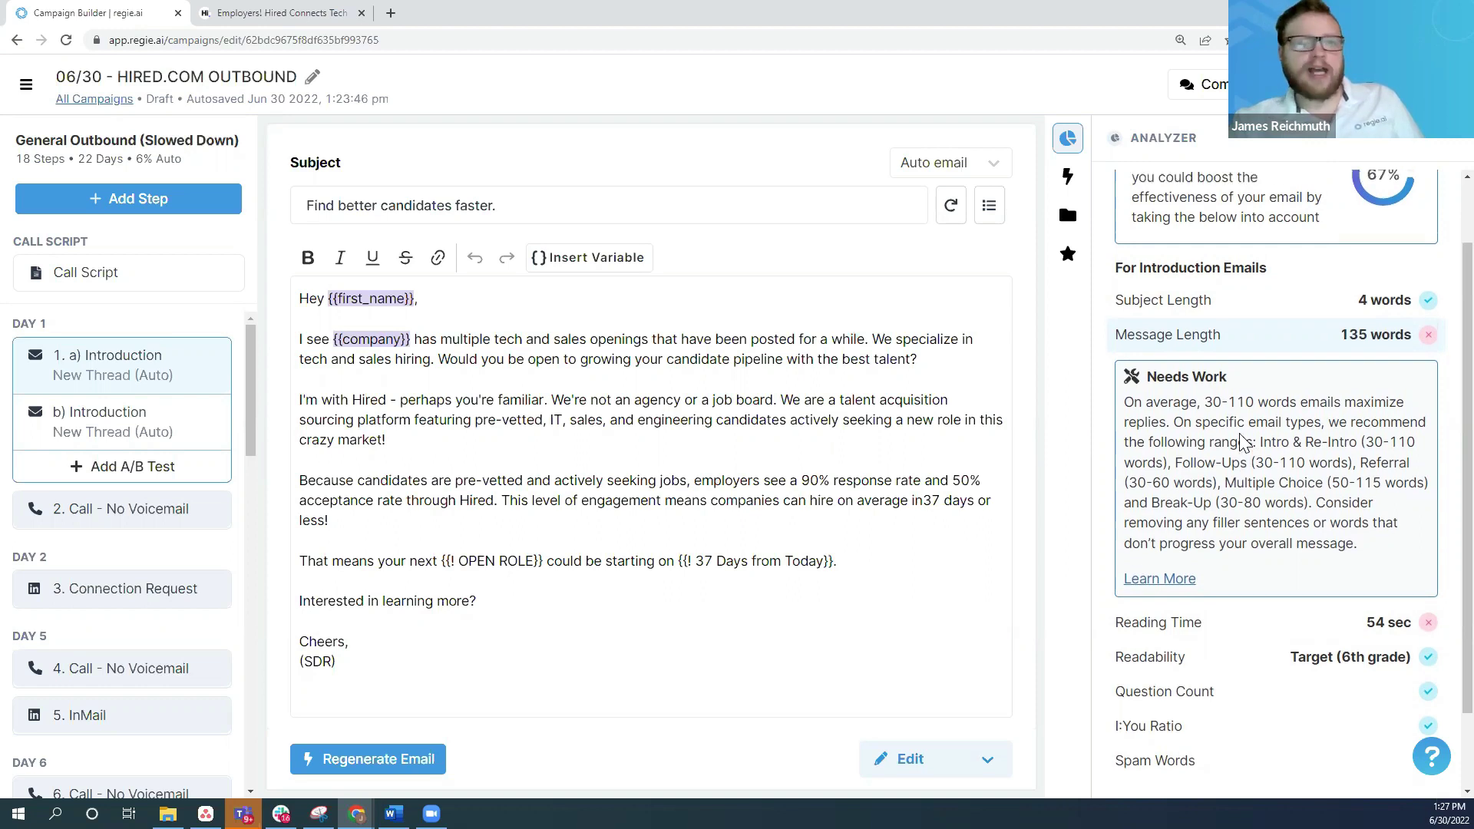
Step: Reopen introduction variant b and delete the sentence starting "That means your next {{! OPEN ROLE}}" along with its extra blank lines
{"action": "left_click", "coordinate": [170, 417]}
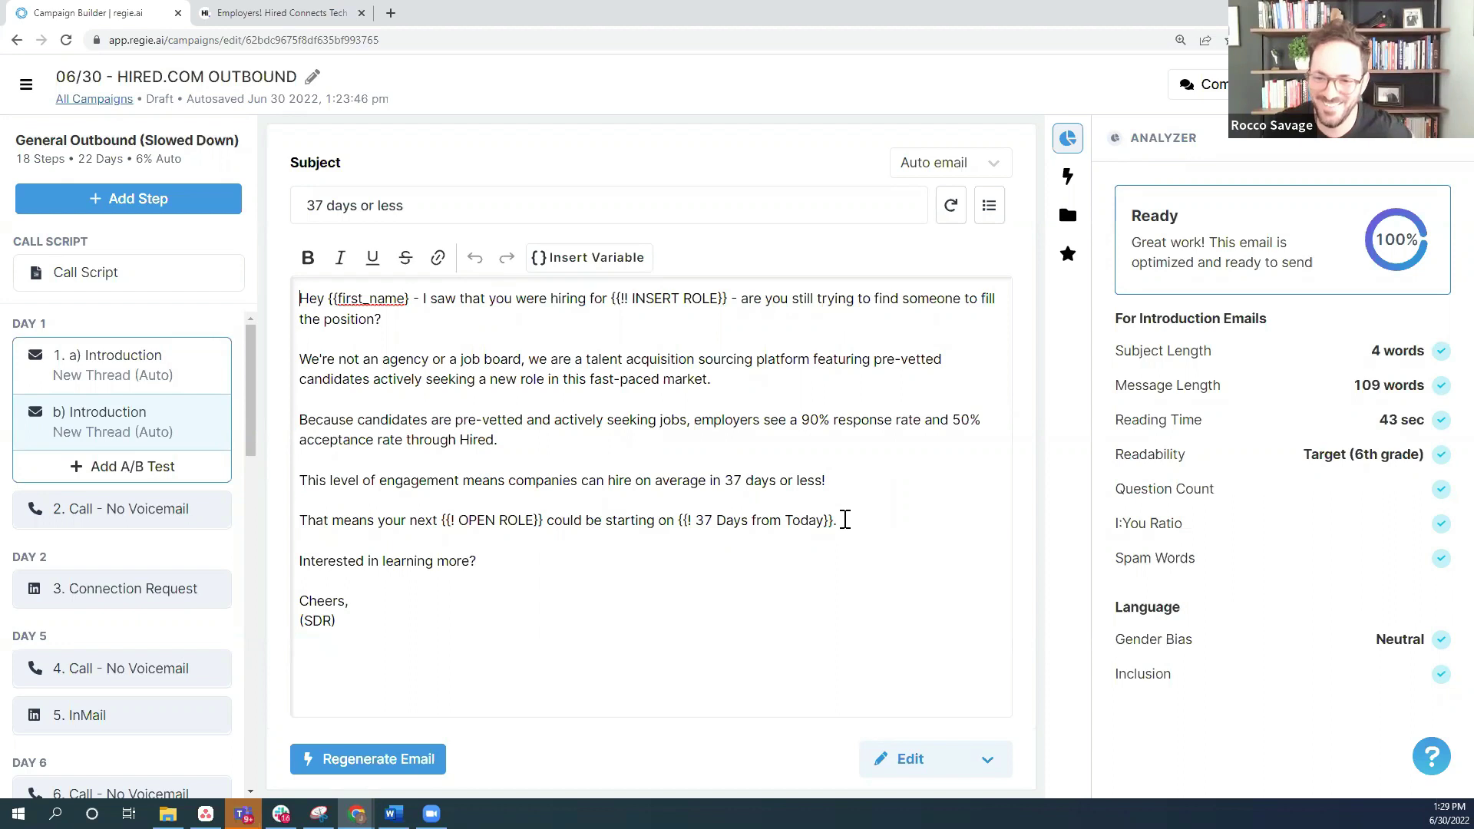
{"action": "left_click_drag", "start_coordinate": [858, 523], "coordinate": [292, 535]}
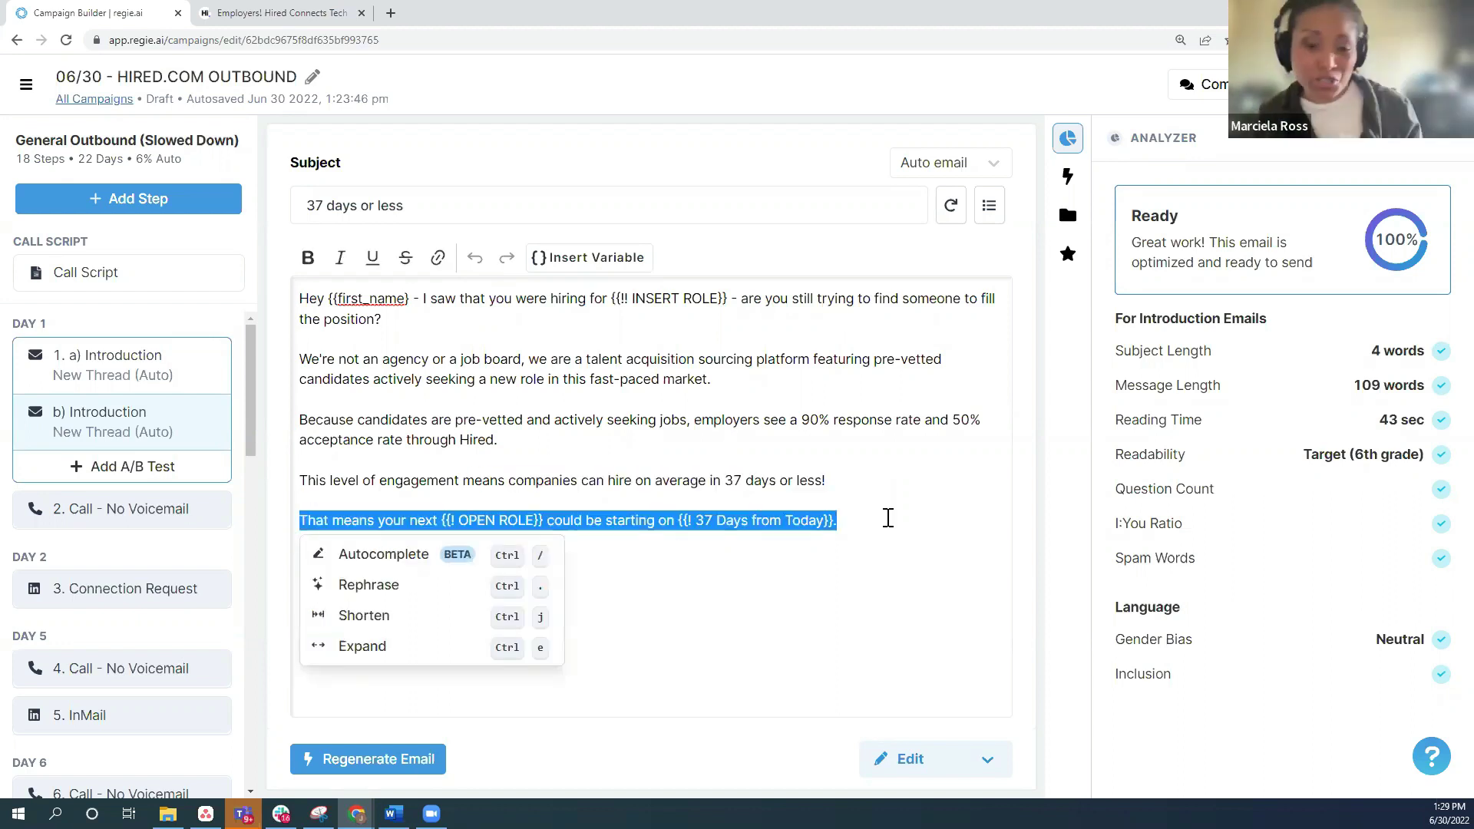
{"action": "left_click", "coordinate": [839, 521]}
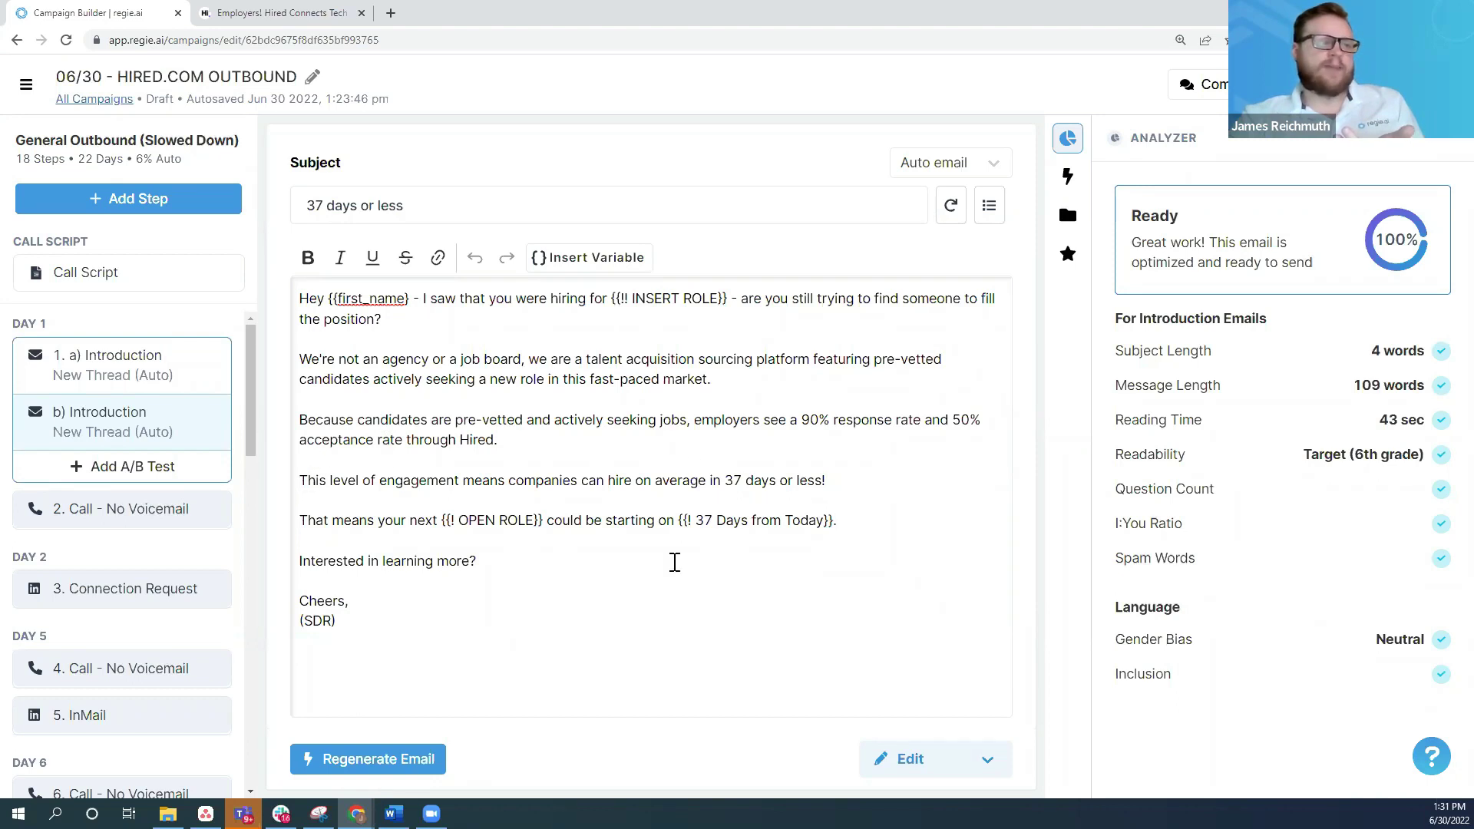
{"action": "left_click", "coordinate": [838, 527]}
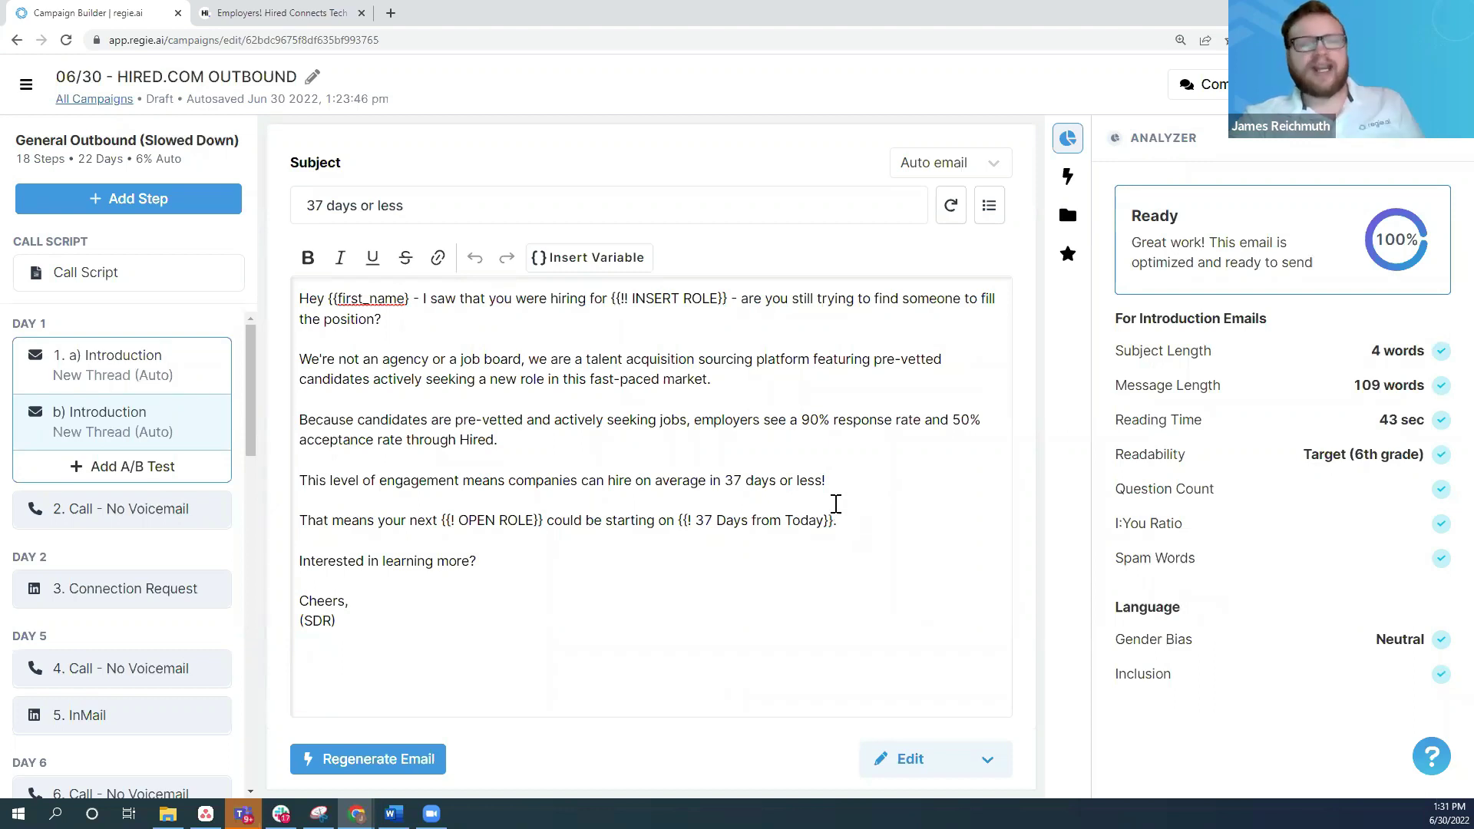
{"action": "left_click_drag", "start_coordinate": [850, 522], "coordinate": [295, 524]}
{"action": "key", "text": "BackSpace"}
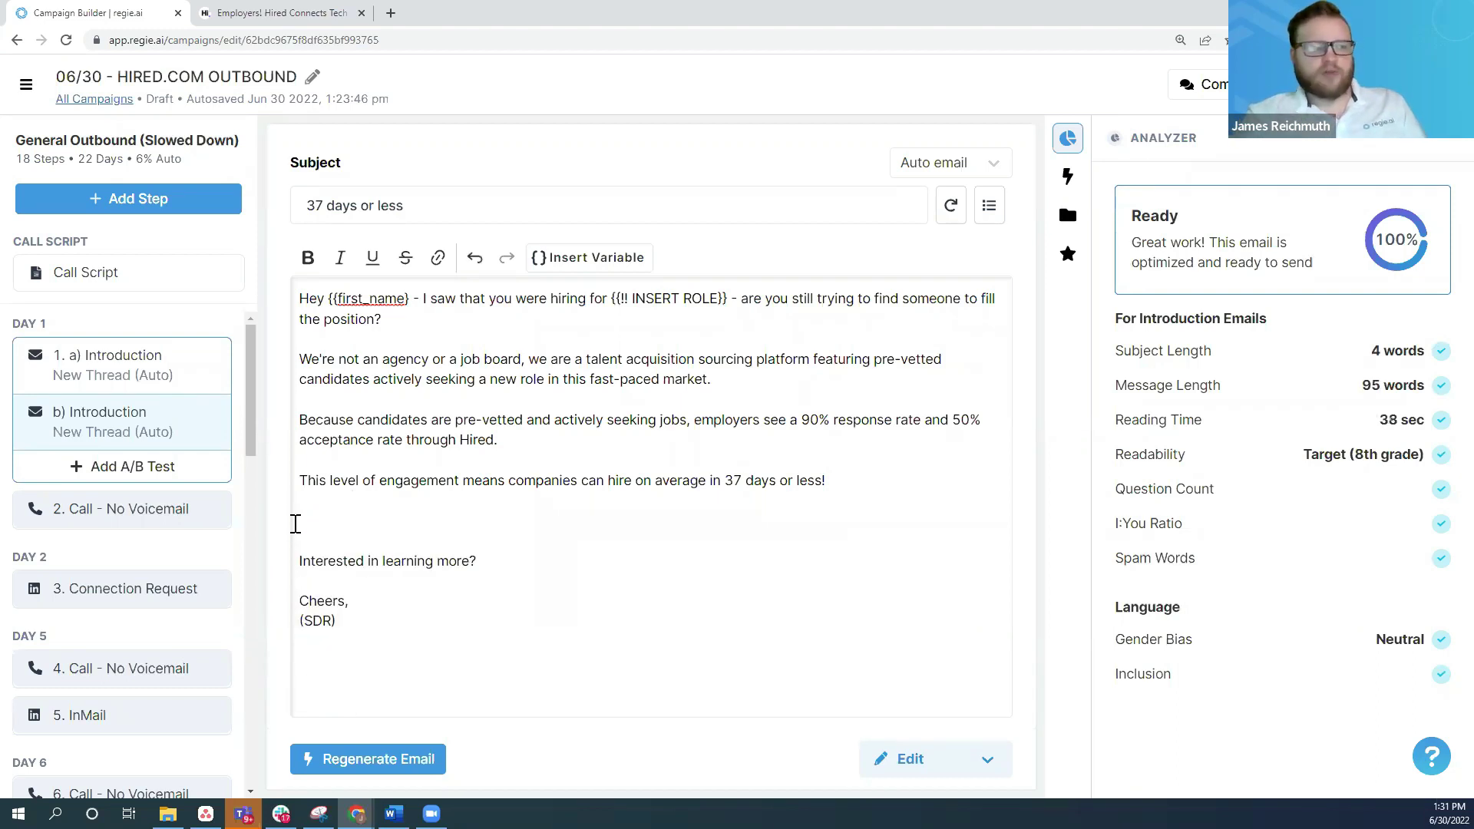
{"action": "key", "text": "Delete"}
{"action": "key", "text": "Delete"}
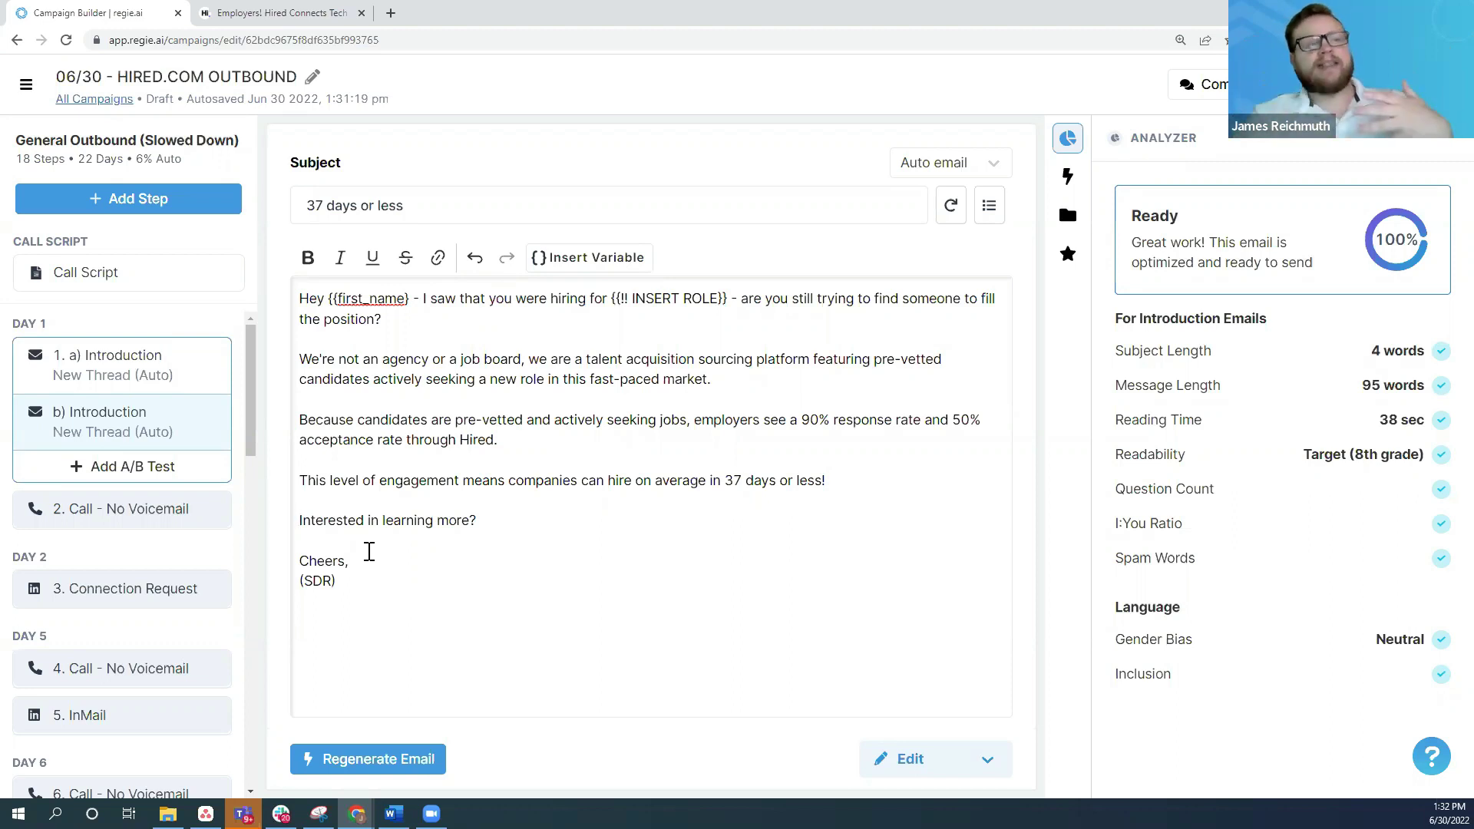
{"action": "left_click", "coordinate": [517, 453]}
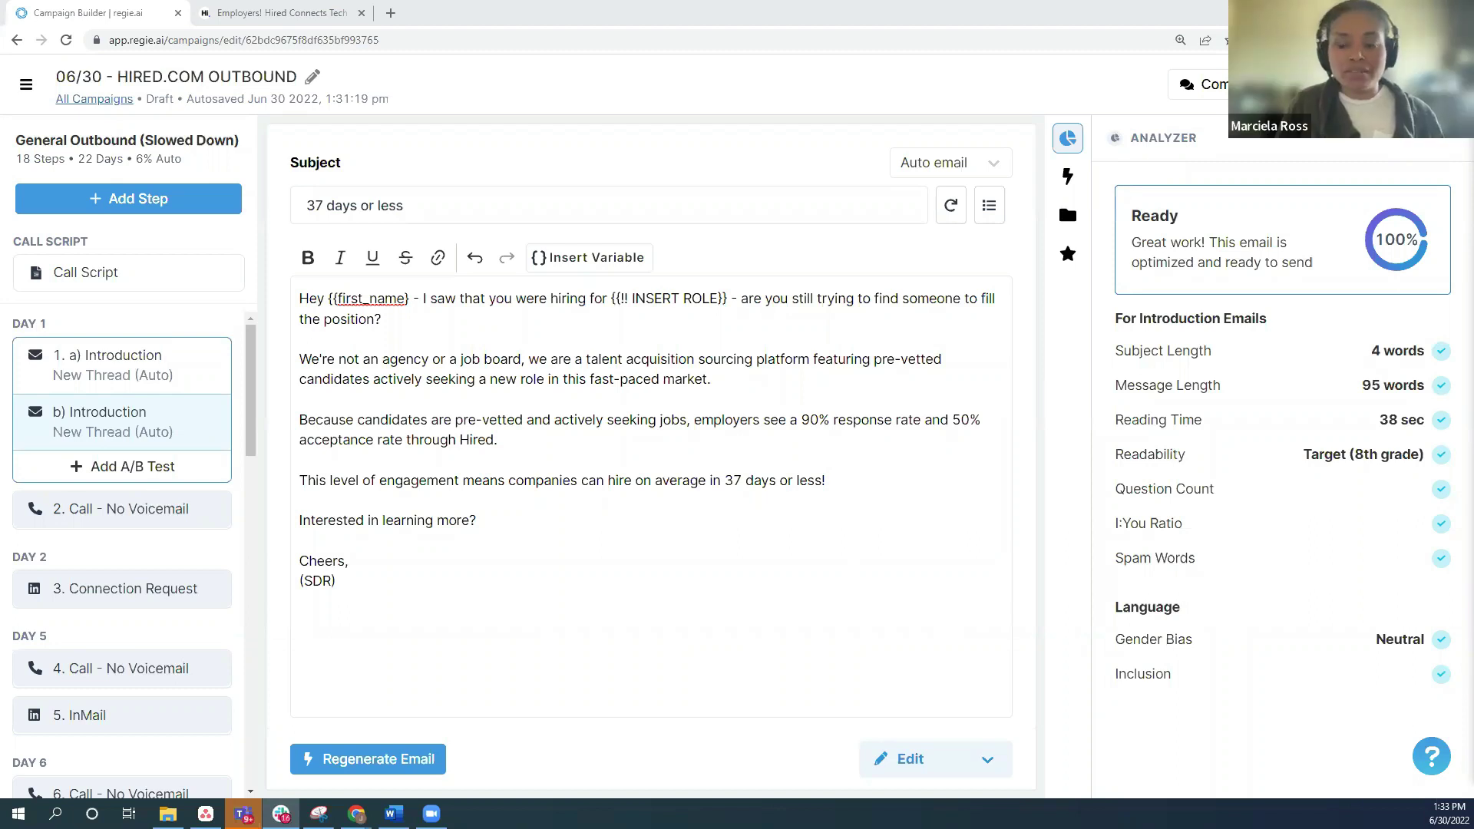
{"action": "left_click", "coordinate": [514, 520]}
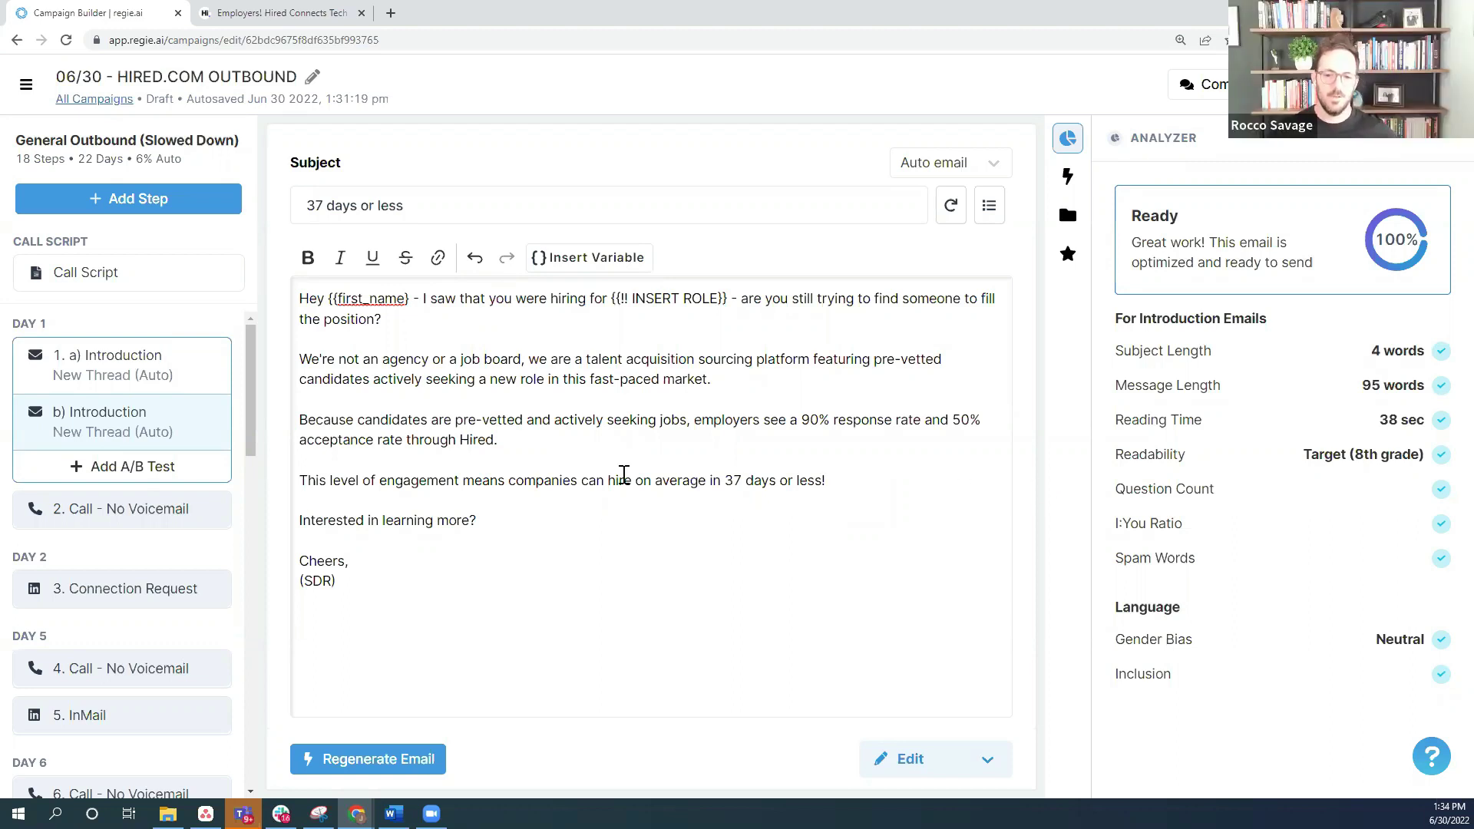
{"action": "mouse_move", "coordinate": [249, 376]}
{"action": "left_mouse_down"}
{"action": "mouse_move", "coordinate": [250, 419]}
{"action": "mouse_move", "coordinate": [249, 391]}
{"action": "left_mouse_up"}
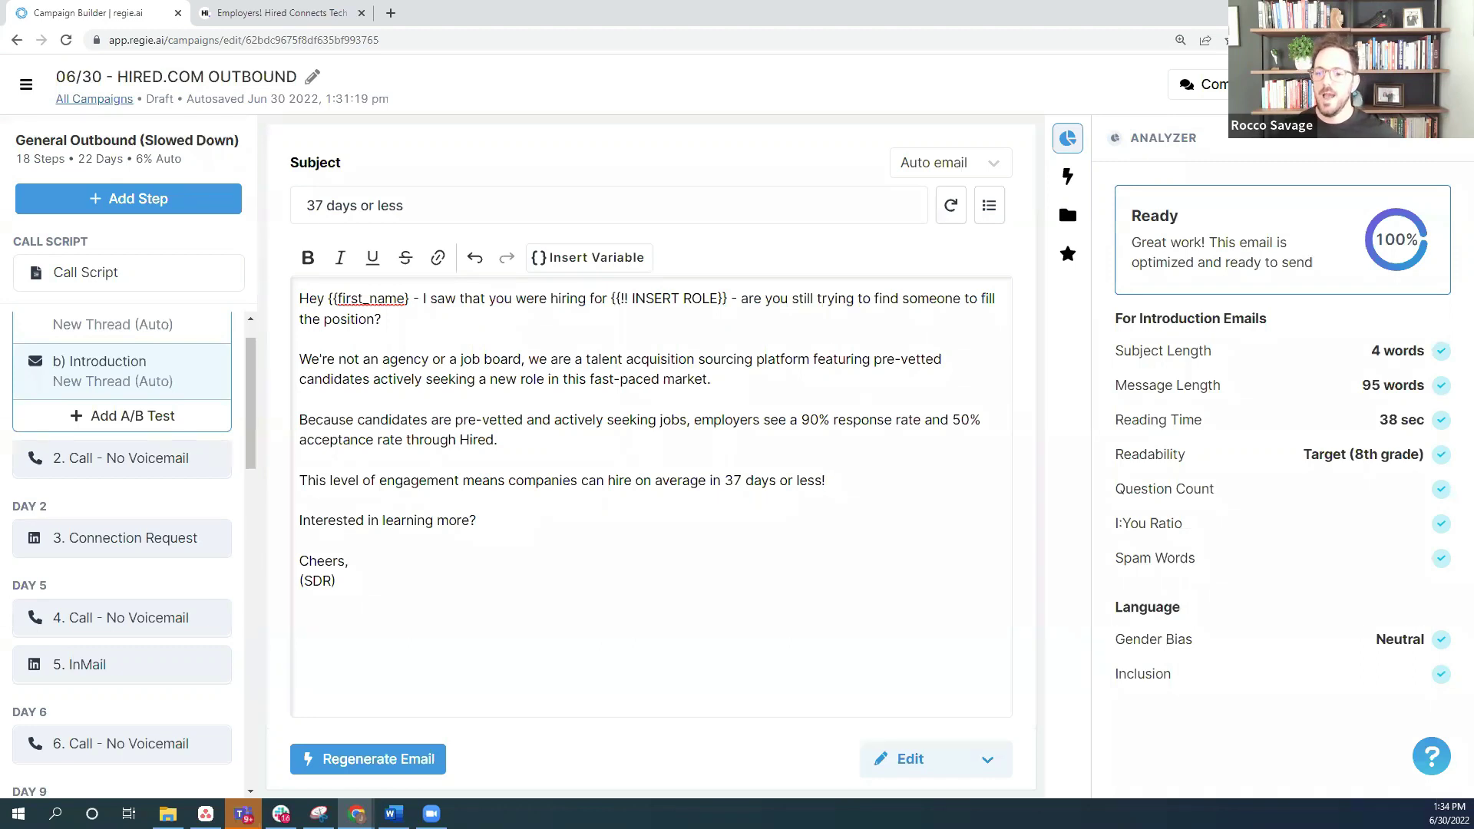
{"action": "key", "text": "alt+Tab"}
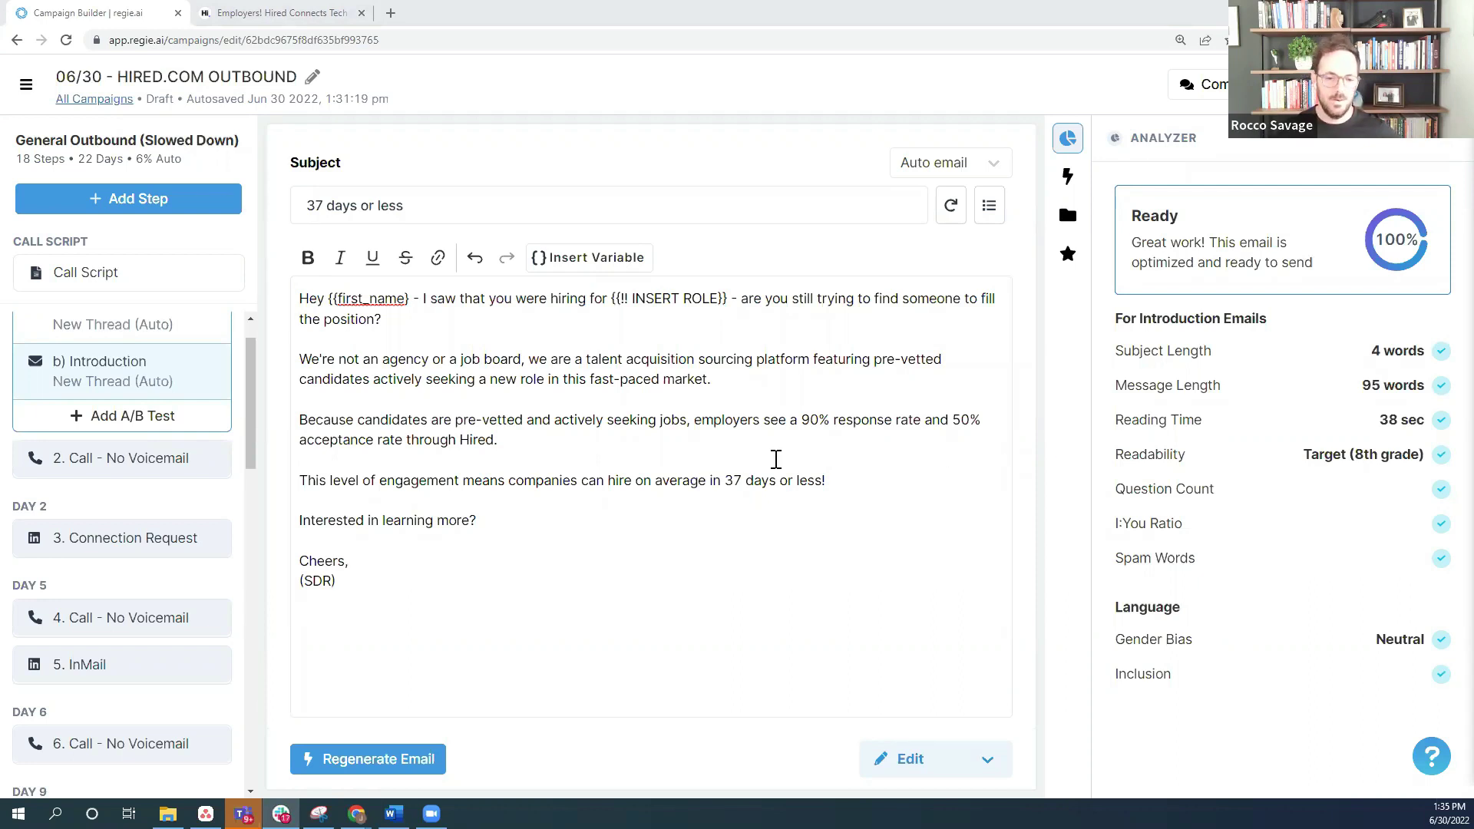
Step: Set the time delay of step 3, Connection Request, to 0 days and save it
{"action": "scroll", "coordinate": [145, 487], "scroll_direction": "up", "scroll_amount": 1}
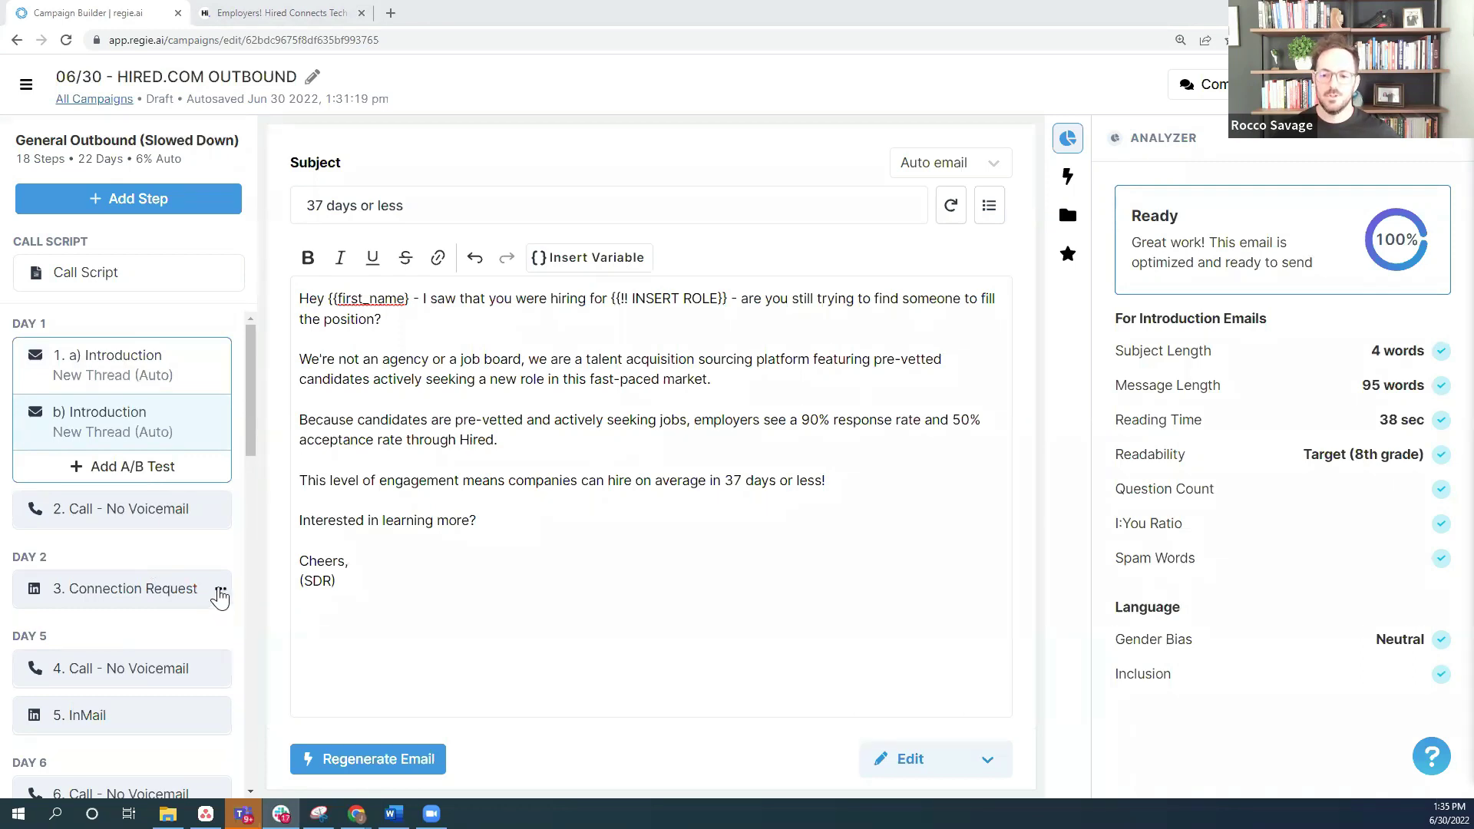
{"action": "left_click", "coordinate": [221, 591]}
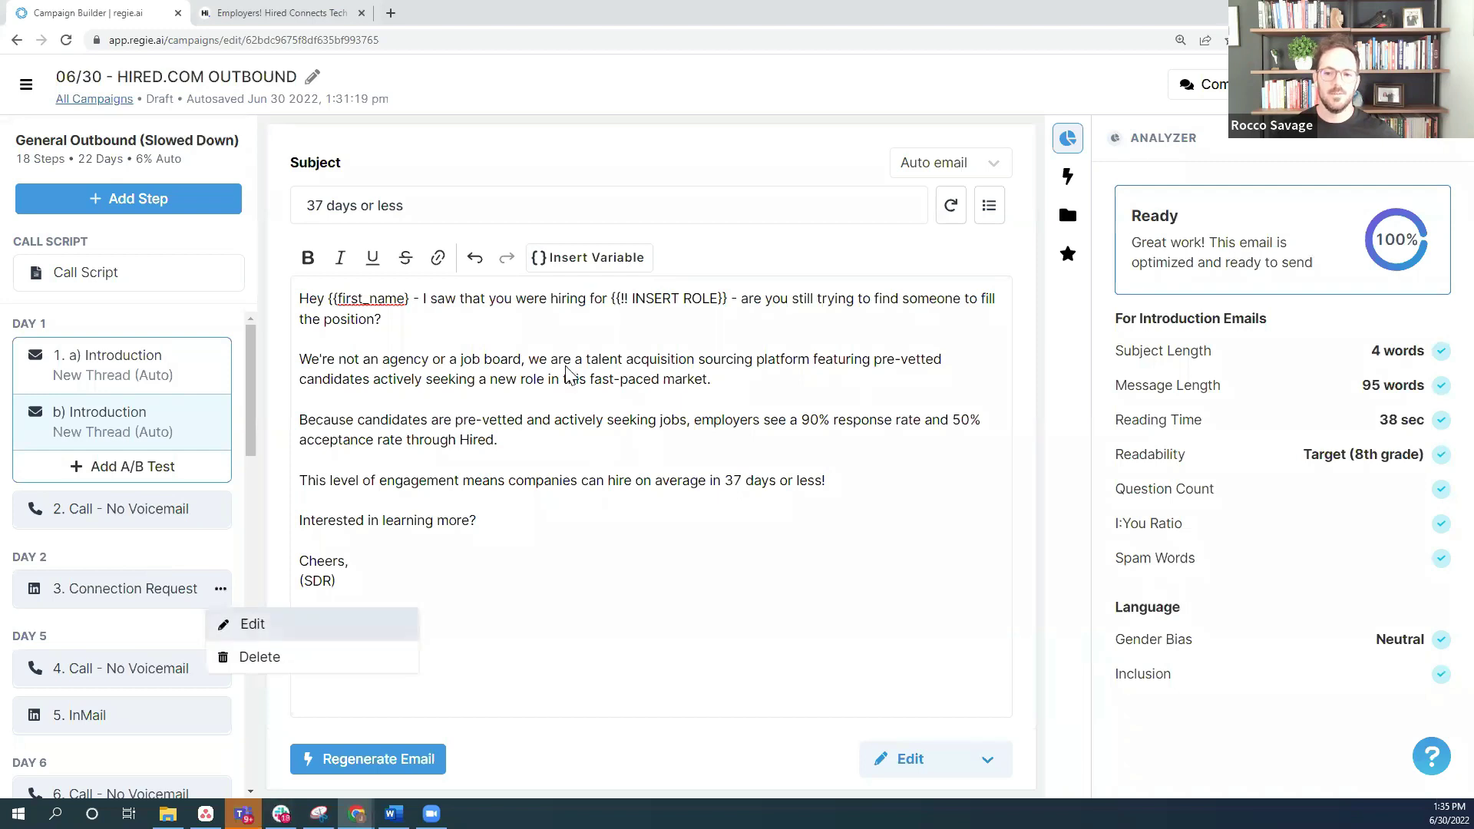
{"action": "left_click", "coordinate": [246, 619]}
{"action": "left_click", "coordinate": [635, 319]}
{"action": "key", "text": "BackSpace"}
{"action": "type", "text": "0"}
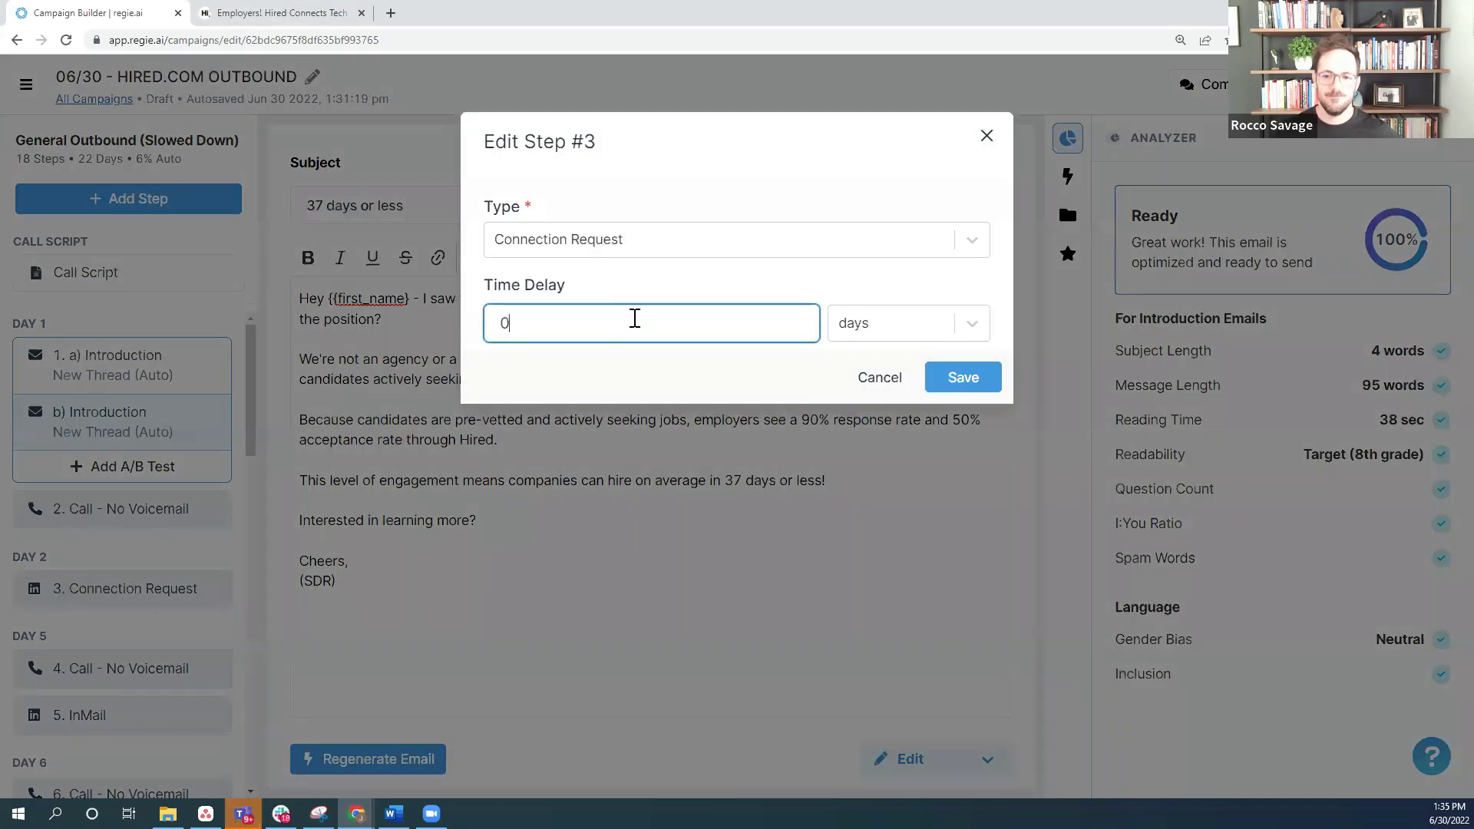
{"action": "left_click", "coordinate": [962, 377]}
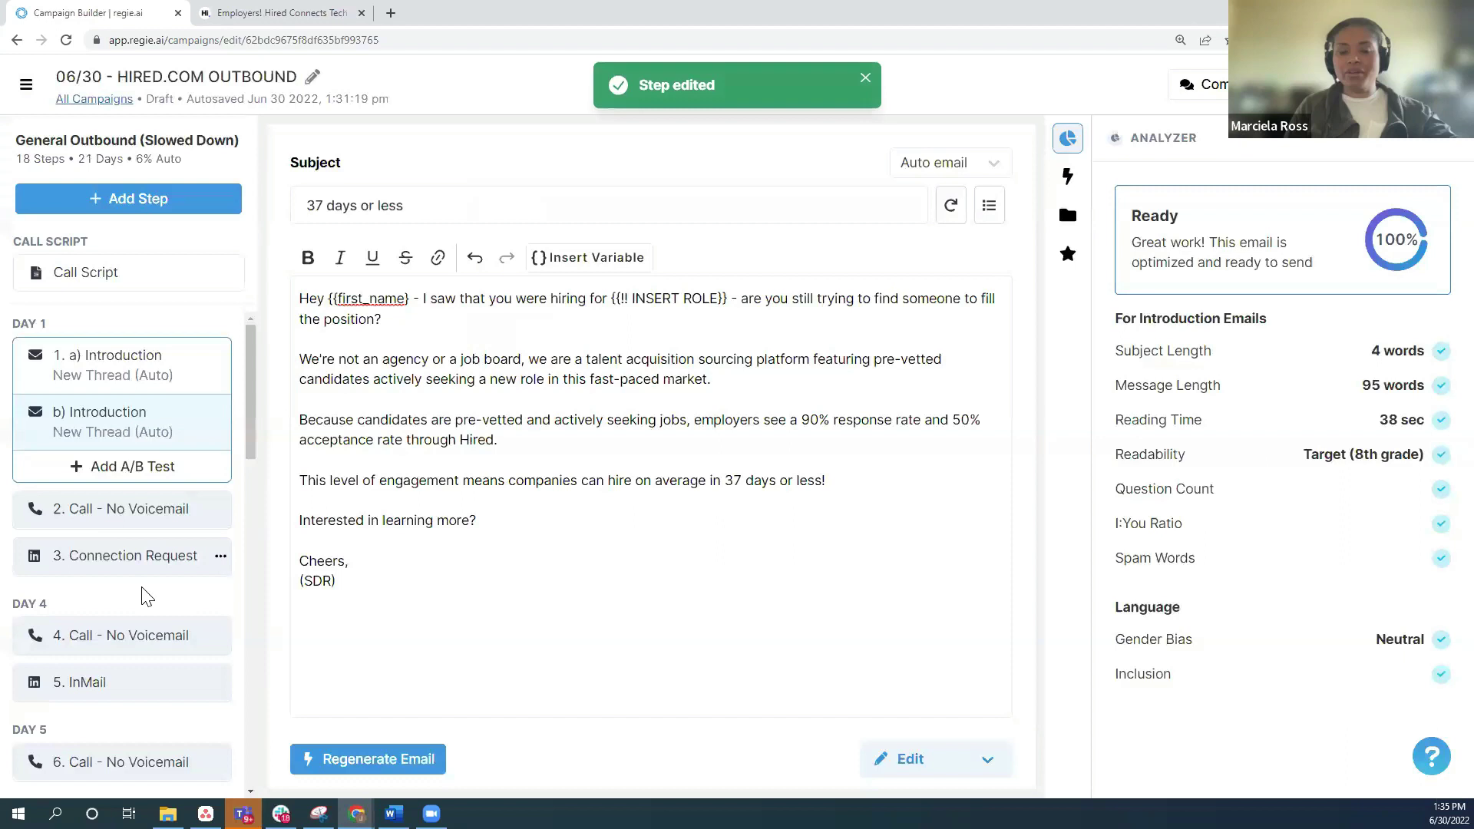
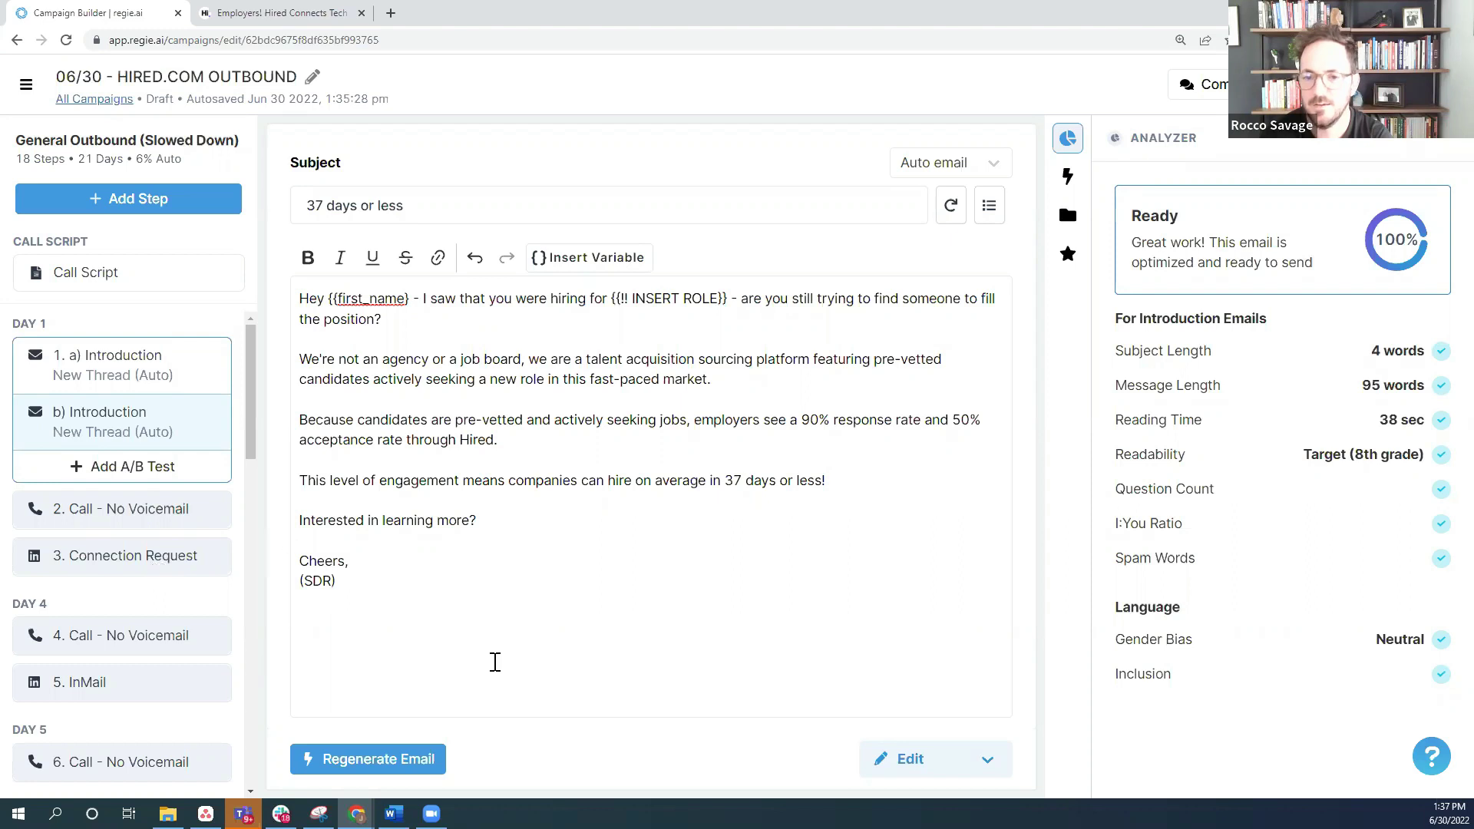
Step: Preview variant b of the introduction email in Mobile View, then return to Edit mode
{"action": "left_click", "coordinate": [949, 772]}
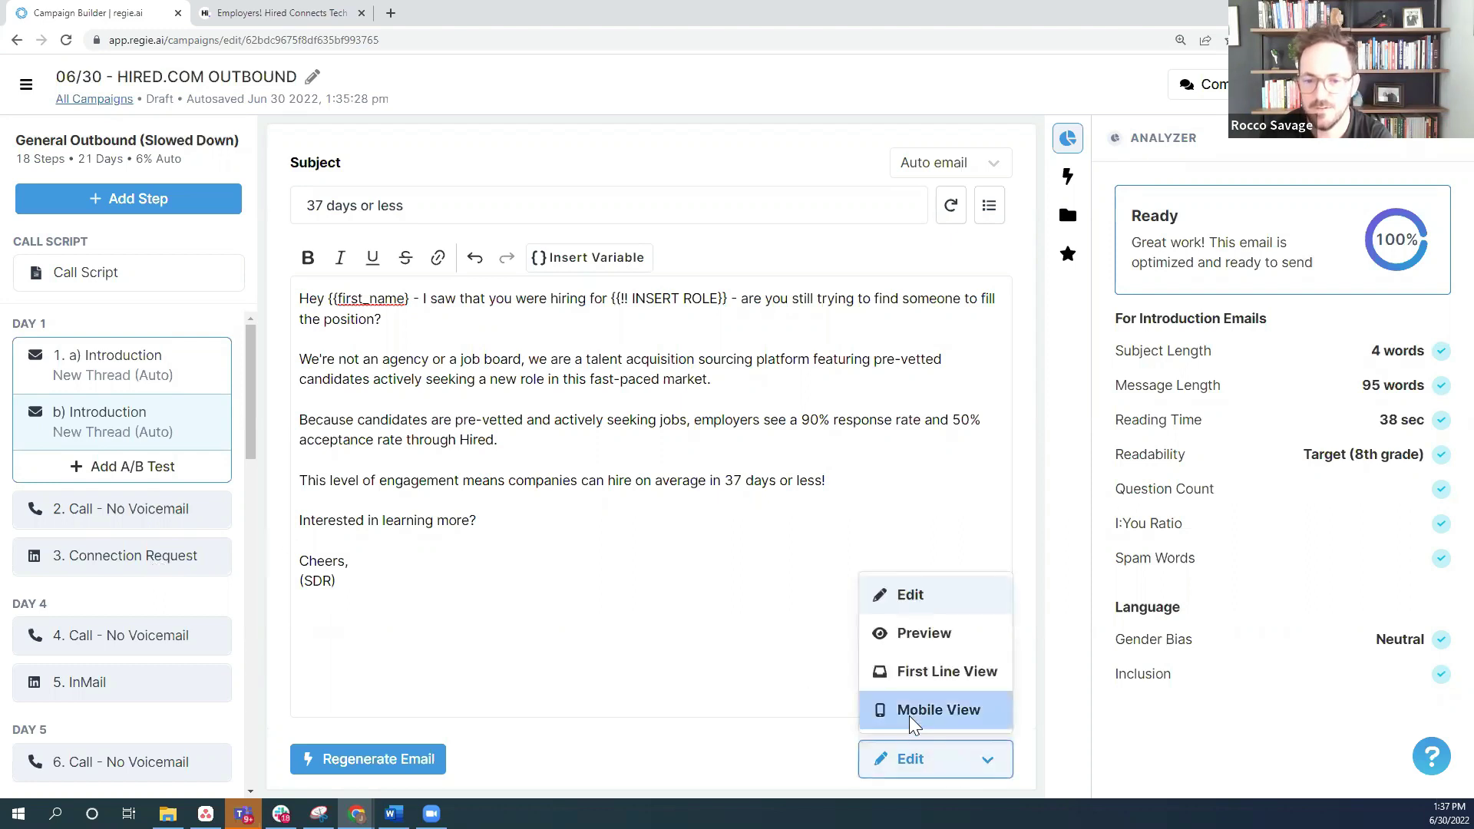
{"action": "left_click", "coordinate": [912, 714]}
{"action": "scroll", "coordinate": [851, 590], "scroll_direction": "down", "scroll_amount": 2}
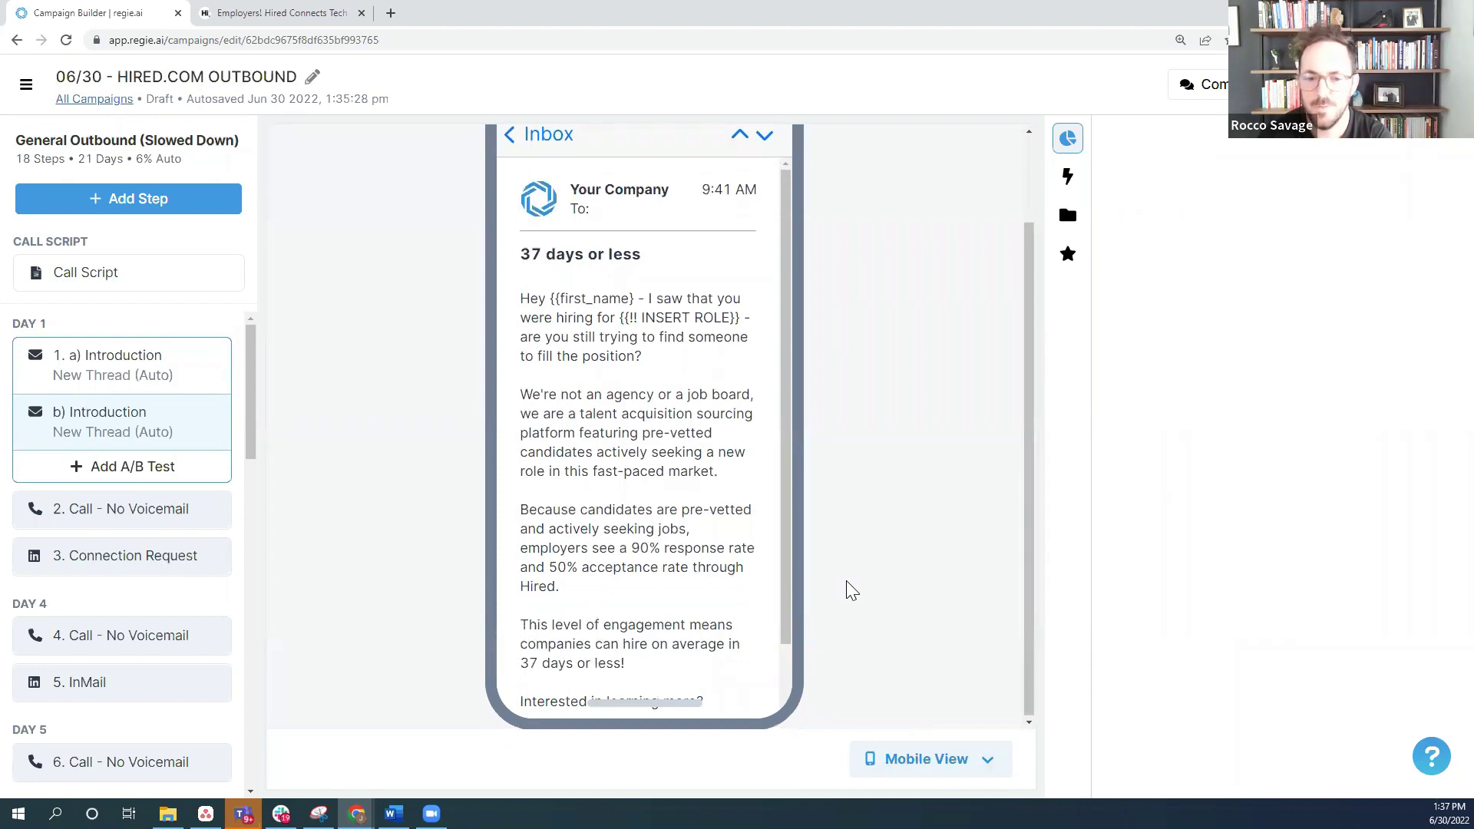
{"action": "left_click", "coordinate": [920, 754]}
{"action": "left_click", "coordinate": [891, 598]}
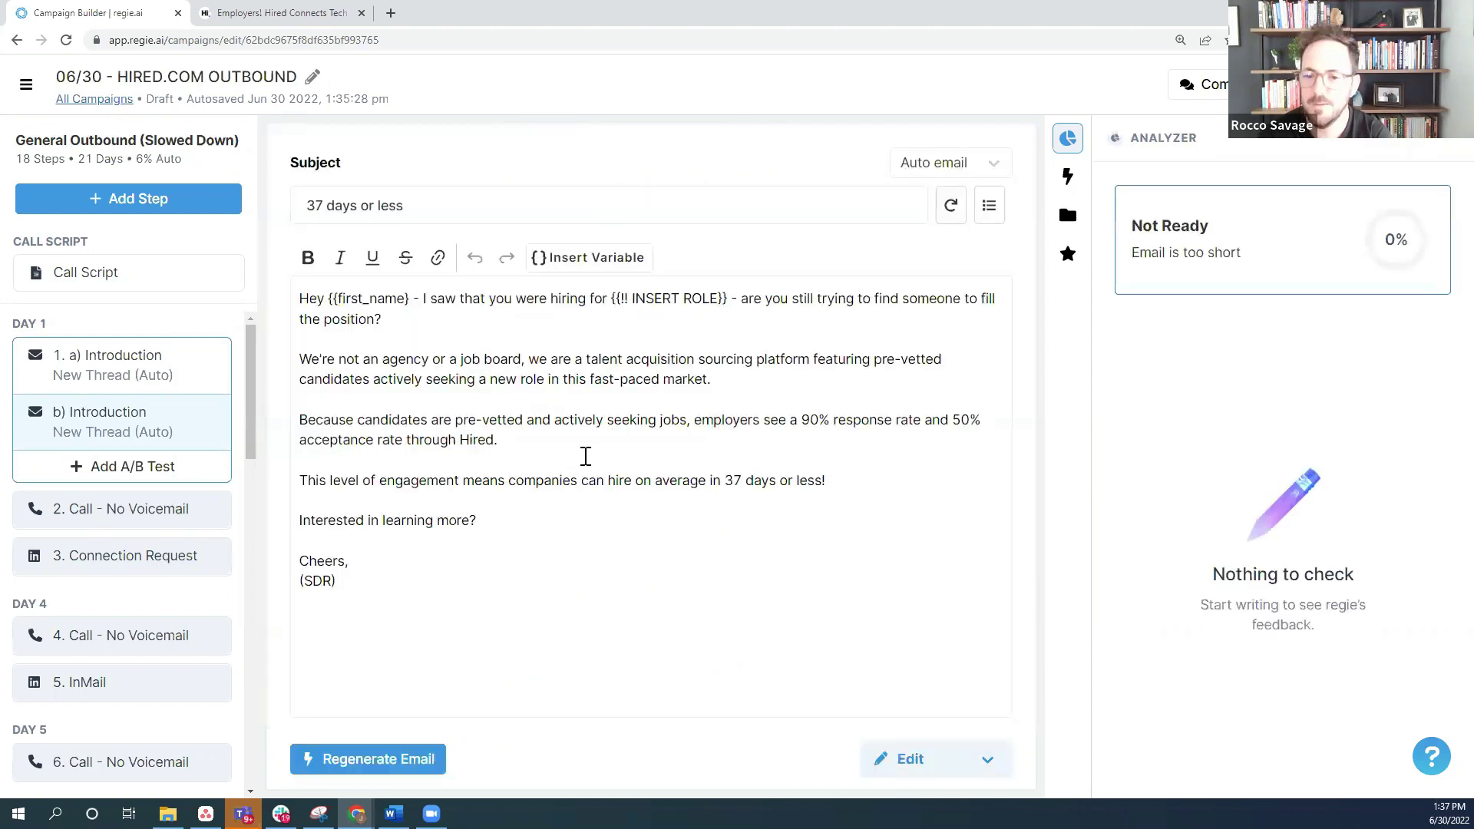
{"action": "left_click", "coordinate": [421, 576]}
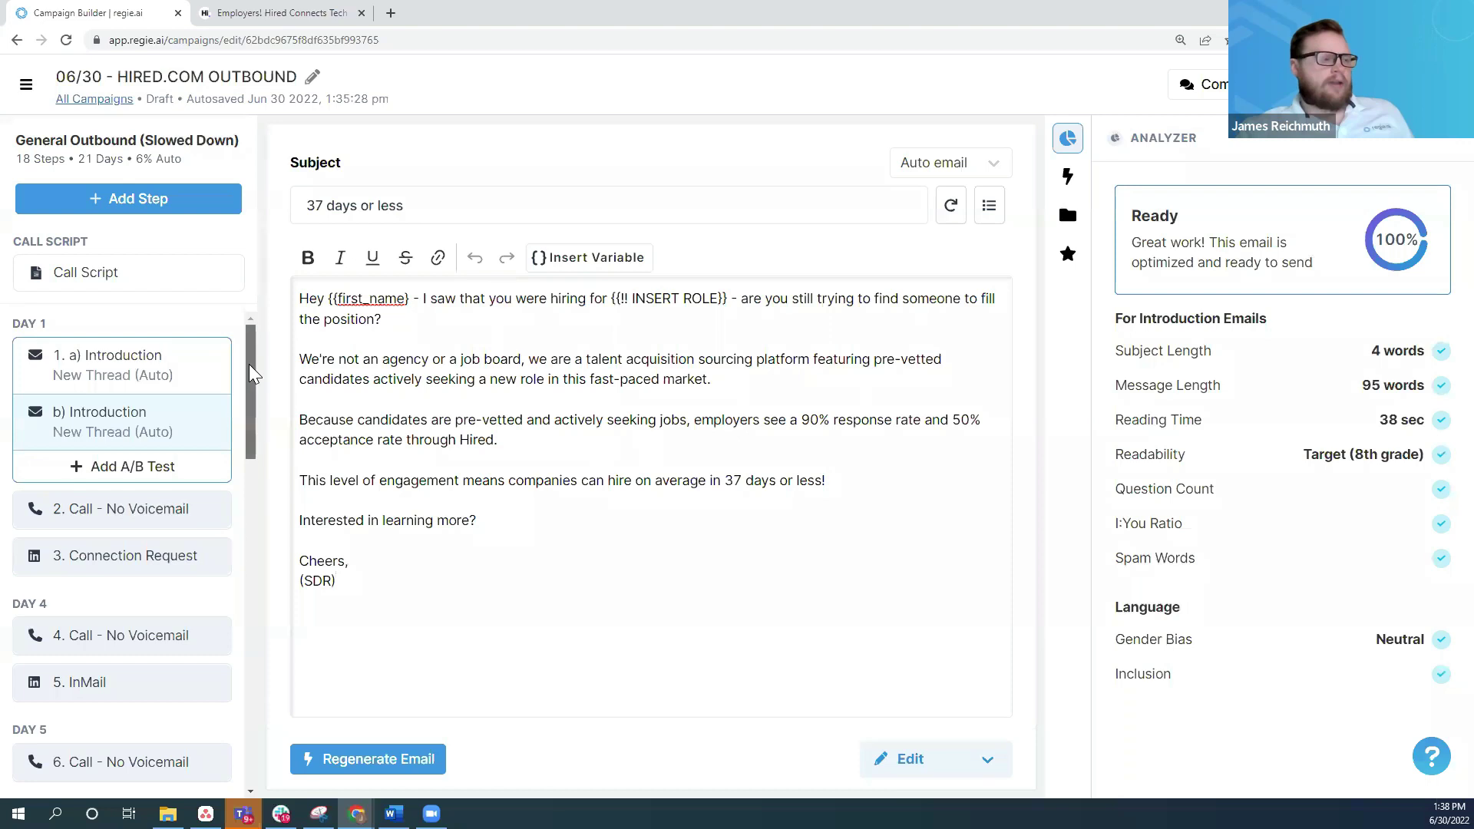
Step: Look through the campaign's step sequence from the Day 1 introduction to the Day 8 reintroduction emails
{"action": "scroll", "coordinate": [248, 368], "scroll_direction": "down", "scroll_amount": 1}
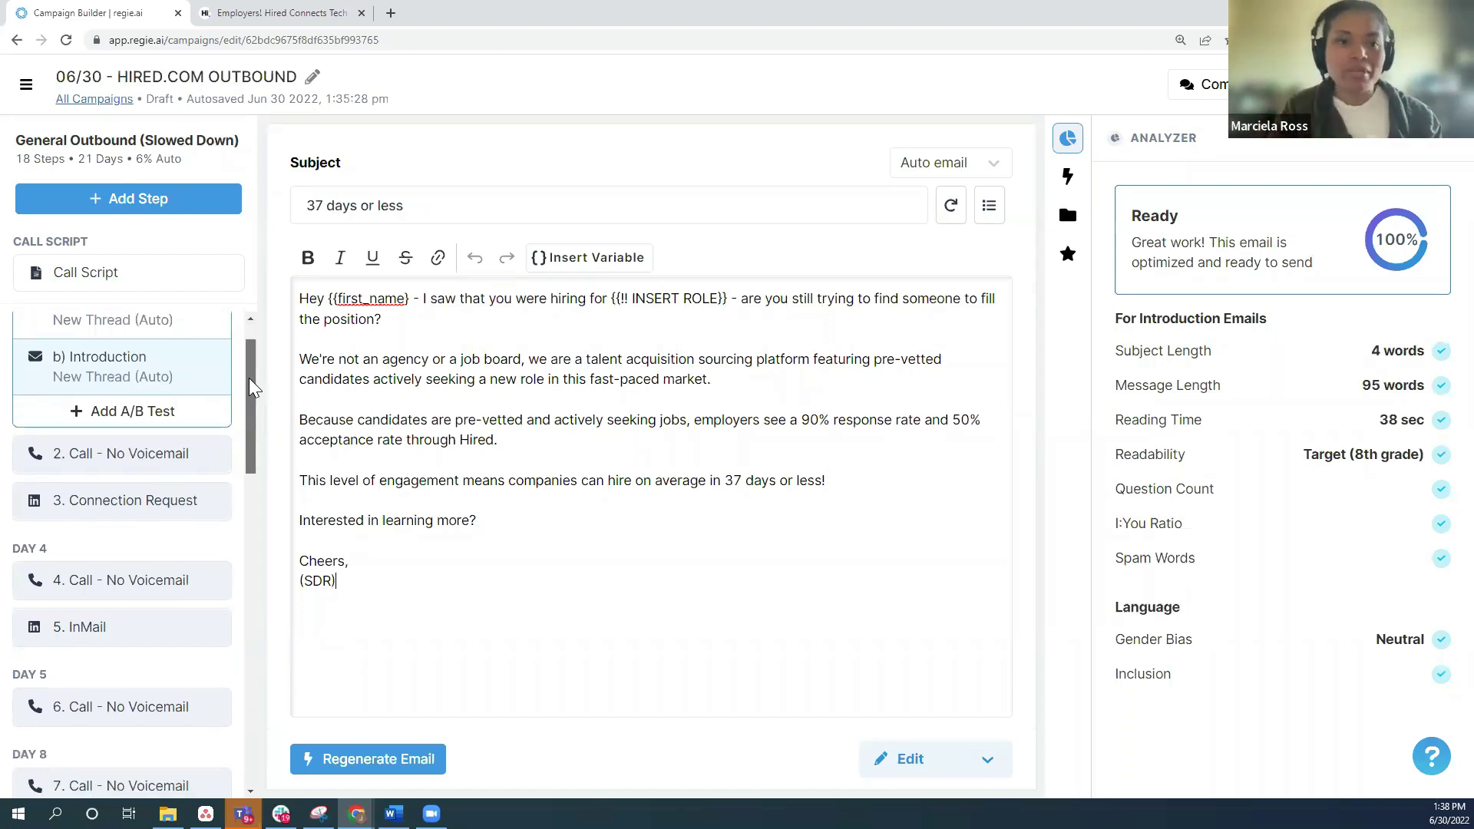
{"action": "left_click_drag", "start_coordinate": [249, 378], "coordinate": [249, 383]}
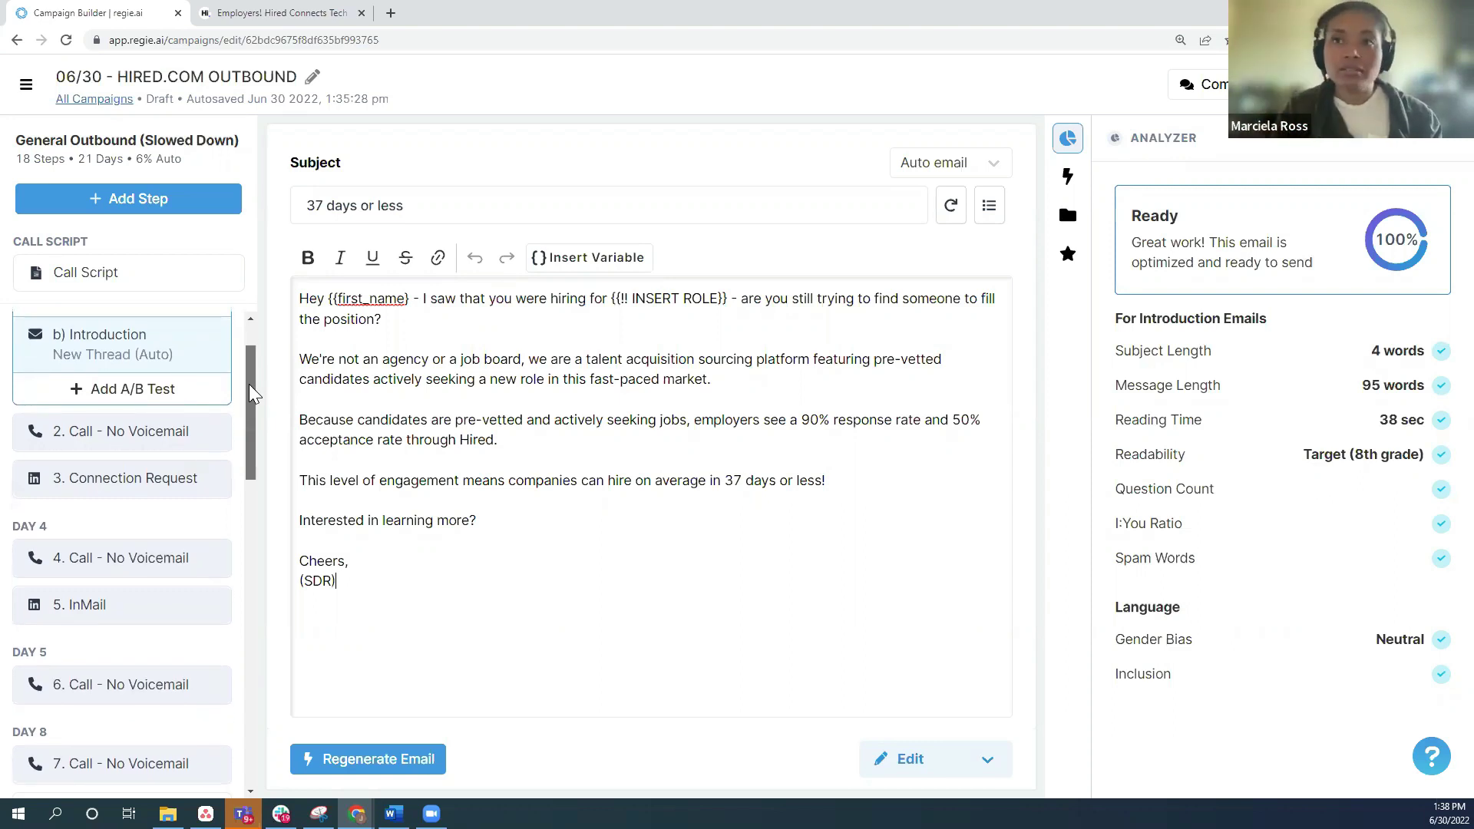
{"action": "scroll", "coordinate": [250, 386], "scroll_direction": "down", "scroll_amount": 1}
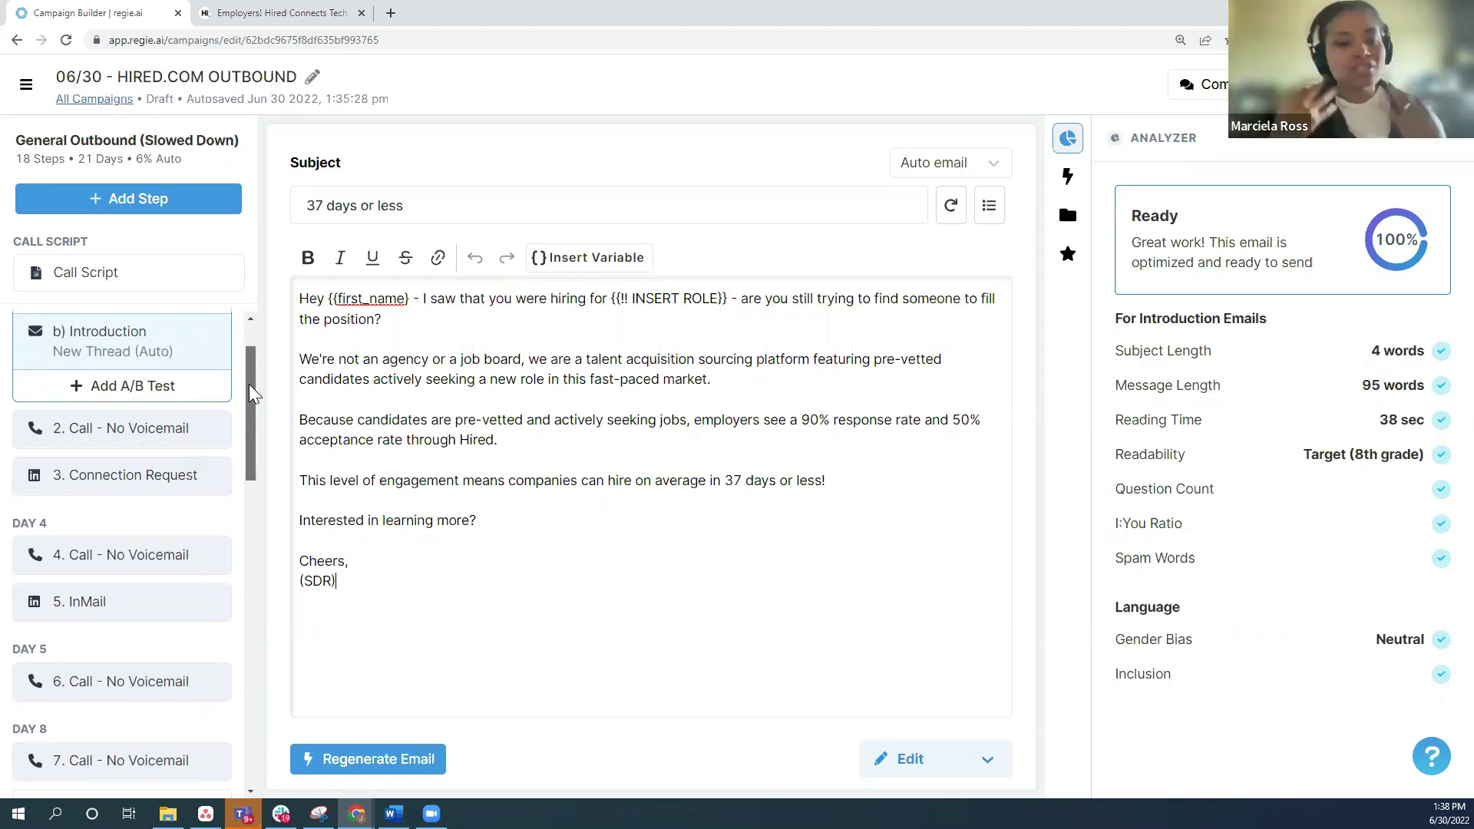
{"action": "scroll", "coordinate": [250, 387], "scroll_direction": "down", "scroll_amount": 1}
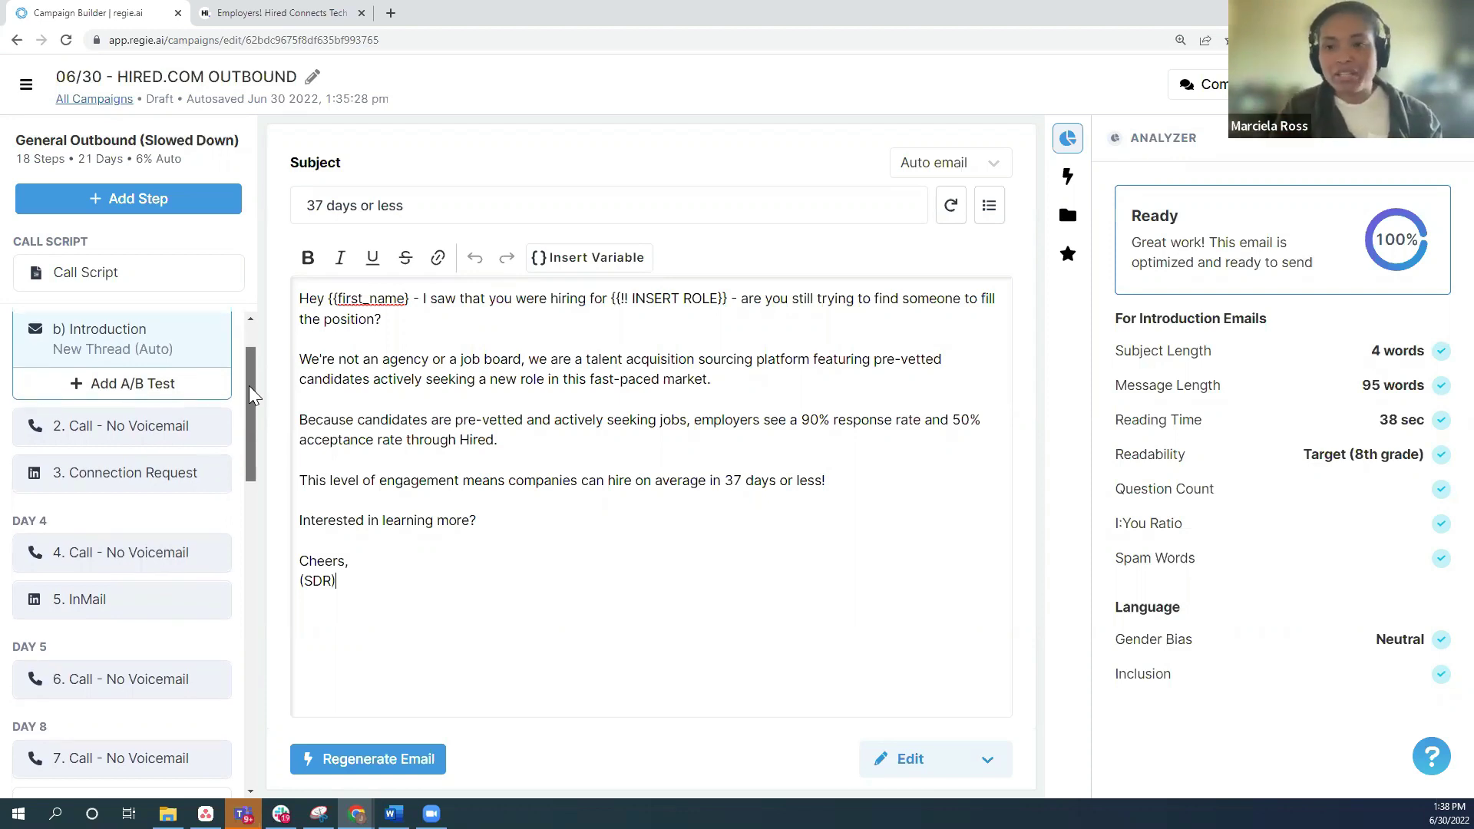
{"action": "scroll", "coordinate": [249, 386], "scroll_direction": "down", "scroll_amount": 1}
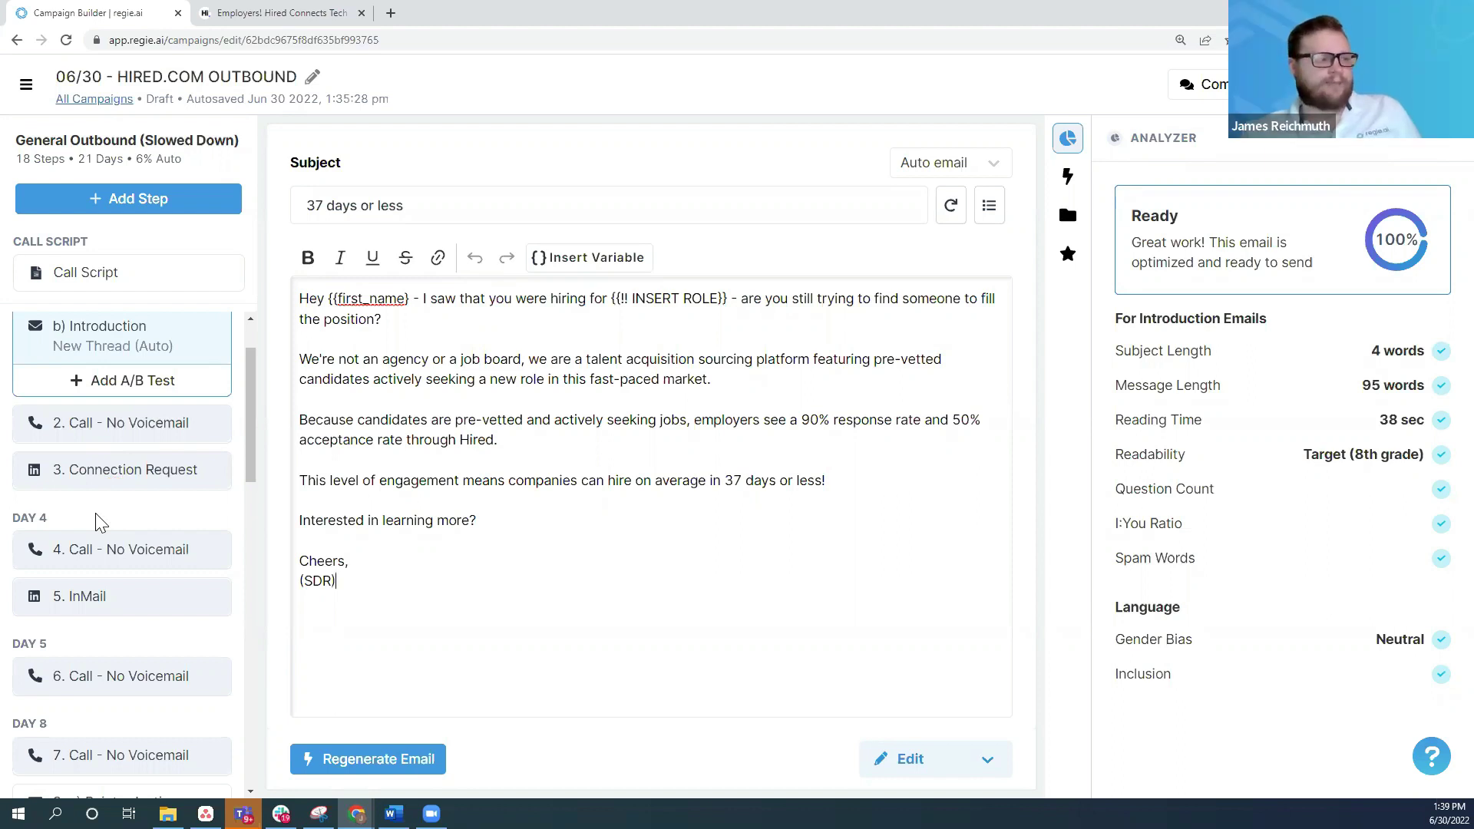
{"action": "scroll", "coordinate": [101, 523], "scroll_direction": "down", "scroll_amount": 2}
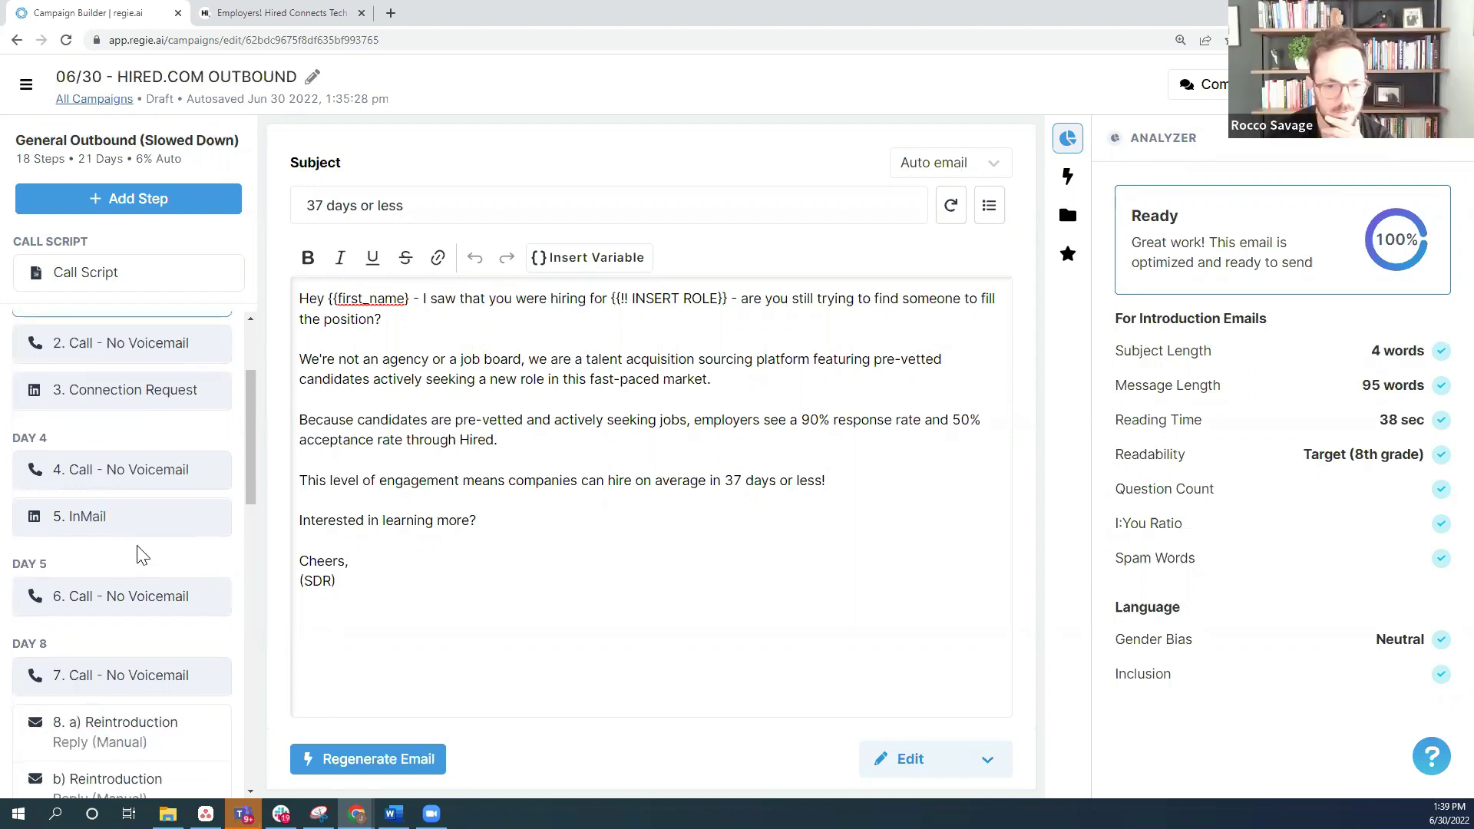
{"action": "scroll", "coordinate": [138, 553], "scroll_direction": "up", "scroll_amount": 1}
{"action": "scroll", "coordinate": [135, 542], "scroll_direction": "down", "scroll_amount": 1}
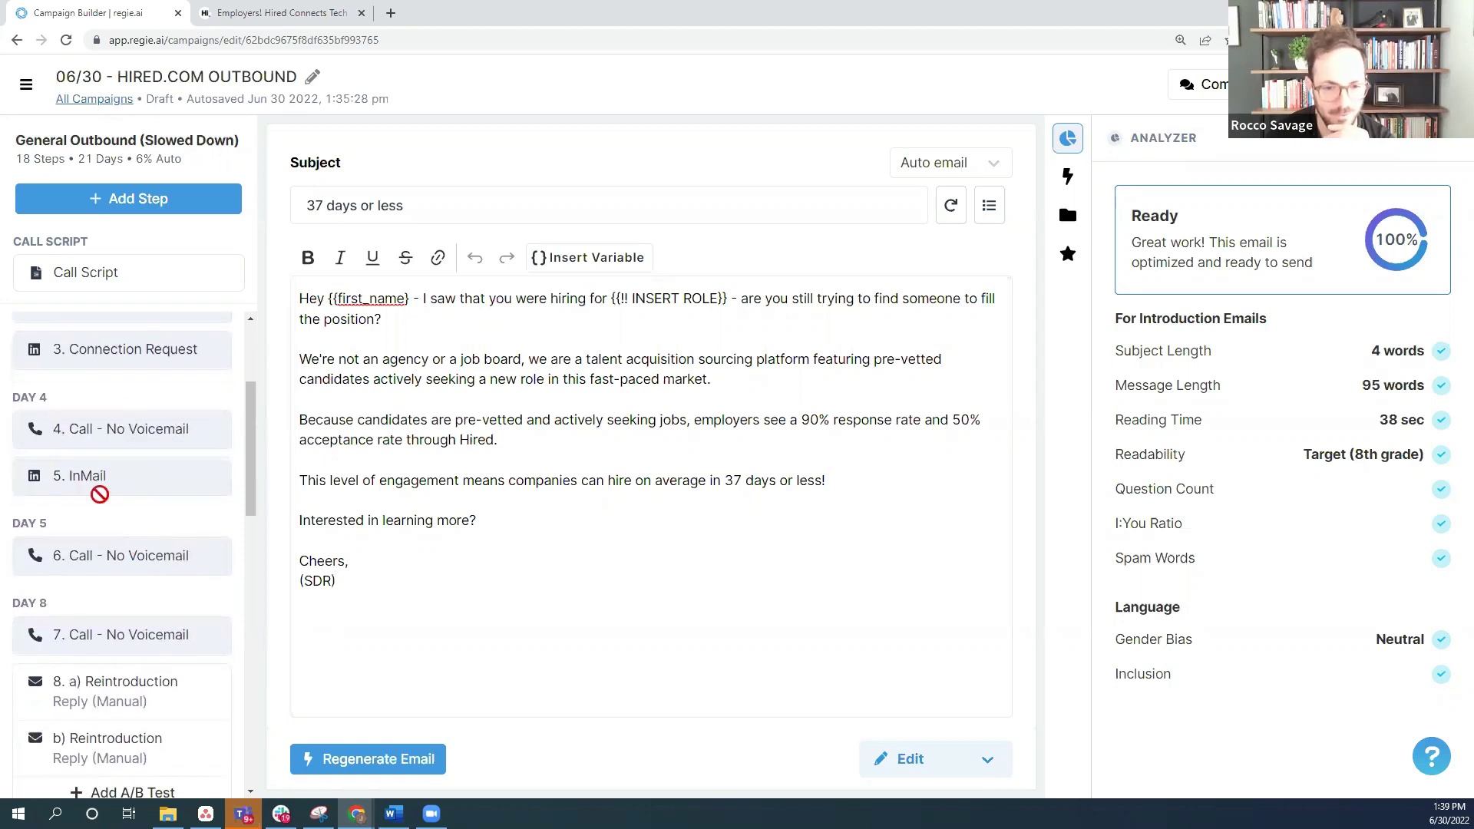
{"action": "left_click_drag", "start_coordinate": [105, 367], "coordinate": [129, 393]}
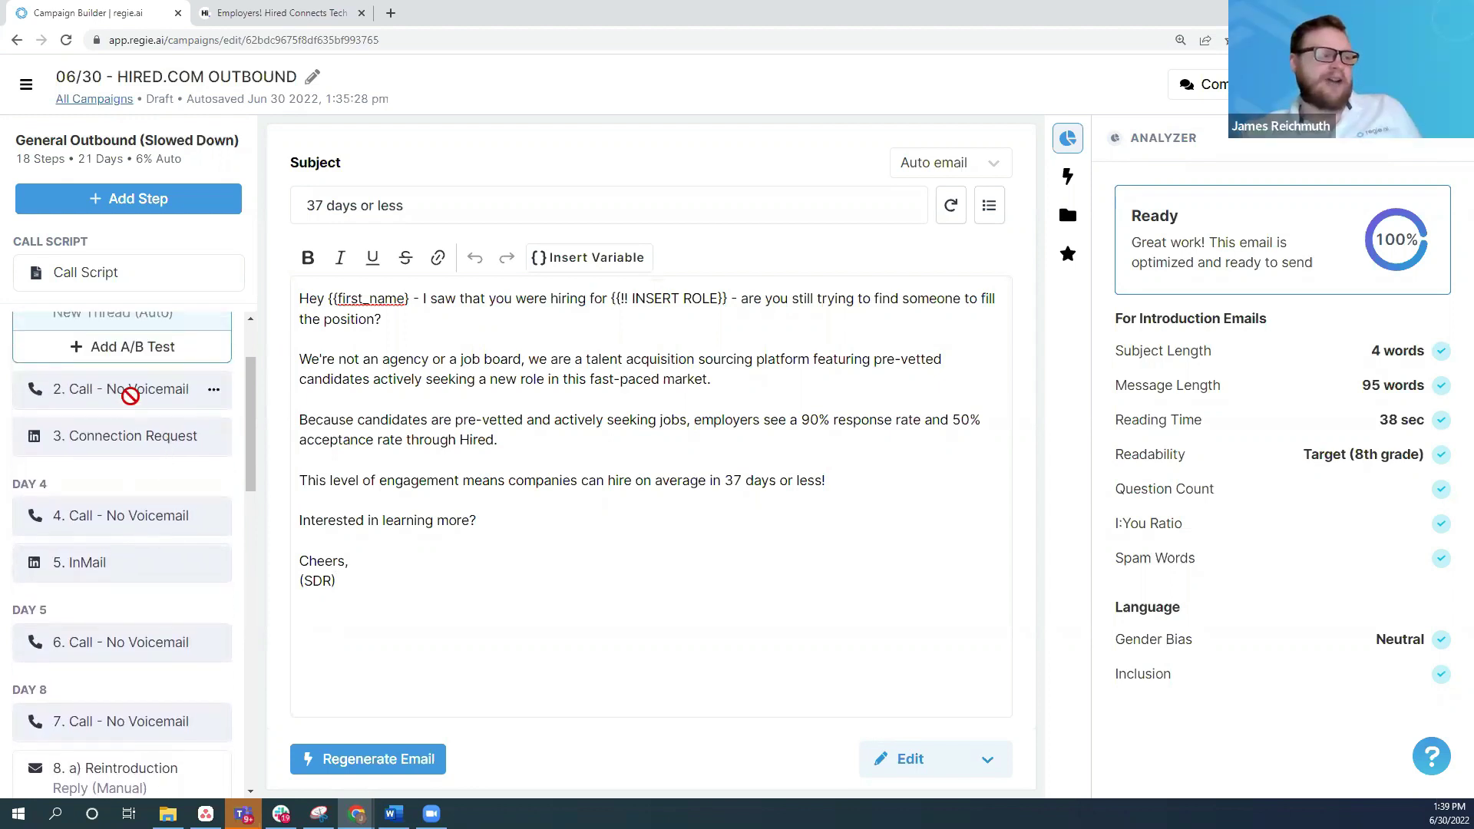
{"action": "scroll", "coordinate": [157, 499], "scroll_direction": "up", "scroll_amount": 2}
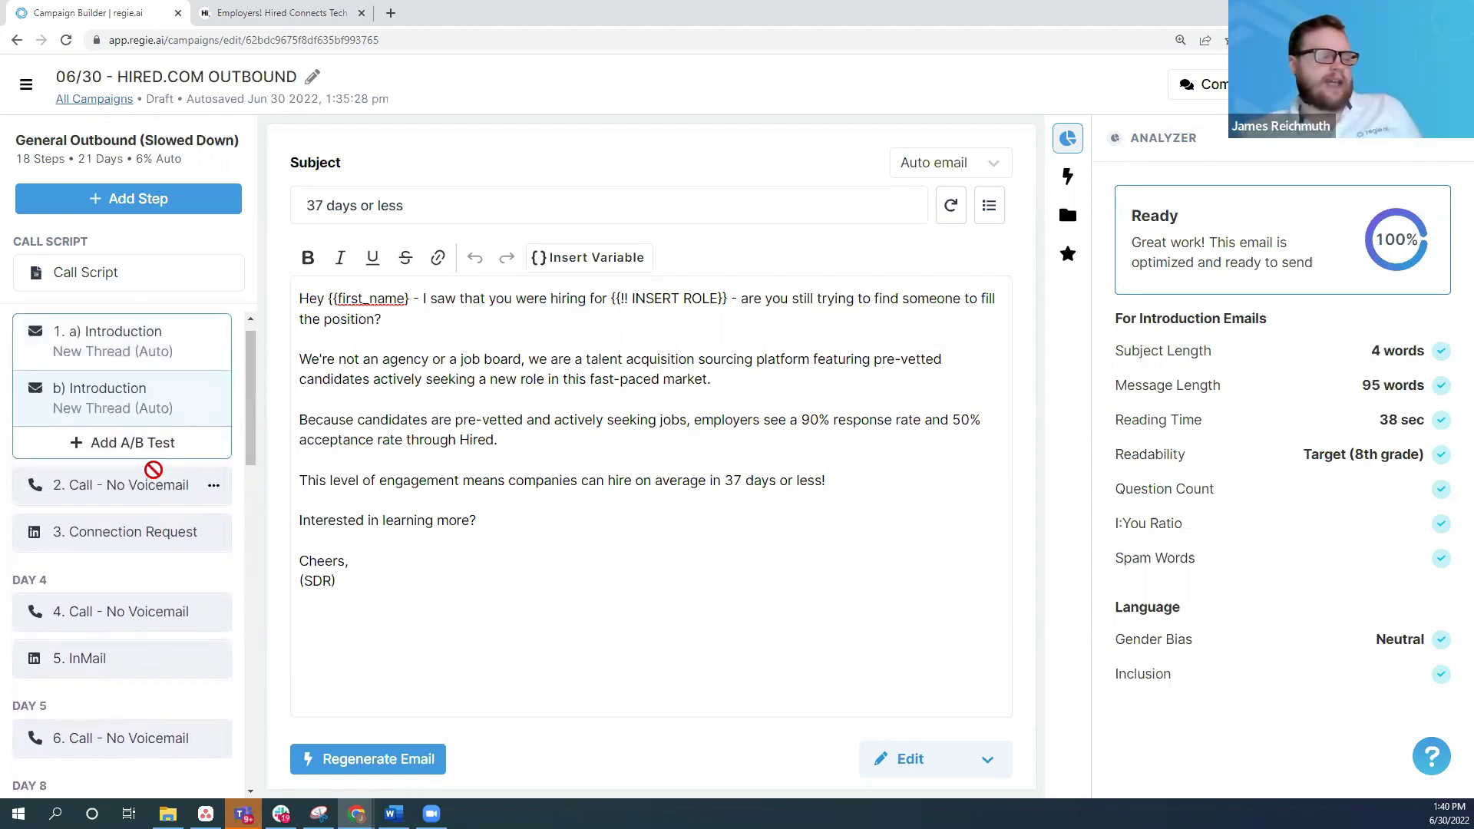
{"action": "scroll", "coordinate": [86, 472], "scroll_direction": "down", "scroll_amount": 2}
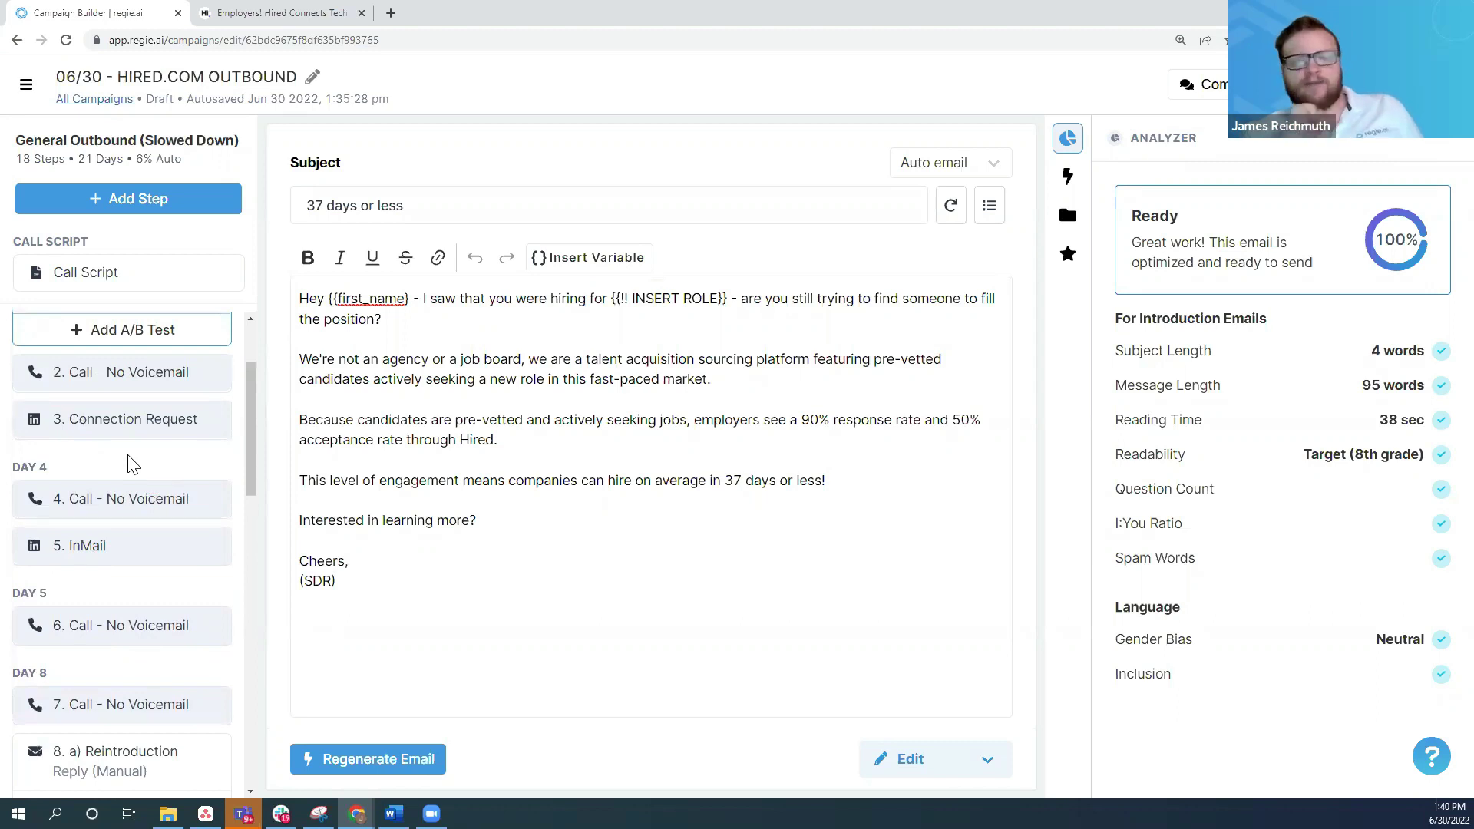
{"action": "scroll", "coordinate": [127, 457], "scroll_direction": "down", "scroll_amount": 1}
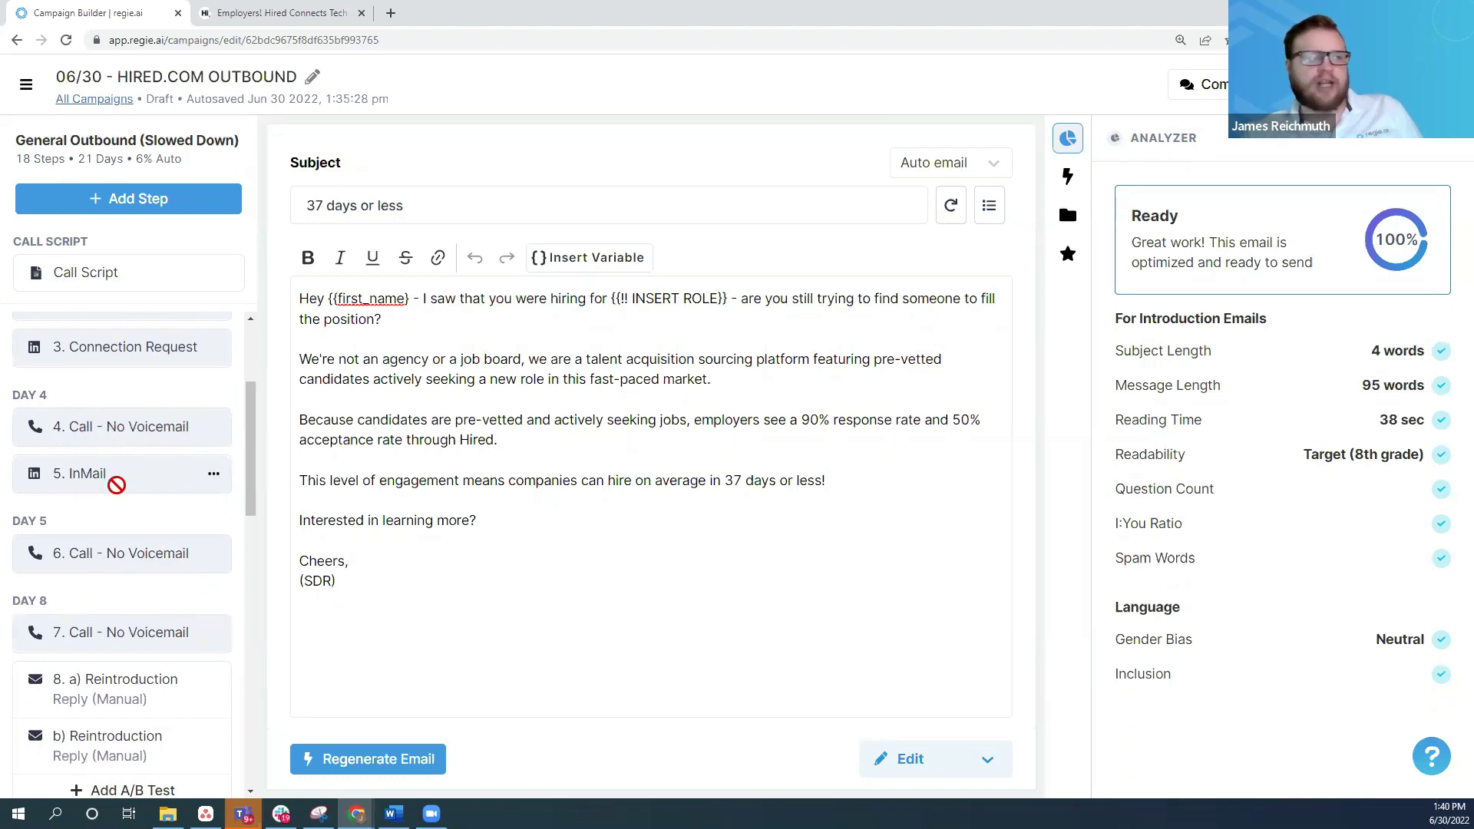
{"action": "scroll", "coordinate": [119, 526], "scroll_direction": "down", "scroll_amount": 1}
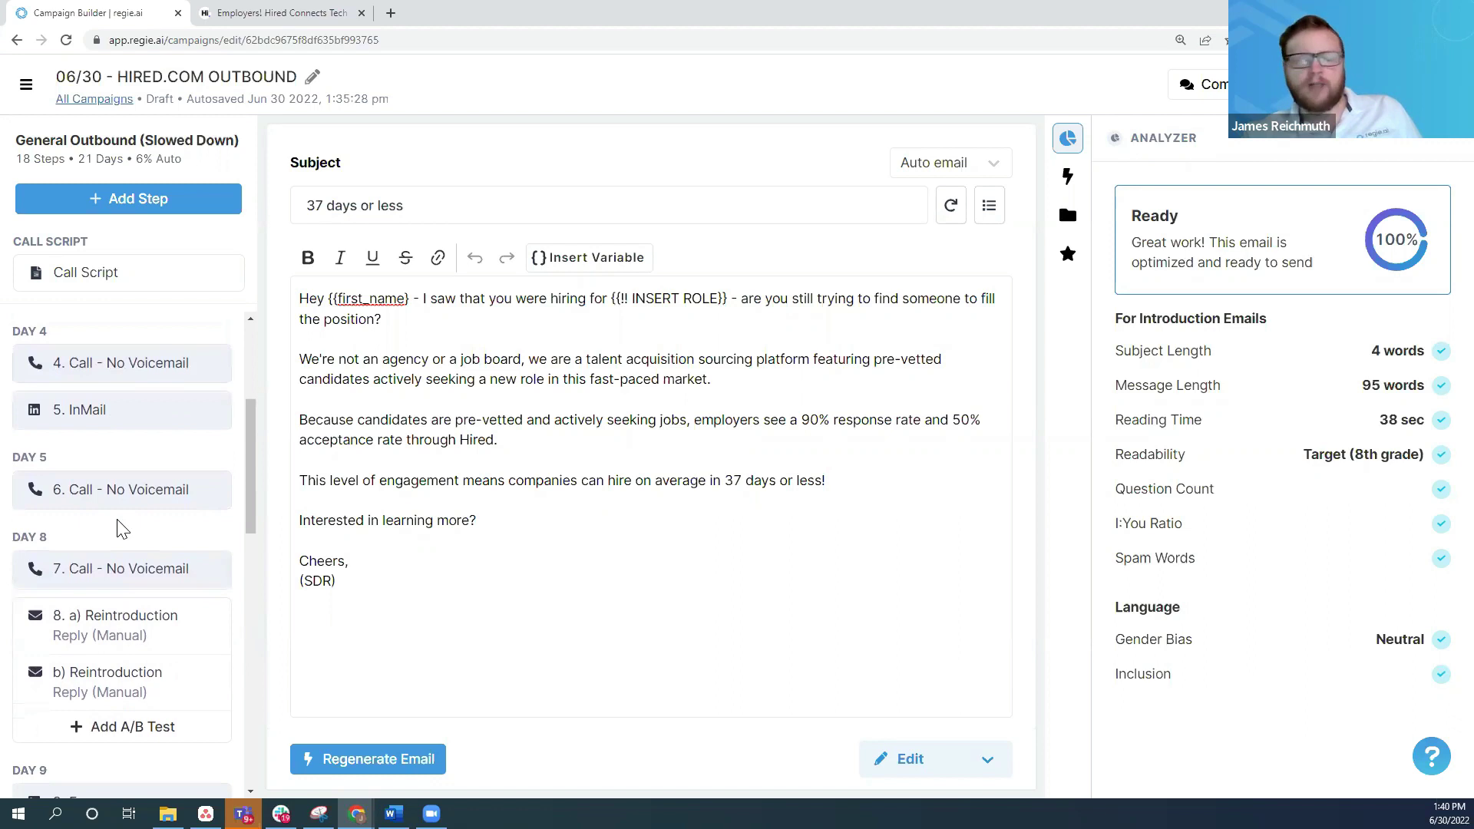
{"action": "scroll", "coordinate": [135, 526], "scroll_direction": "down", "scroll_amount": 1}
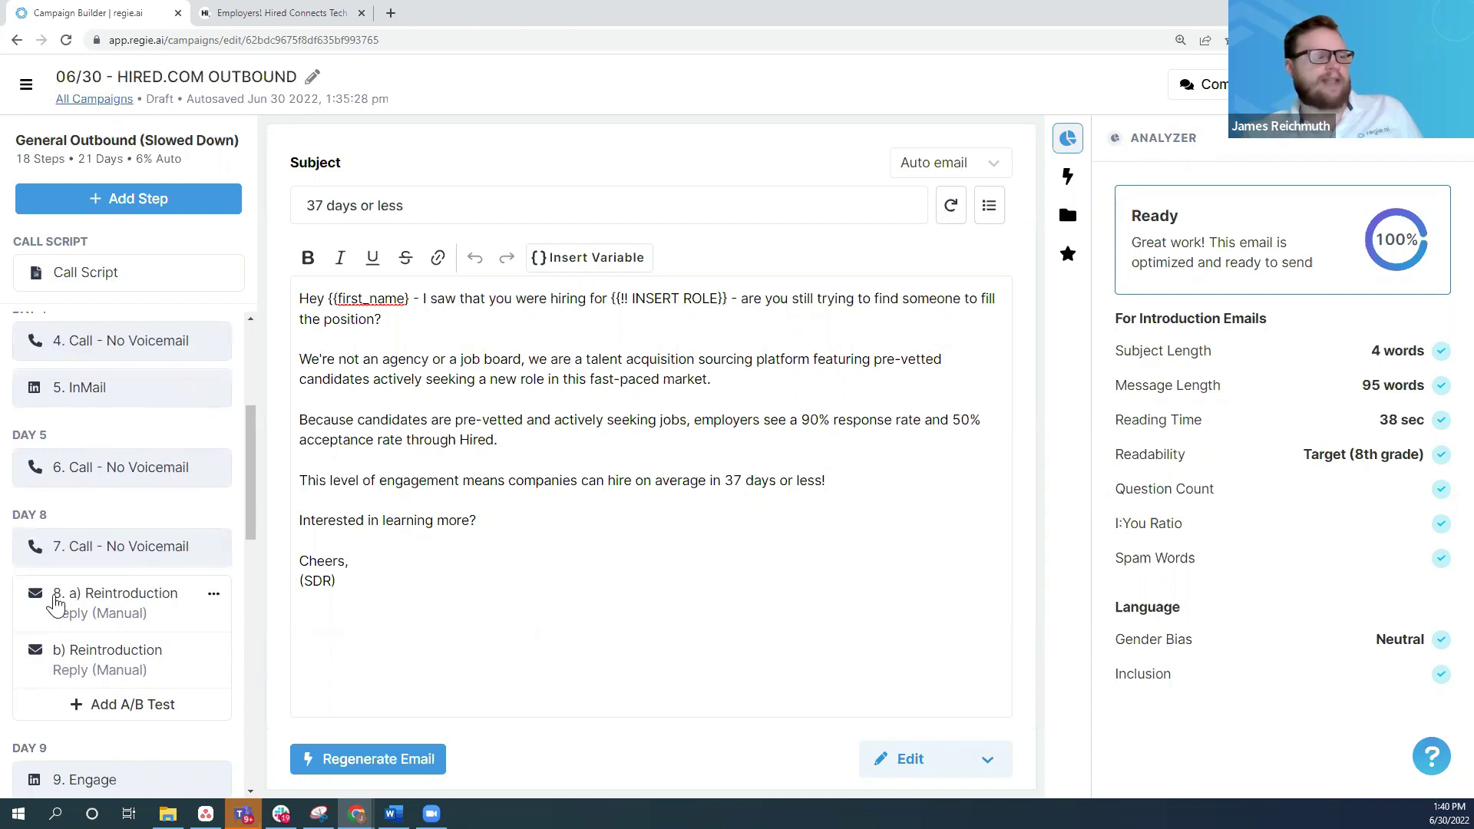
Step: Open variant b of the Day 8 reintroduction email, step 8, for editing
{"action": "left_click_drag", "start_coordinate": [156, 606], "coordinate": [156, 596]}
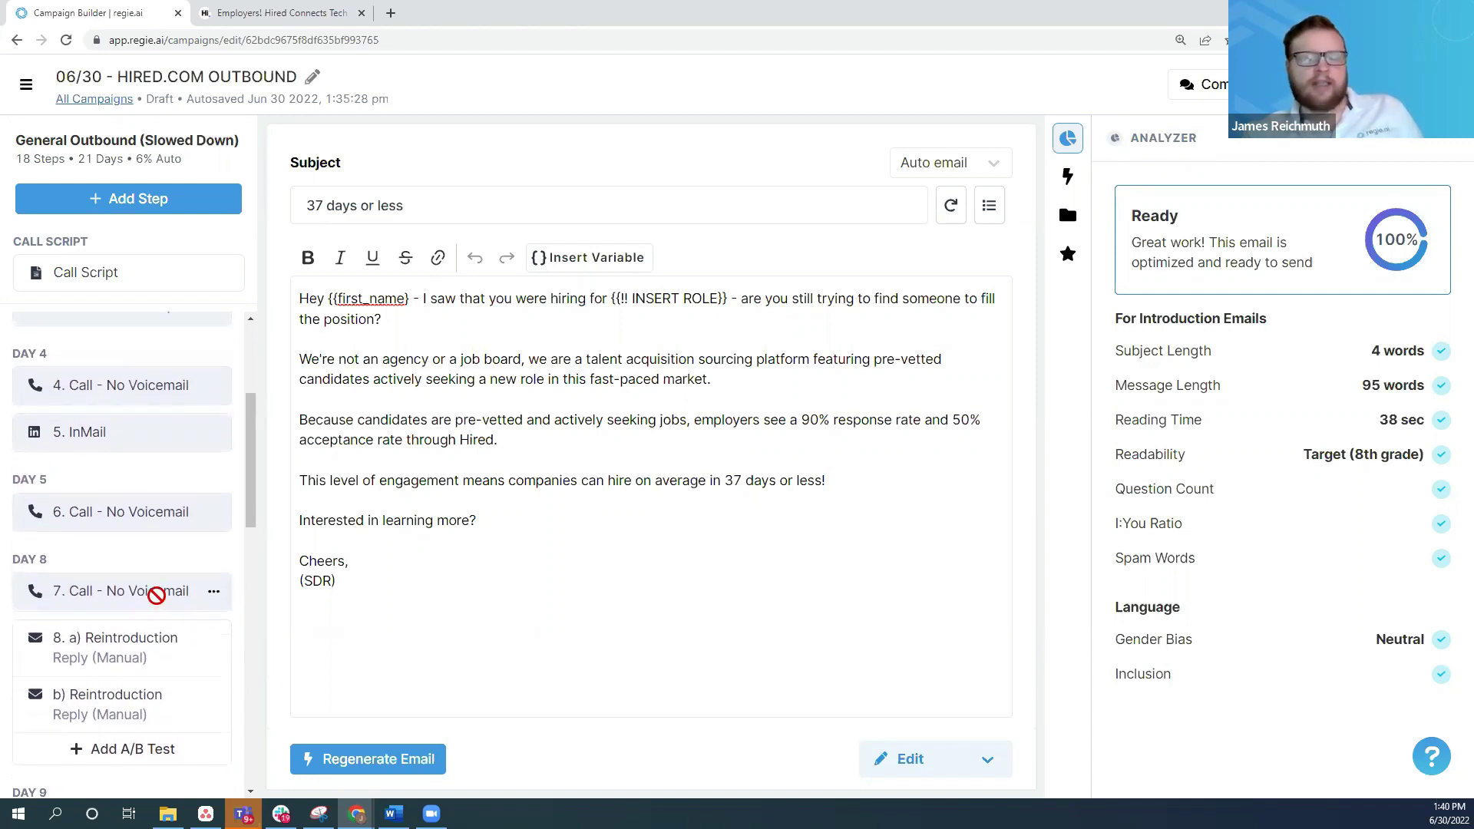
{"action": "left_click_drag", "start_coordinate": [156, 595], "coordinate": [167, 644]}
{"action": "scroll", "coordinate": [158, 634], "scroll_direction": "down", "scroll_amount": 1}
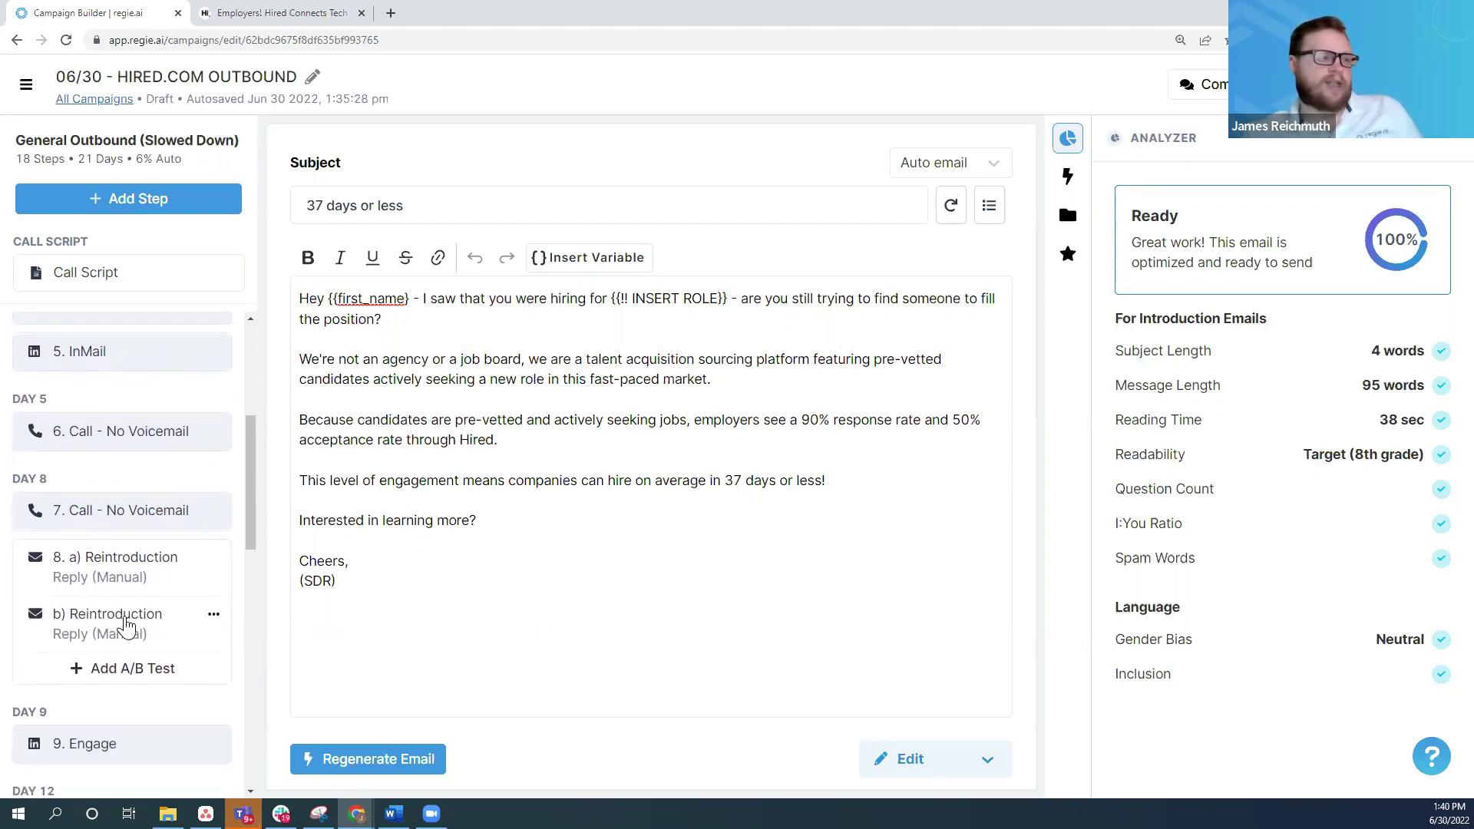
{"action": "left_click", "coordinate": [117, 623]}
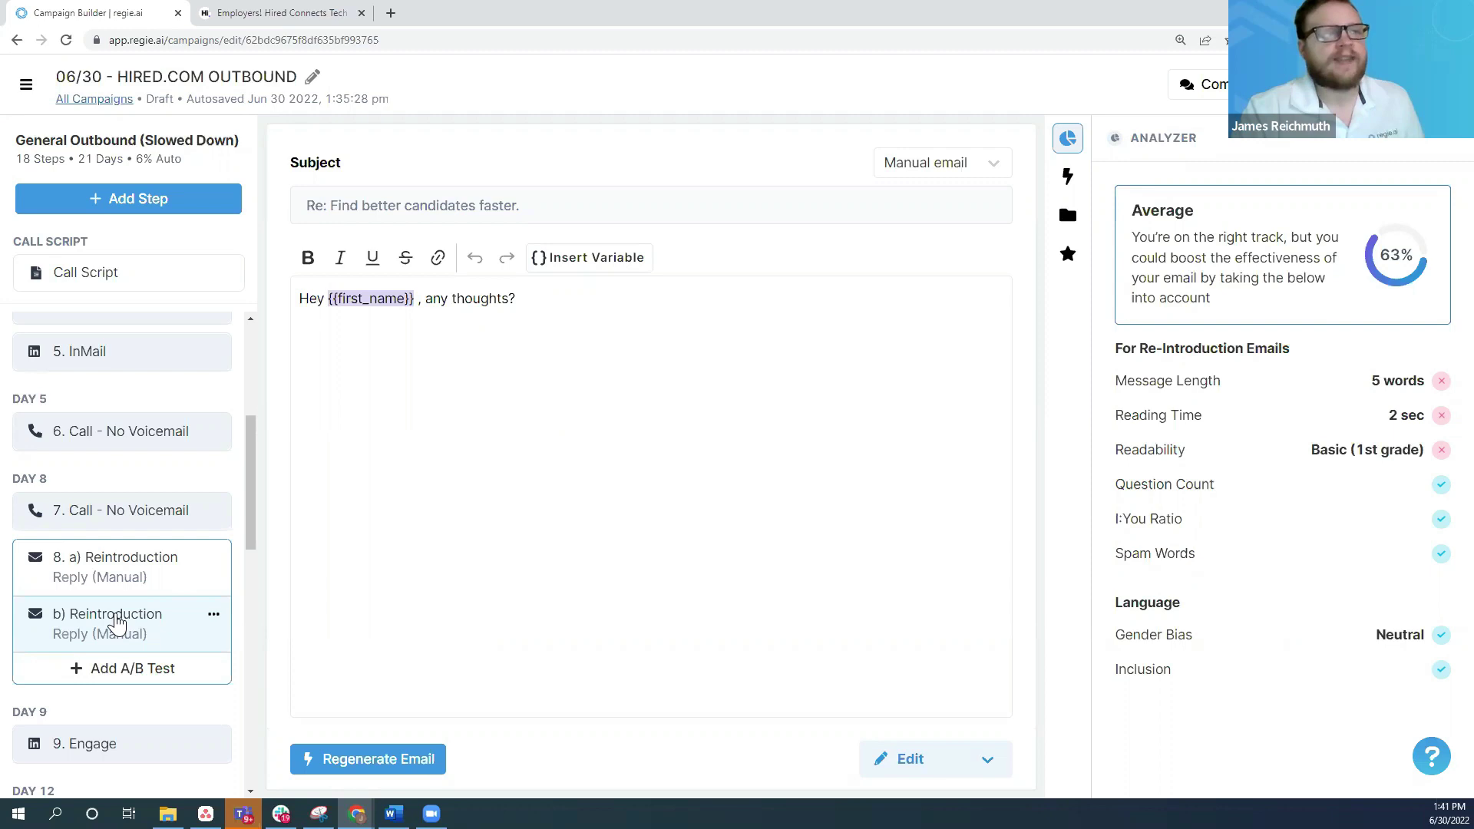
{"action": "left_click", "coordinate": [779, 318]}
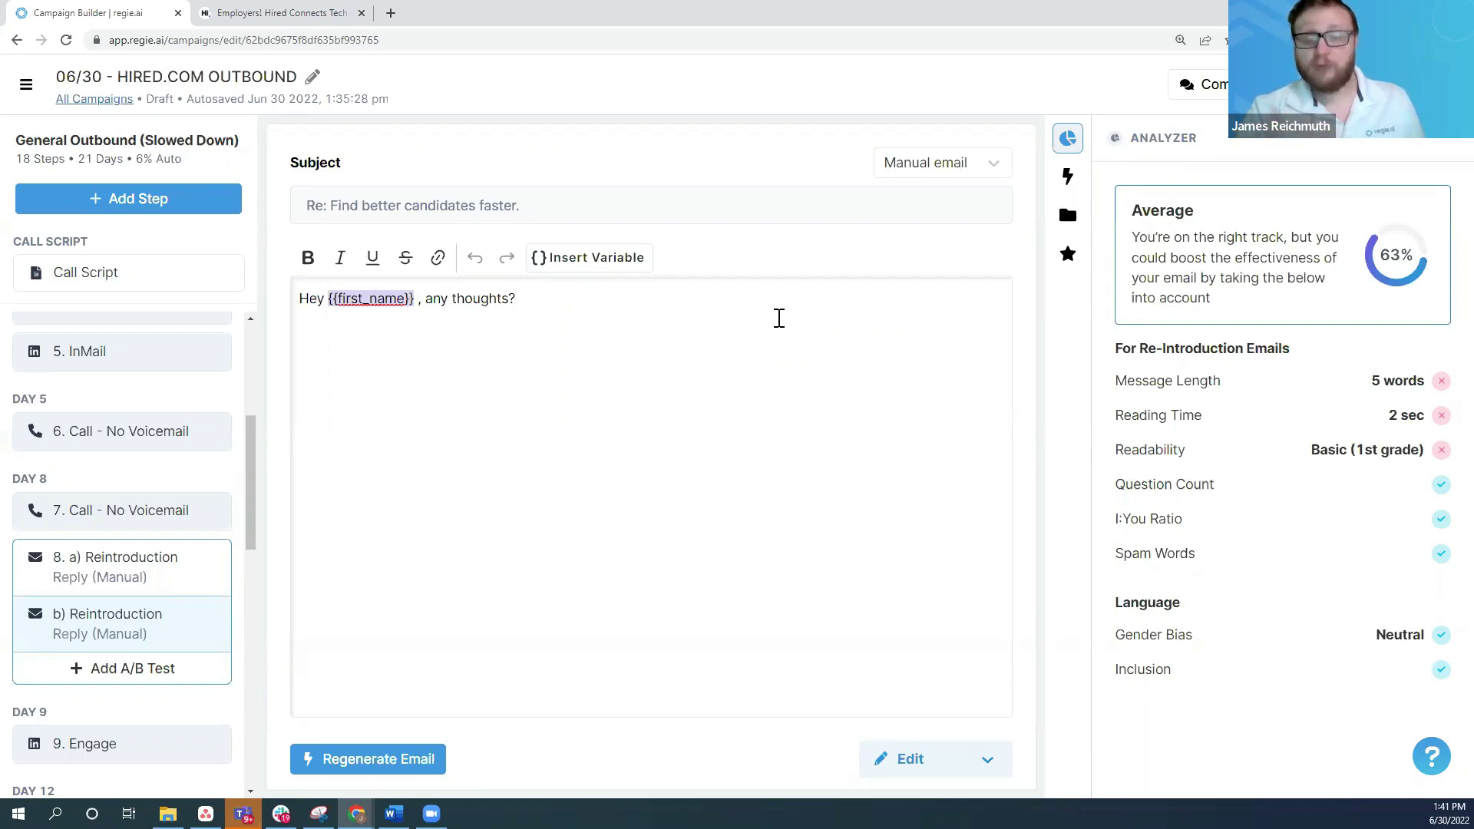
Step: Generate personalized cold email suggestions for Hired.com with the AI assistant, using the tone of voice "engaging"
{"action": "left_click", "coordinate": [1068, 179]}
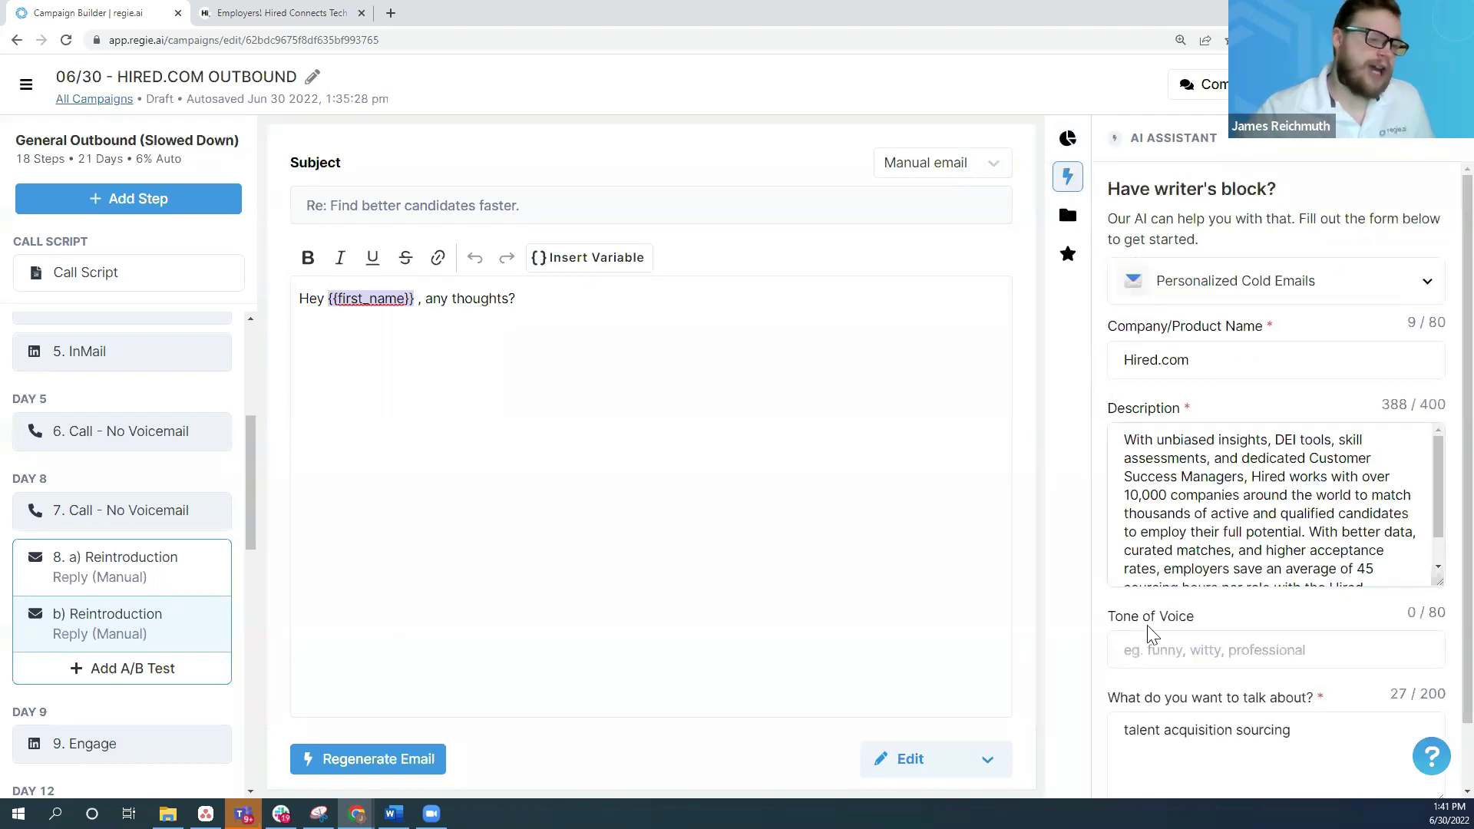
{"action": "left_click", "coordinate": [1166, 642]}
{"action": "type", "text": "engaging"}
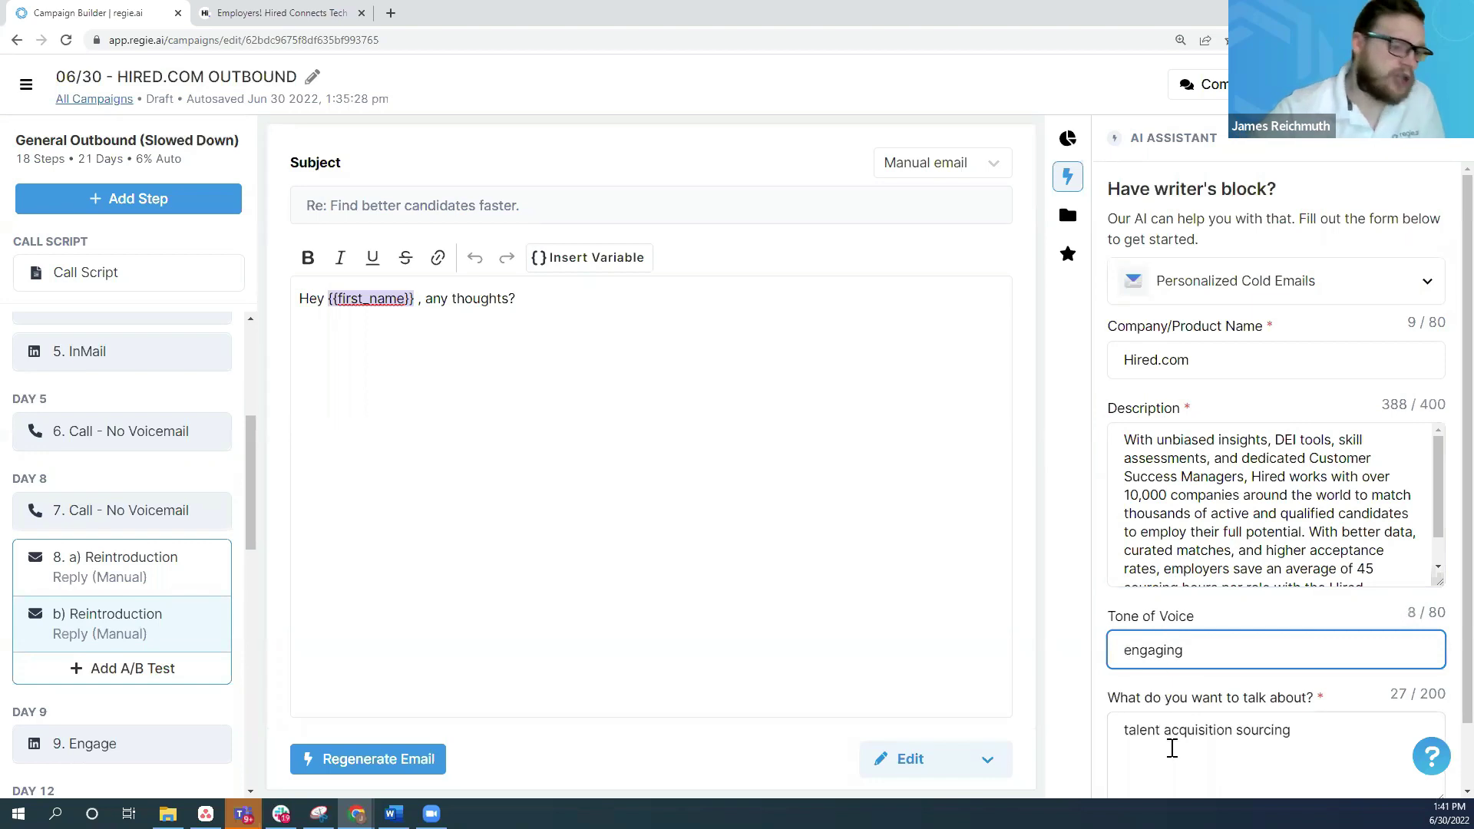
{"action": "scroll", "coordinate": [1172, 748], "scroll_direction": "down", "scroll_amount": 1}
{"action": "left_click", "coordinate": [1165, 762]}
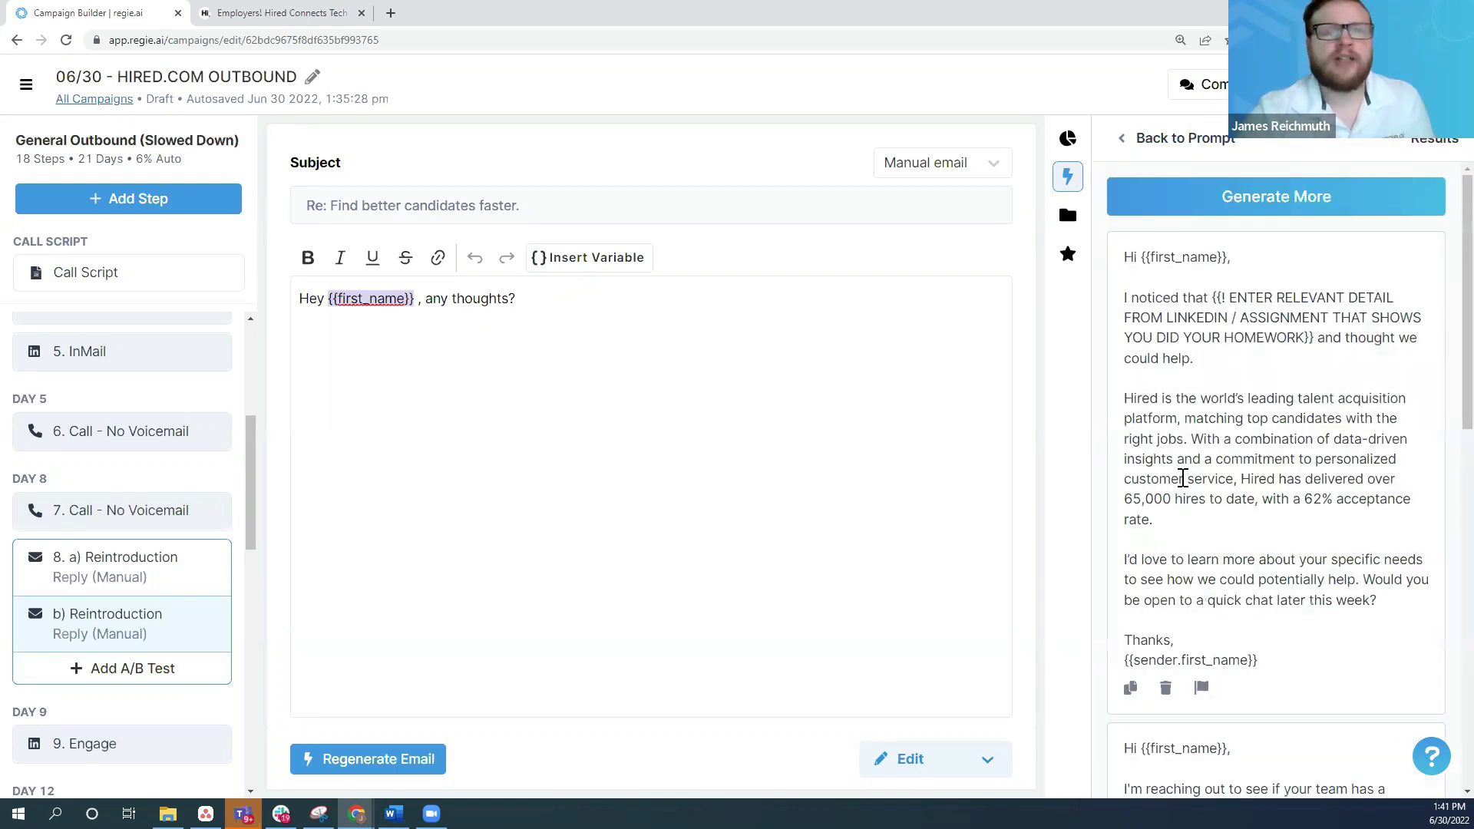
Step: Copy the paragraph starting "Hired is the world's leading talent acquisition platform" from the first generated suggestion
{"action": "scroll", "coordinate": [1263, 485], "scroll_direction": "down", "scroll_amount": 1}
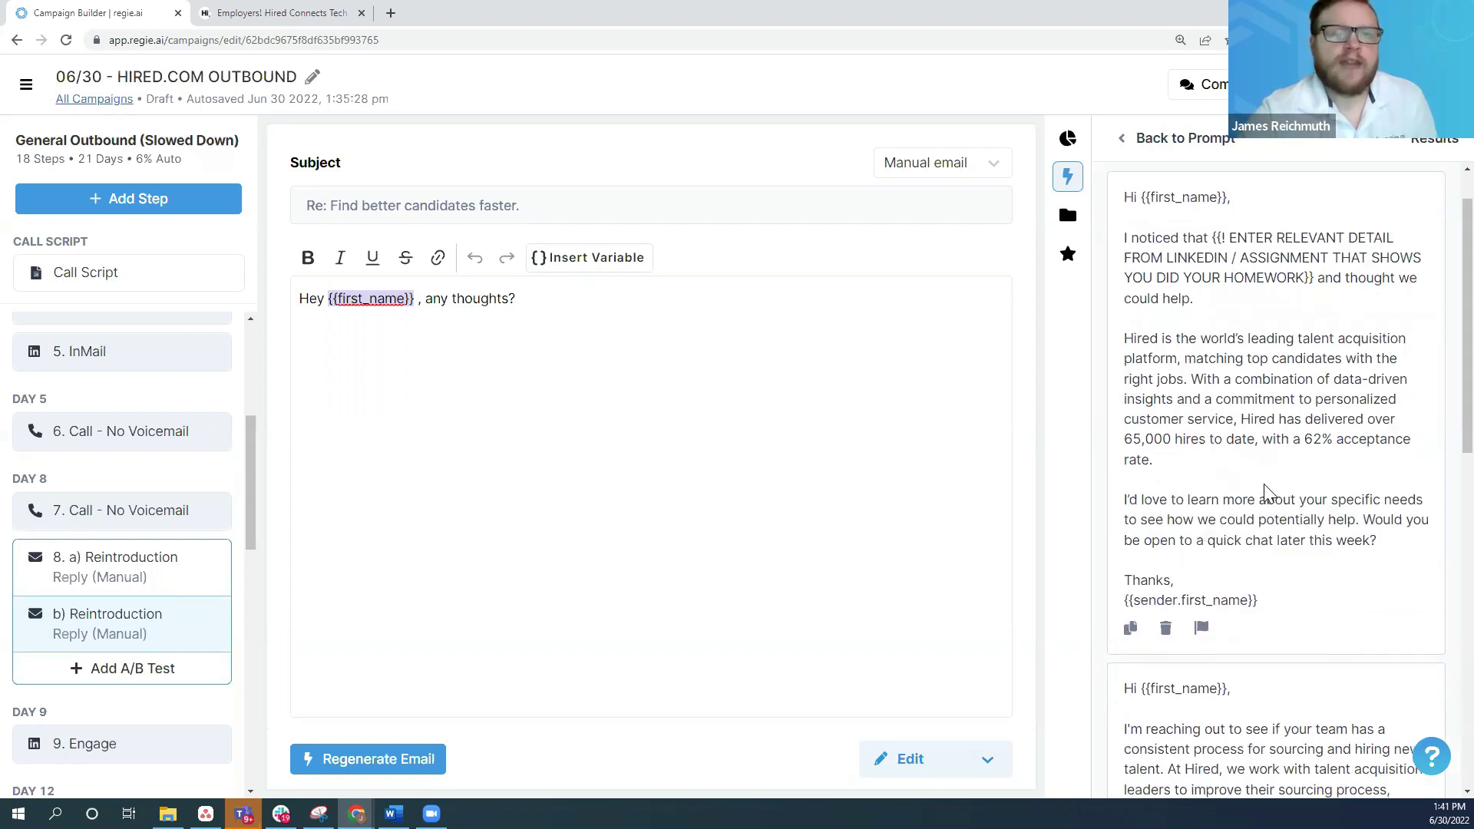
{"action": "left_click_drag", "start_coordinate": [1180, 465], "coordinate": [1118, 344]}
{"action": "key", "text": "ctrl+c"}
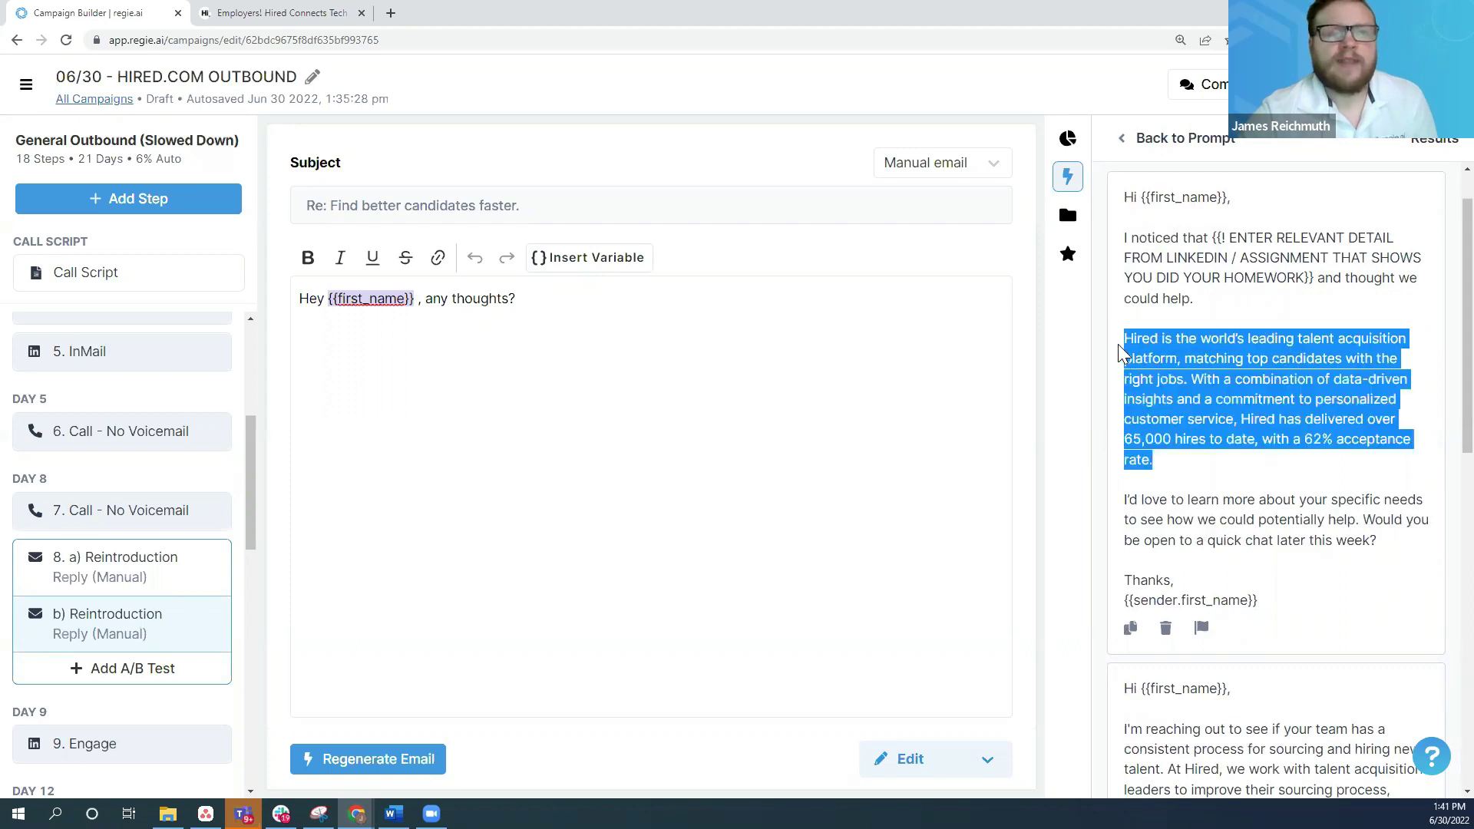
{"action": "right_click", "coordinate": [1172, 363]}
{"action": "left_click", "coordinate": [1210, 376]}
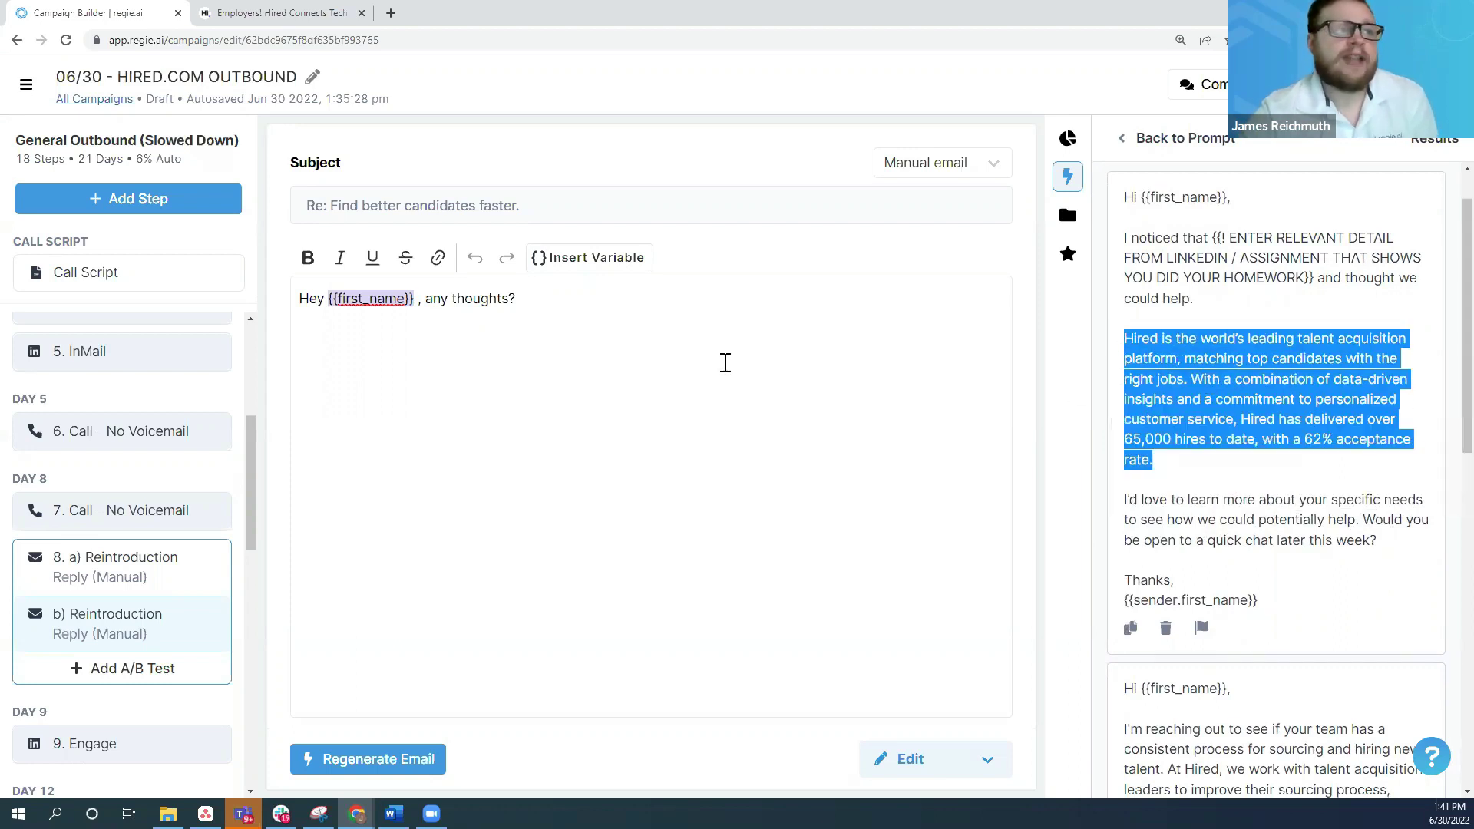
Step: Extend the email's opening question to read "any thoughts on my previous email?"
{"action": "left_click", "coordinate": [621, 306]}
{"action": "key", "text": "BackSpace"}
{"action": "type", "text": "on m"}
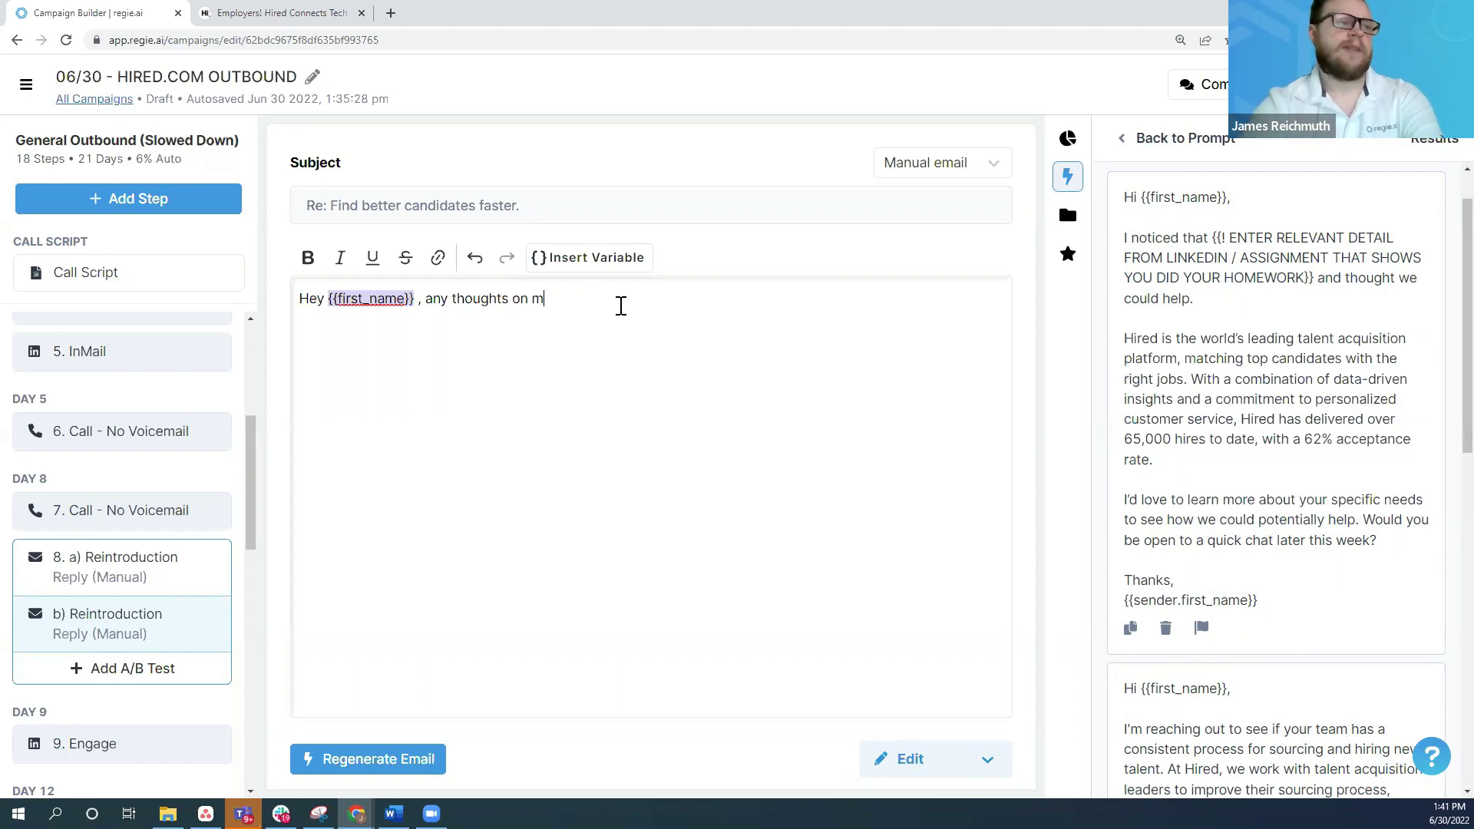
{"action": "type", "text": "y previous email?"}
Step: Add a second paragraph that starts with "As a refresher," and continues with the copied Hired description
{"action": "key", "text": "Return"}
{"action": "key", "text": "Return"}
{"action": "type", "text": "As a refres"}
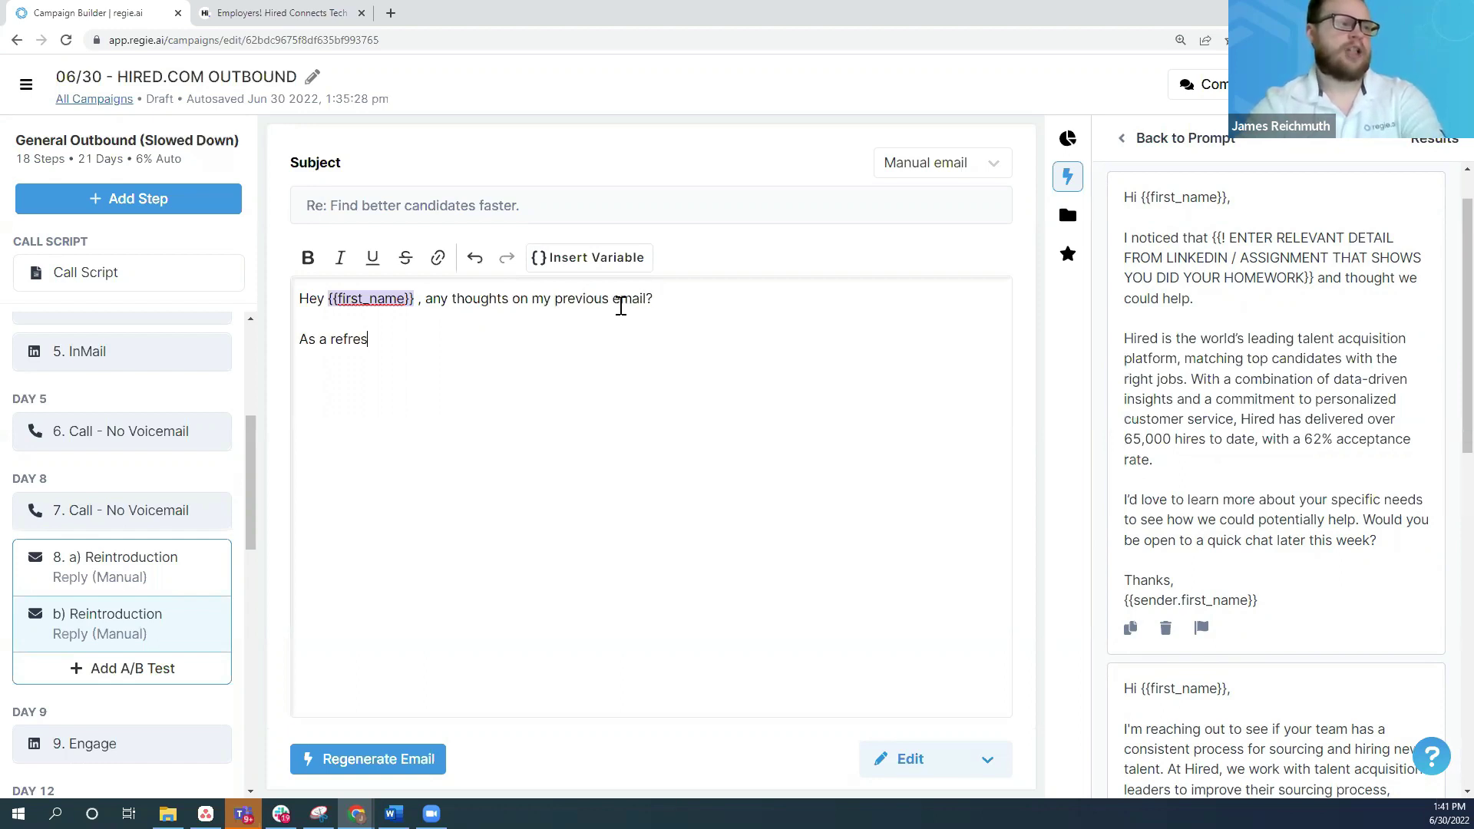
{"action": "type", "text": "her,"}
{"action": "key", "text": "ctrl+v"}
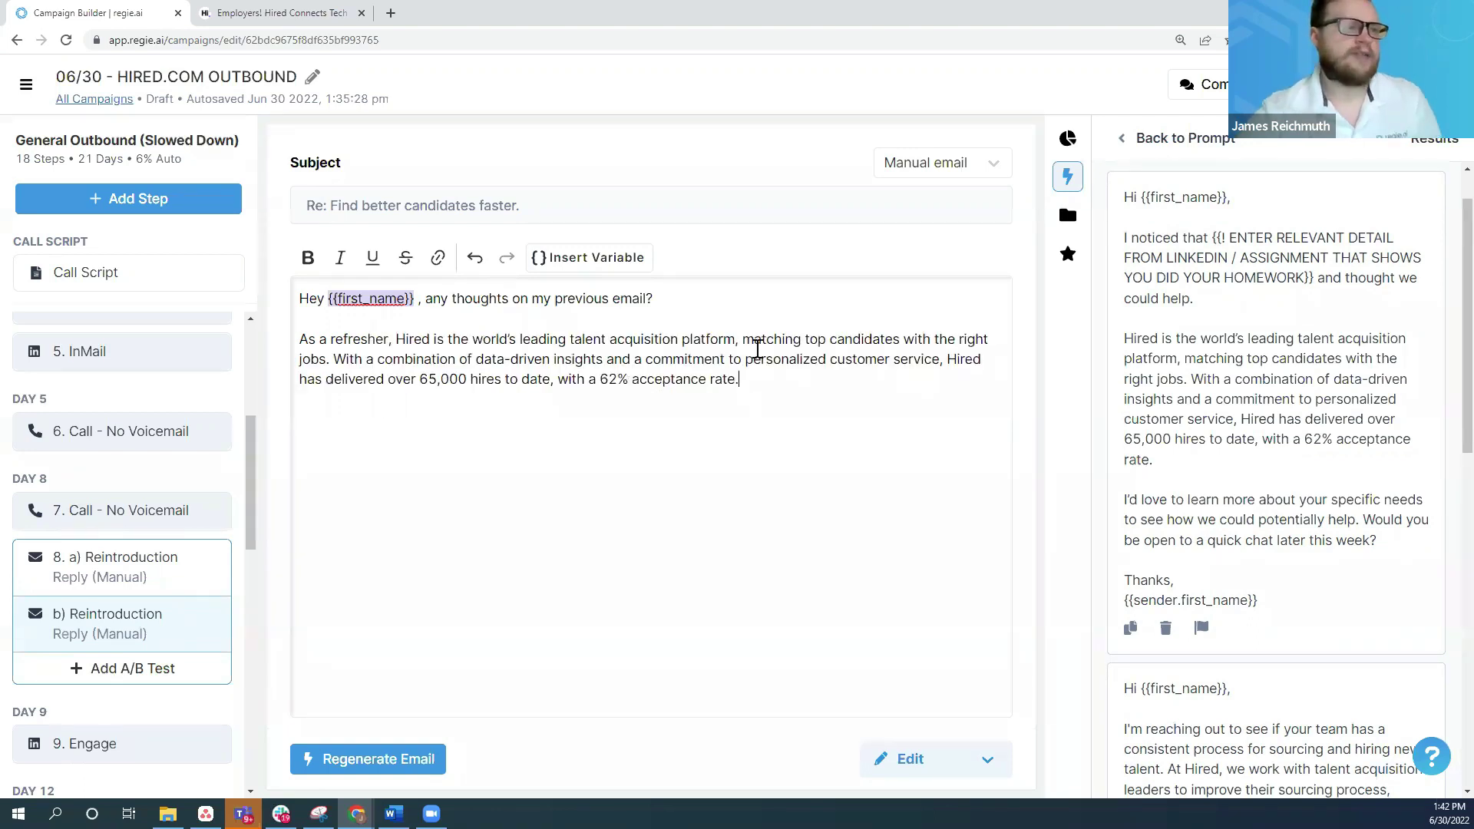
Step: Split the description so "With a combination of data-driven insights" starts its own paragraph after a blank line
{"action": "left_click_drag", "start_coordinate": [335, 359], "coordinate": [790, 387]}
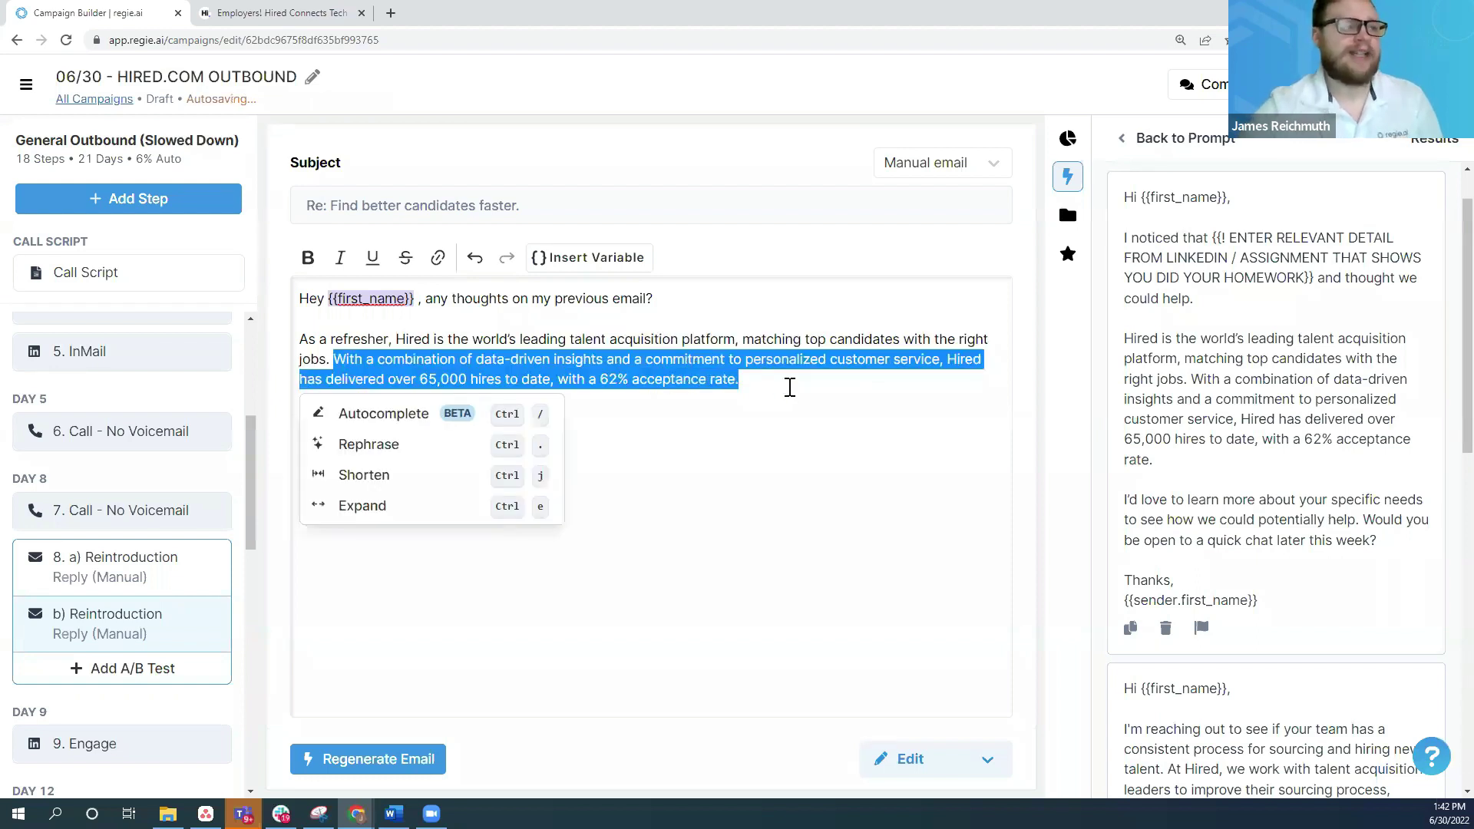
{"action": "left_click", "coordinate": [339, 358]}
{"action": "key", "text": "Return"}
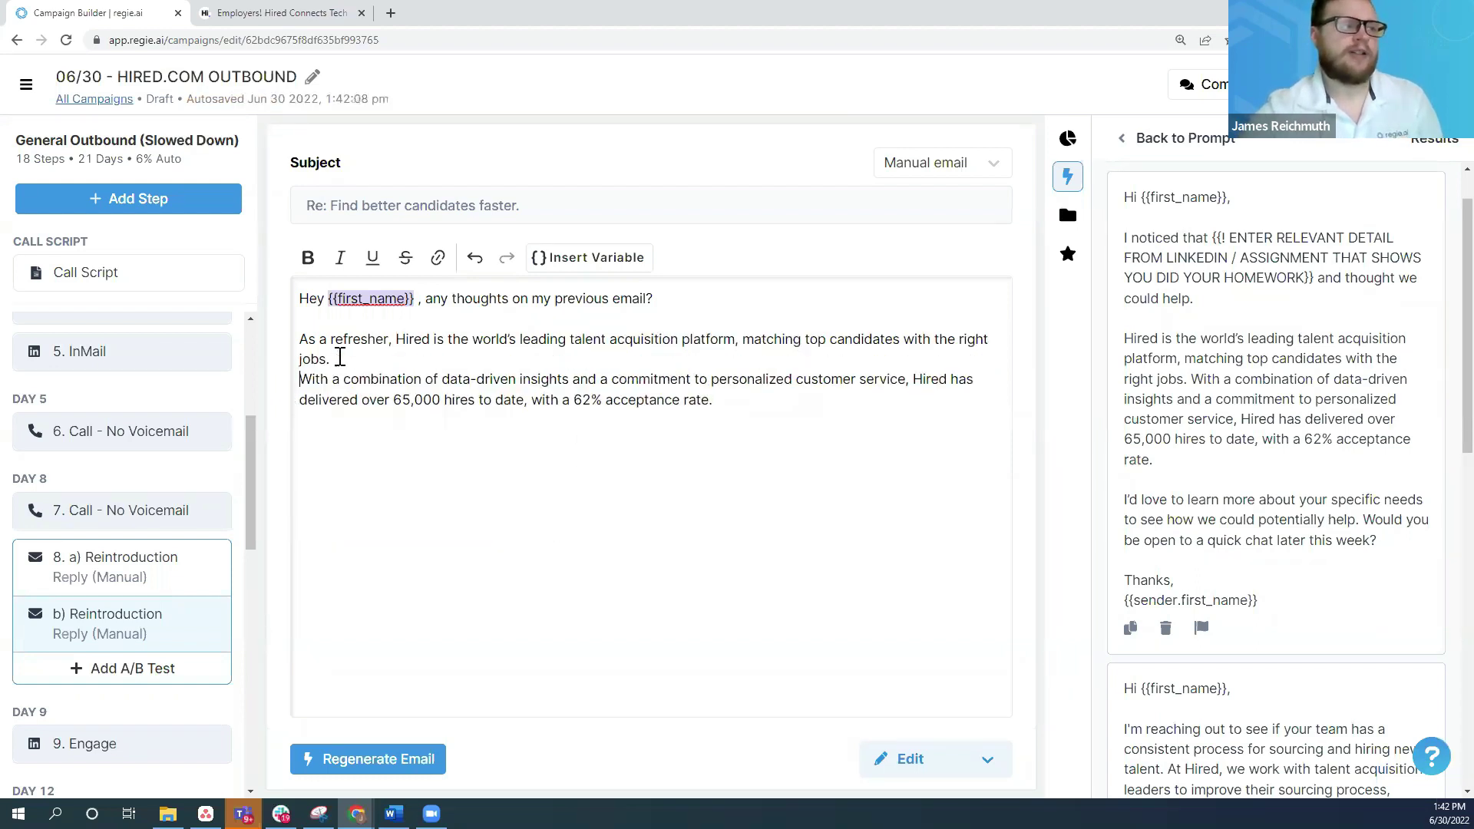
{"action": "key", "text": "Return"}
Step: Add the closing question "Would it be worth a quick call to learn more?" in a new paragraph and show the email analysis
{"action": "key", "text": "Return"}
{"action": "key", "text": "Return"}
{"action": "type", "text": "Would it be"}
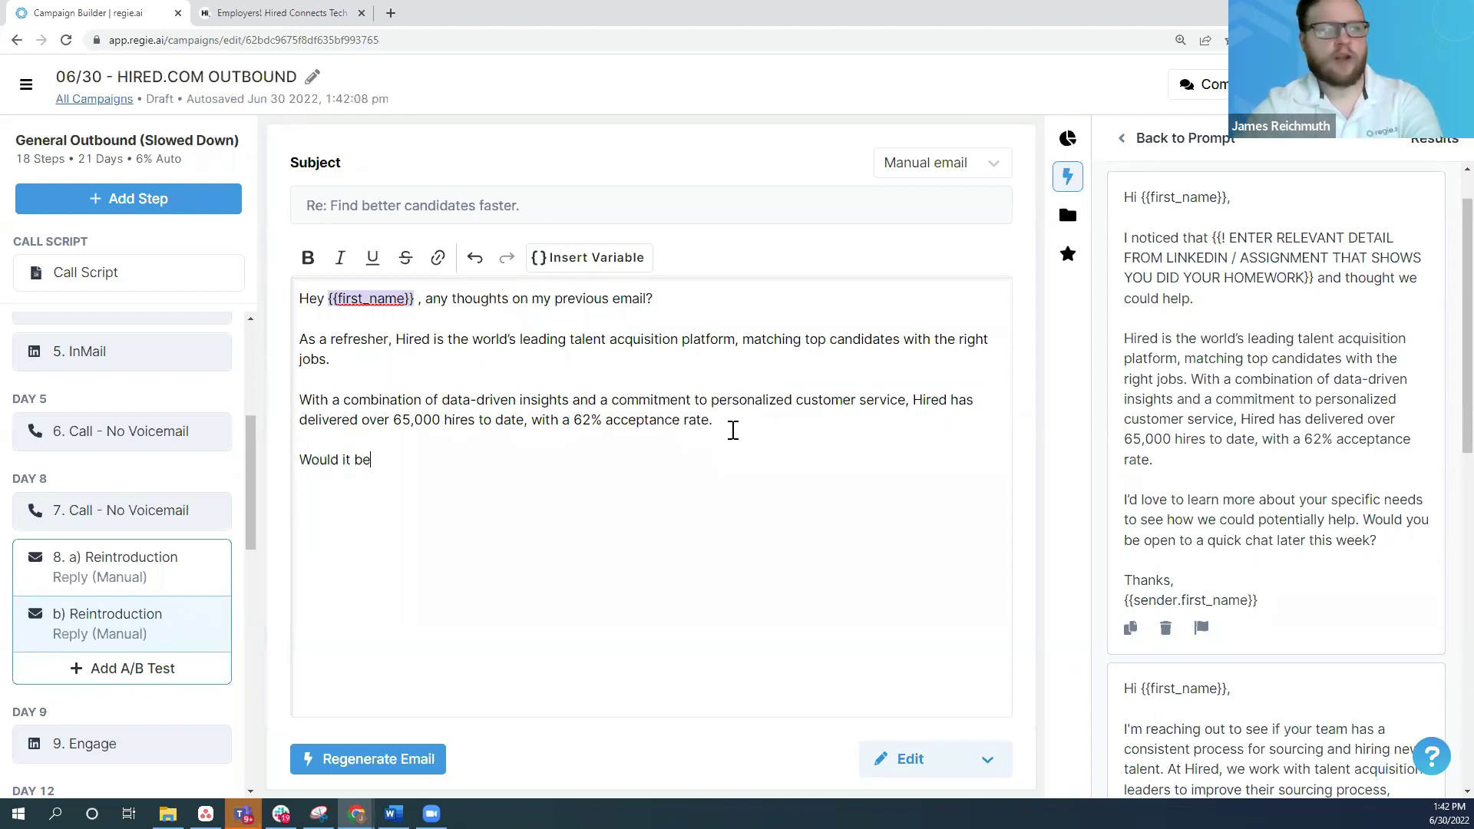
{"action": "type", "text": " a worth"}
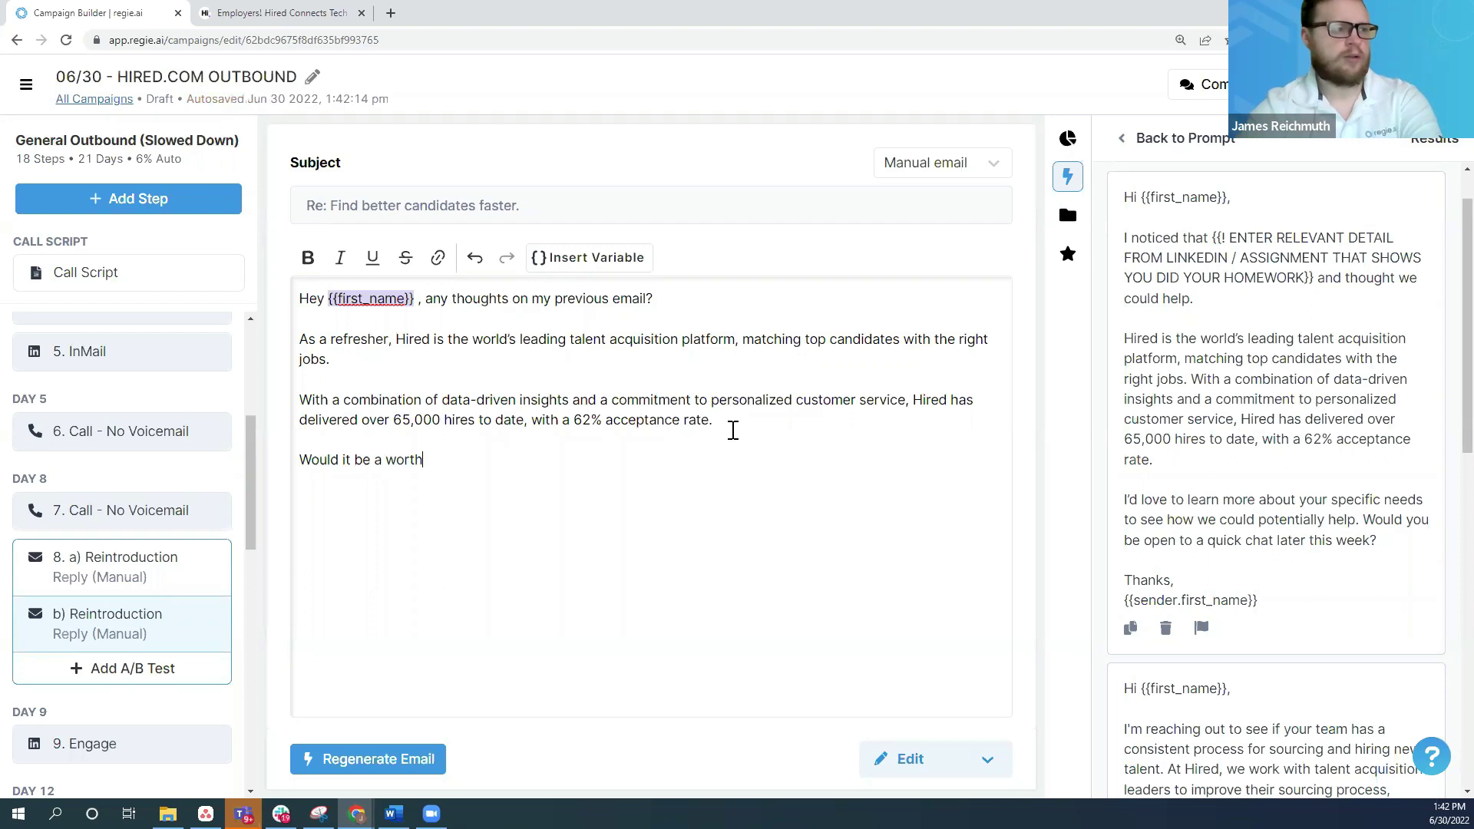
{"action": "key", "text": "BackSpace"}
{"action": "key", "text": "BackSpace"}
{"action": "key", "text": "BackSpace"}
{"action": "key", "text": "BackSpace"}
{"action": "key", "text": "BackSpace"}
{"action": "key", "text": "BackSpace"}
{"action": "key", "text": "BackSpace"}
{"action": "key", "text": "BackSpace"}
{"action": "type", "text": "worth a"}
{"action": "key", "text": "BackSpace"}
{"action": "key", "text": "BackSpace"}
{"action": "key", "text": "BackSpace"}
{"action": "key", "text": "BackSpace"}
{"action": "key", "text": "BackSpace"}
{"action": "type", "text": "th a quic"}
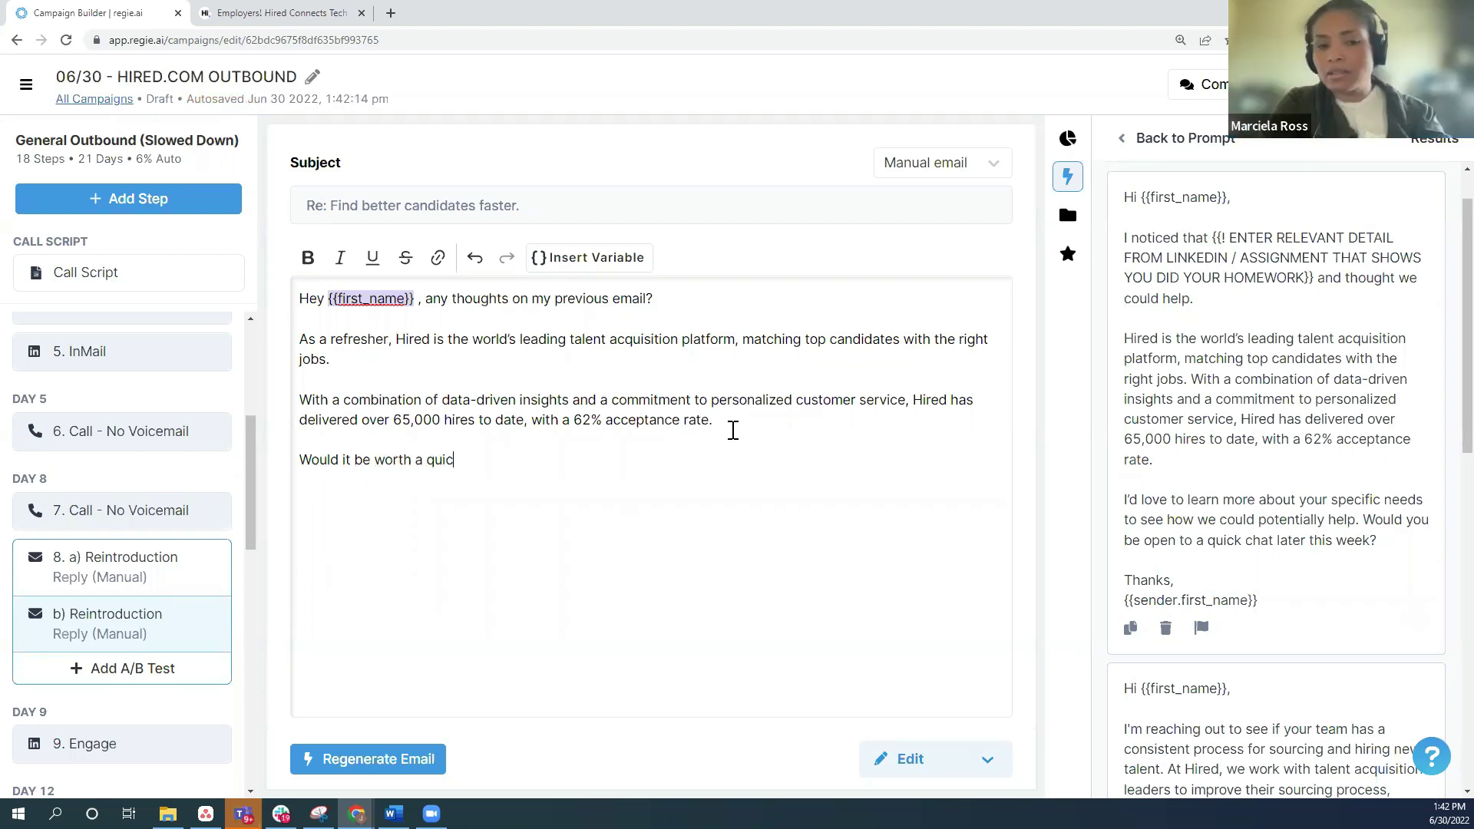
{"action": "type", "text": "k call to learn more?"}
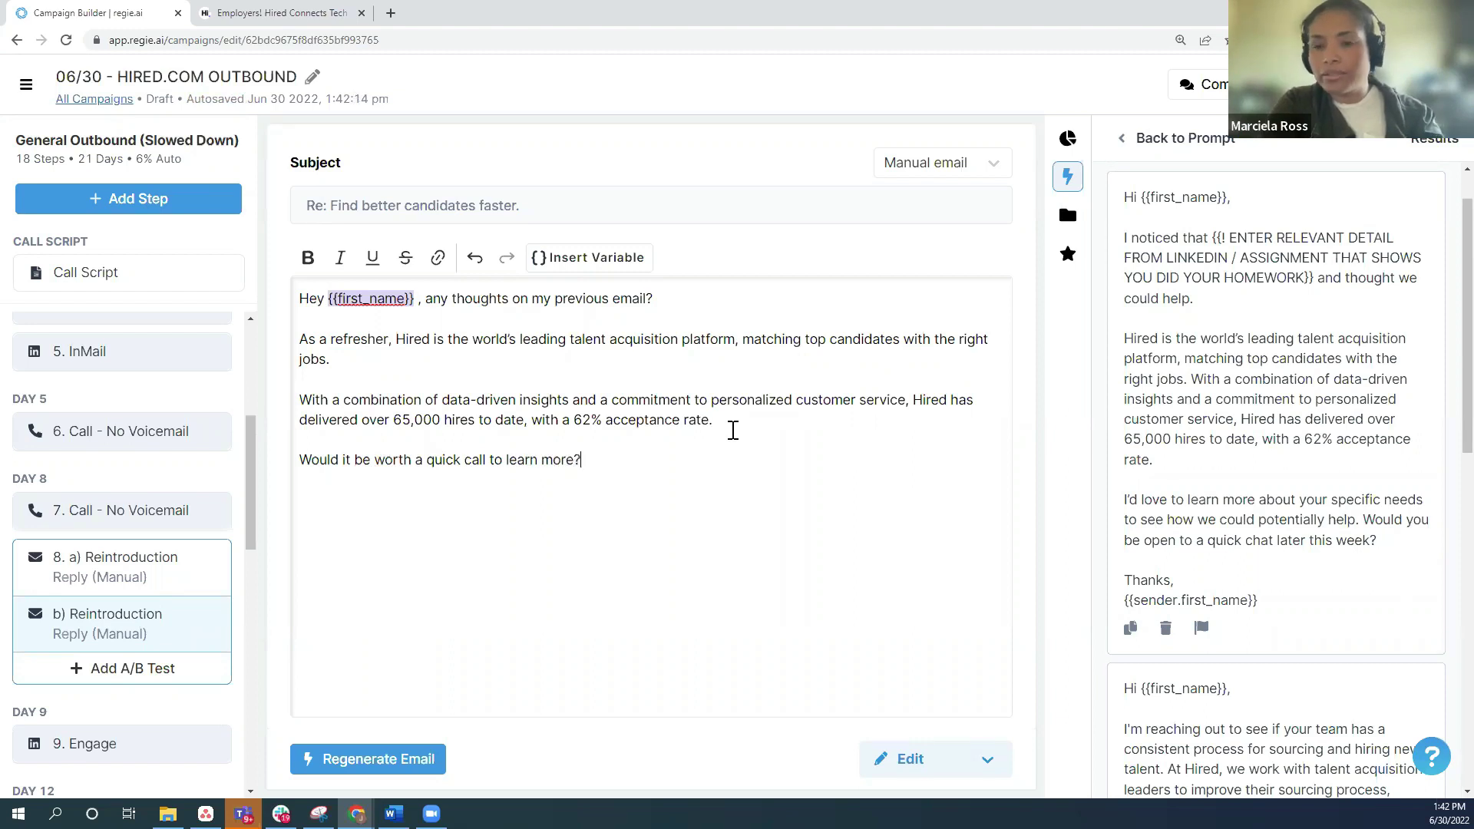
{"action": "left_click", "coordinate": [1068, 139]}
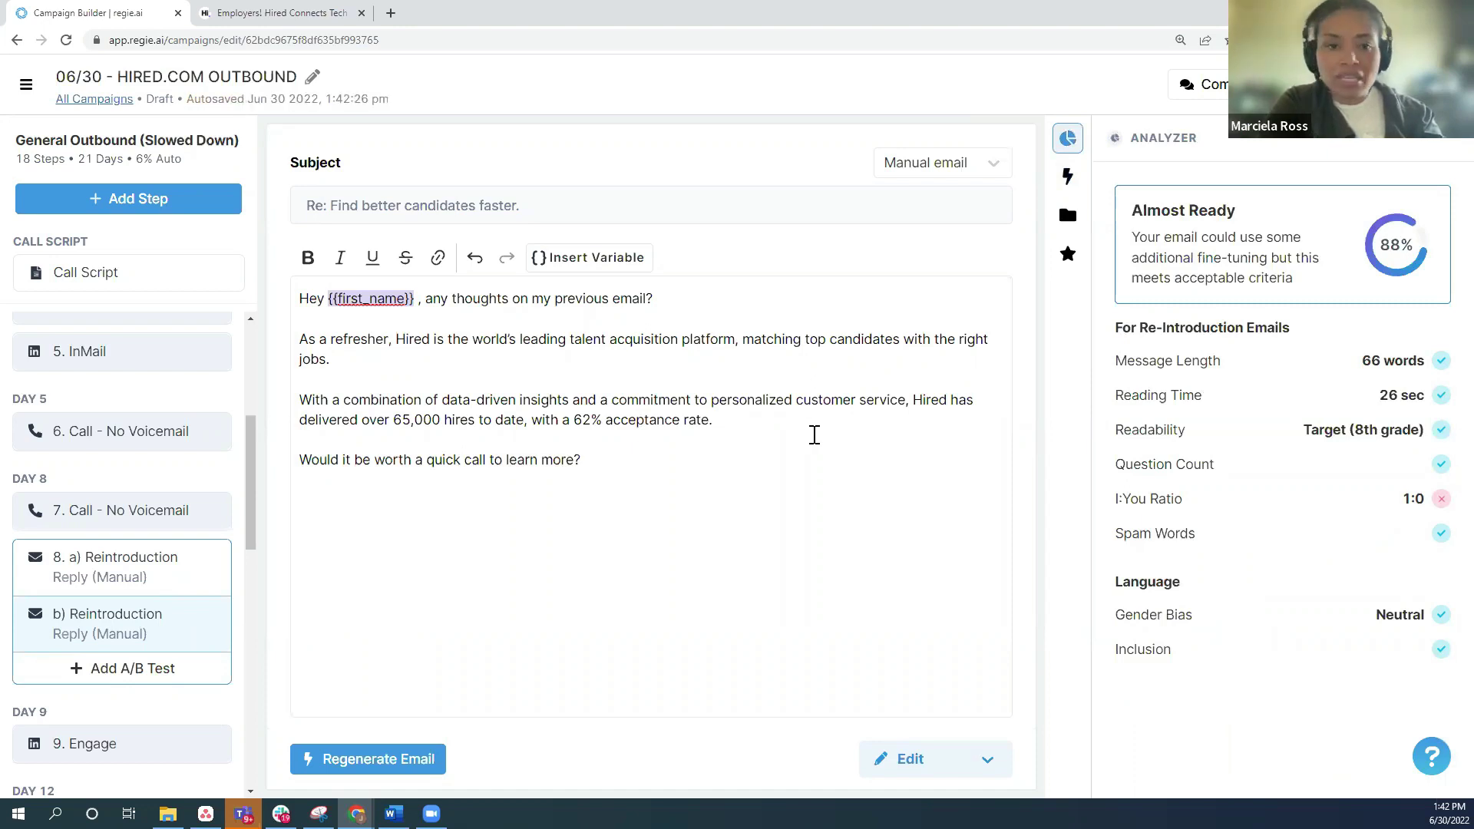
Step: Add the sign-off "Talk soon," below the closing question, followed by the {{sender.first_name}} variable on the next line
{"action": "left_click", "coordinate": [777, 421]}
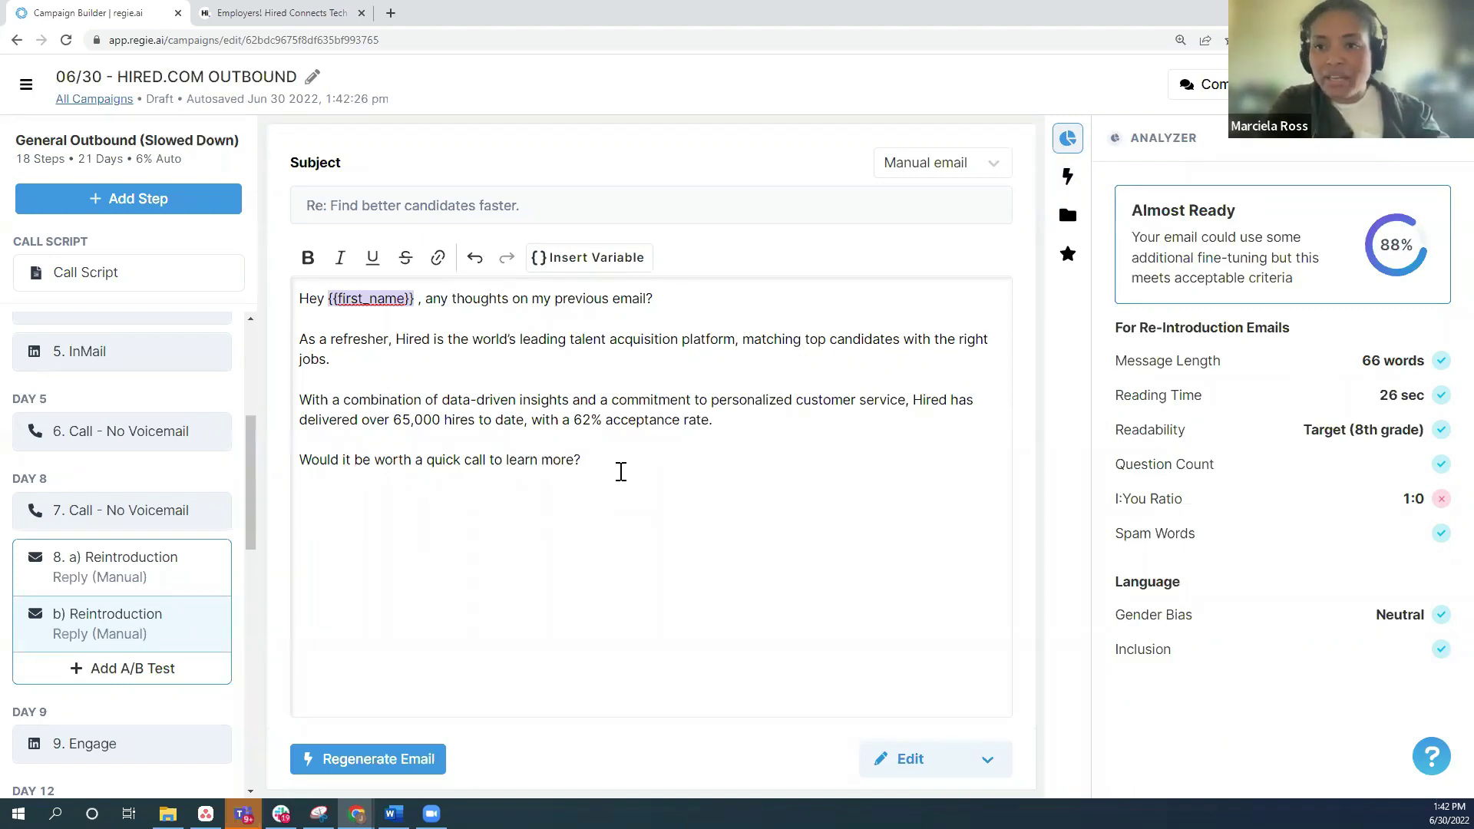
{"action": "type", "text": "Talk soon,"}
{"action": "key", "text": "Return"}
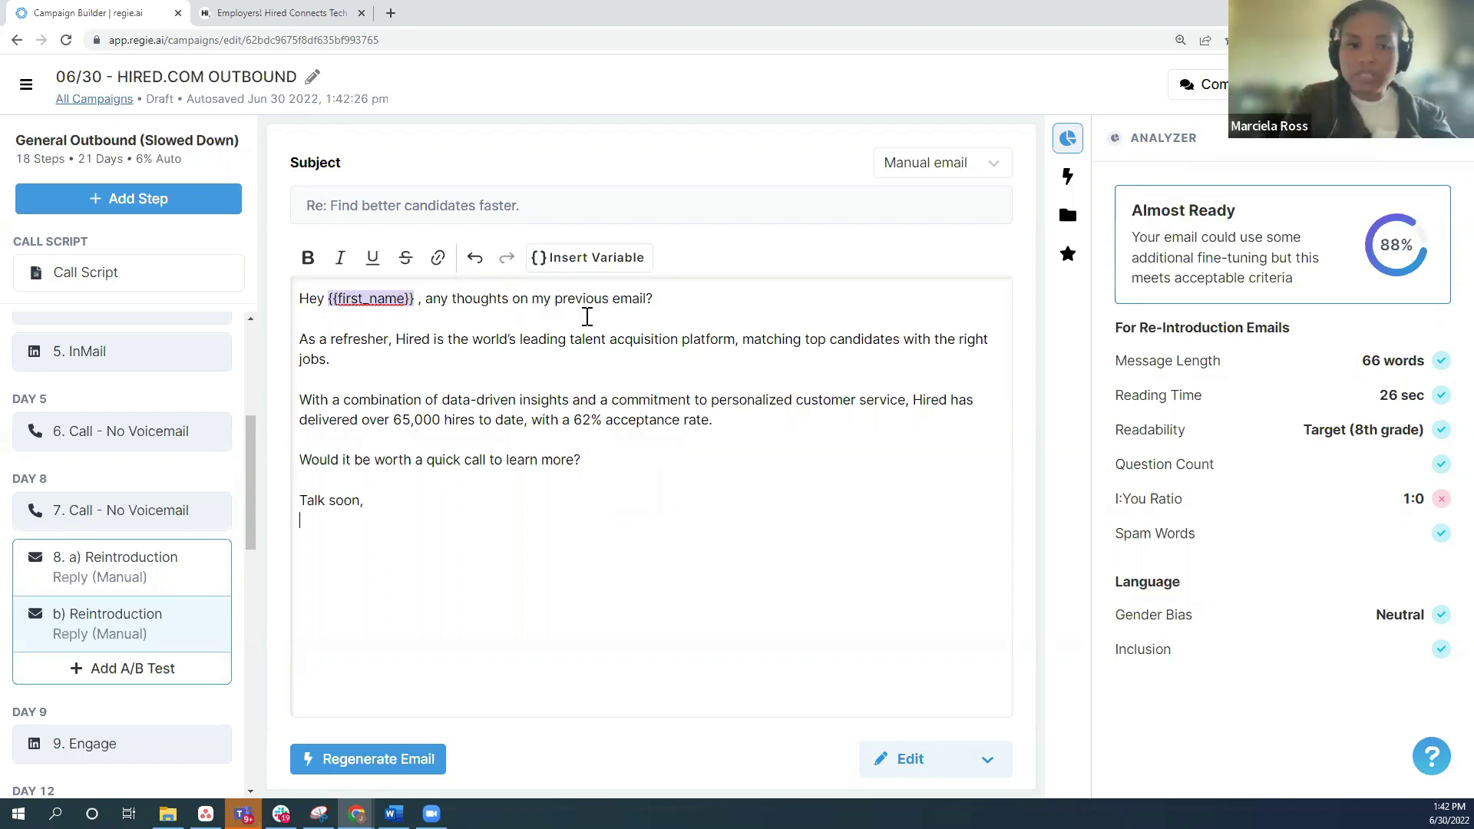
{"action": "left_click", "coordinate": [583, 260]}
{"action": "scroll", "coordinate": [640, 450], "scroll_direction": "down", "scroll_amount": 2}
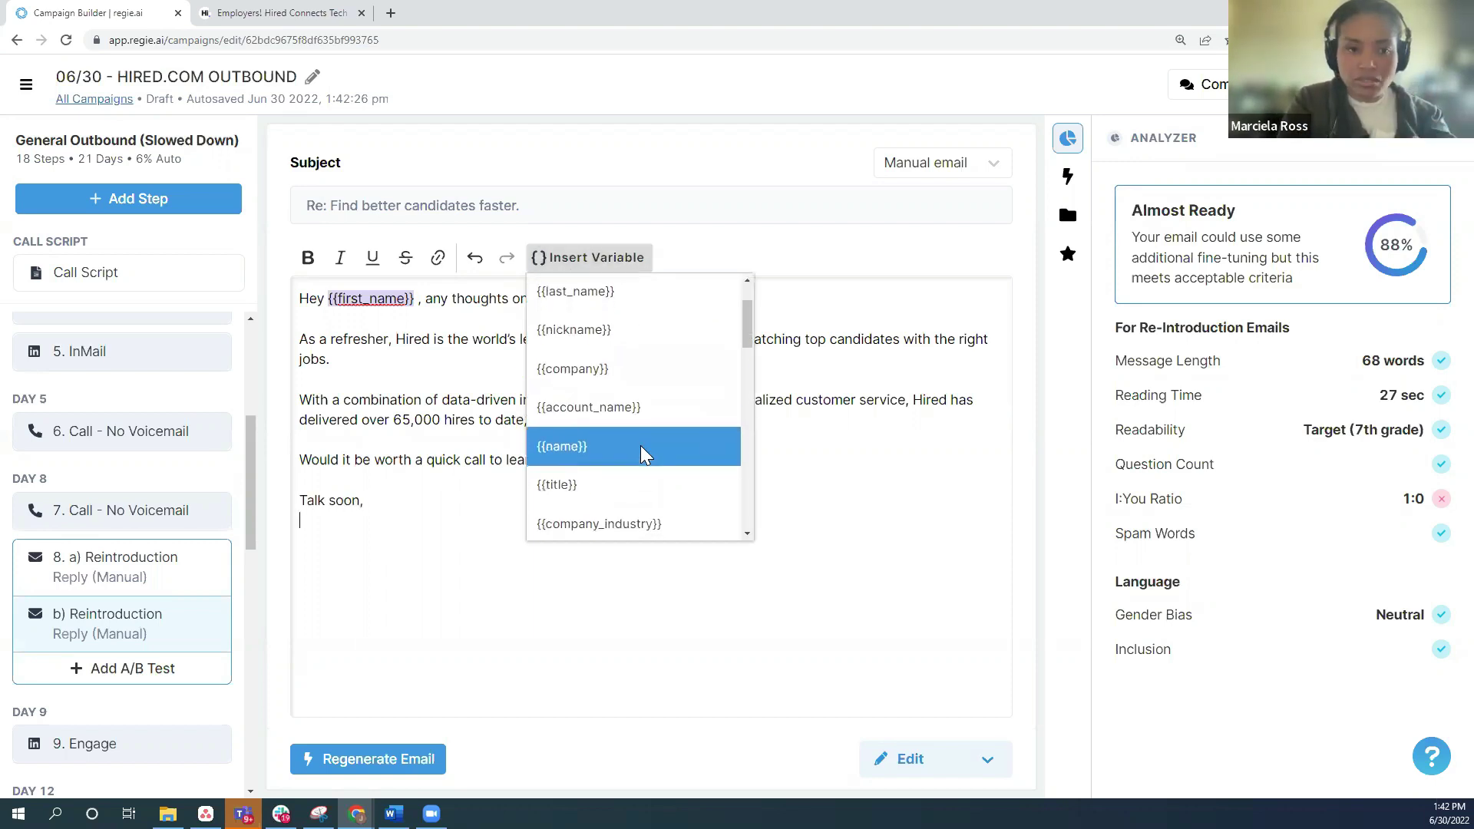
{"action": "scroll", "coordinate": [640, 445], "scroll_direction": "down", "scroll_amount": 5}
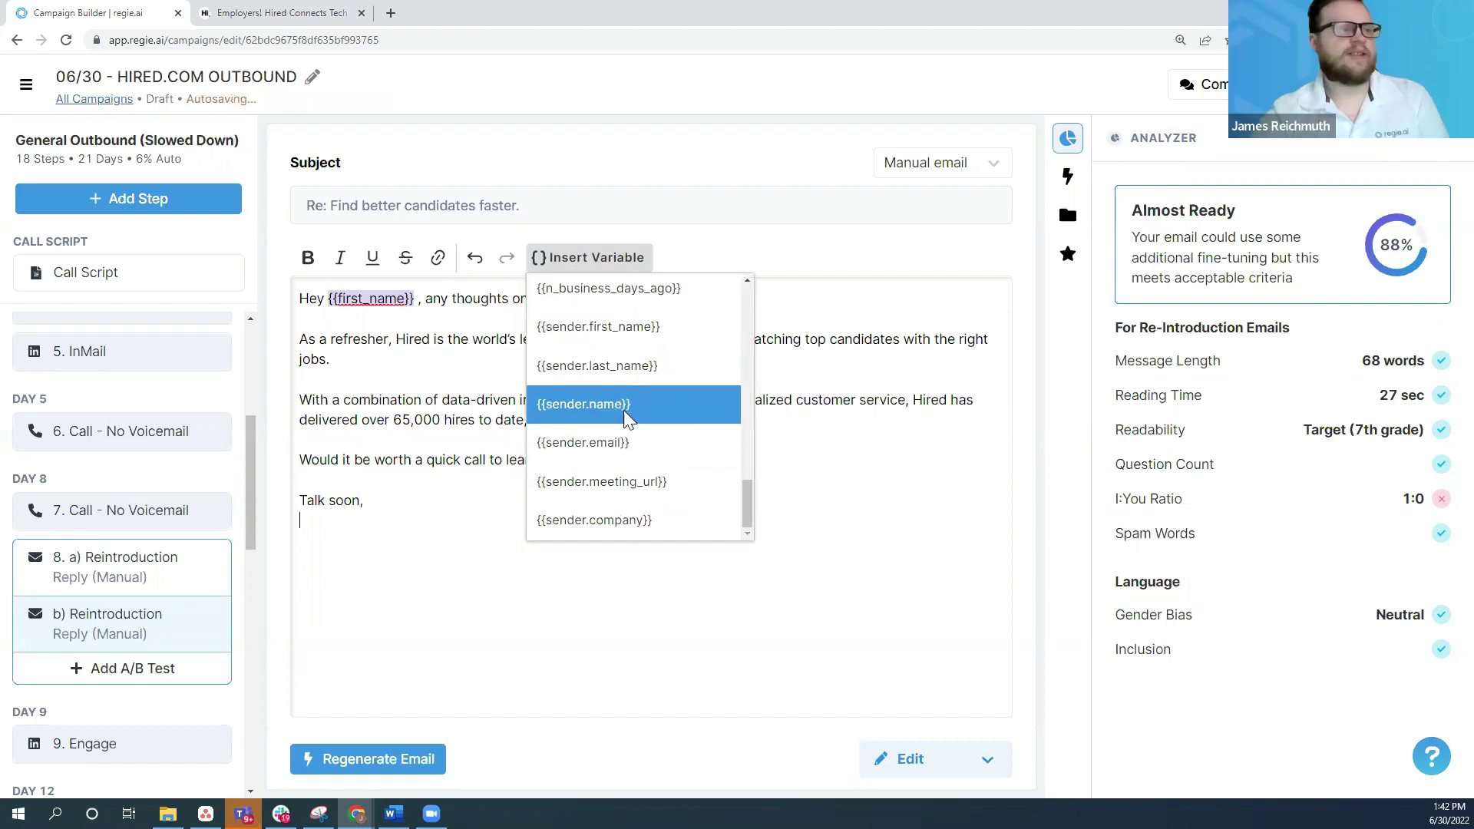
{"action": "left_click", "coordinate": [611, 330]}
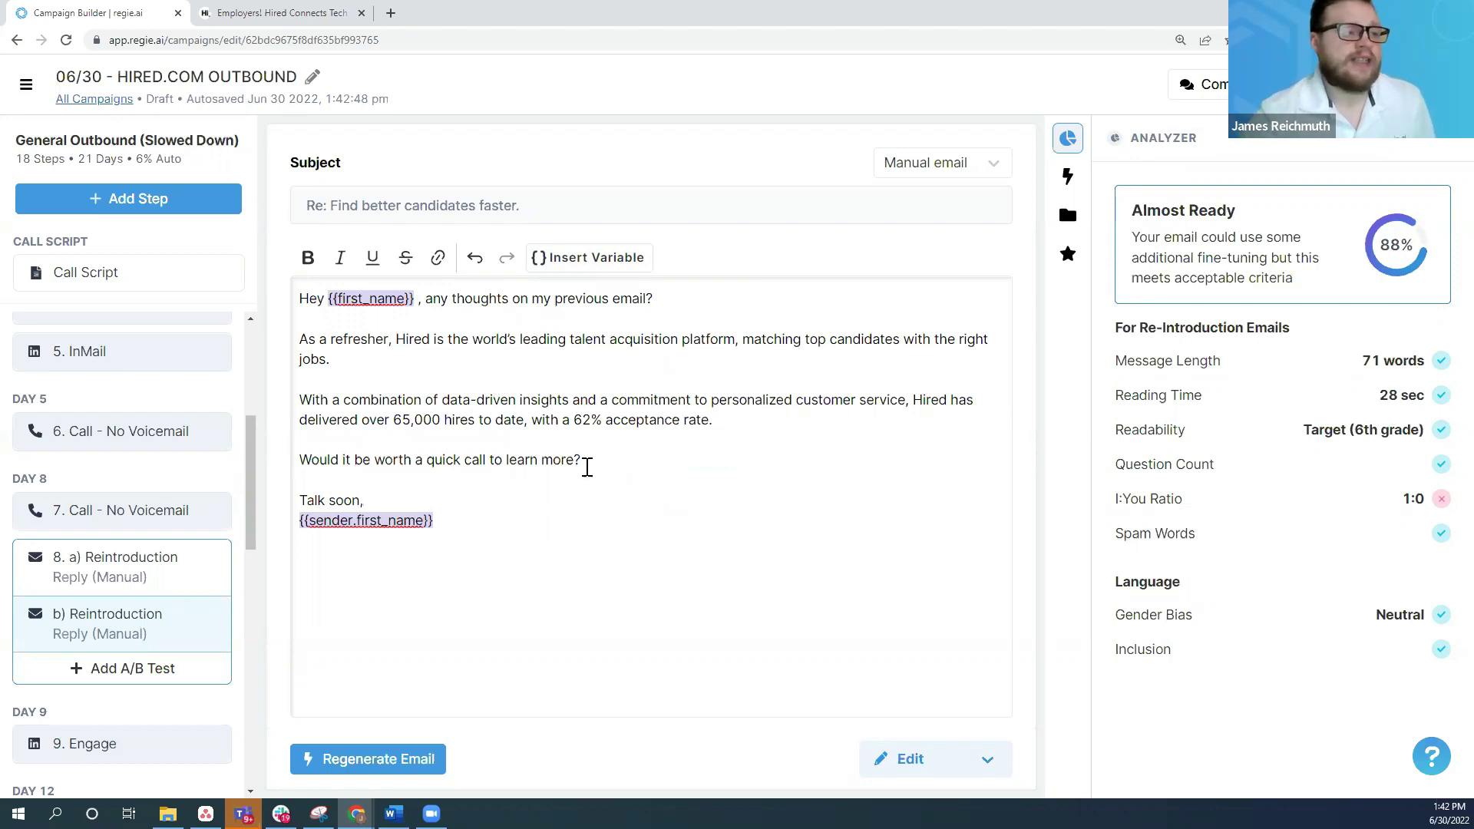
Step: Replace the closing question with "How's {{weekdays_from_now 3}} to learn more?"
{"action": "left_click_drag", "start_coordinate": [597, 461], "coordinate": [283, 472]}
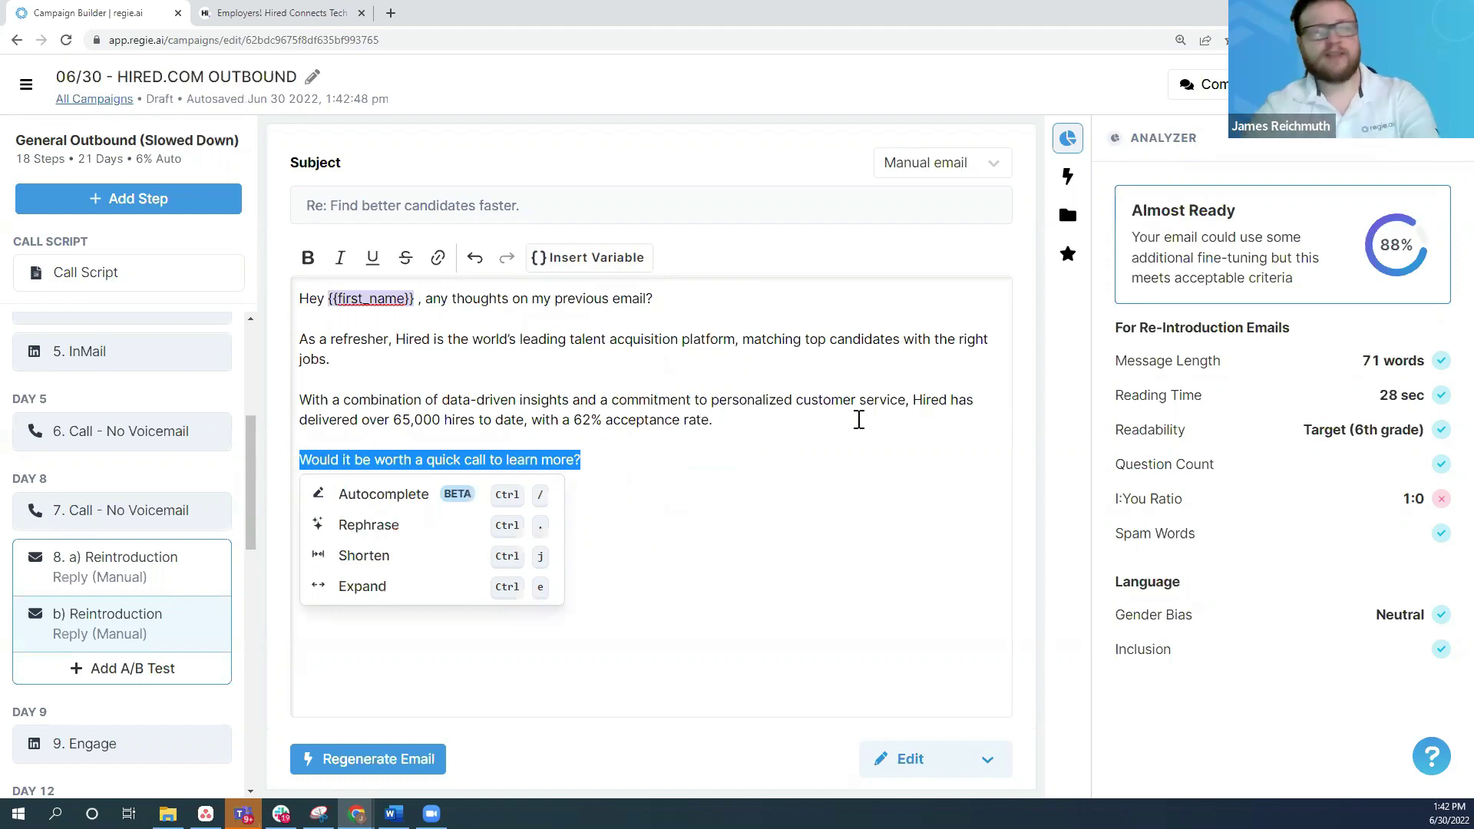
{"action": "type", "text": "How's {{weekdays_from-"}
{"action": "type", "text": "now 3}} to learn more?"}
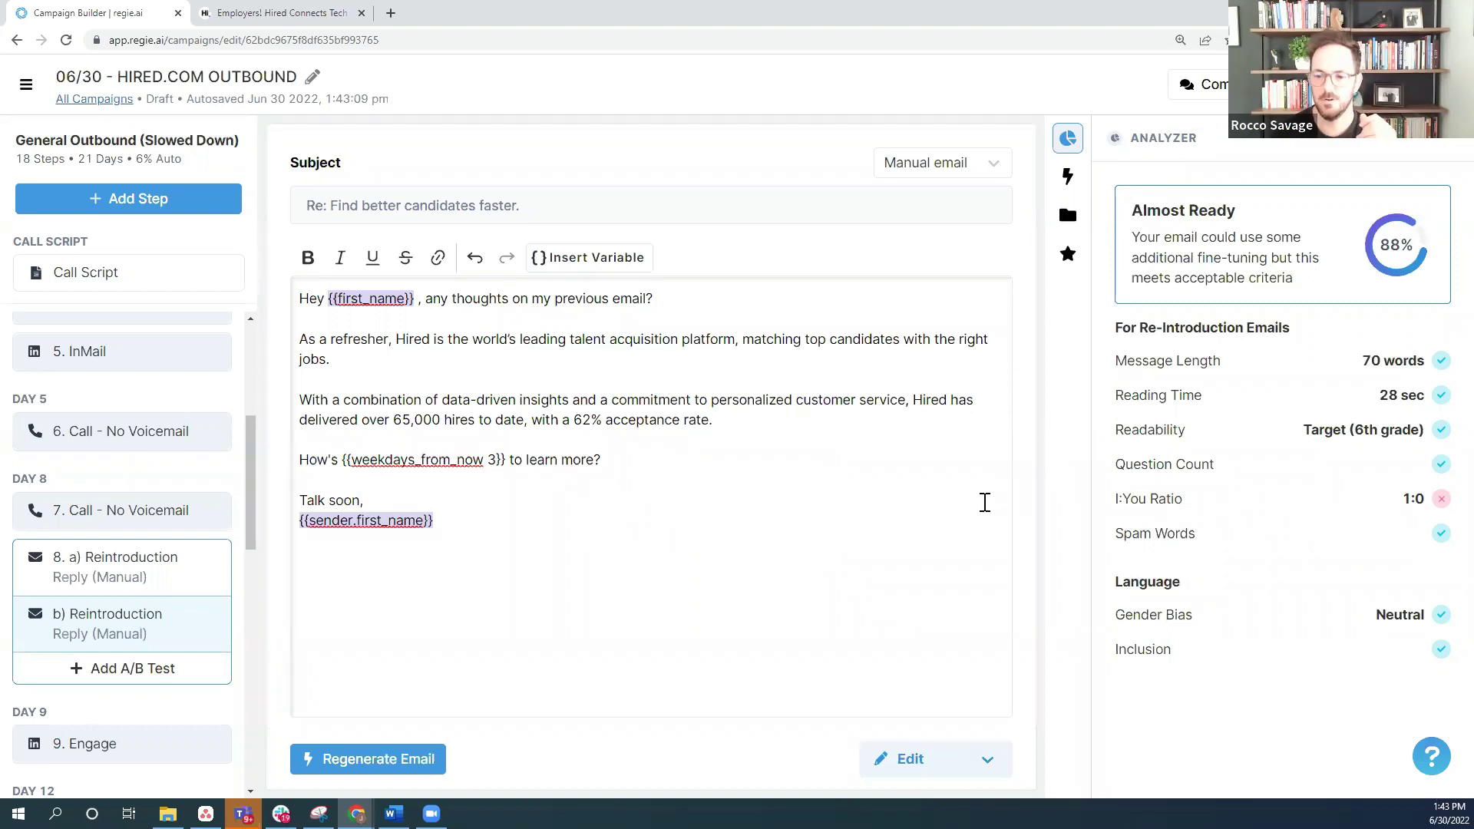
Step: Open the Day 12 reintroduction email, step 11, and add a duplicate of it as A/B test variant b
{"action": "left_click_drag", "start_coordinate": [252, 478], "coordinate": [250, 511]}
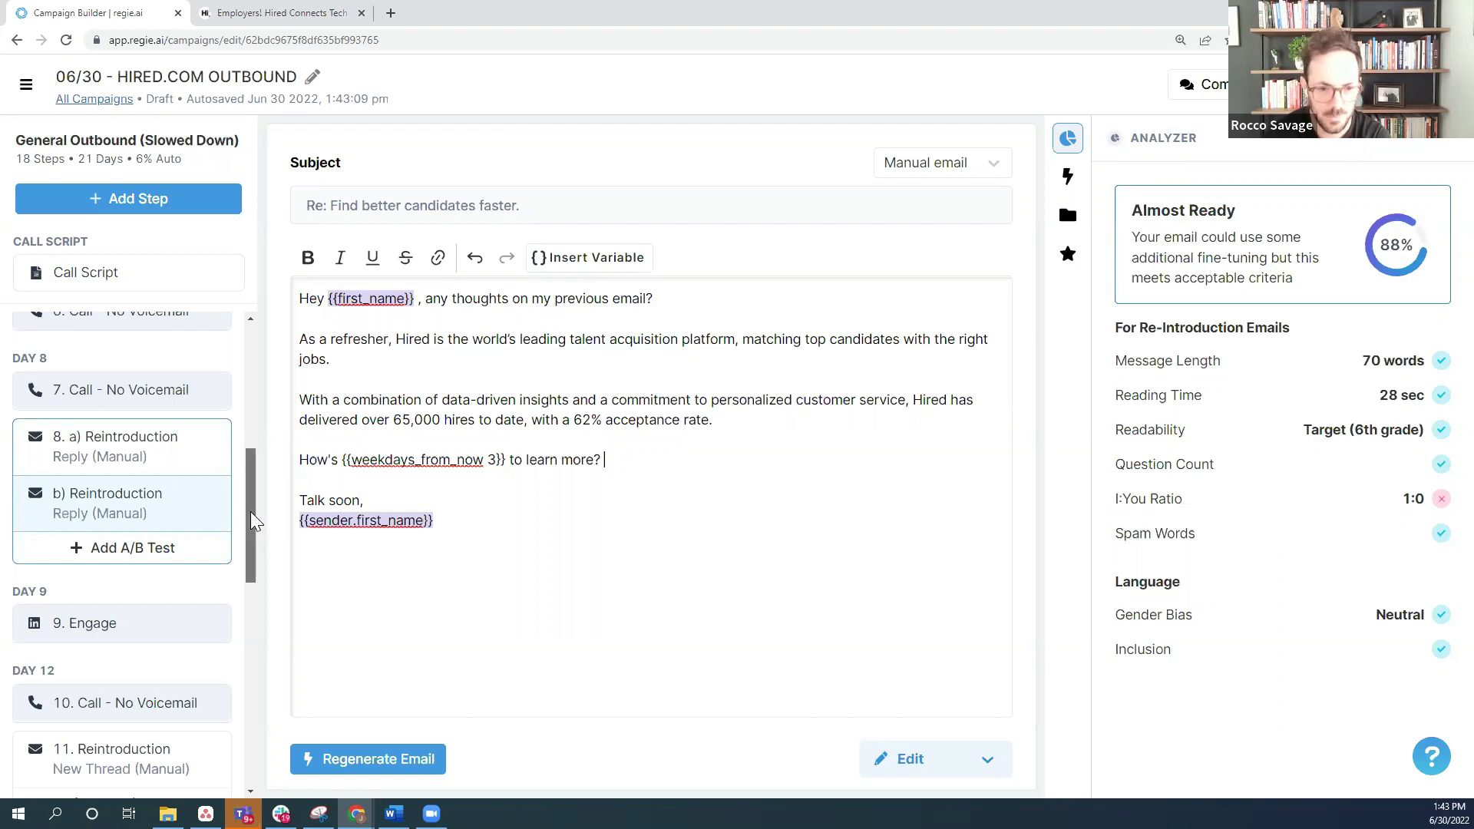
{"action": "left_click_drag", "start_coordinate": [253, 519], "coordinate": [236, 372]}
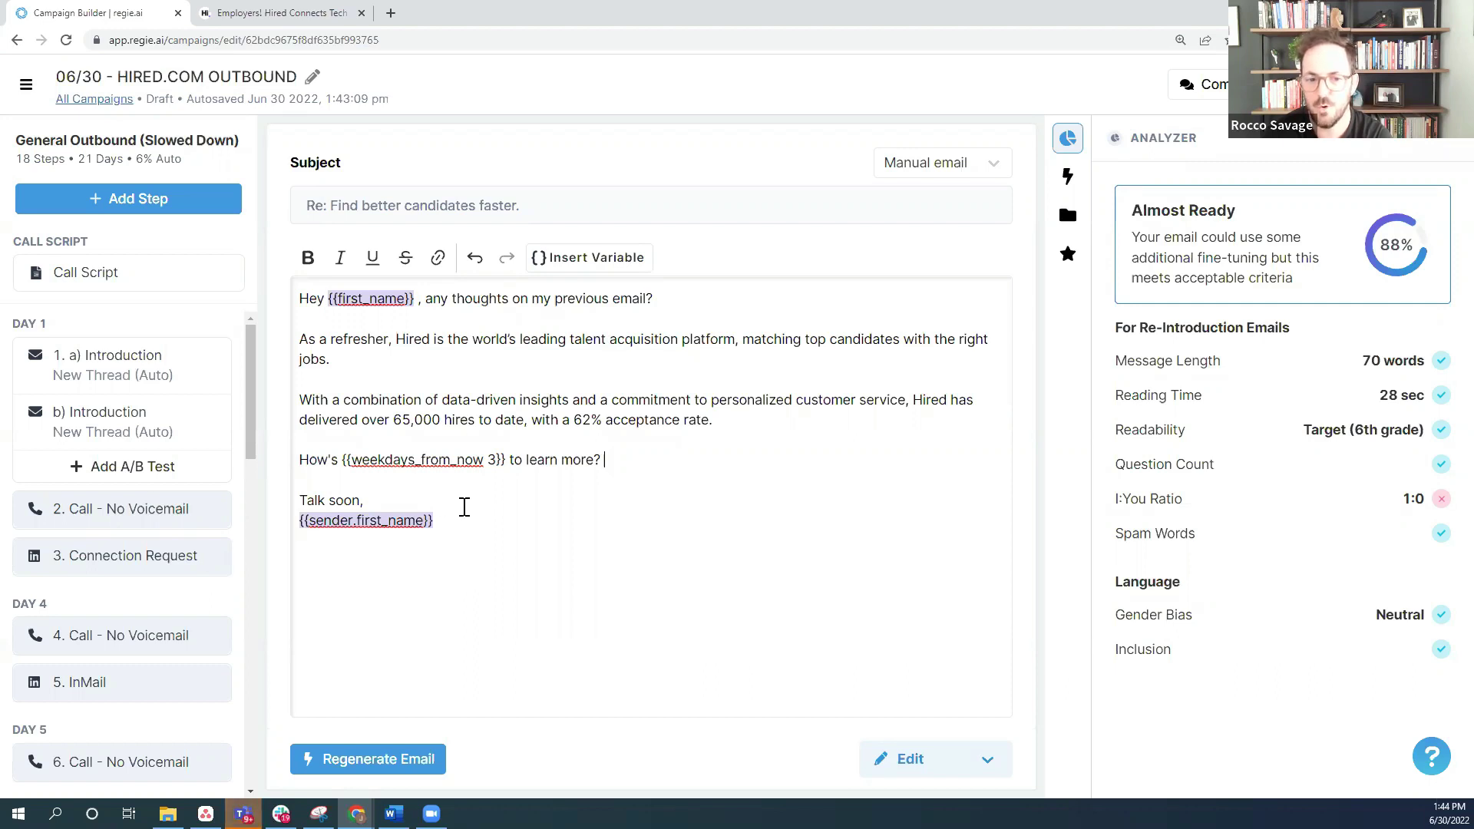
{"action": "scroll", "coordinate": [159, 558], "scroll_direction": "down", "scroll_amount": 1}
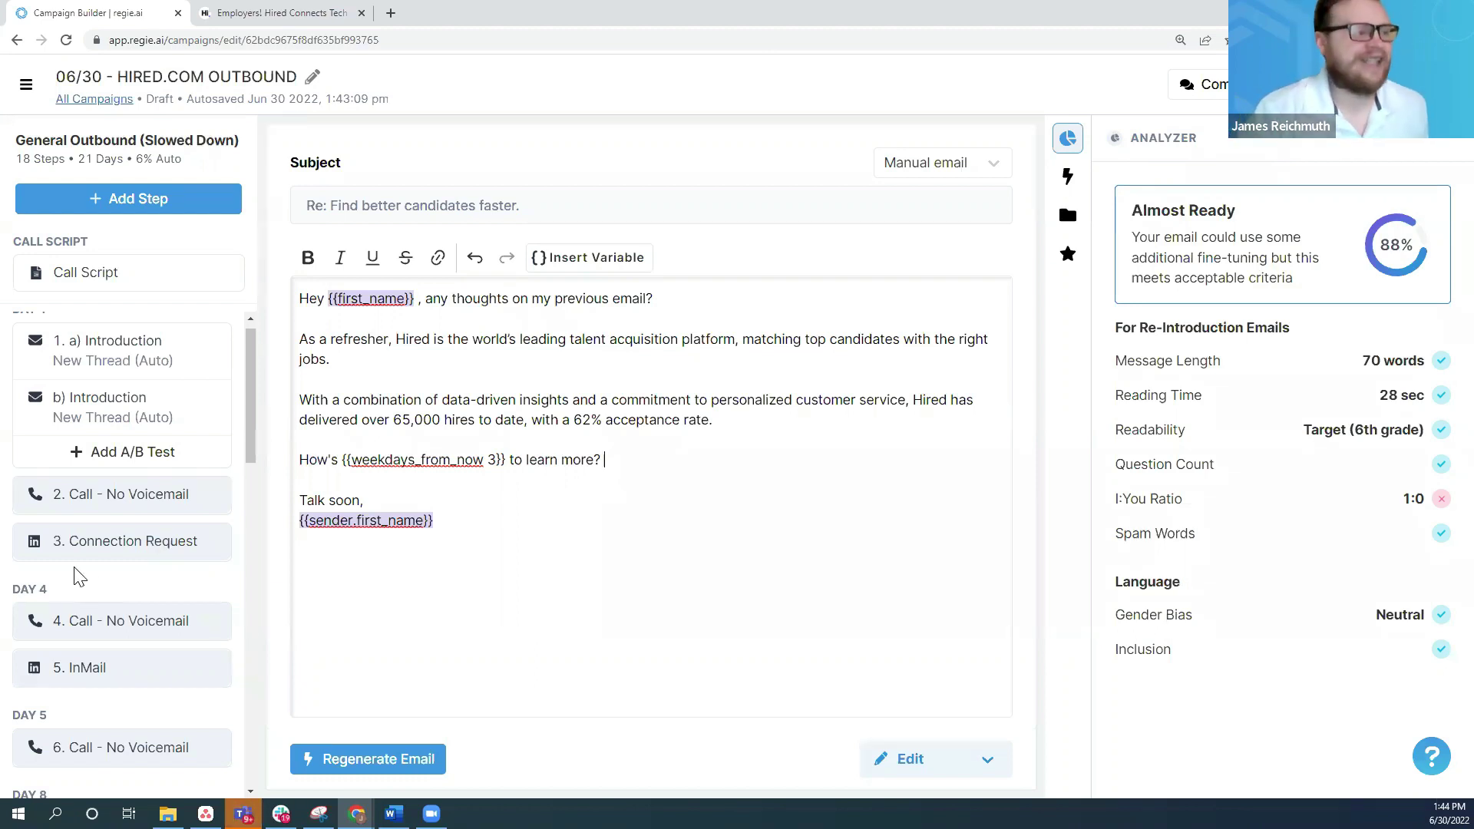
{"action": "scroll", "coordinate": [92, 568], "scroll_direction": "down", "scroll_amount": 5}
{"action": "scroll", "coordinate": [94, 578], "scroll_direction": "down", "scroll_amount": 3}
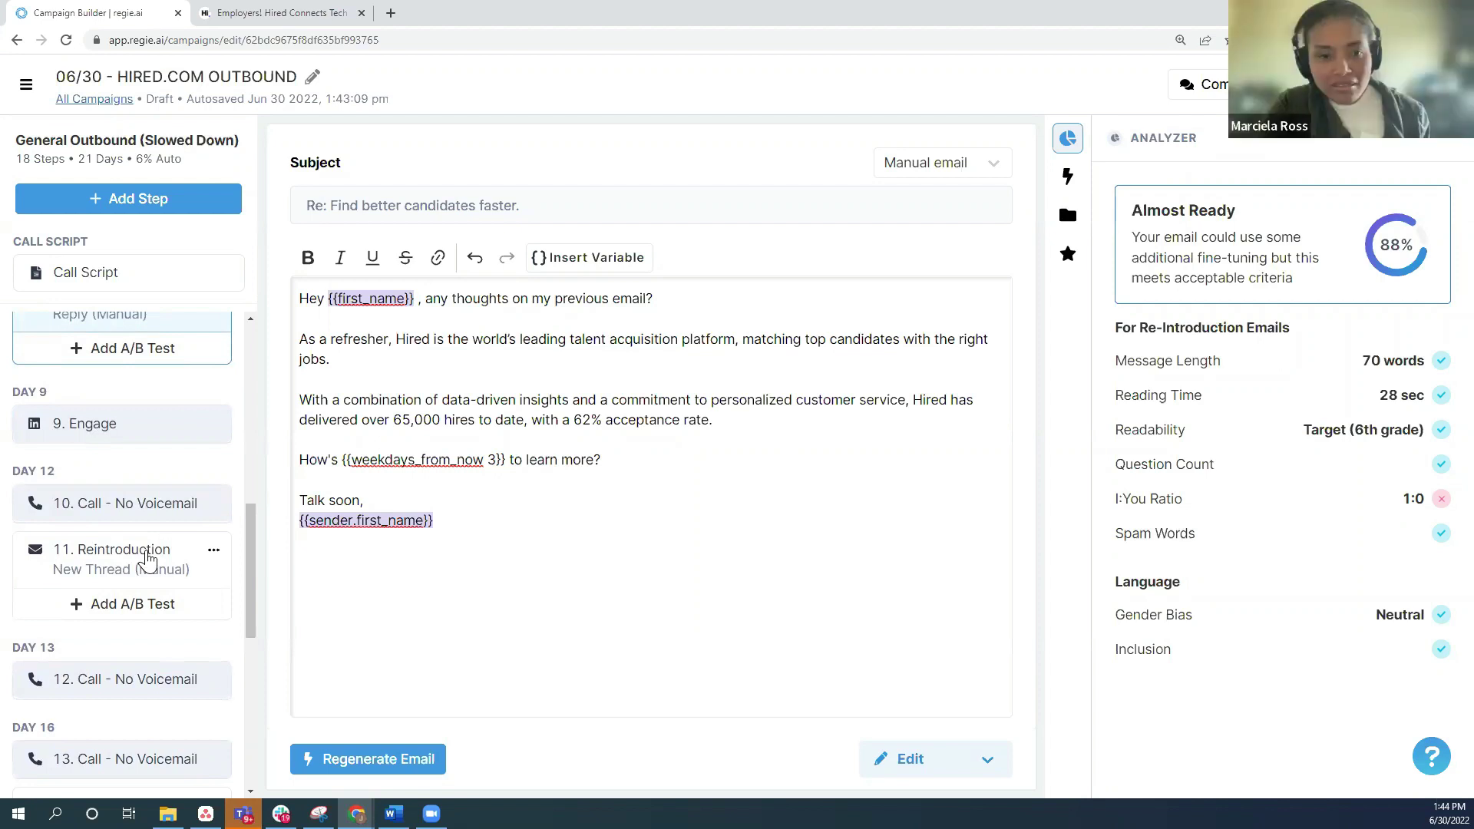
{"action": "left_click", "coordinate": [148, 561]}
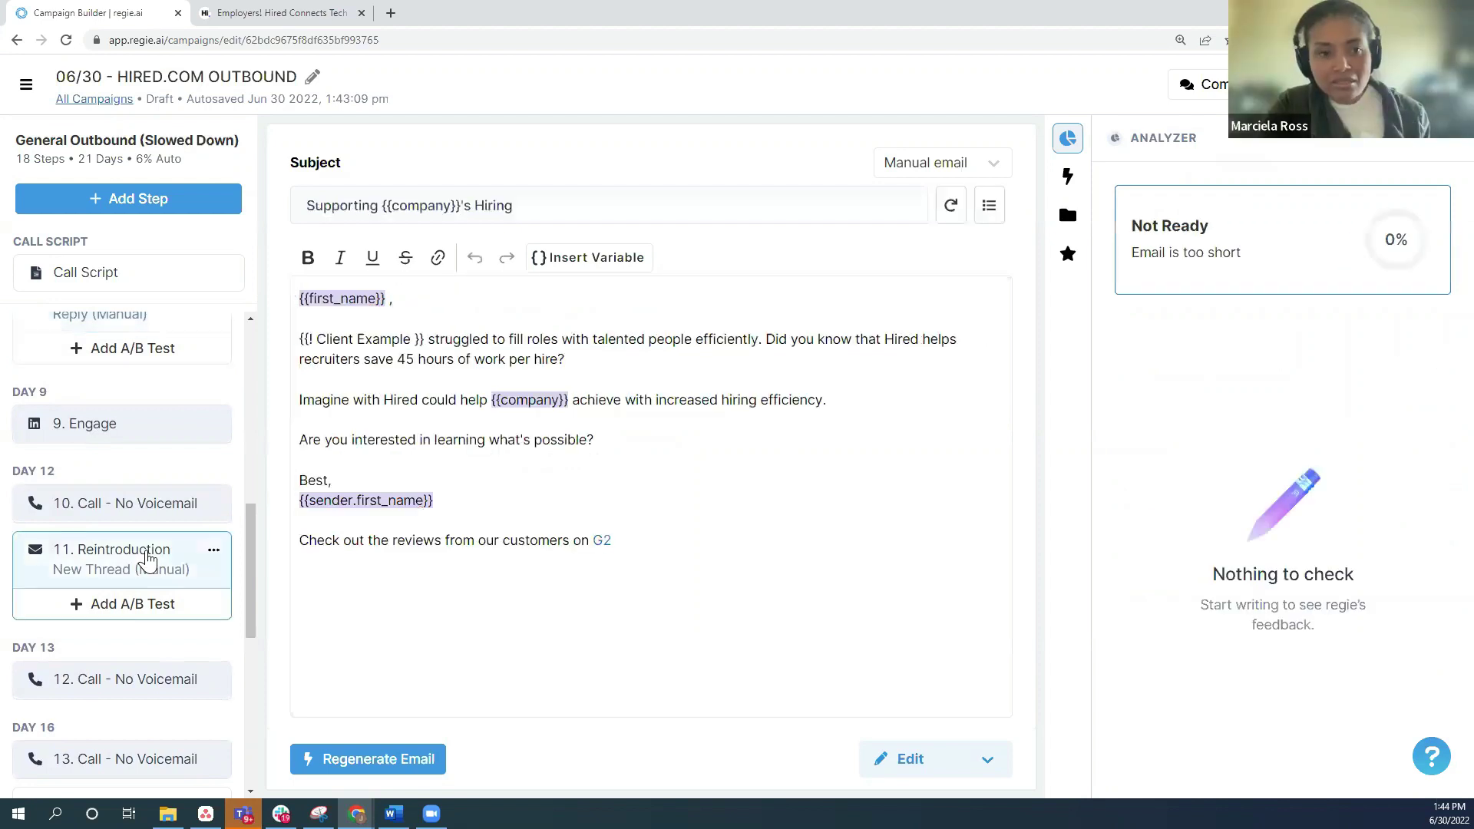
{"action": "left_click", "coordinate": [101, 611]}
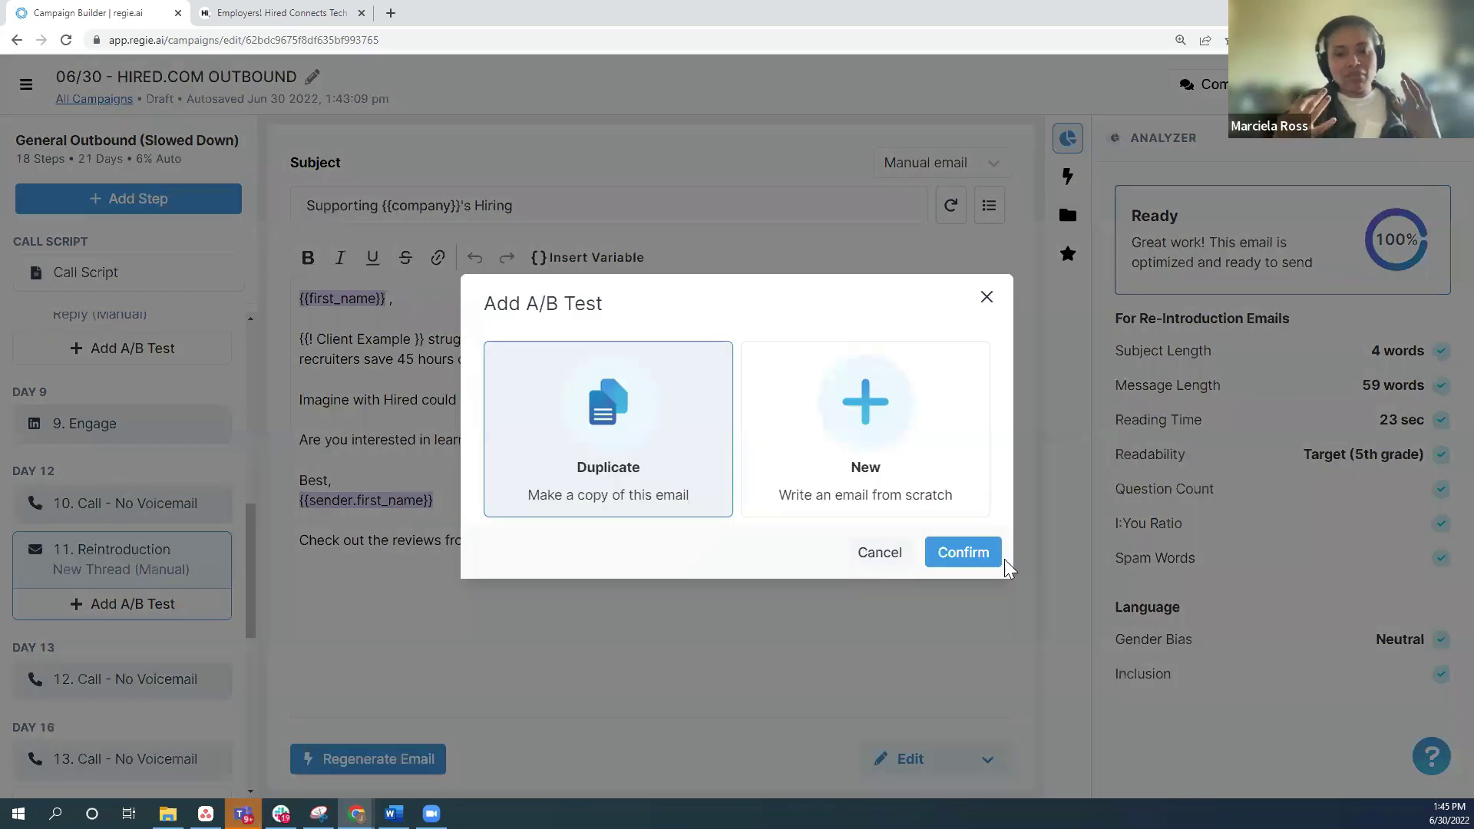
{"action": "left_click", "coordinate": [990, 564]}
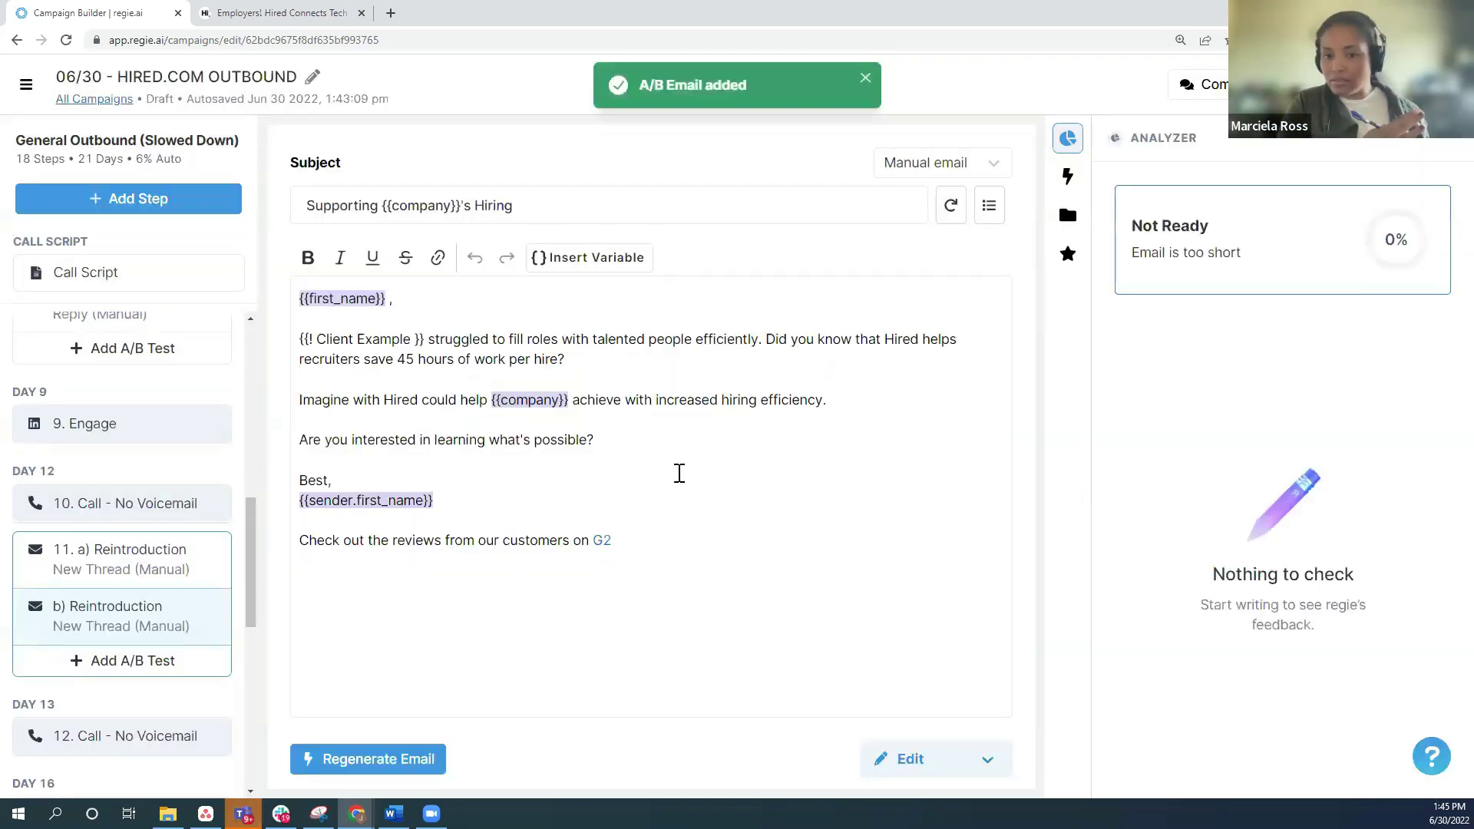
{"action": "left_click", "coordinate": [724, 487]}
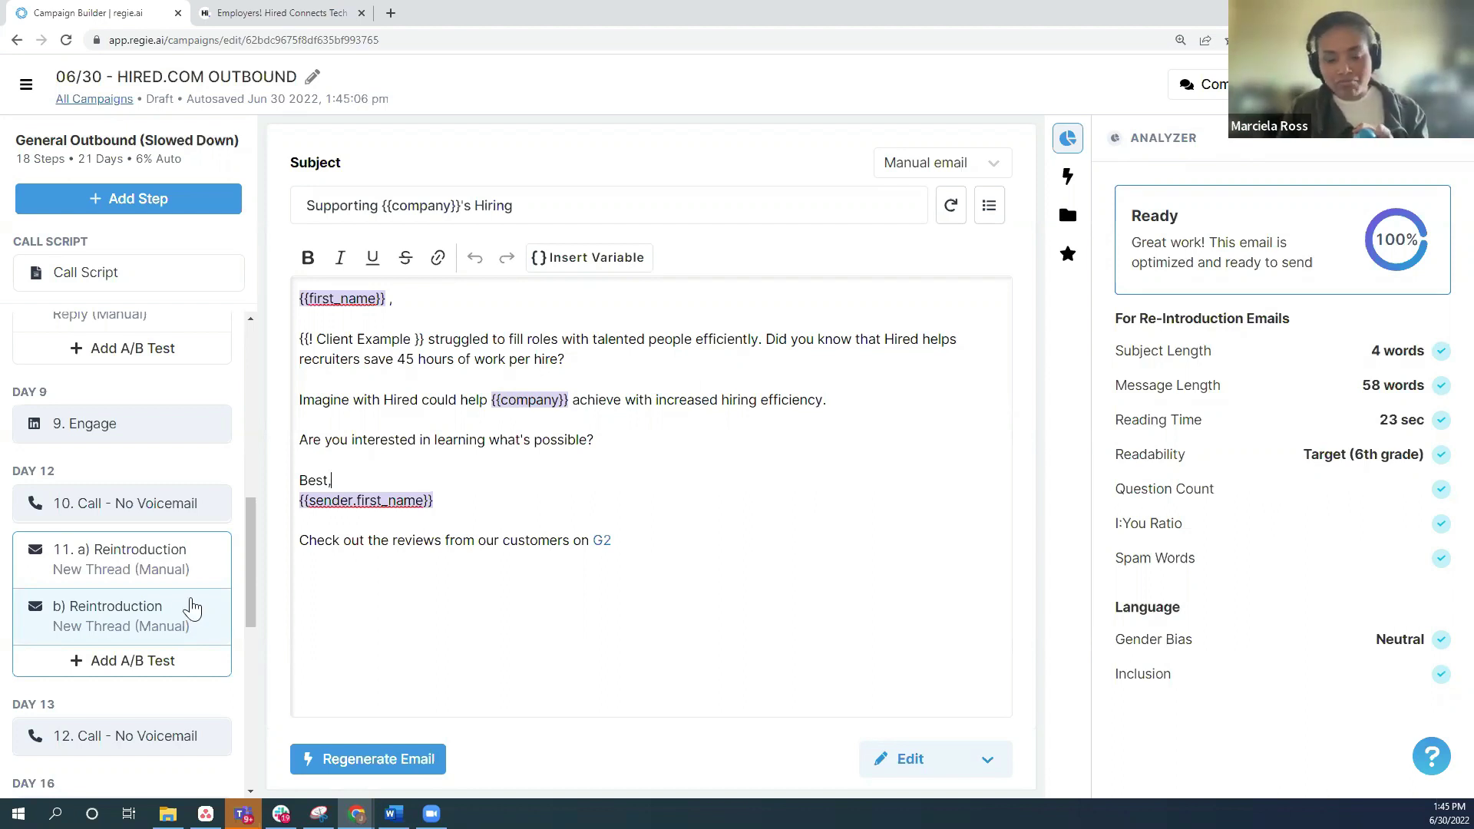
Step: In variant b, move "Did you know that Hired helps recruiters save 45 hours of work per hire?" into its own paragraph
{"action": "scroll", "coordinate": [192, 608], "scroll_direction": "down", "scroll_amount": 3}
{"action": "scroll", "coordinate": [196, 583], "scroll_direction": "up", "scroll_amount": 1}
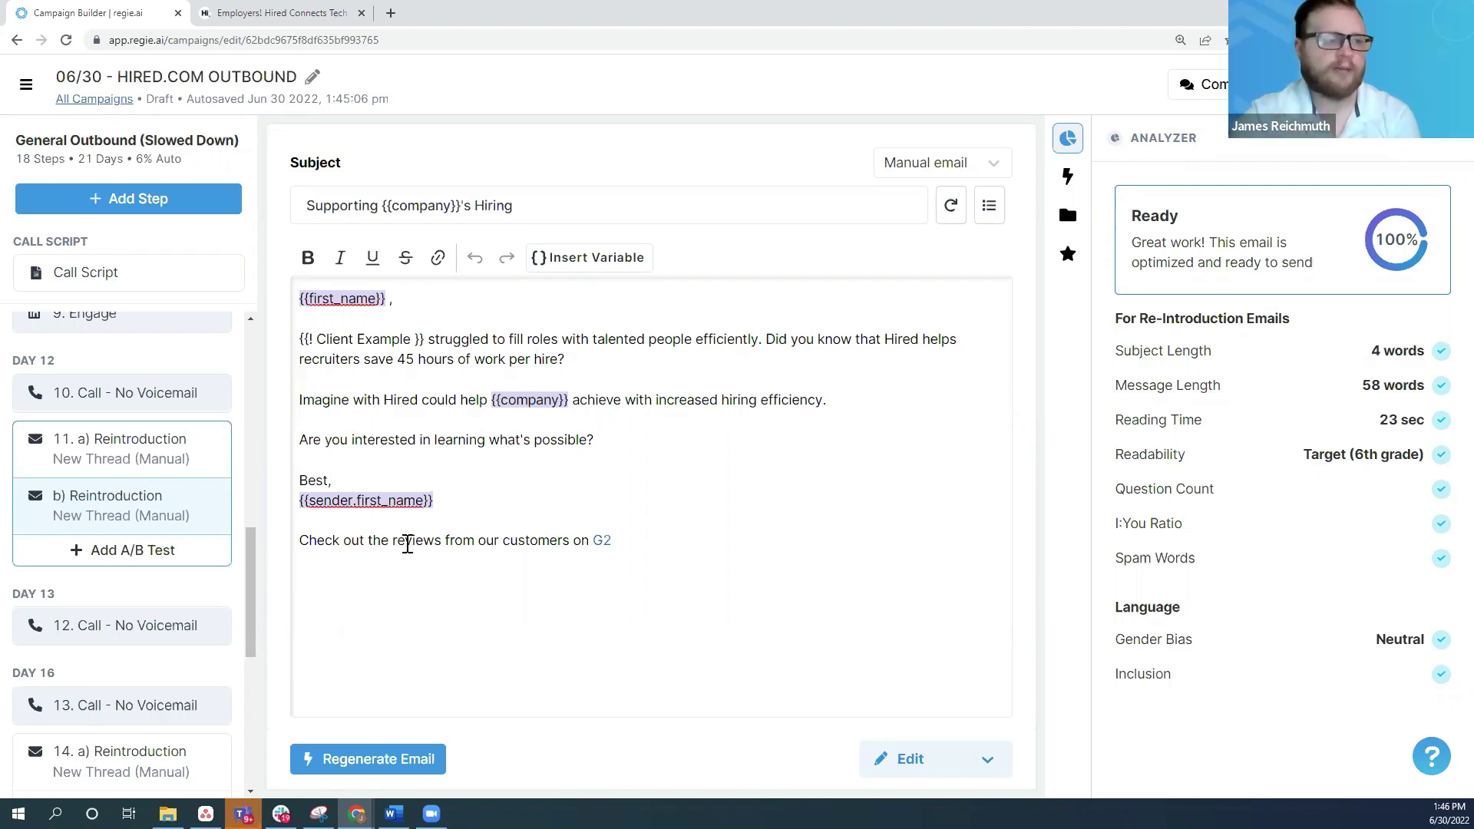
{"action": "left_click", "coordinate": [639, 542]}
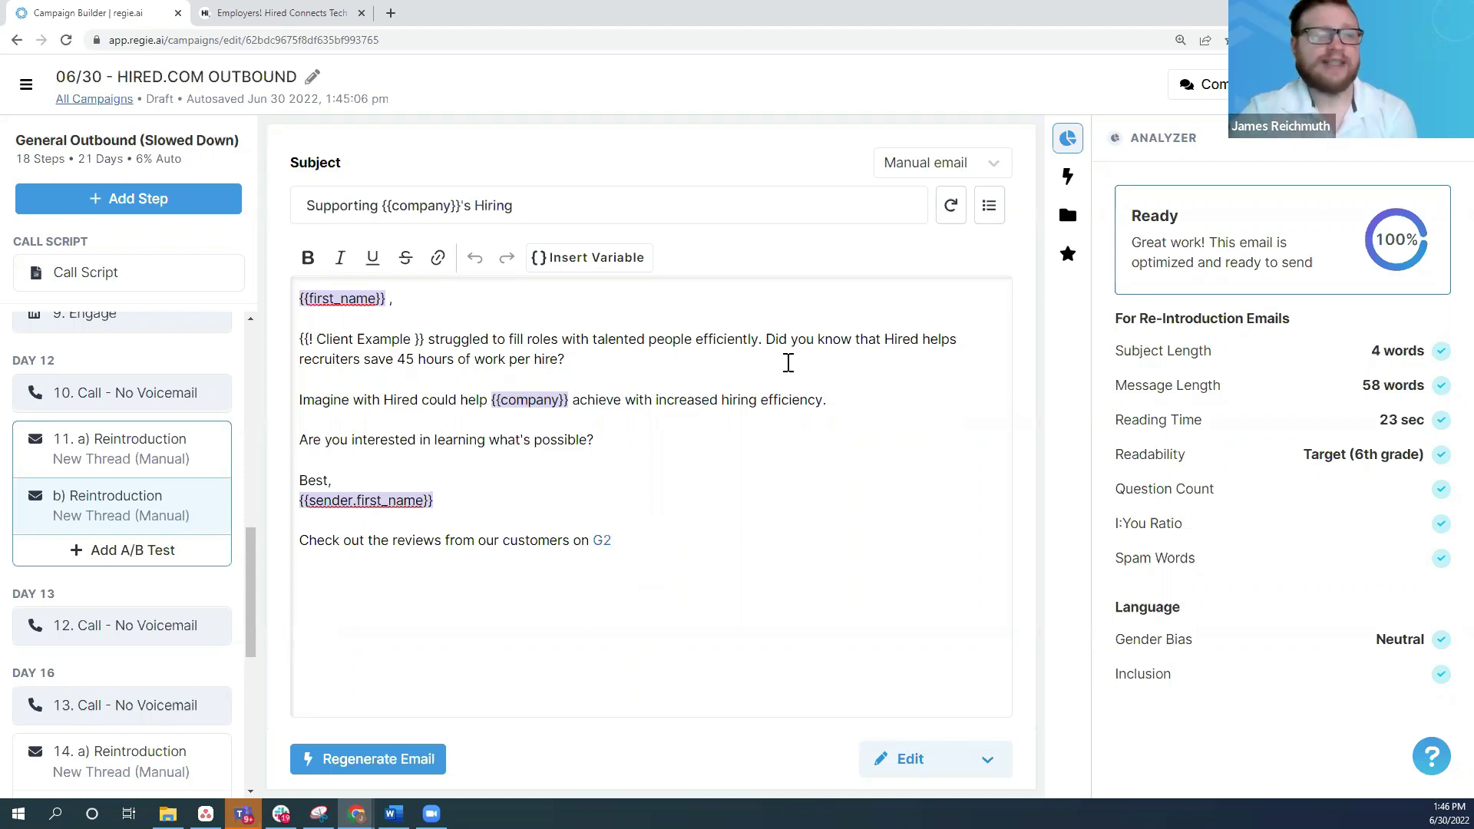
{"action": "left_click_drag", "start_coordinate": [783, 361], "coordinate": [770, 340]}
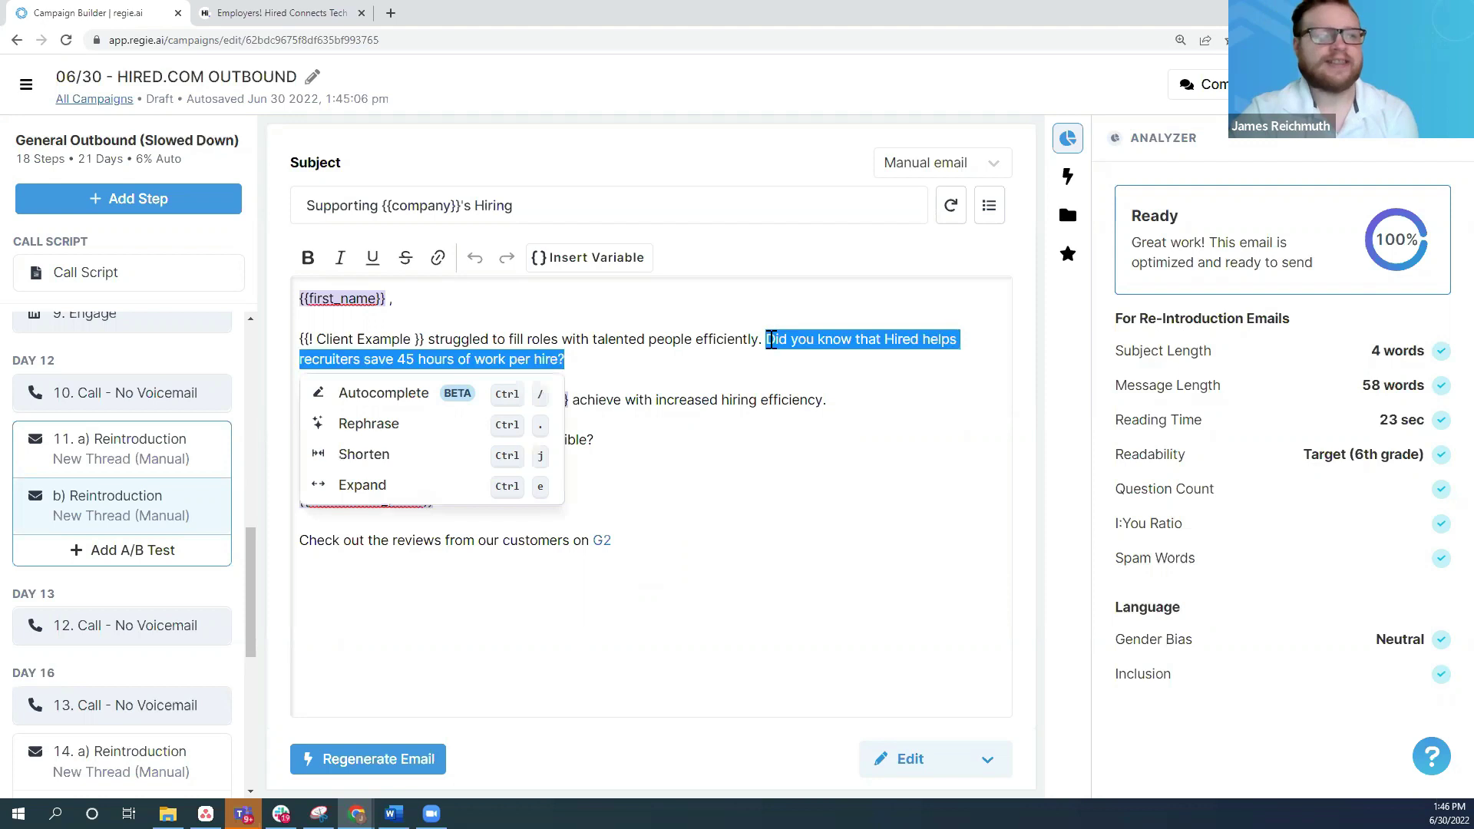
{"action": "left_click", "coordinate": [725, 359]}
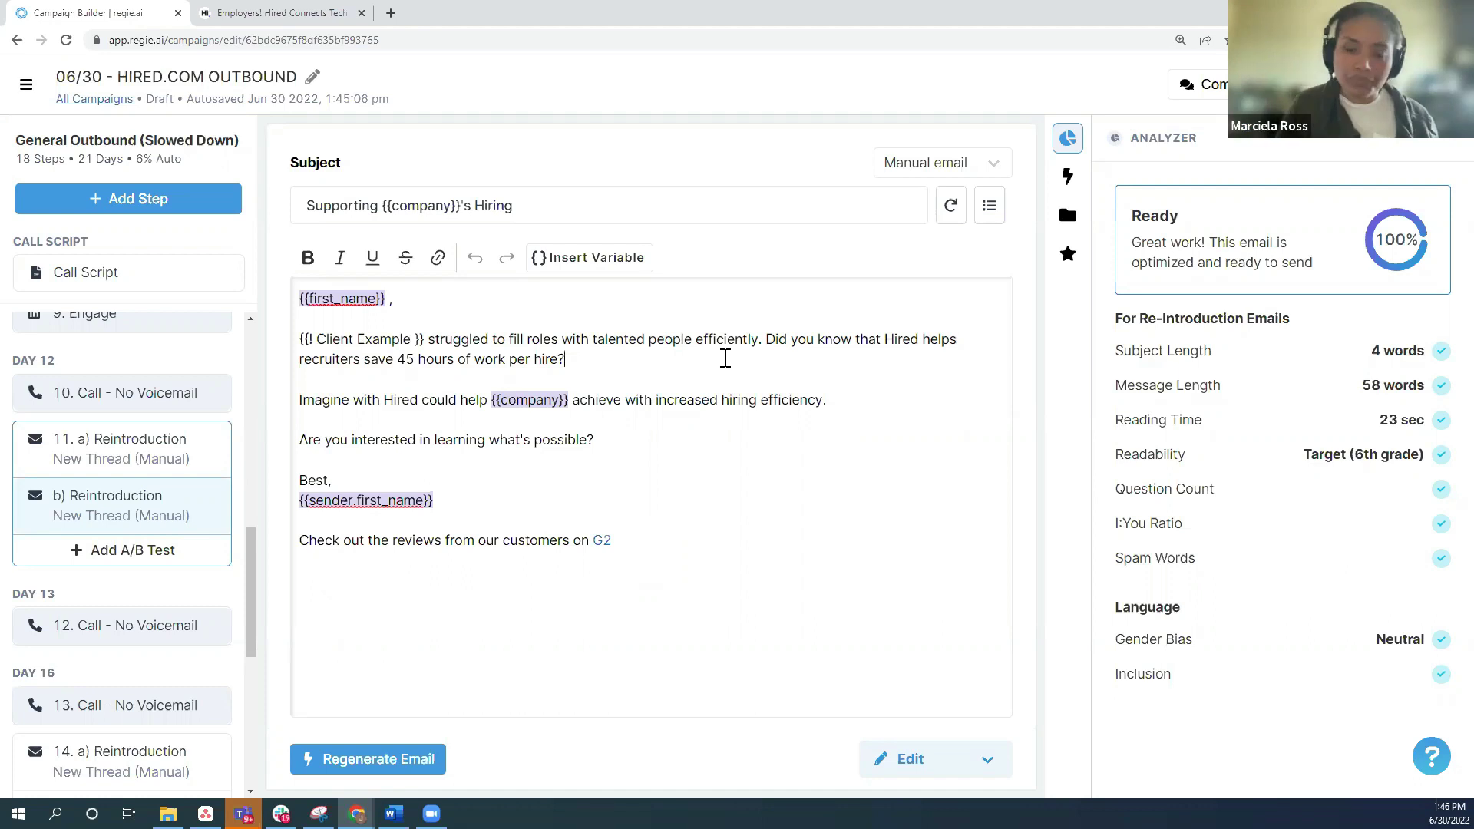
{"action": "left_click", "coordinate": [765, 340]}
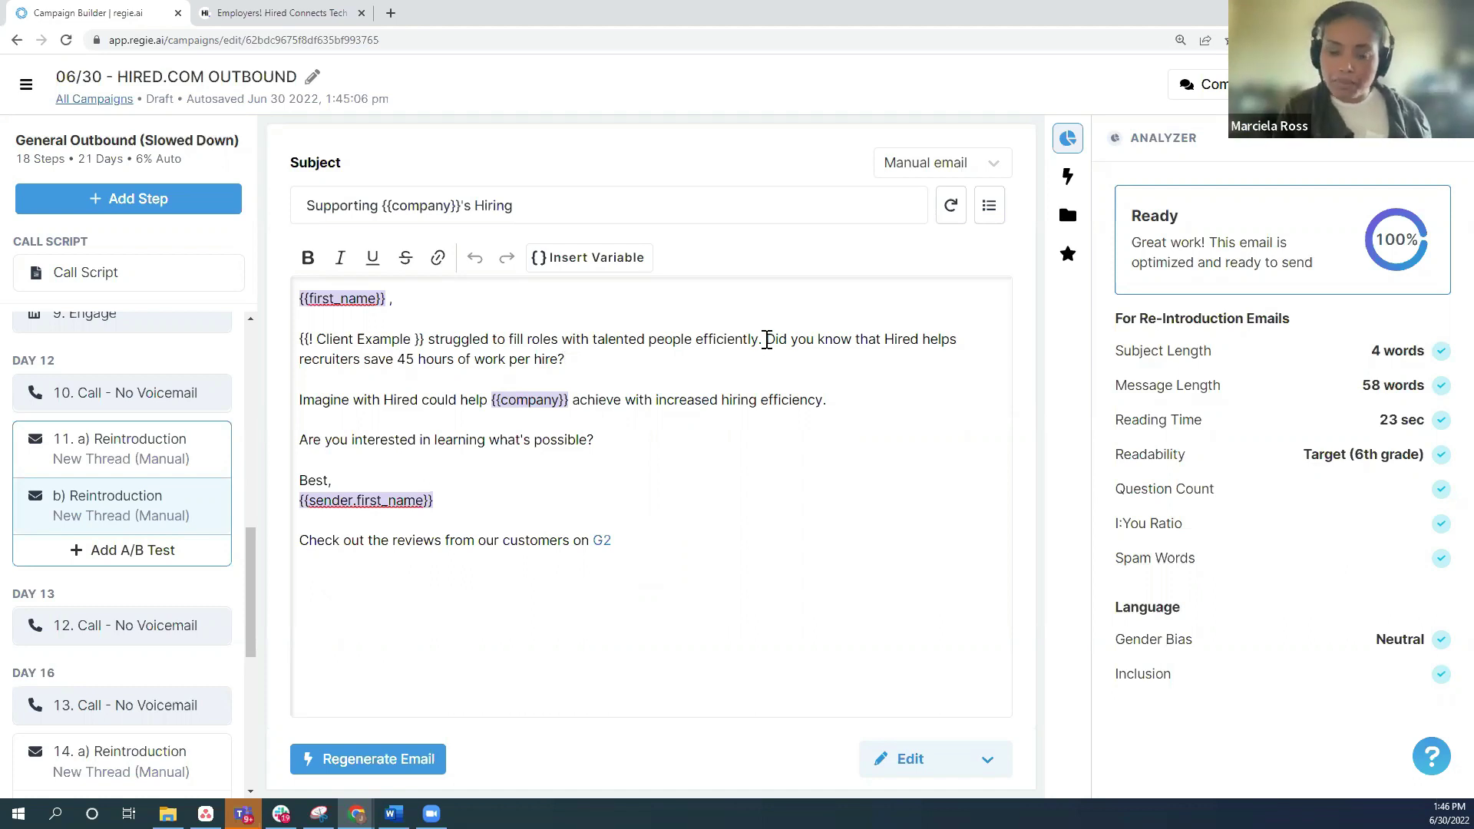
{"action": "key", "text": "Return"}
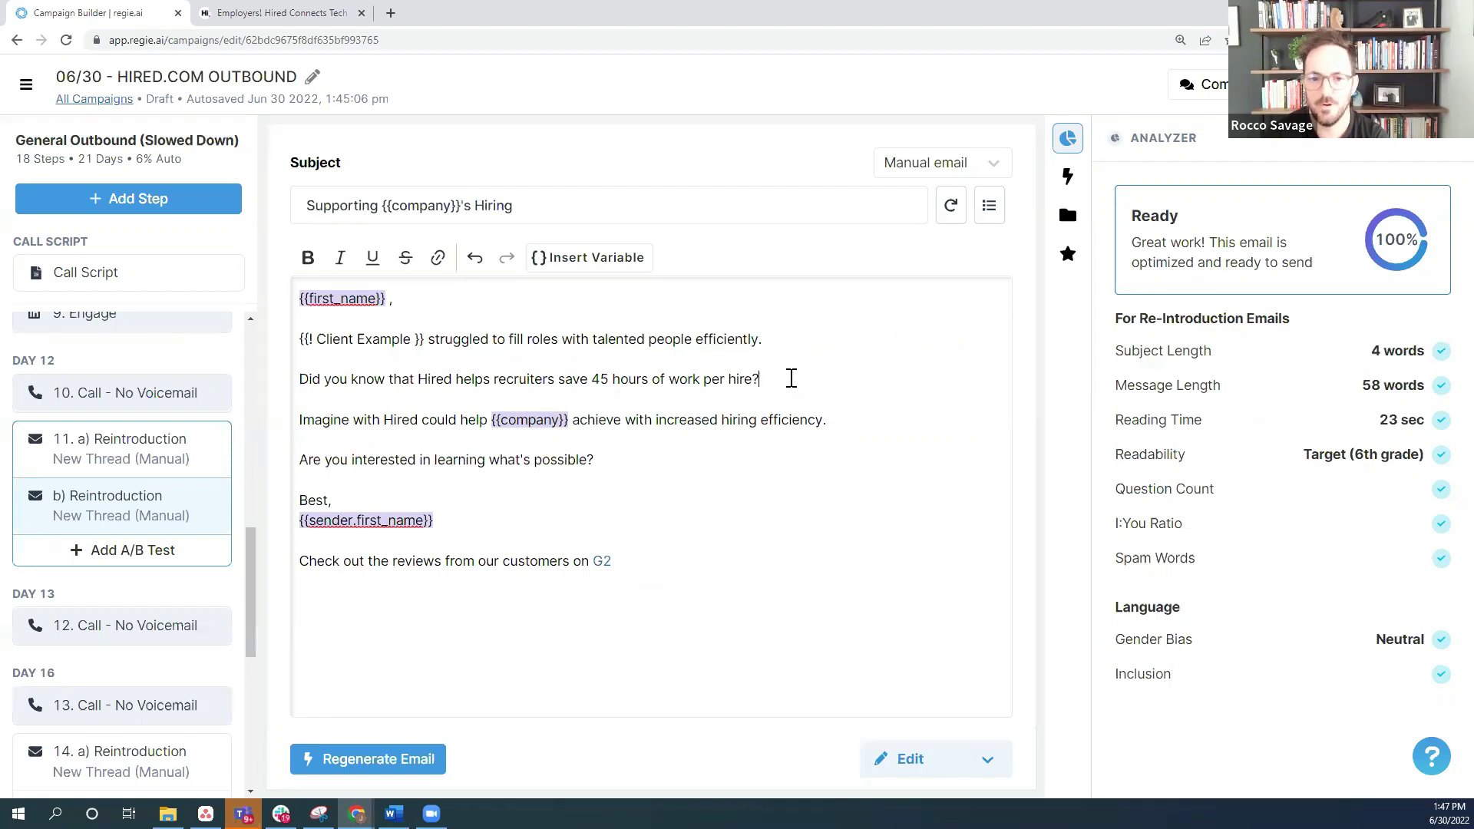
Step: Start a new paragraph below the "Did you know" question with the text "ACME reduc"
{"action": "key", "text": "Return"}
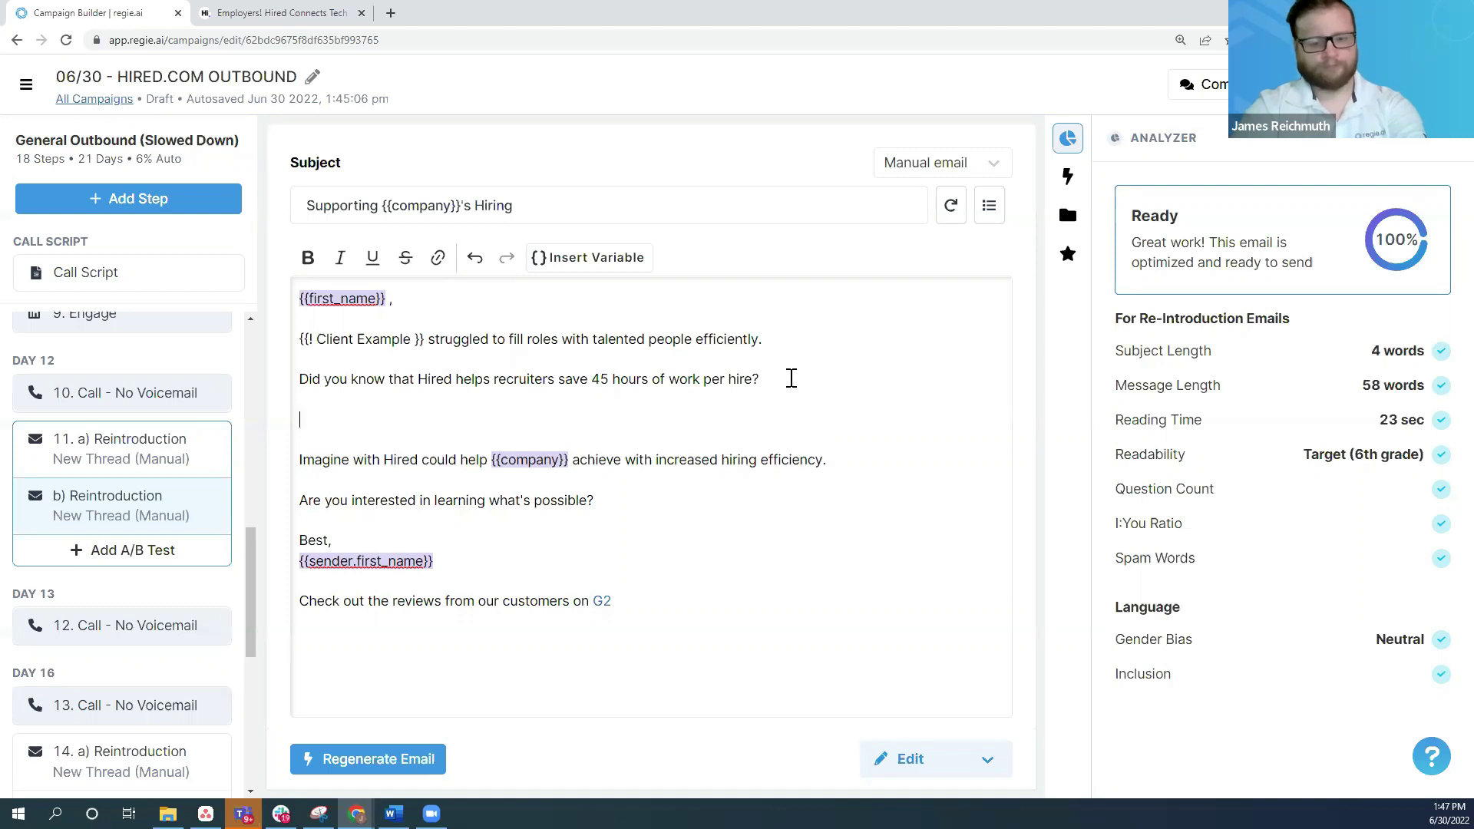
{"action": "type", "text": "ACM"}
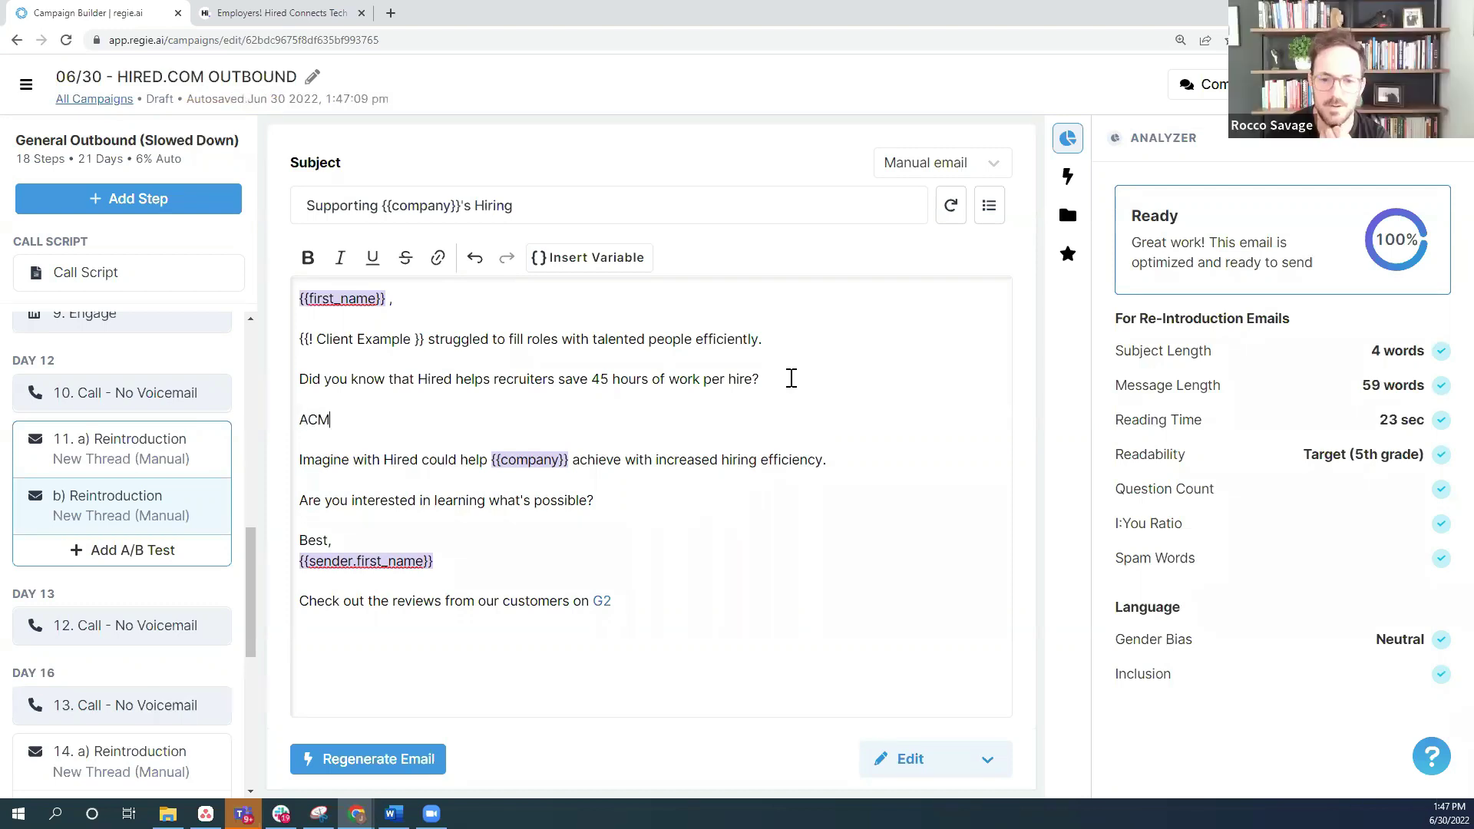
{"action": "type", "text": "E reduc"}
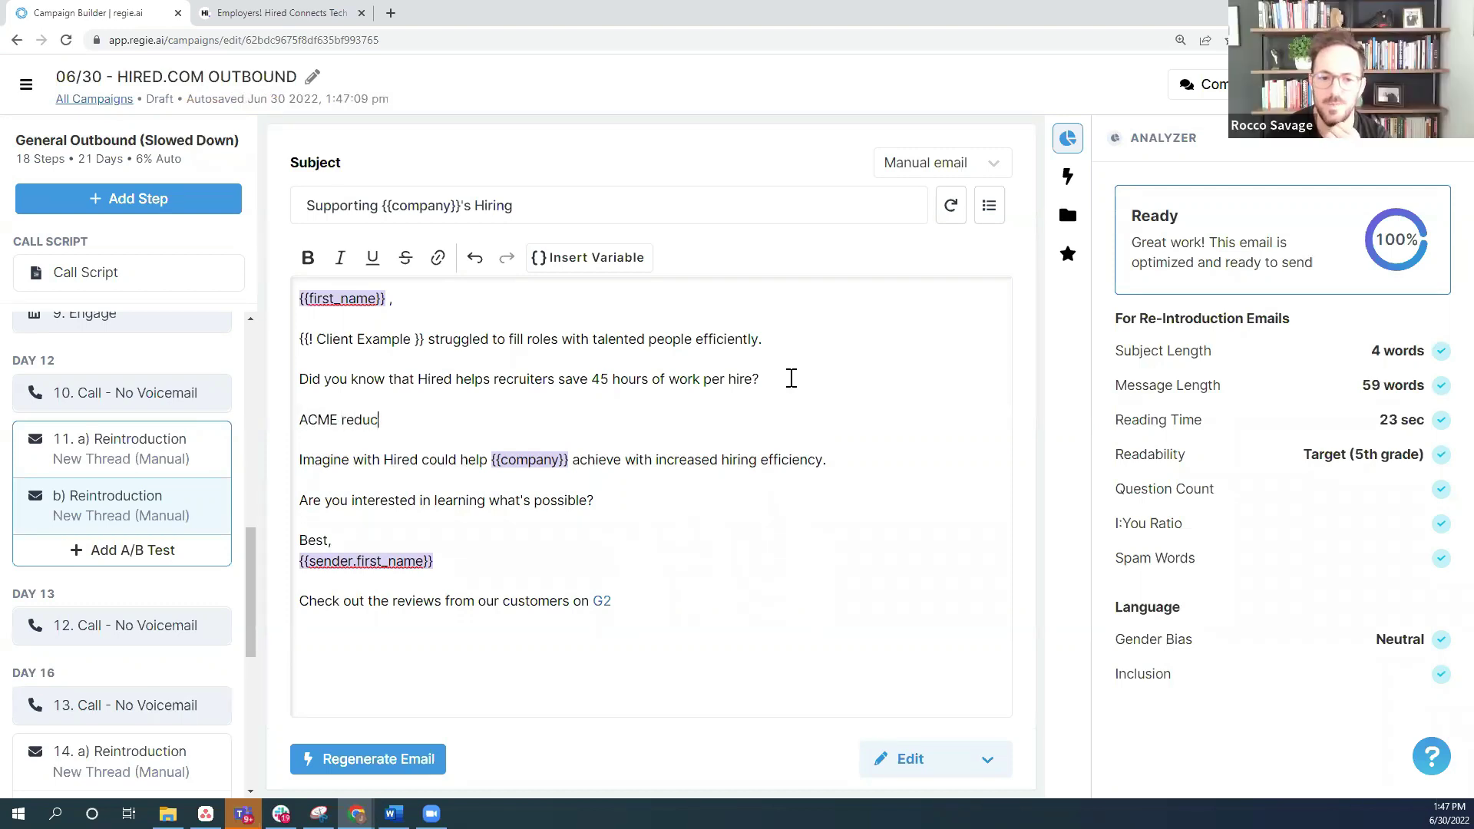
{"action": "left_click_drag", "start_coordinate": [504, 415], "coordinate": [314, 376]}
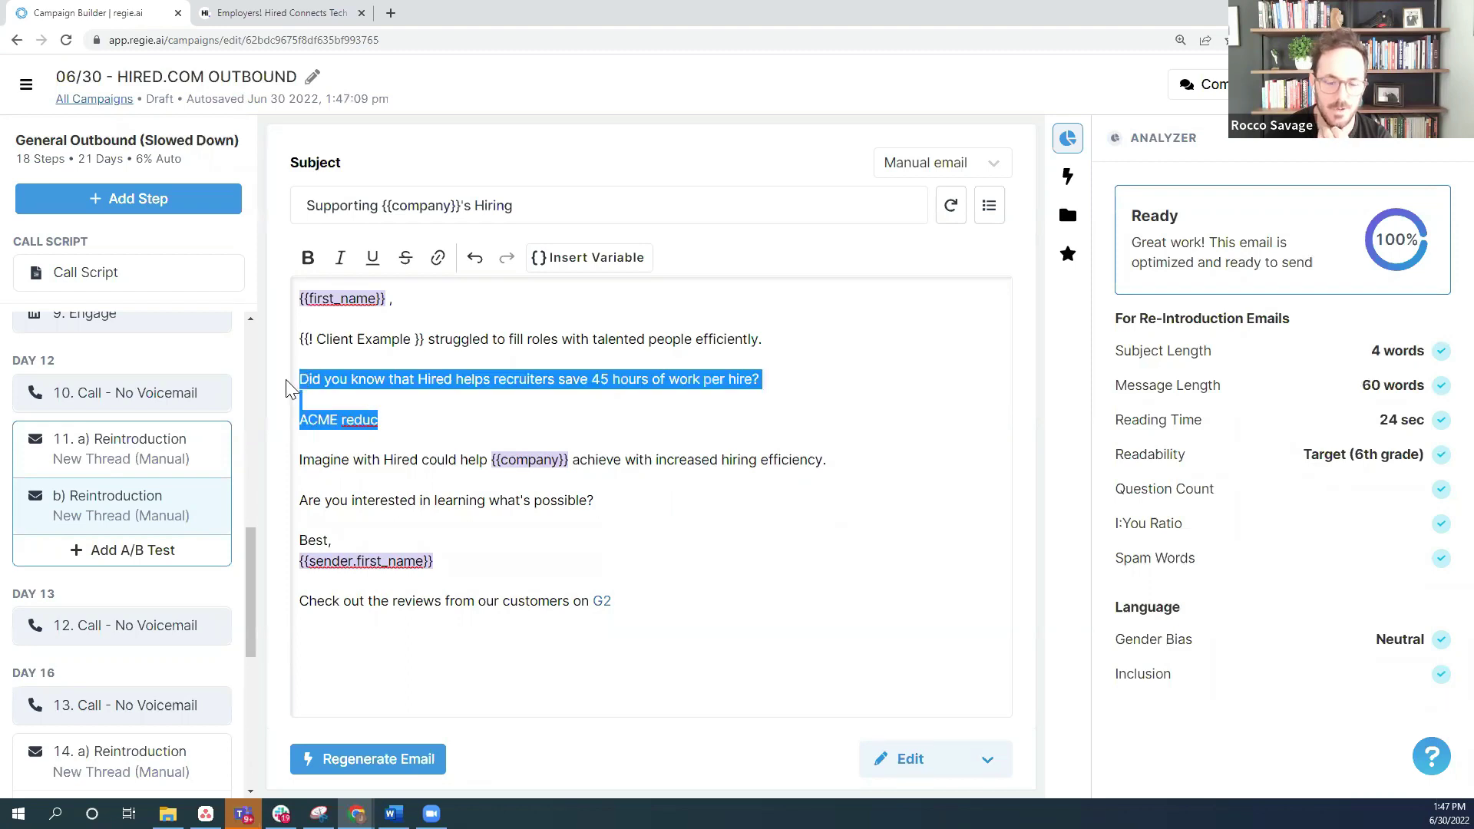
{"action": "type", "text": "ACME red"}
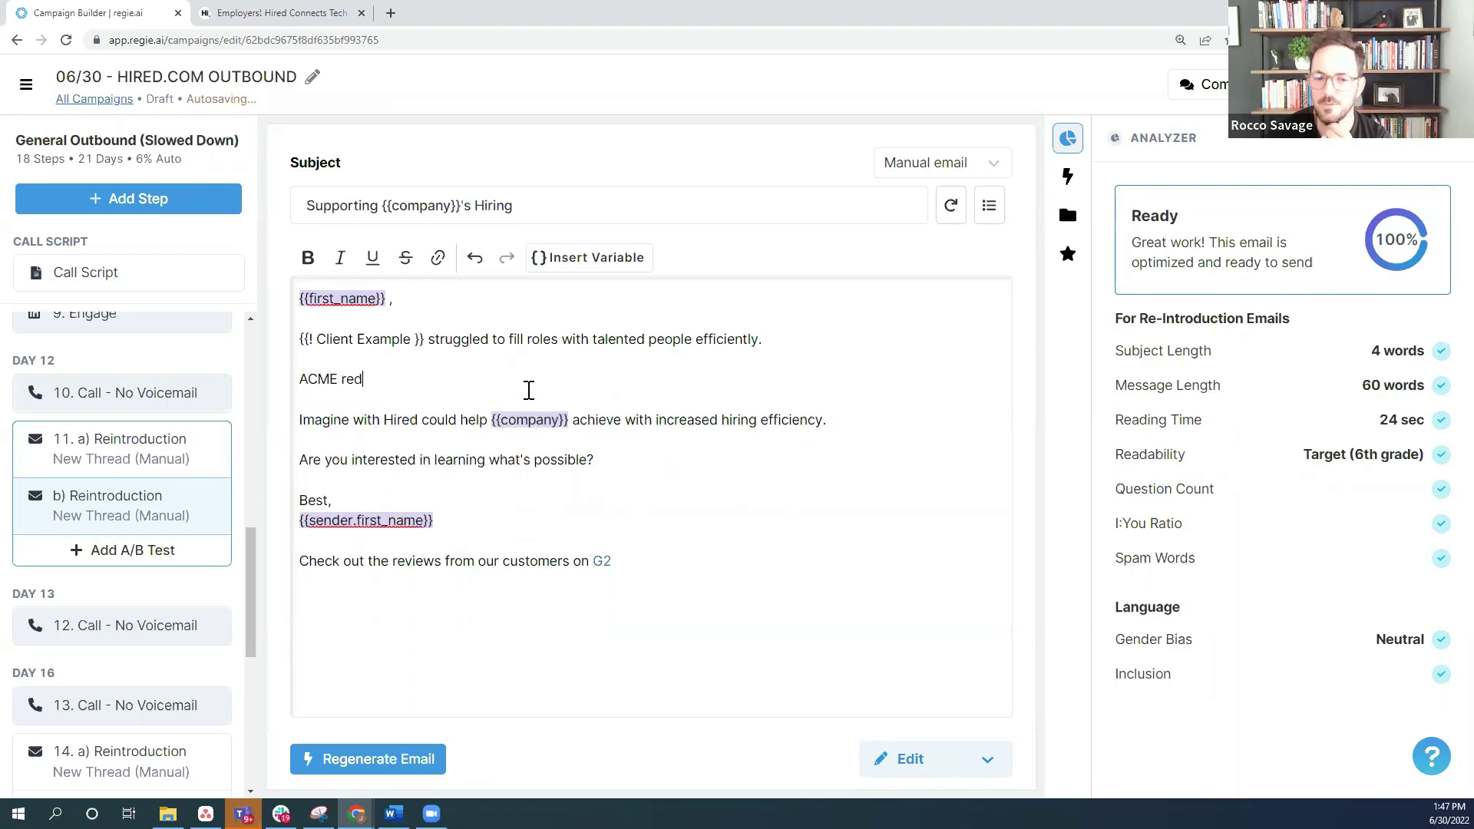
{"action": "type", "text": "uced hi"}
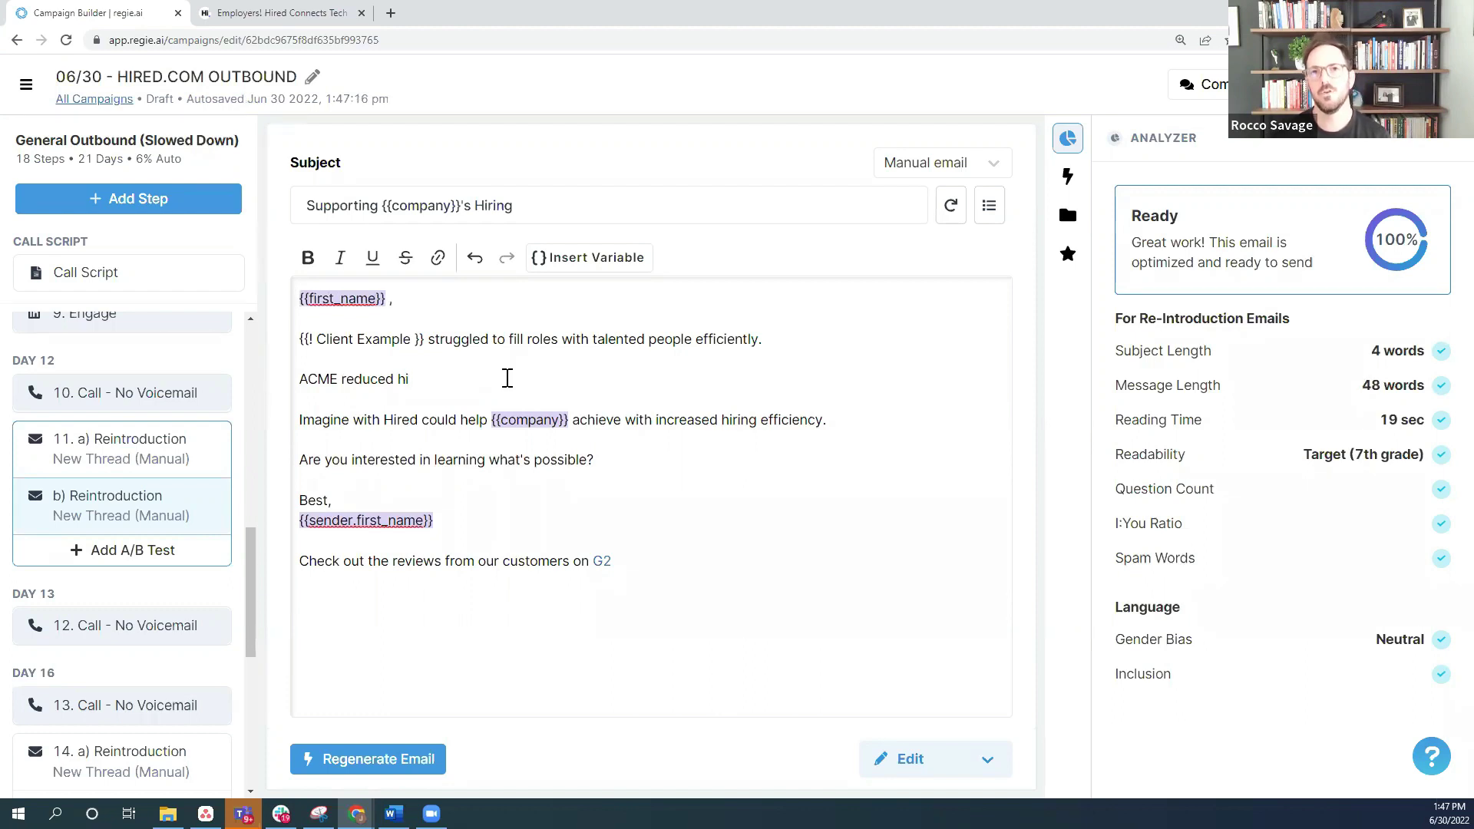
{"action": "key", "text": "ctrl+z"}
{"action": "key", "text": "ctrl+z"}
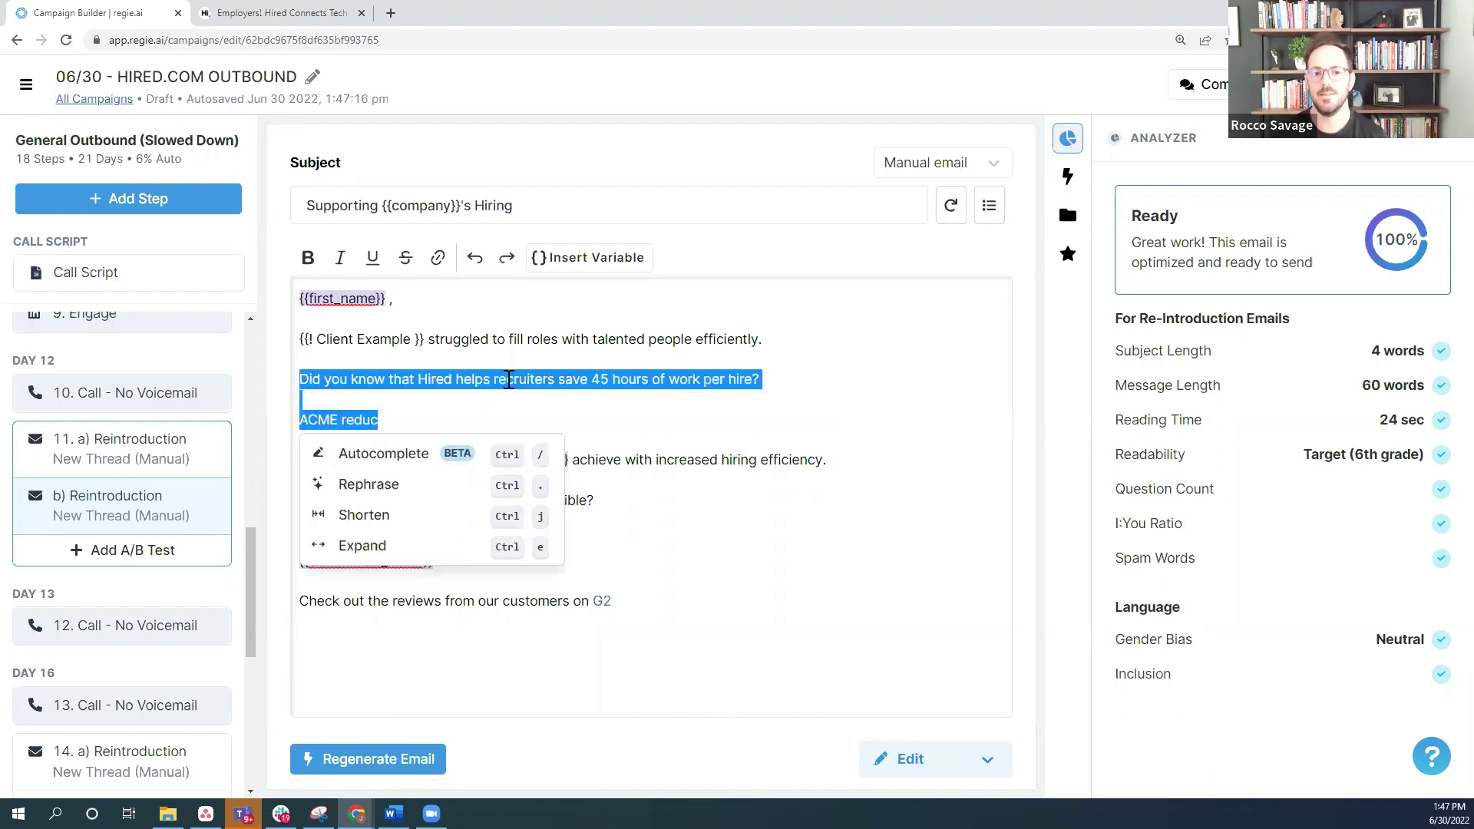
Step: Complete the new line to read "ACME reduced hiring by up to 45 hours"
{"action": "left_click", "coordinate": [429, 417]}
{"action": "type", "text": "ed hiring by up to 45 hours"}
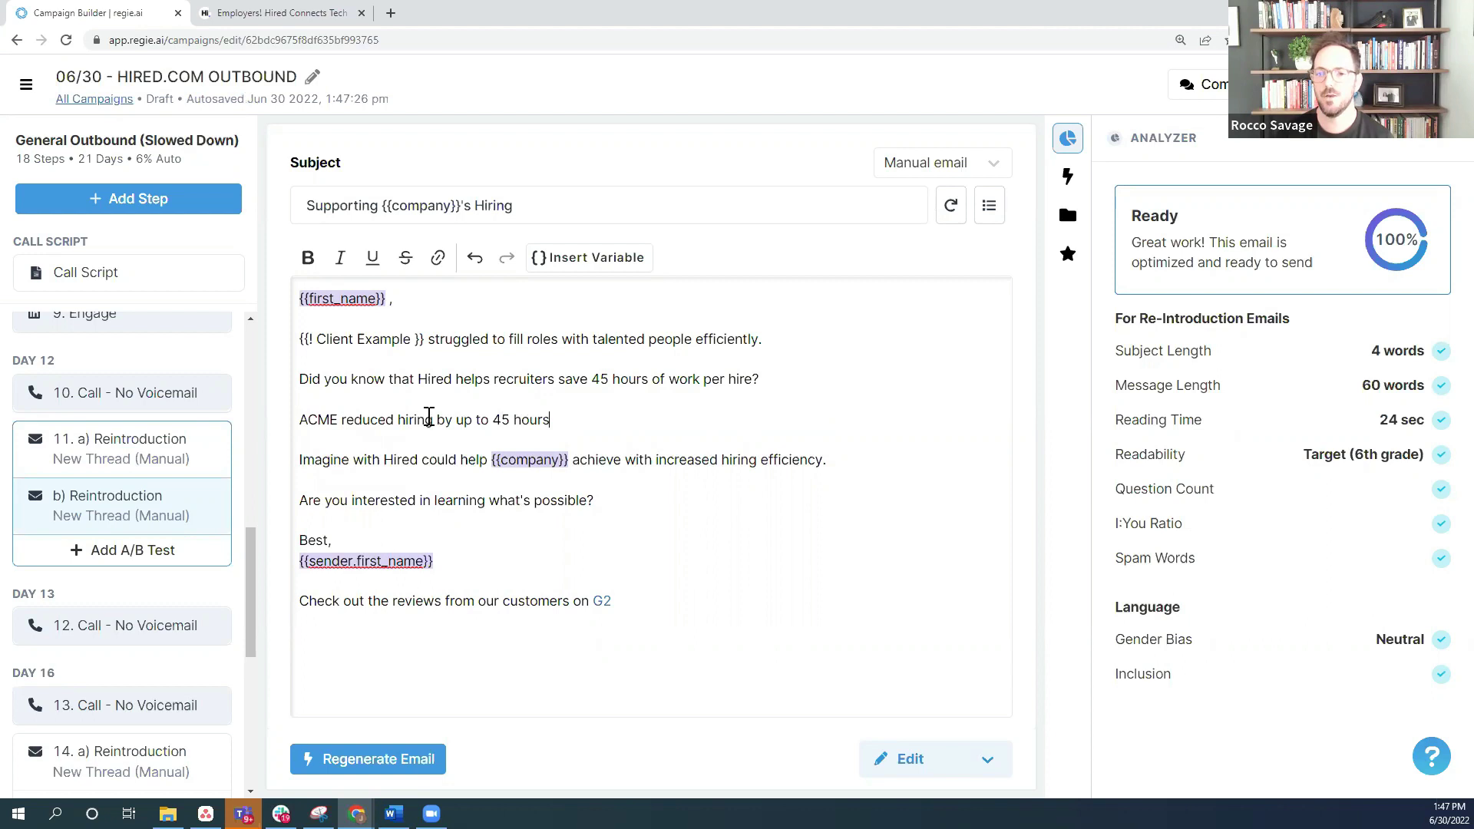
Step: Reword the new line to read "ACME helped their recruiters save up to 45 hours of work per hire"
{"action": "key", "text": "BackSpace"}
{"action": "key", "text": "BackSpace"}
{"action": "key", "text": "BackSpace"}
{"action": "key", "text": "BackSpace"}
{"action": "key", "text": "BackSpace"}
{"action": "key", "text": "BackSpace"}
{"action": "key", "text": "BackSpace"}
{"action": "key", "text": "BackSpace"}
{"action": "key", "text": "BackSpace"}
{"action": "key", "text": "BackSpace"}
{"action": "key", "text": "BackSpace"}
{"action": "key", "text": "BackSpace"}
{"action": "key", "text": "BackSpace"}
{"action": "key", "text": "BackSpace"}
{"action": "key", "text": "BackSpace"}
{"action": "key", "text": "BackSpace"}
{"action": "key", "text": "BackSpace"}
{"action": "key", "text": "BackSpace"}
{"action": "key", "text": "BackSpace"}
{"action": "key", "text": "BackSpace"}
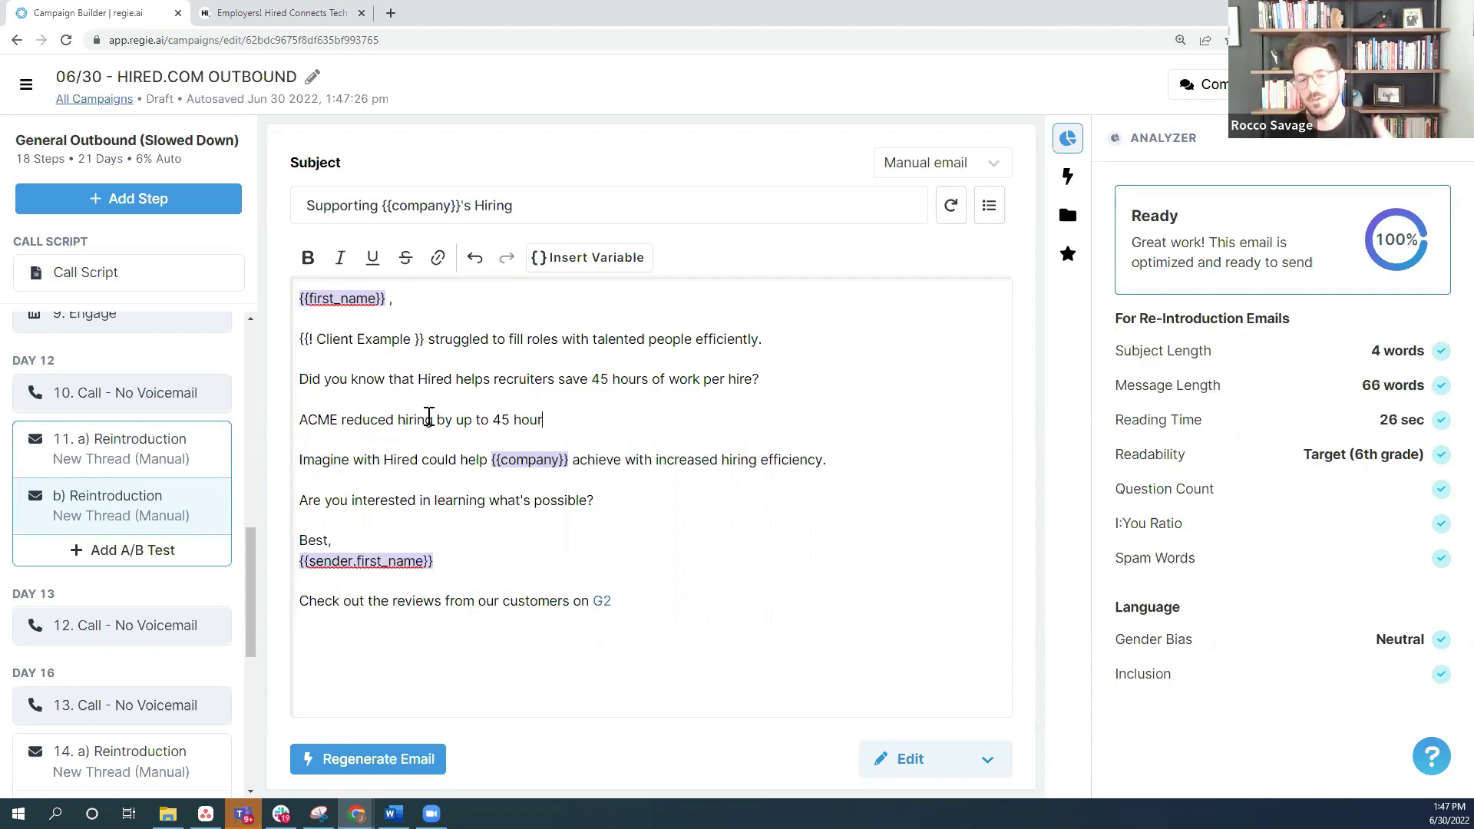
{"action": "key", "text": "BackSpace"}
{"action": "key", "text": "BackSpace"}
{"action": "key", "text": "BackSpace"}
{"action": "key", "text": "BackSpace"}
{"action": "key", "text": "BackSpace"}
{"action": "key", "text": "BackSpace"}
{"action": "key", "text": "BackSpace"}
{"action": "key", "text": "BackSpace"}
{"action": "key", "text": "BackSpace"}
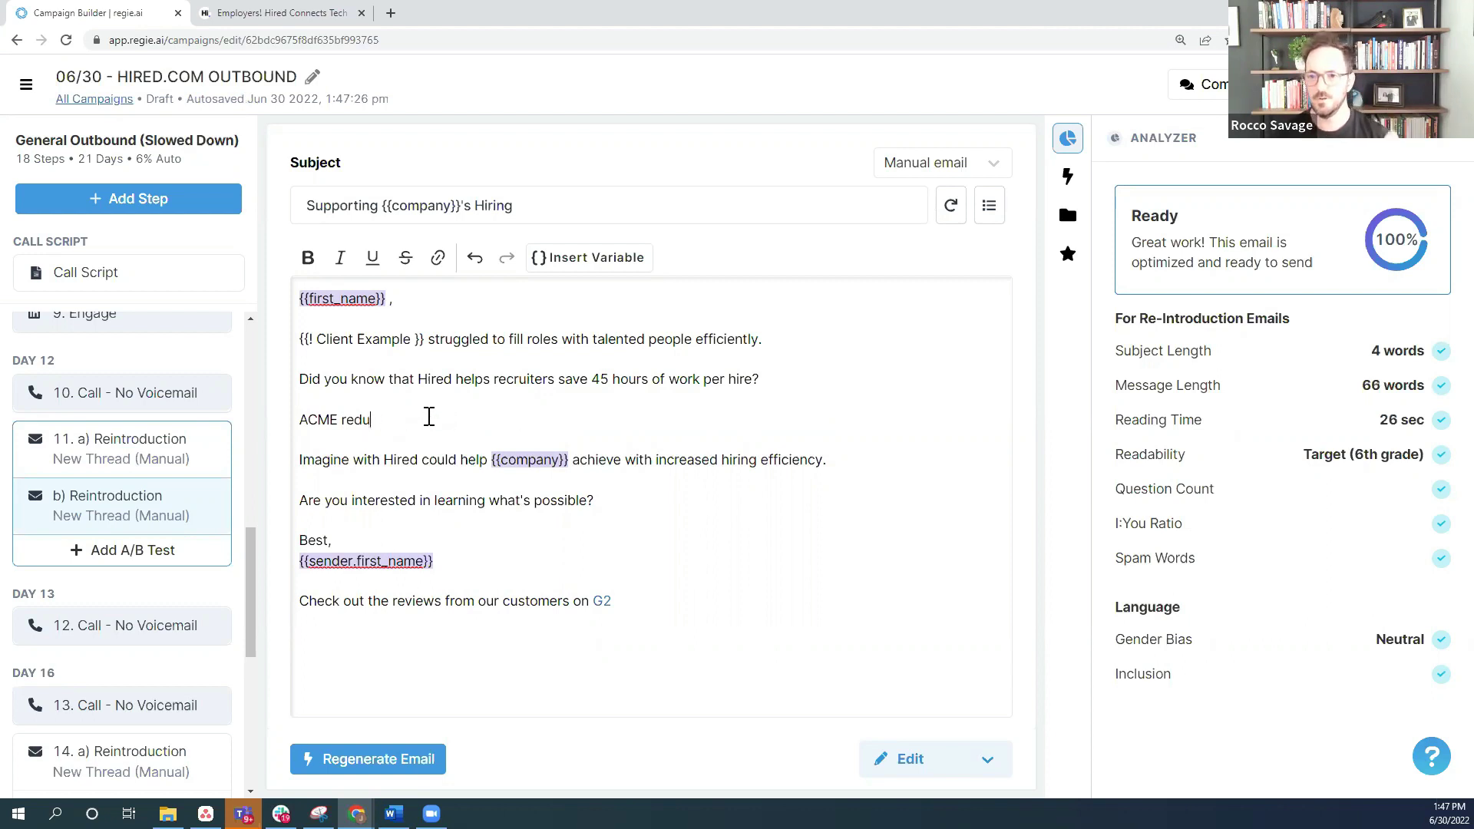
{"action": "type", "text": "helped th"}
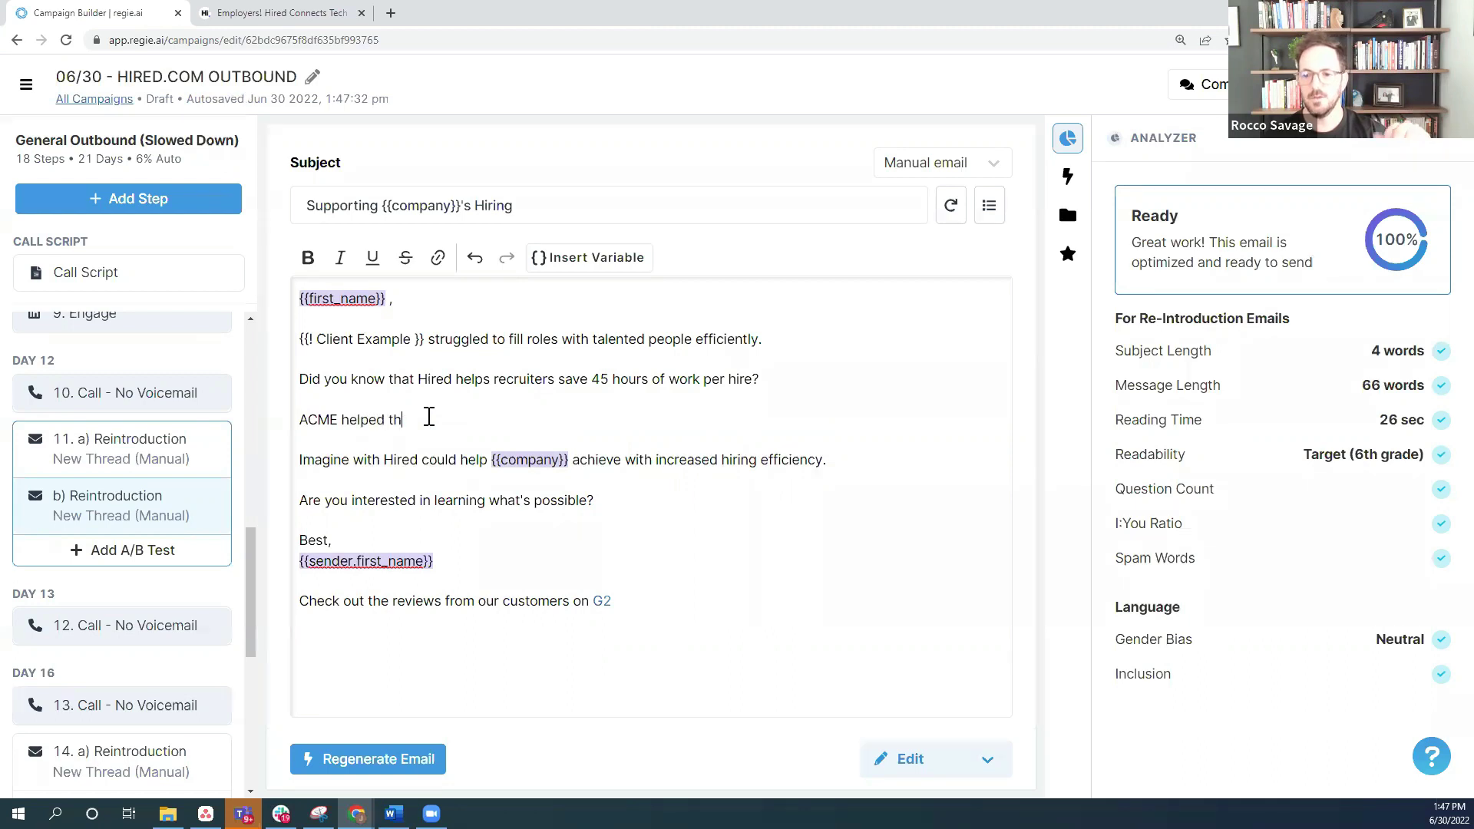
{"action": "type", "text": "eir recurite"}
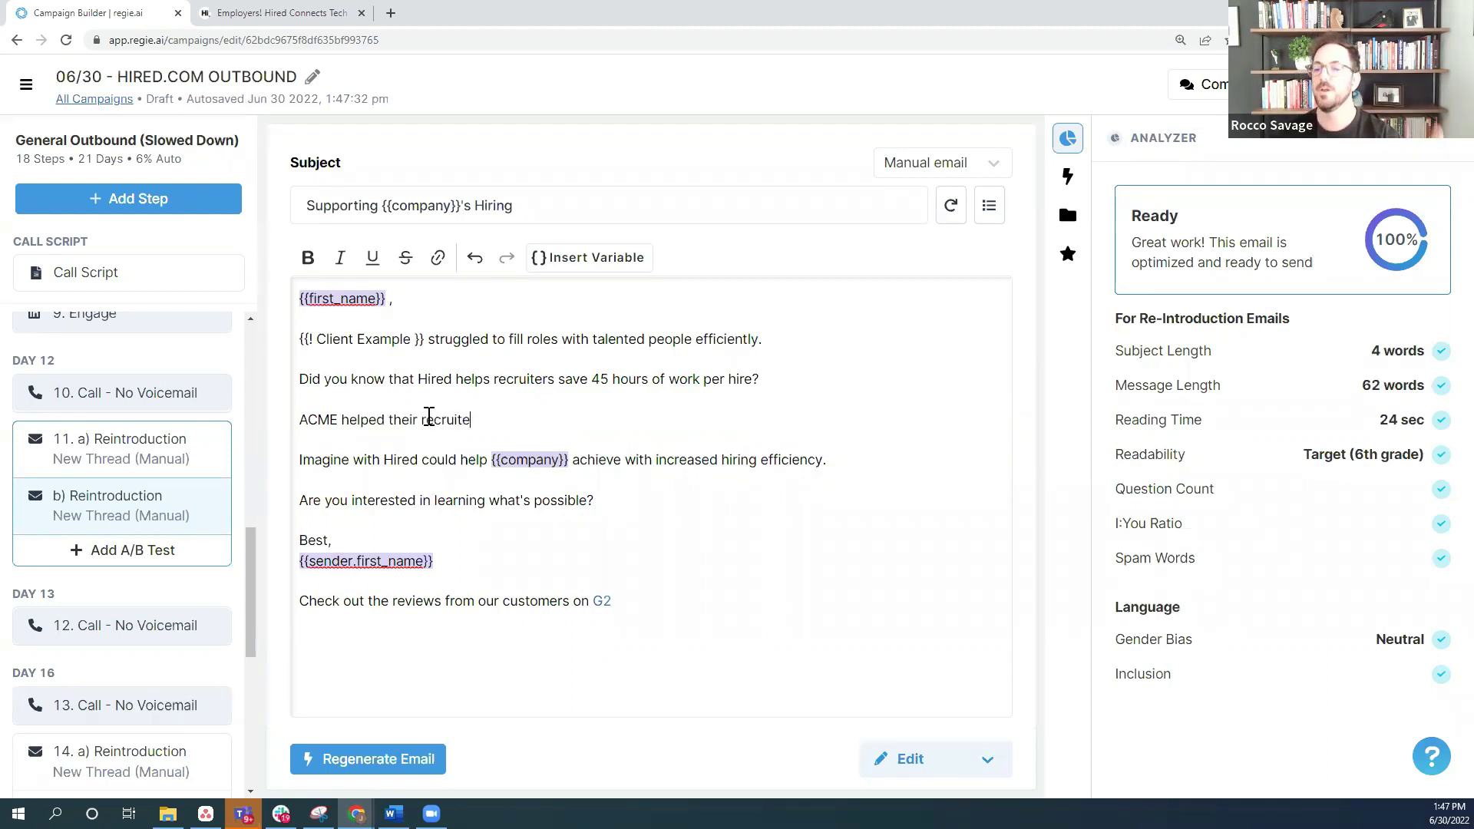
{"action": "type", "text": "rs save up to 4"}
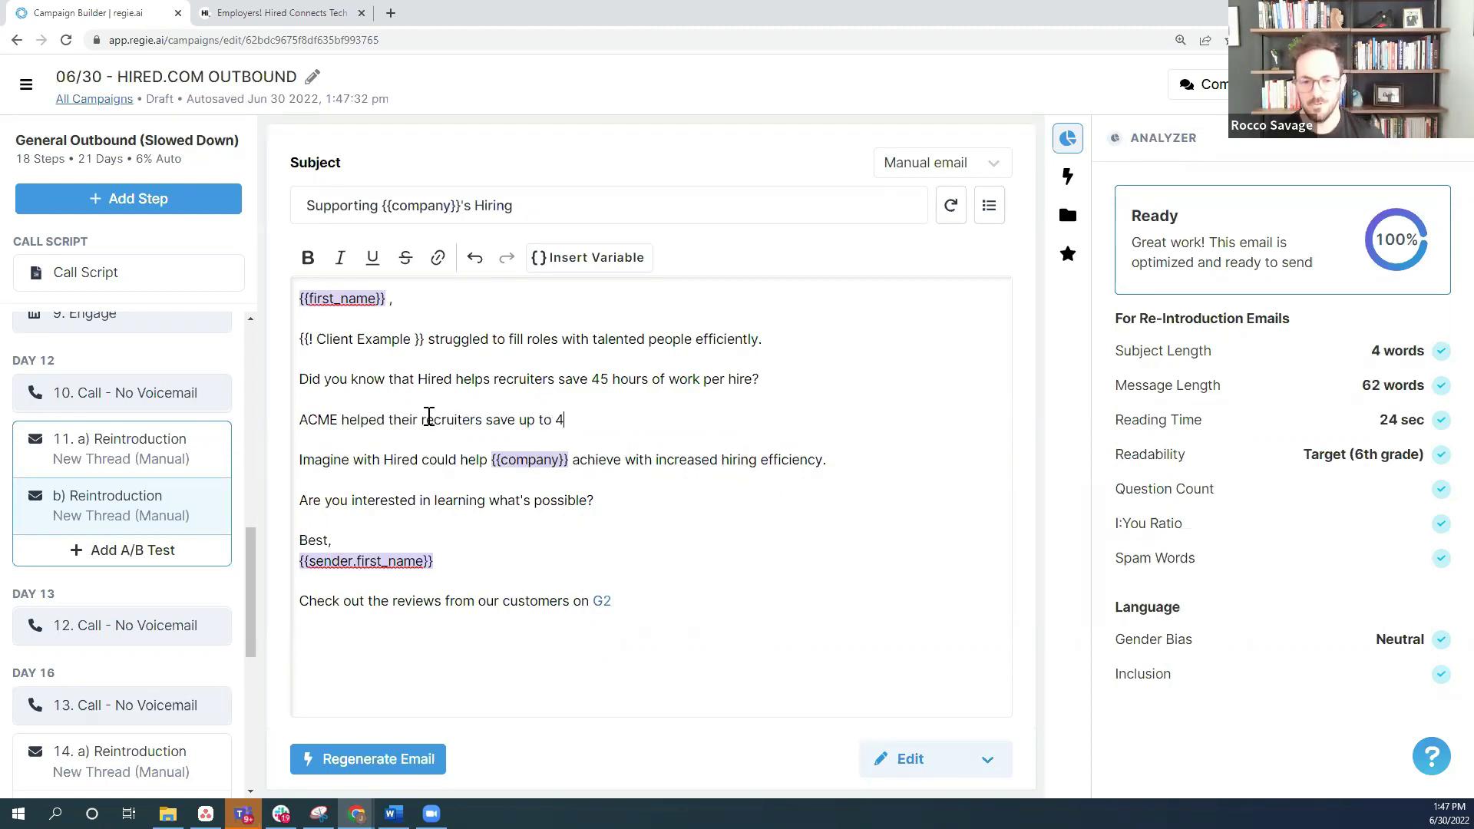
{"action": "type", "text": "5 hours of work per hire"}
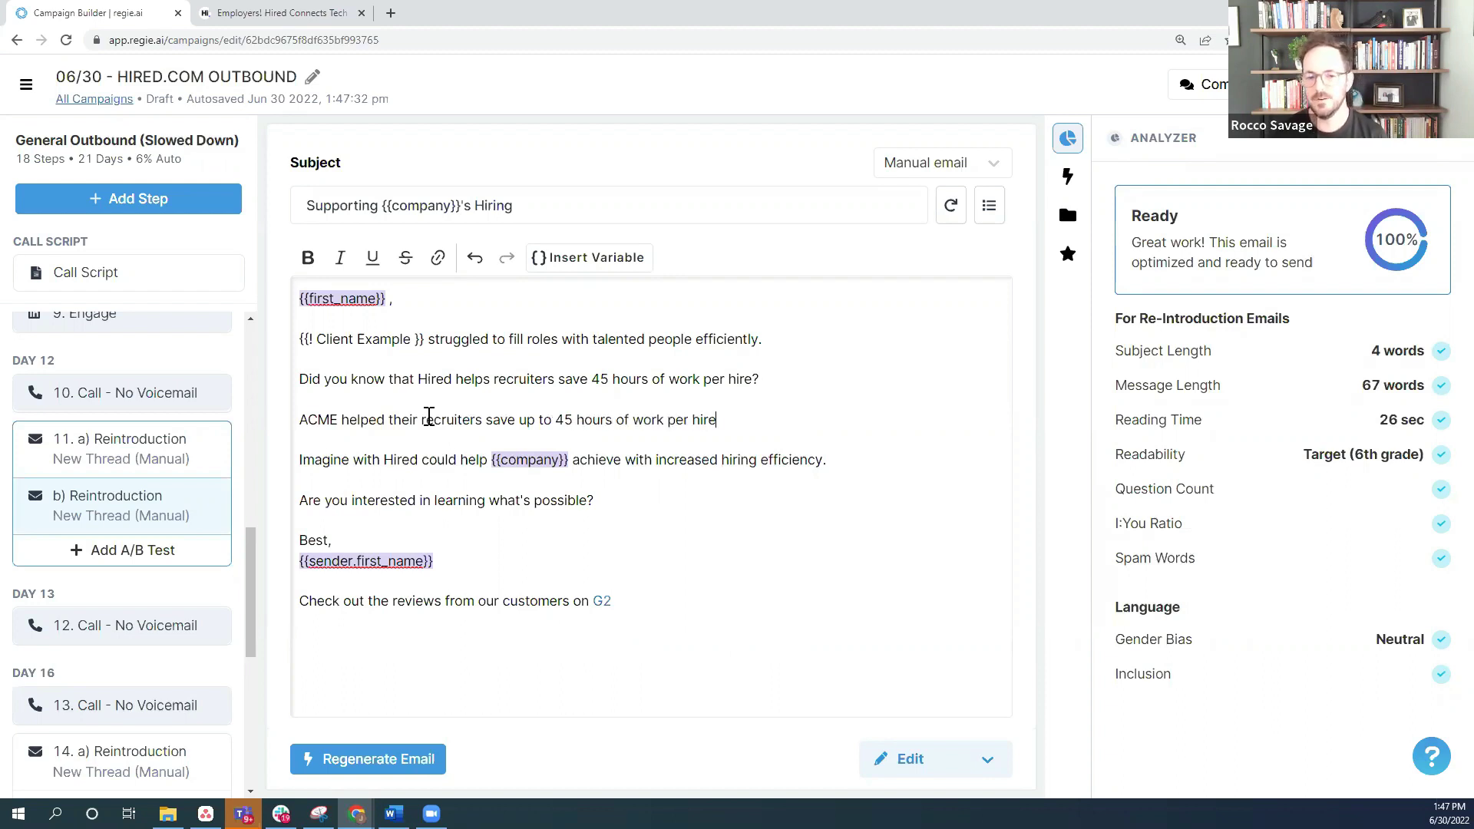
Step: Turn the whole ACME sentence into a hyperlink with the placeholder URL "link"
{"action": "left_click_drag", "start_coordinate": [716, 420], "coordinate": [290, 421]}
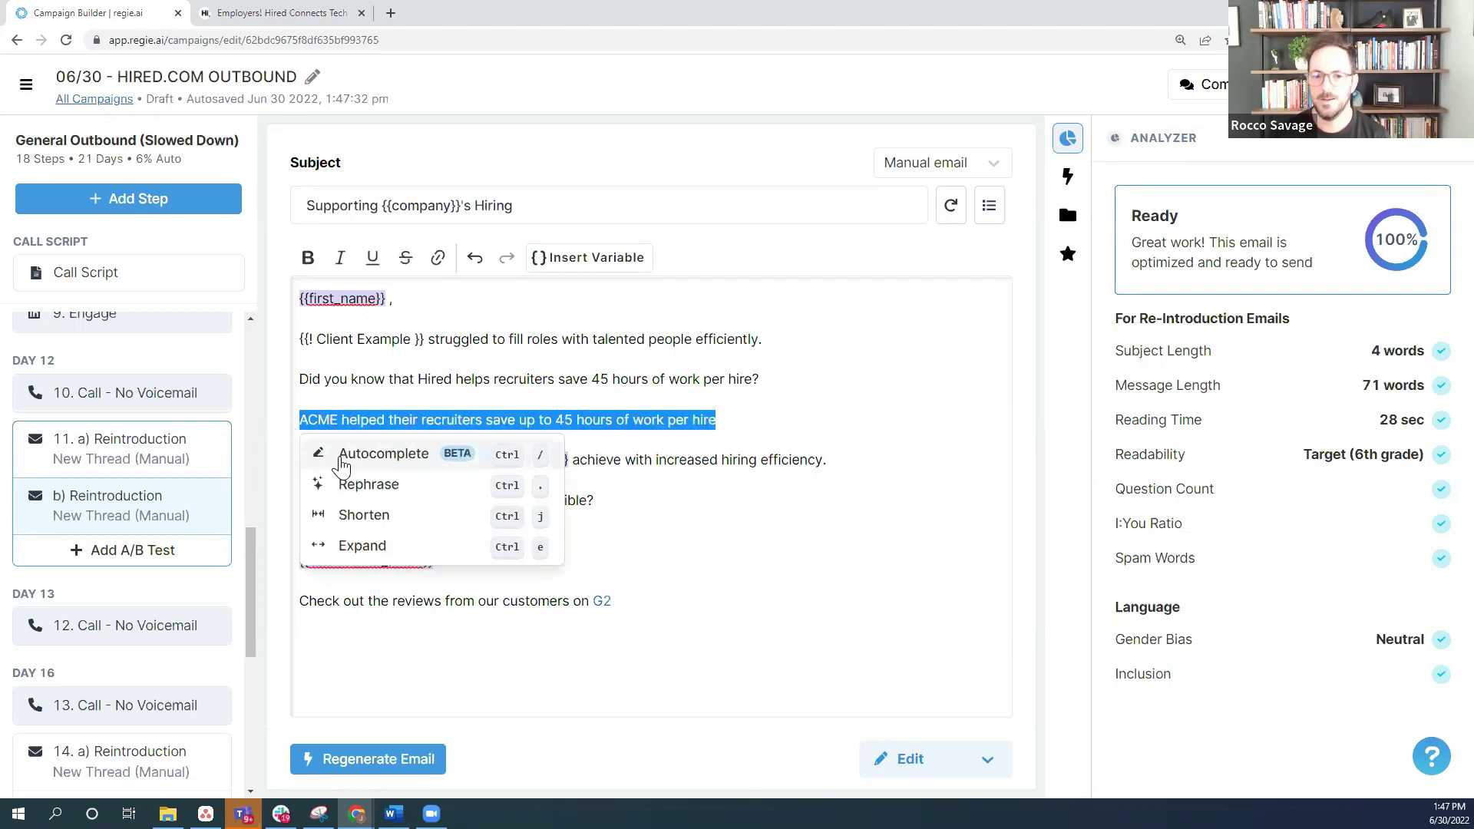
{"action": "left_click", "coordinate": [438, 257]}
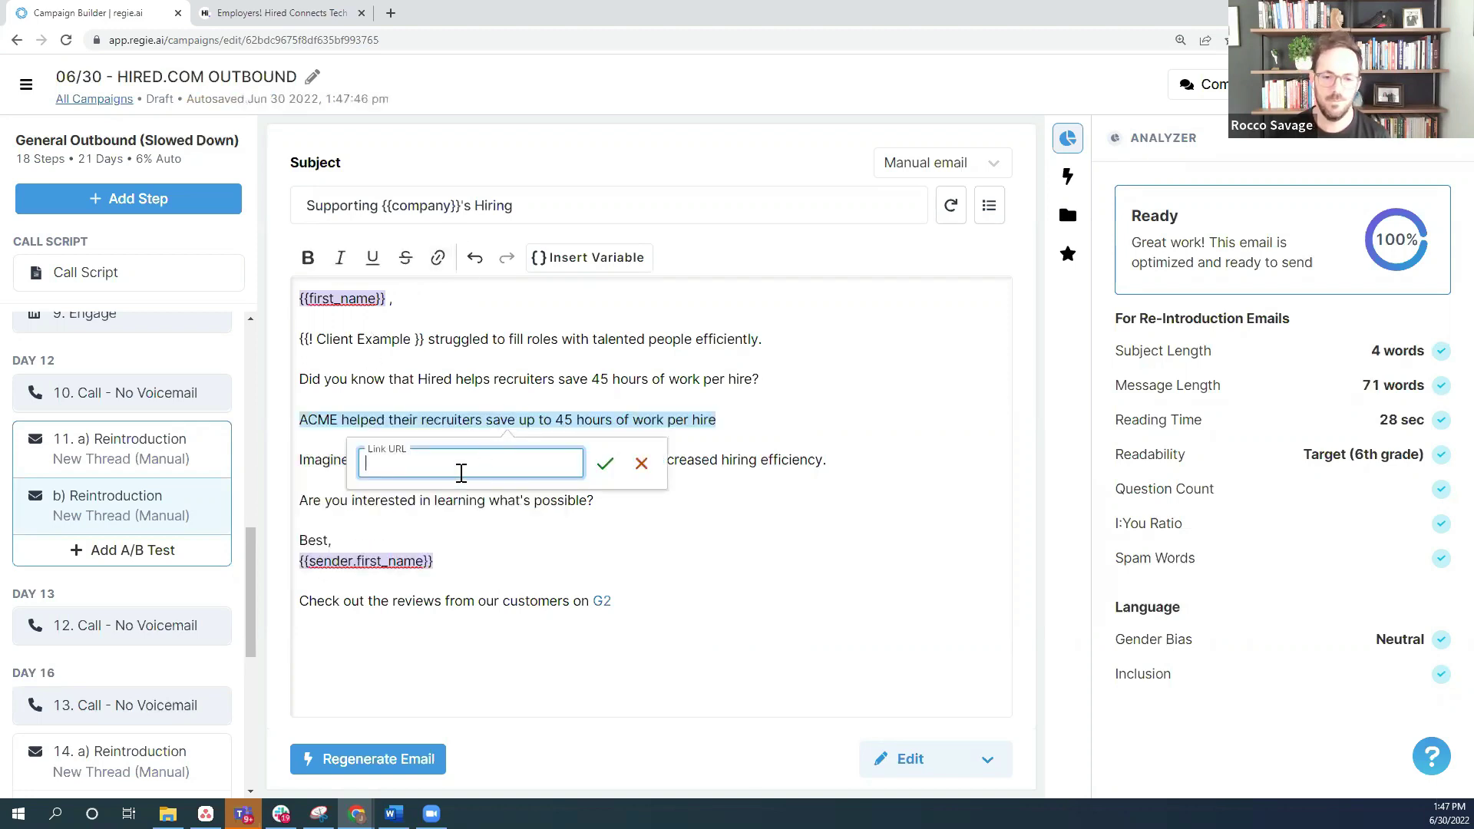
{"action": "type", "text": "link"}
{"action": "key", "text": "Return"}
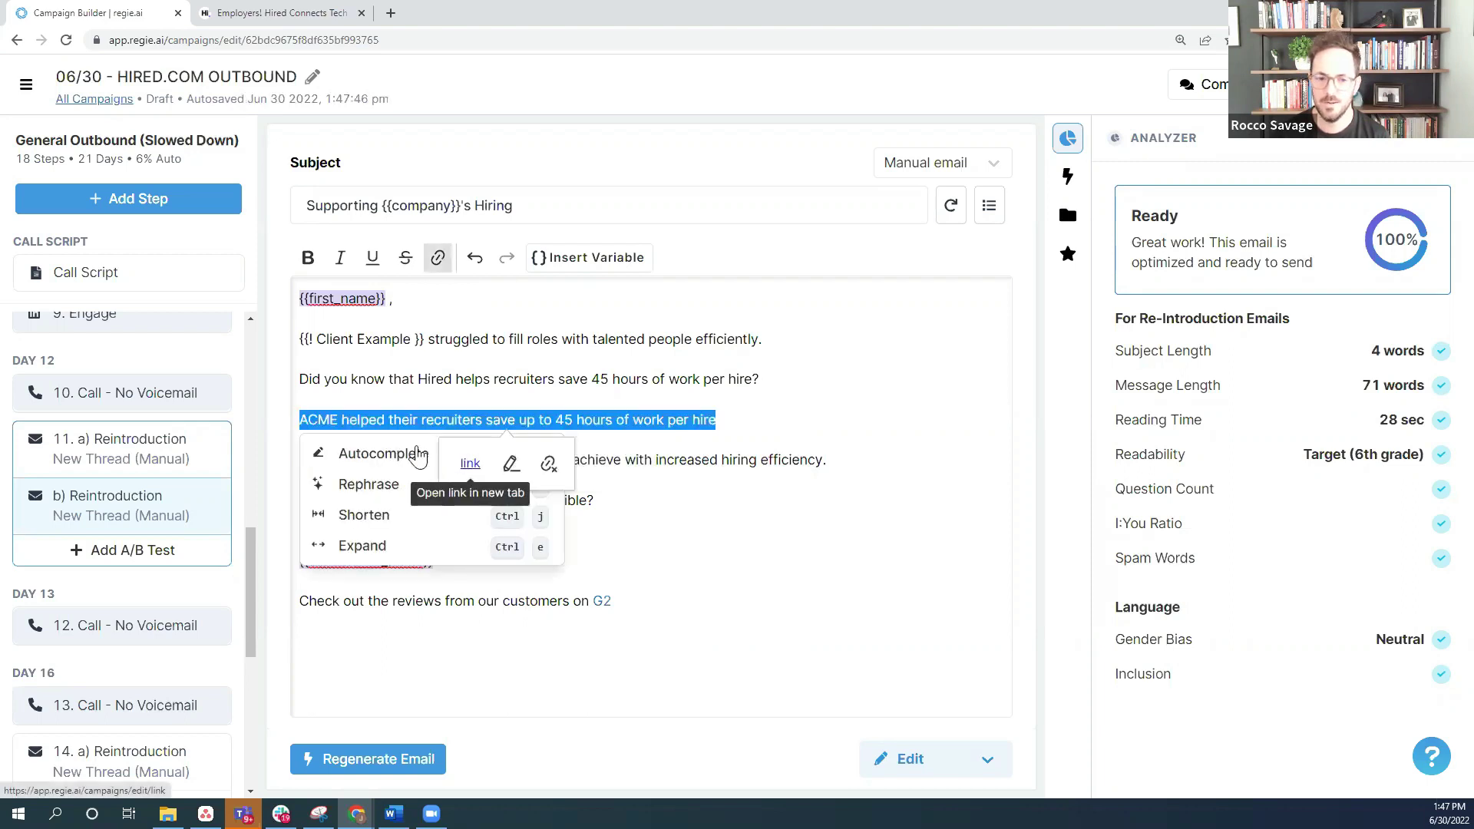
Step: Frame the linked ACME text as a question, adding "Did you know that" before it and "after leveraging hired.com?" after it
{"action": "left_click", "coordinate": [296, 419]}
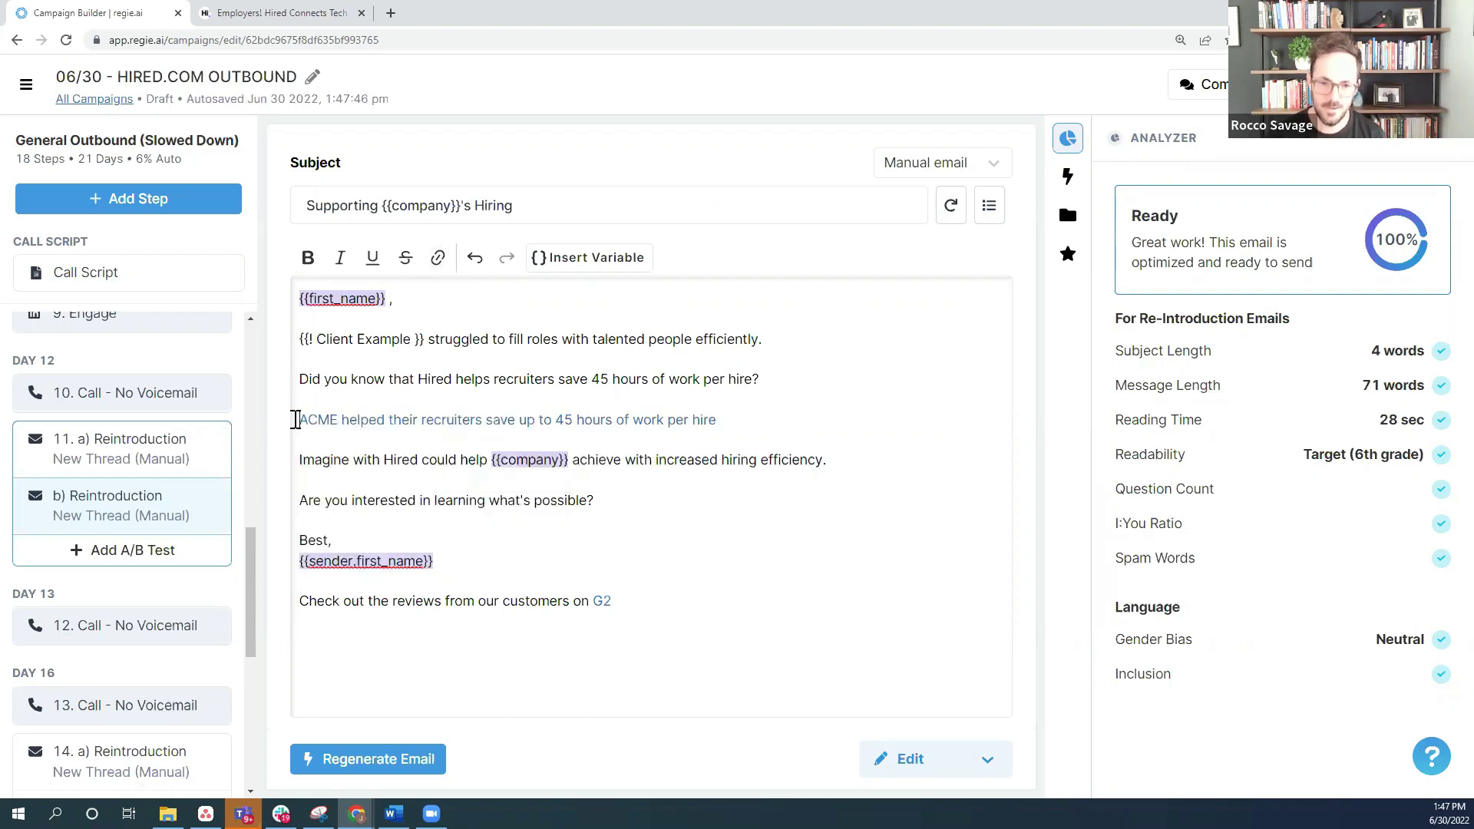
{"action": "type", "text": "Did you know that"}
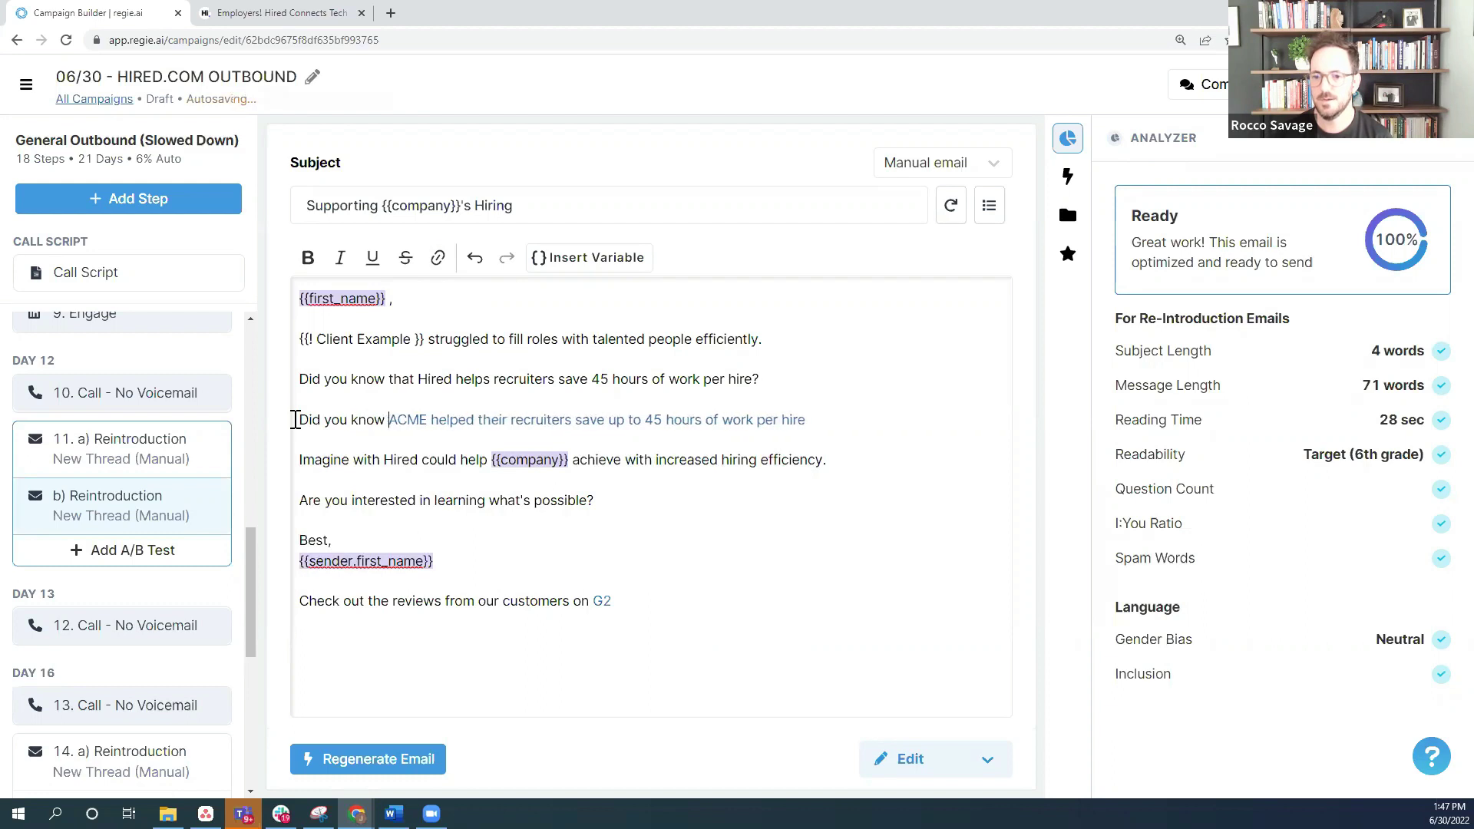
{"action": "left_click", "coordinate": [868, 418]}
{"action": "type", "text": "after leveraging "}
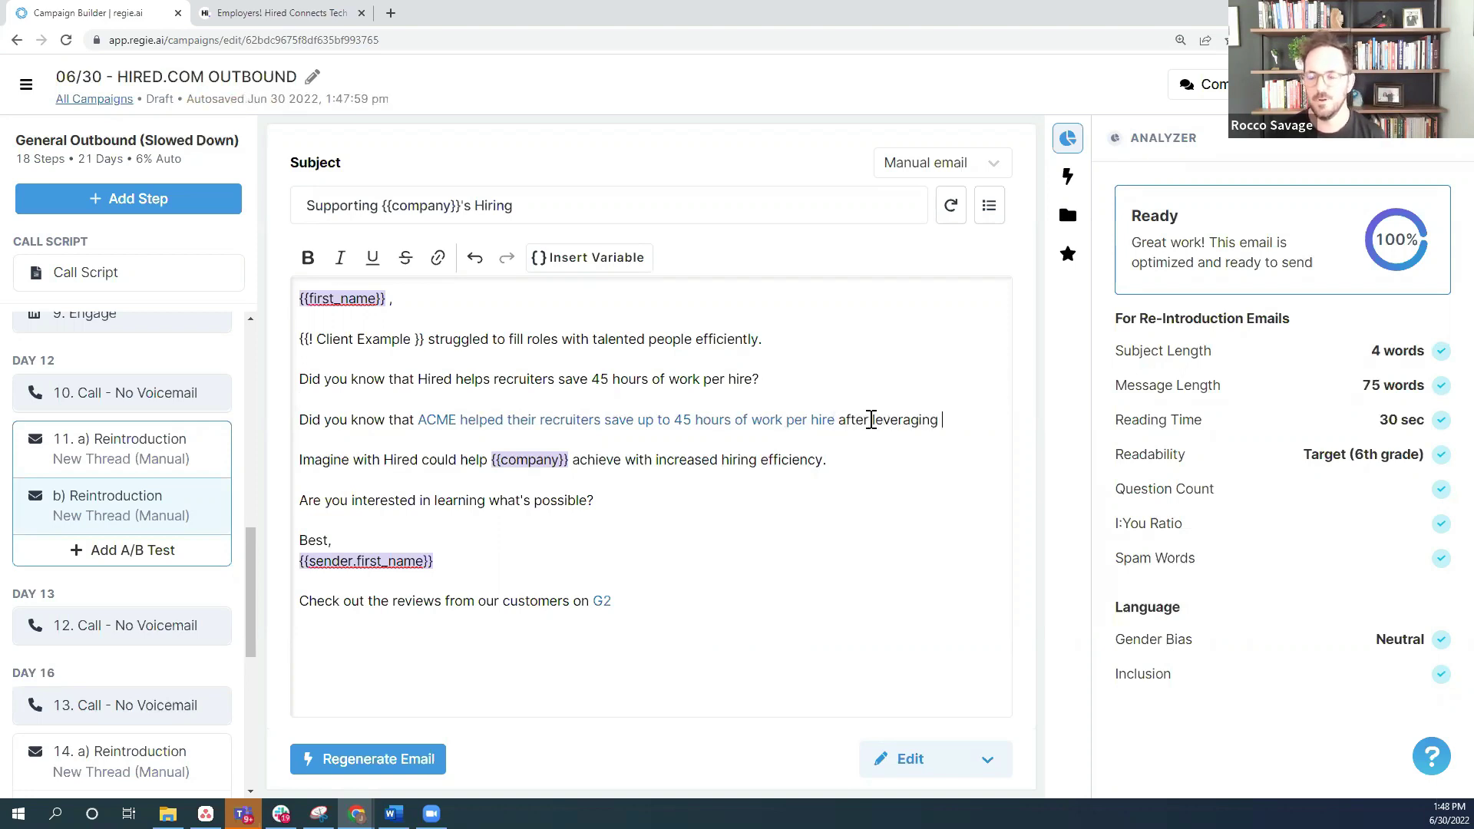
{"action": "type", "text": "hired.com"}
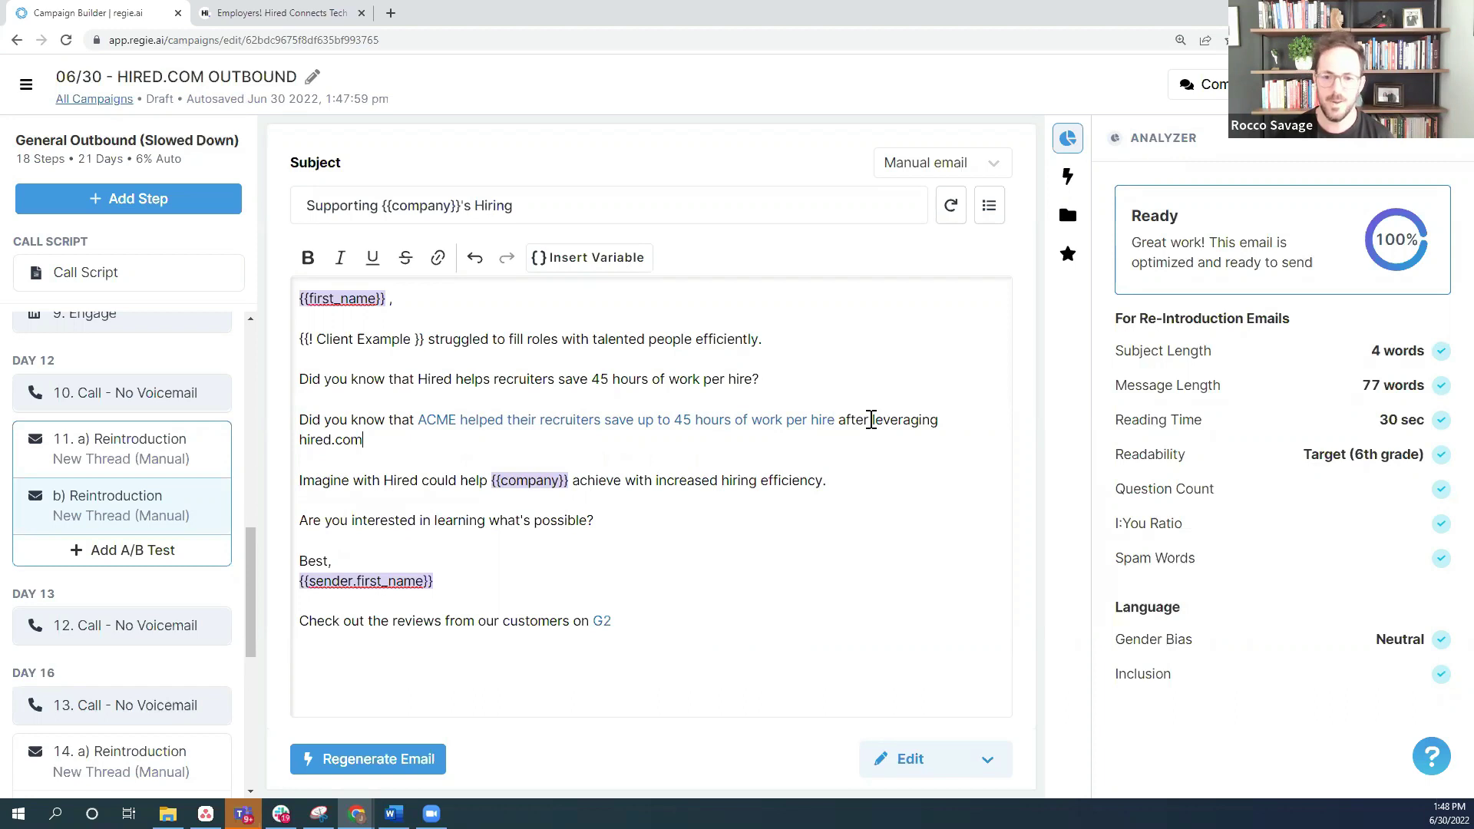
{"action": "type", "text": "?"}
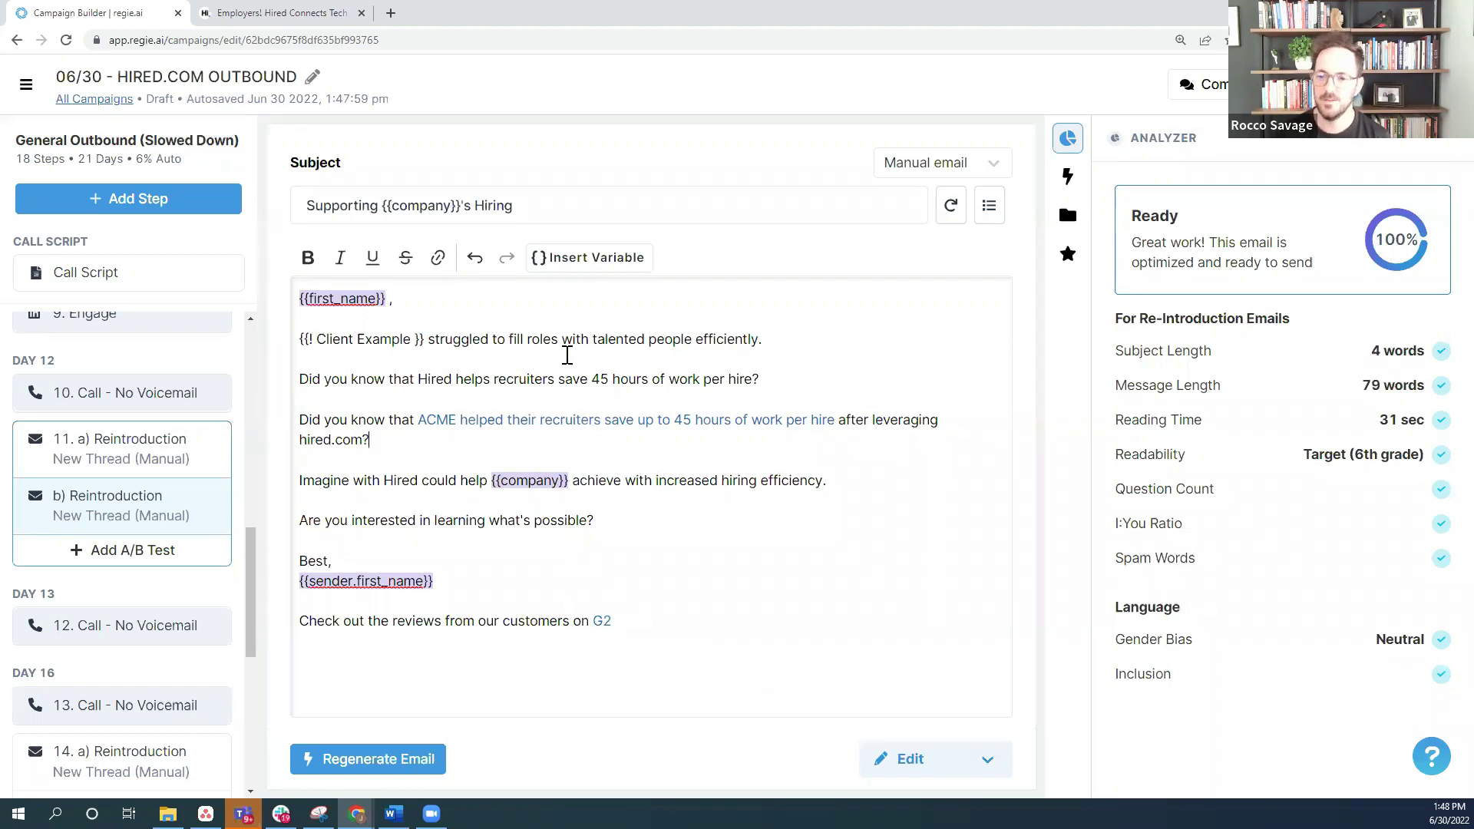
Step: Delete the original question about Hired saving recruiters 45 hours, along with its empty paragraph
{"action": "left_click", "coordinate": [765, 378]}
{"action": "left_click", "coordinate": [298, 380], "text": "shift"}
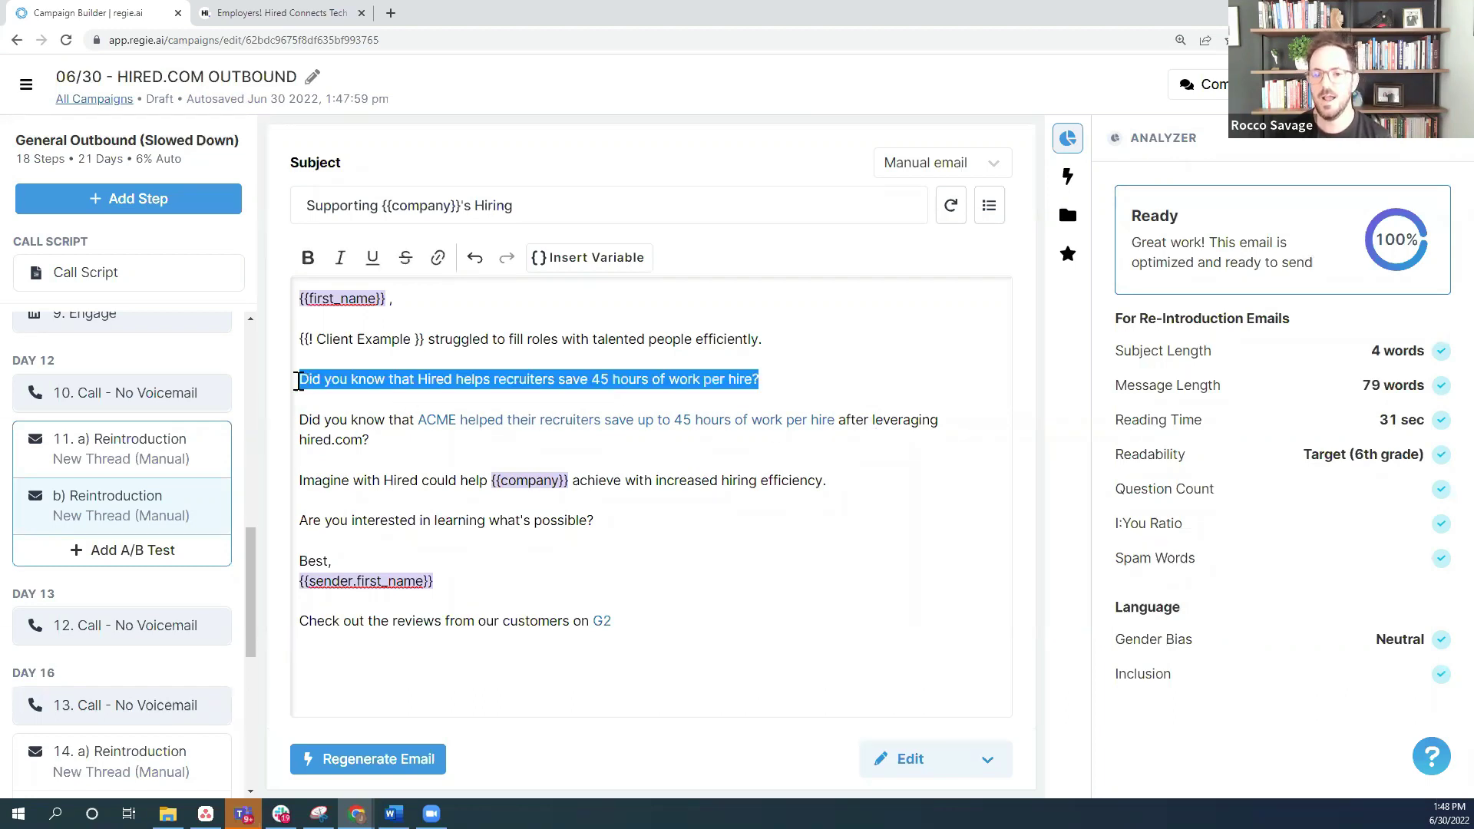
{"action": "key", "text": "BackSpace"}
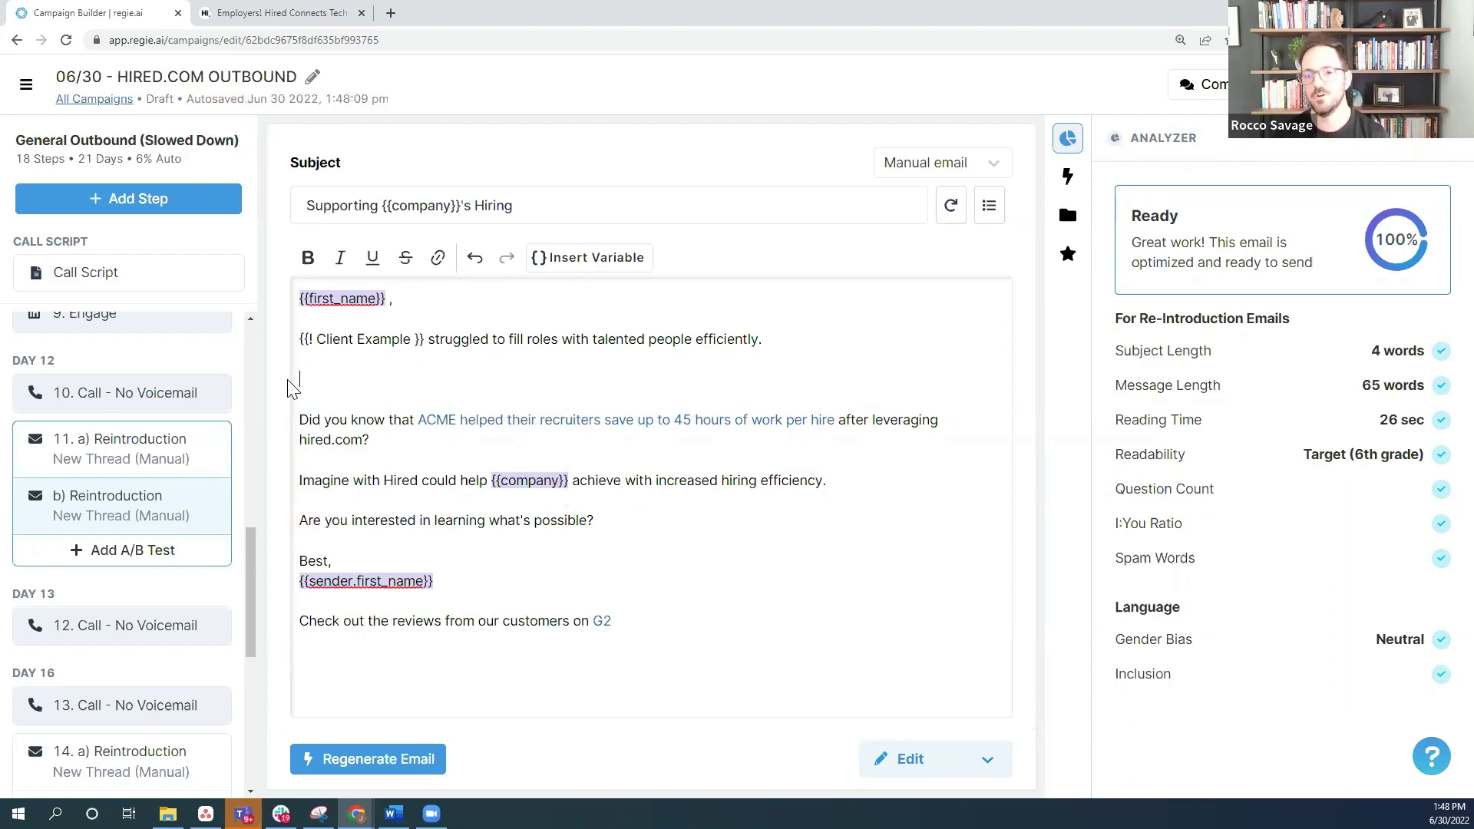
{"action": "key", "text": "BackSpace"}
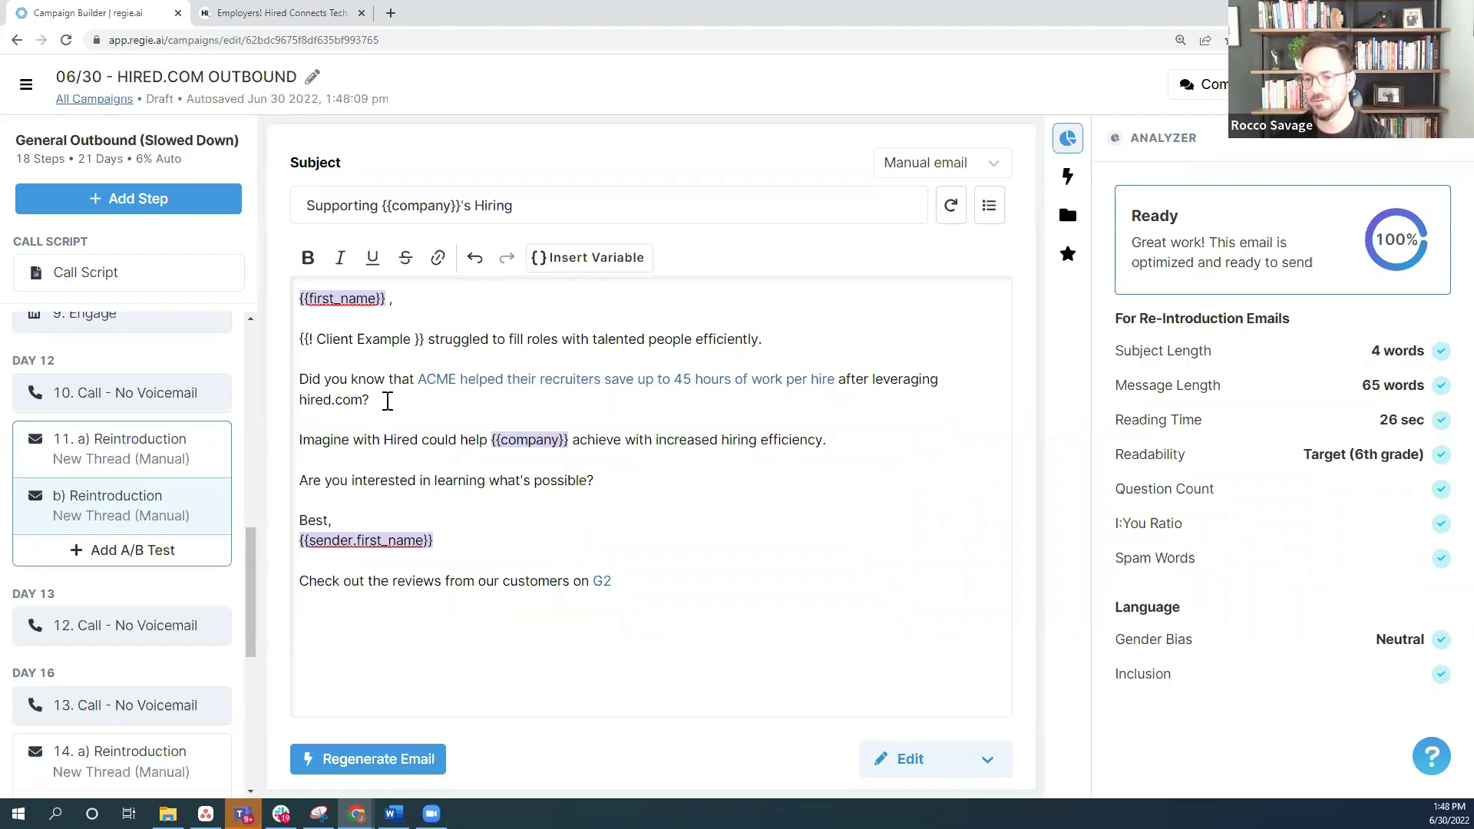
Step: Replace "Did you know that" before the linked ACME text with "To address that, Hired helped"
{"action": "left_click_drag", "start_coordinate": [415, 379], "coordinate": [284, 383]}
{"action": "type", "text": "To address t"}
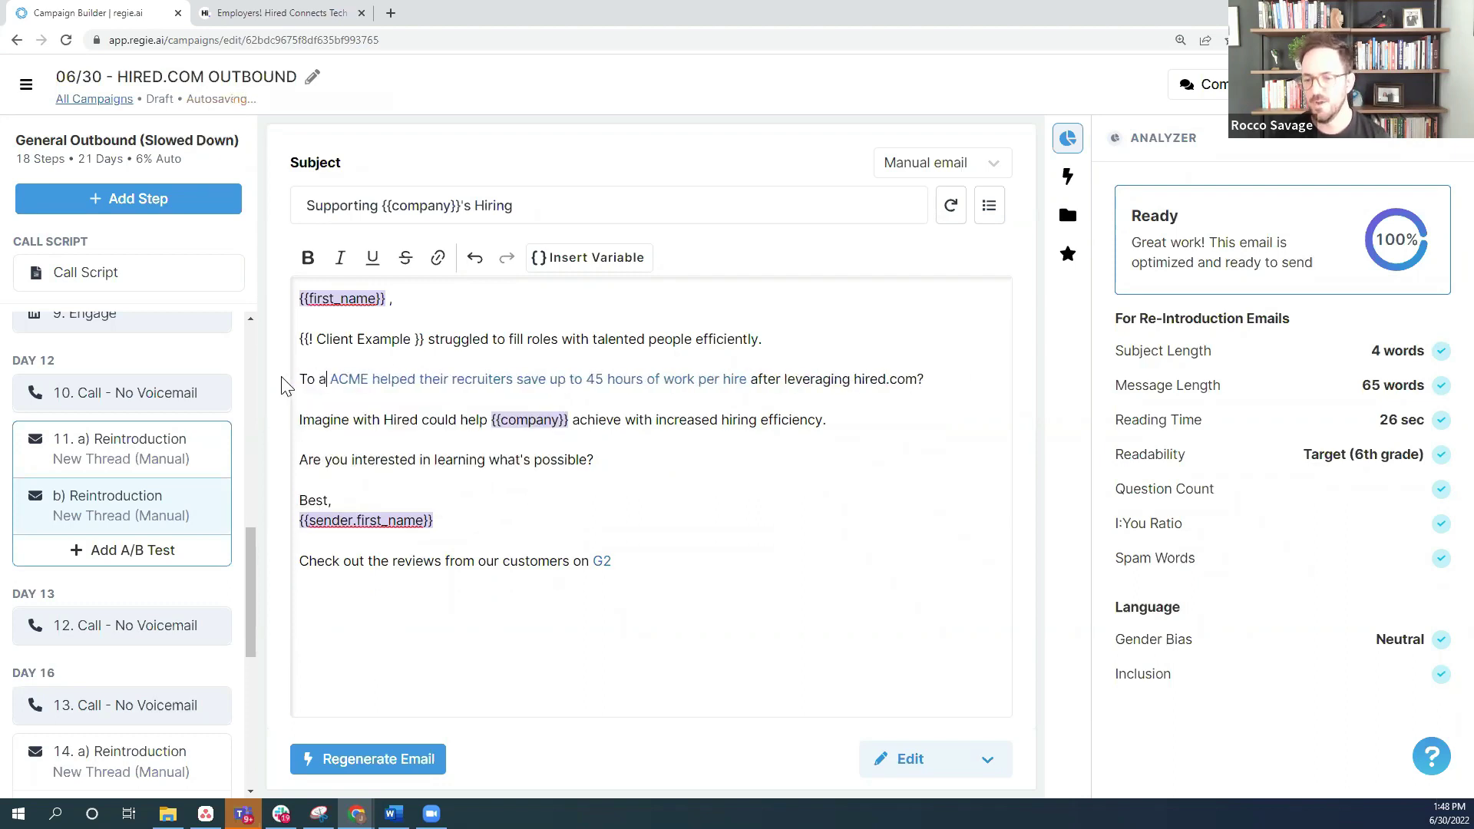
{"action": "type", "text": "Hired helped"}
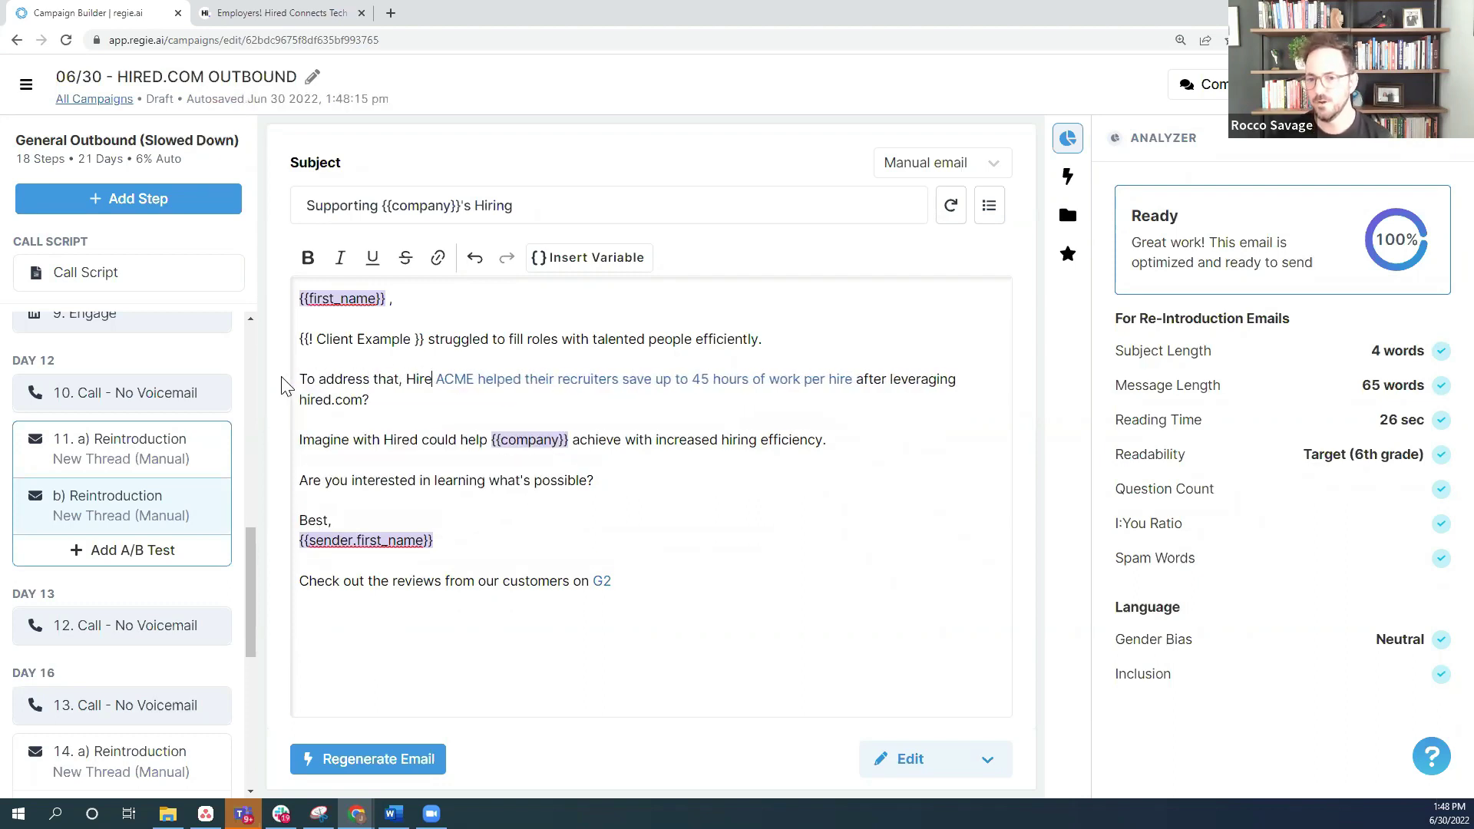
{"action": "right_click", "coordinate": [588, 386]}
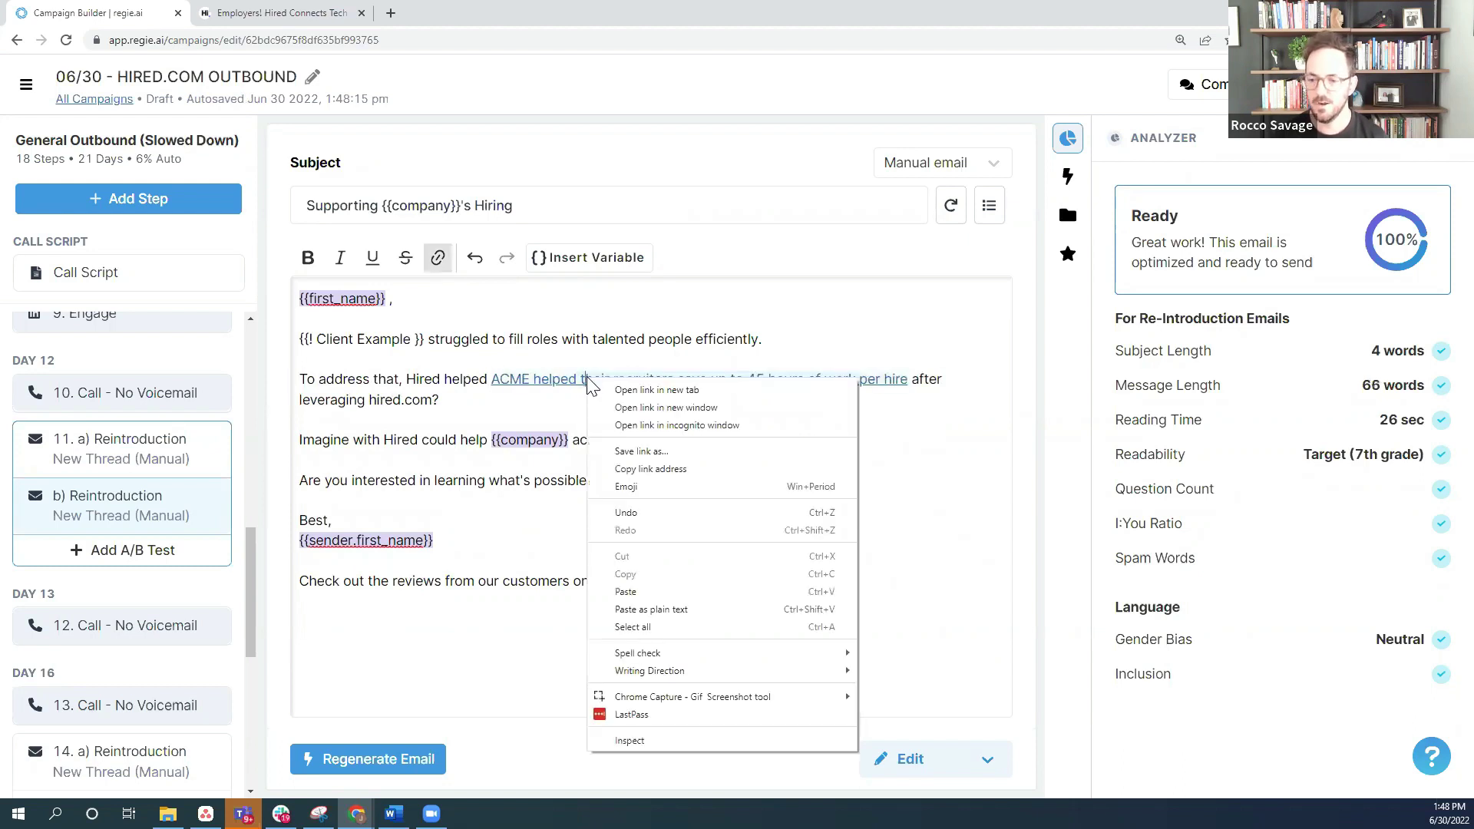
{"action": "left_click", "coordinate": [693, 343]}
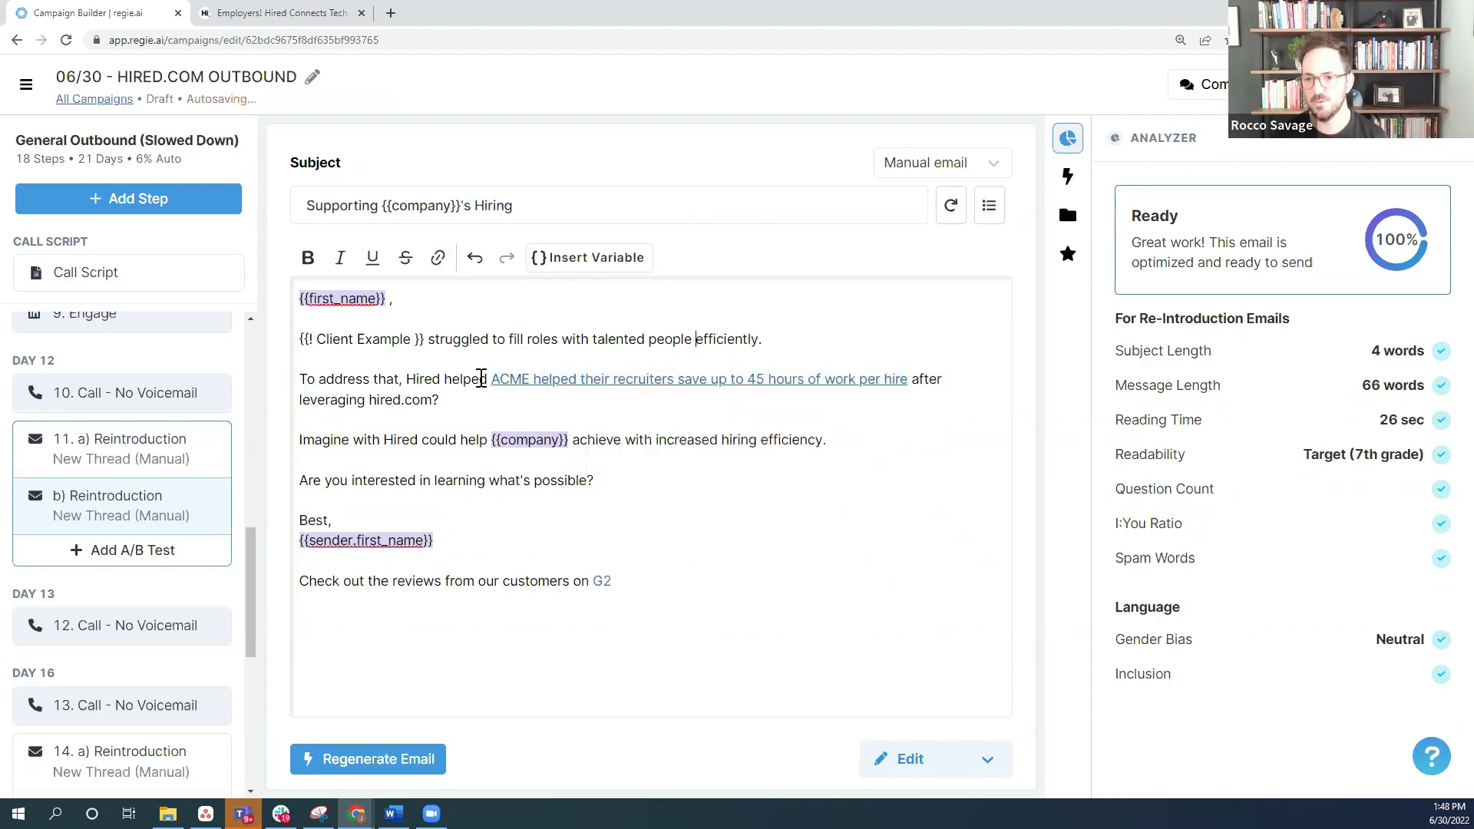
Step: Remove the hyperlink from the ACME text in the reintroduction email, leaving the wording in place
{"action": "left_click", "coordinate": [561, 388]}
{"action": "left_click", "coordinate": [705, 423]}
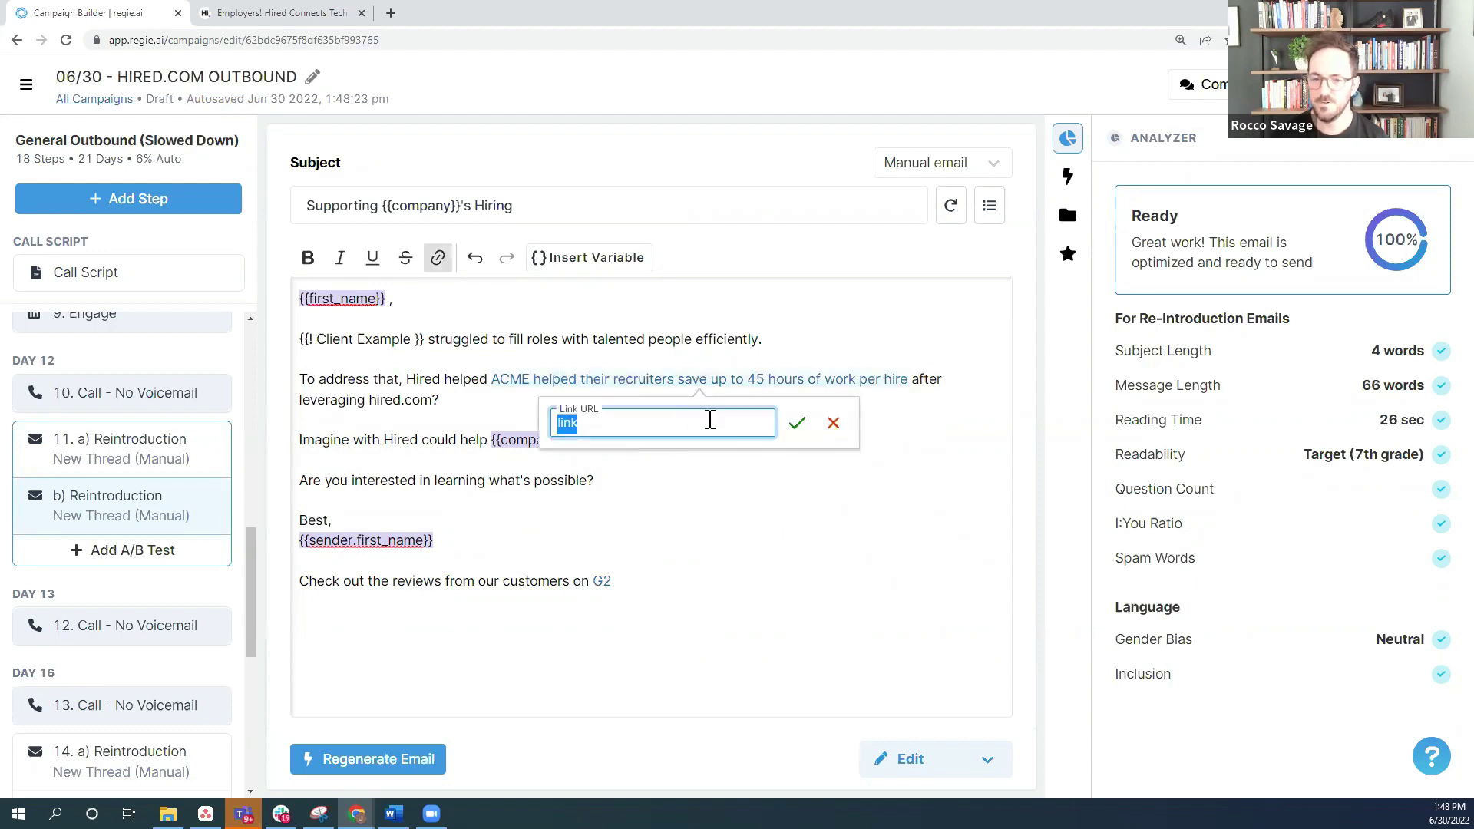
{"action": "left_click", "coordinate": [831, 423]}
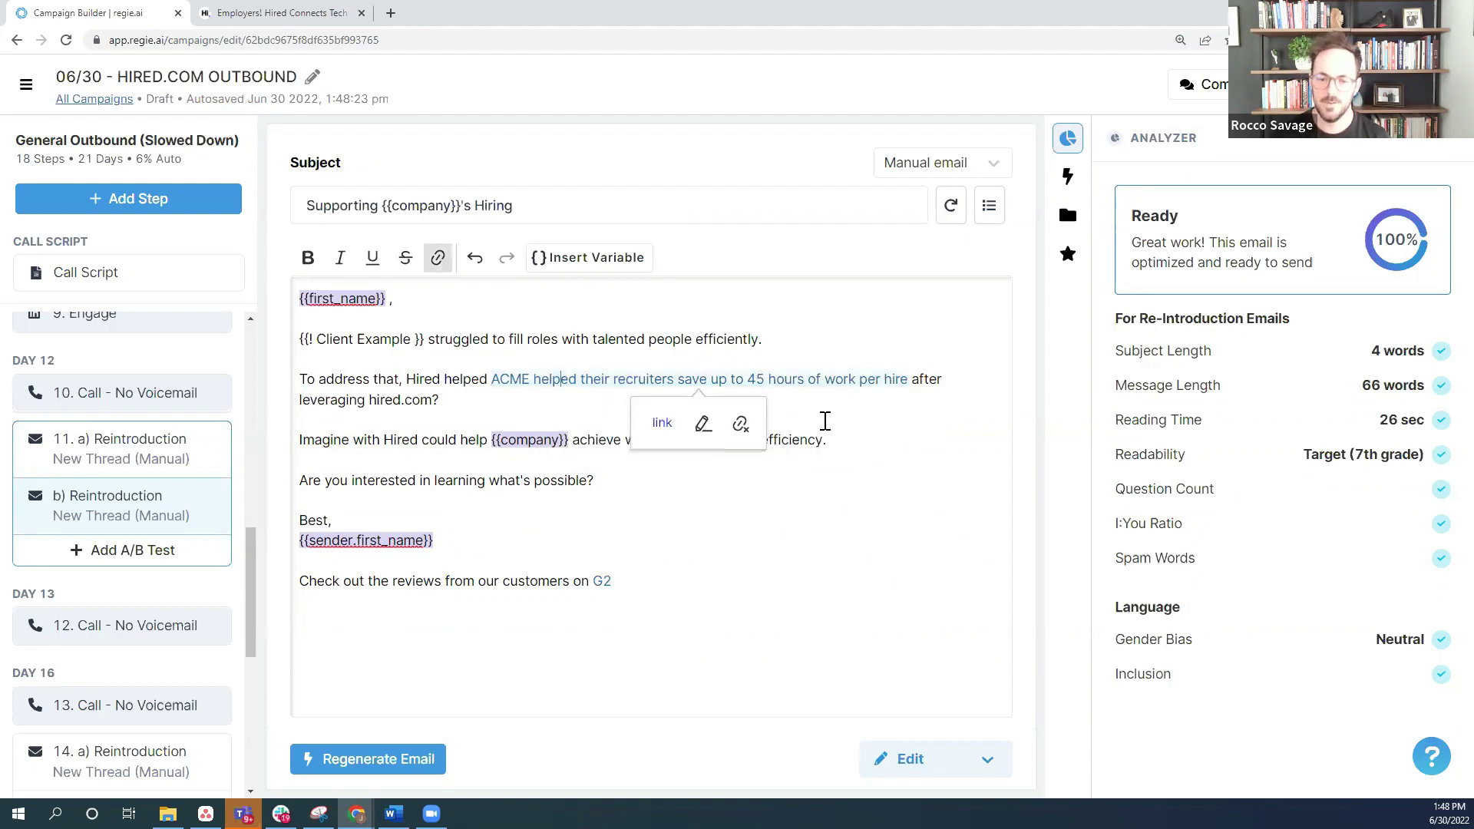
{"action": "left_click", "coordinate": [744, 425]}
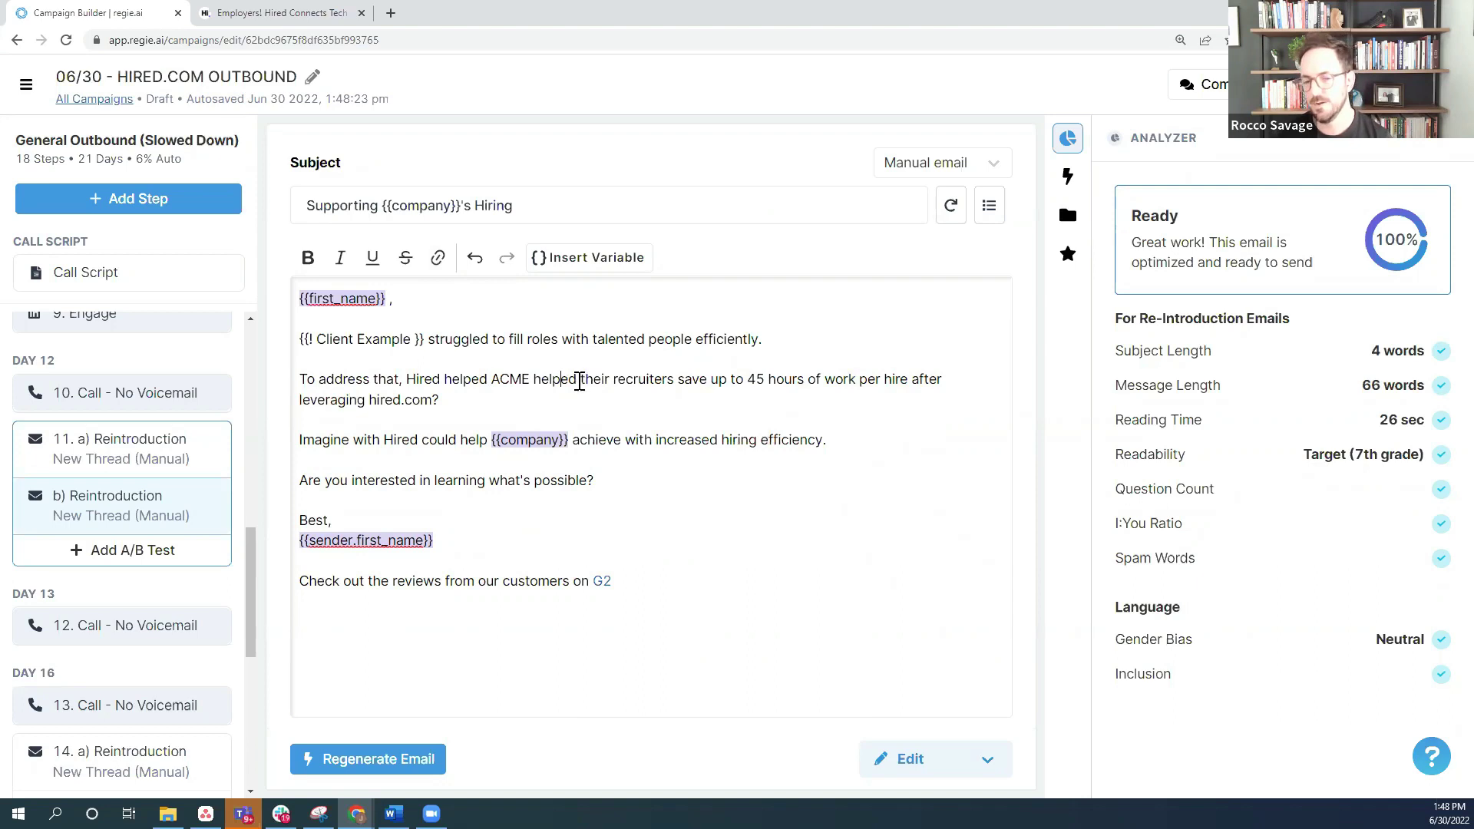
Step: Replace "helped" after ACME with "save" and delete the second "save" following "their recruiters"
{"action": "double_click", "coordinate": [540, 380]}
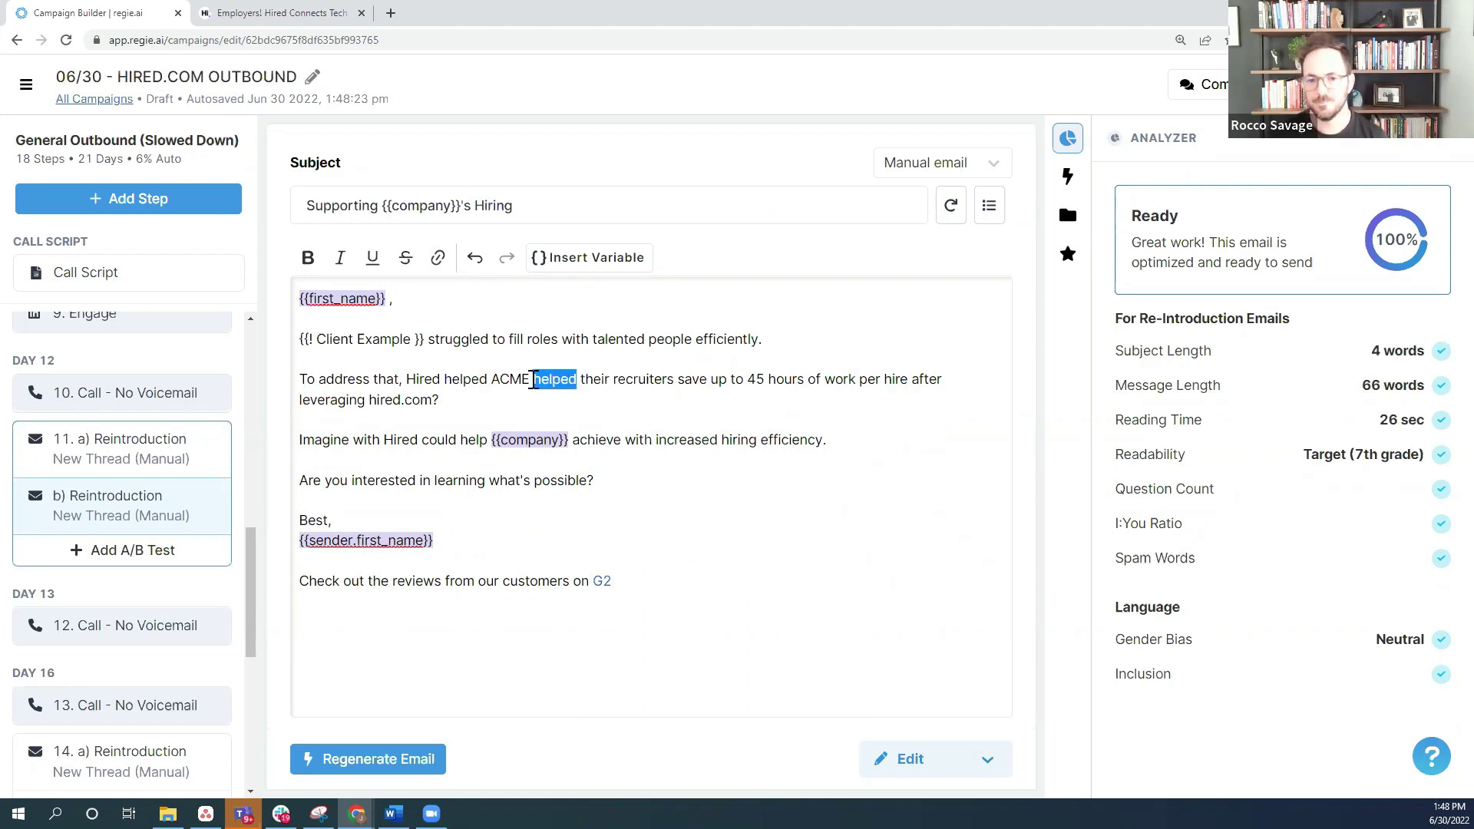
{"action": "type", "text": "save"}
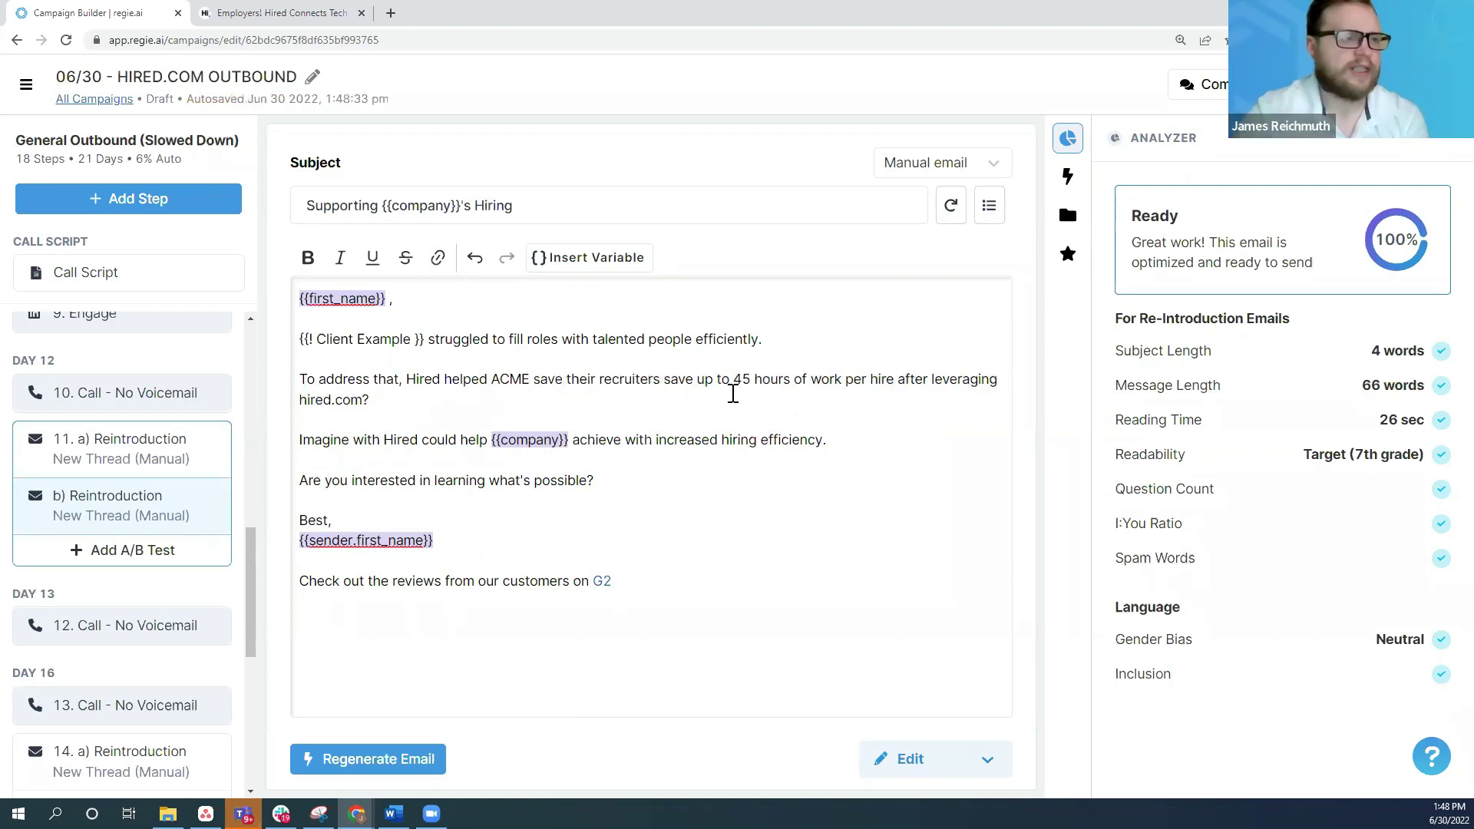
{"action": "double_click", "coordinate": [691, 382]}
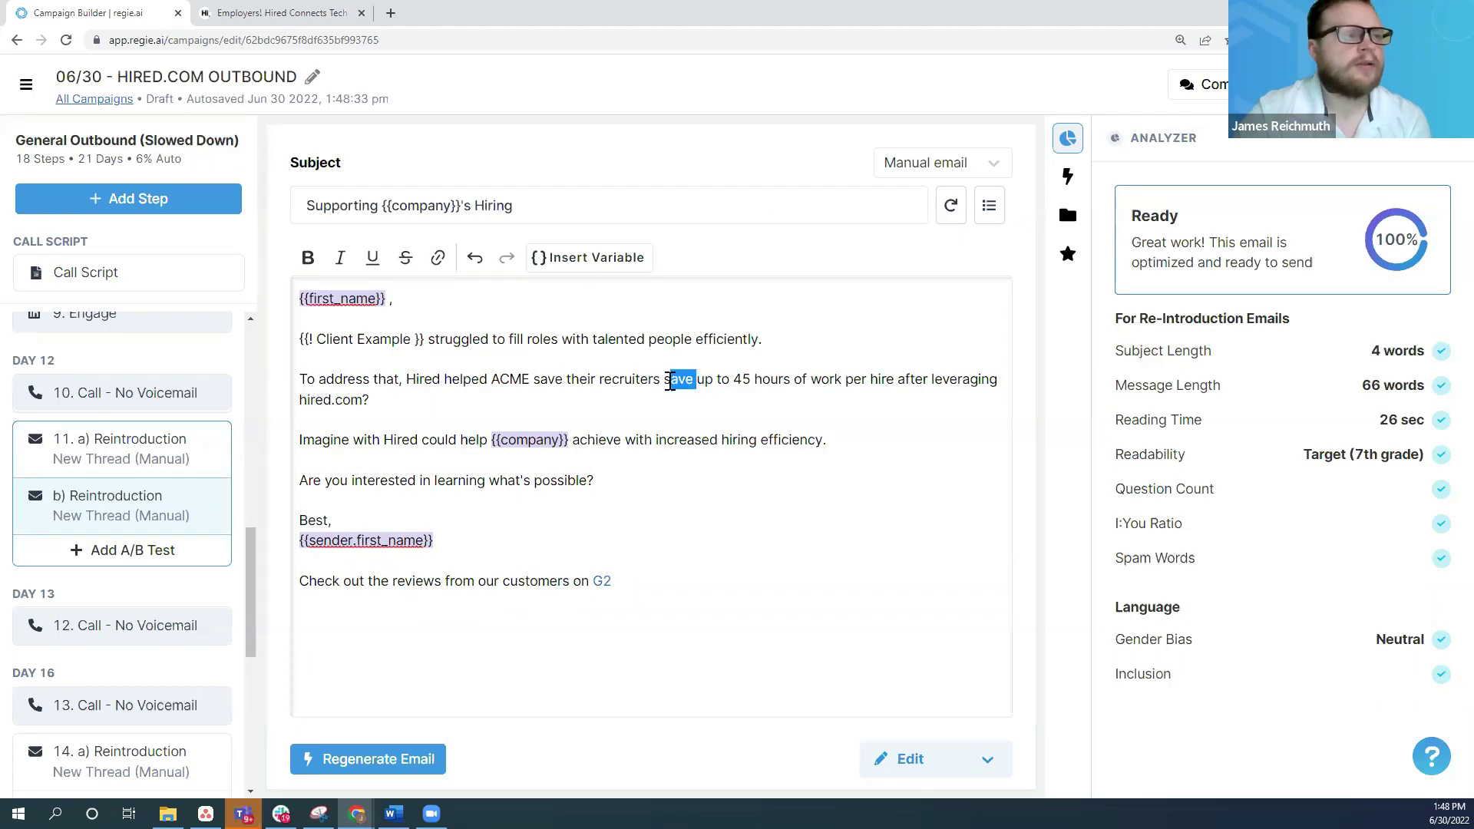
{"action": "key", "text": "BackSpace"}
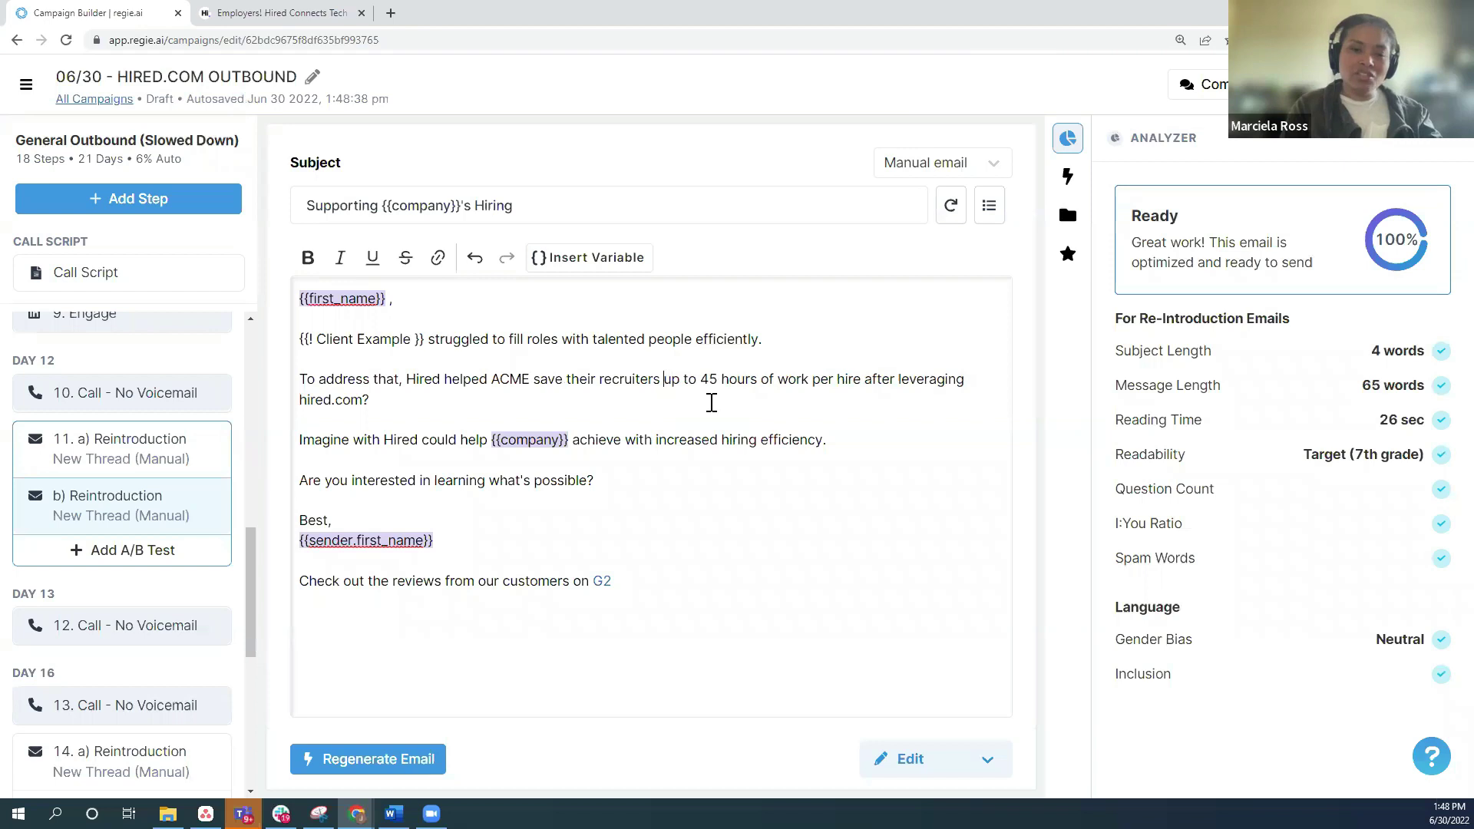
Step: Delete "after leveraging hired.com?" from the end of the ACME sentence and close it with a period after "per hire"
{"action": "key", "text": "BackSpace"}
{"action": "key", "text": "BackSpace"}
{"action": "key", "text": "BackSpace"}
{"action": "key", "text": "BackSpace"}
{"action": "key", "text": "BackSpace"}
{"action": "key", "text": "BackSpace"}
{"action": "key", "text": "BackSpace"}
{"action": "key", "text": "BackSpace"}
{"action": "key", "text": "BackSpace"}
{"action": "key", "text": "BackSpace"}
{"action": "key", "text": "BackSpace"}
{"action": "key", "text": "BackSpace"}
{"action": "key", "text": "BackSpace"}
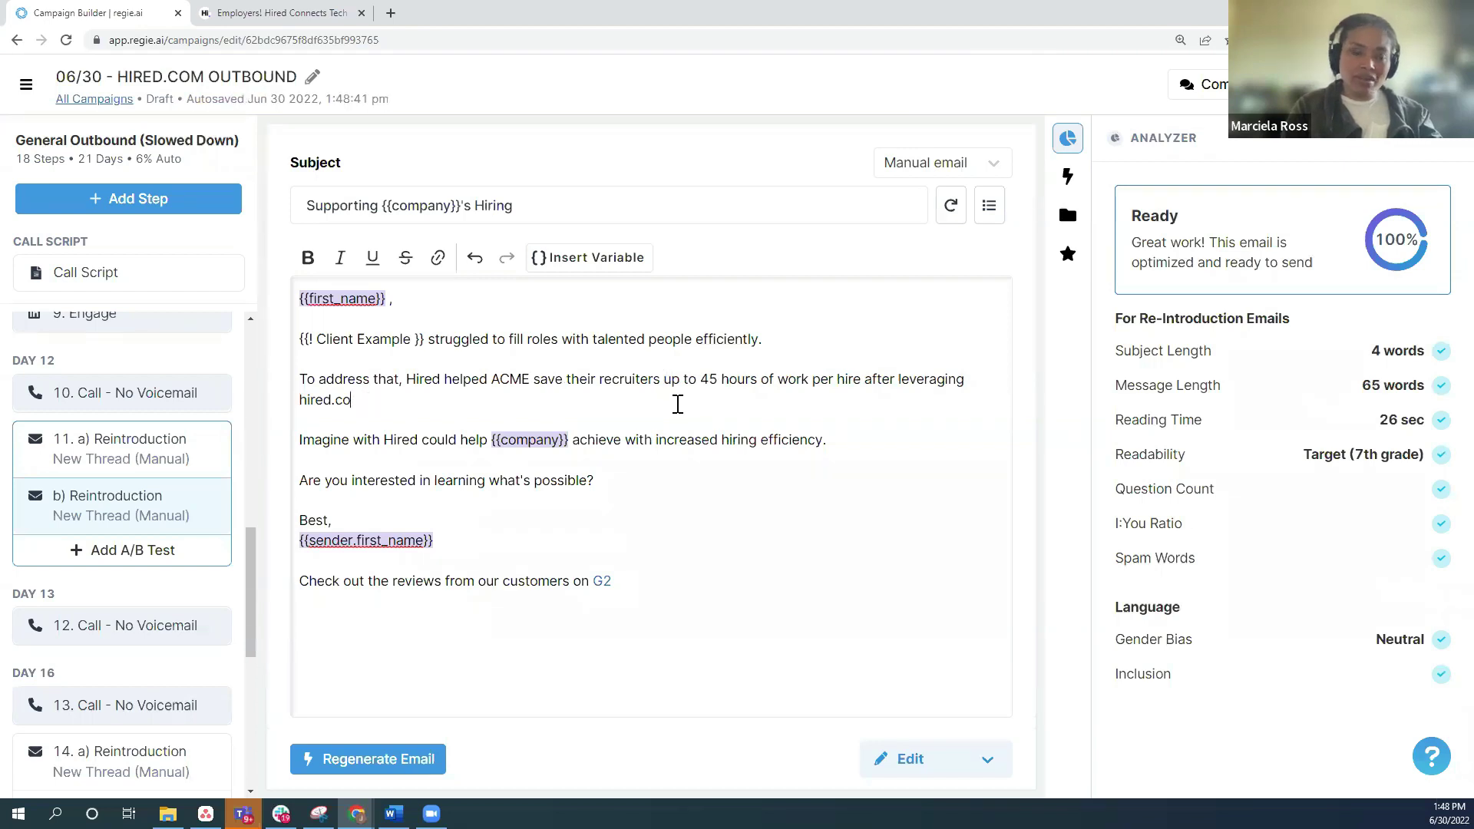
{"action": "key", "text": "BackSpace"}
{"action": "key", "text": "BackSpace"}
{"action": "key", "text": "BackSpace"}
{"action": "key", "text": "BackSpace"}
{"action": "key", "text": "BackSpace"}
{"action": "key", "text": "BackSpace"}
{"action": "key", "text": "BackSpace"}
{"action": "key", "text": "BackSpace"}
{"action": "key", "text": "BackSpace"}
{"action": "key", "text": "BackSpace"}
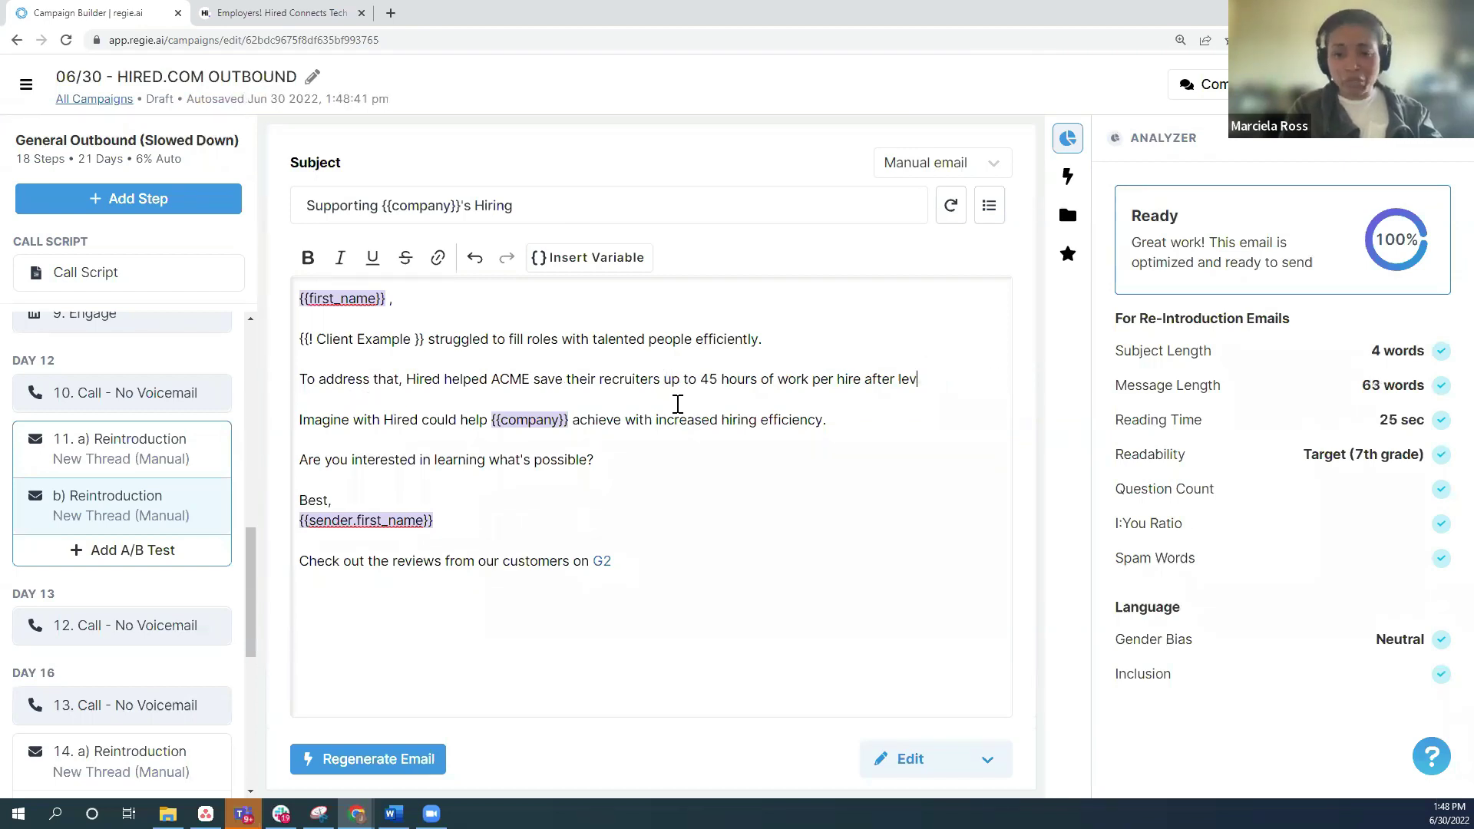
{"action": "key", "text": "BackSpace"}
{"action": "key", "text": "BackSpace"}
{"action": "key", "text": "BackSpace"}
{"action": "key", "text": "BackSpace"}
{"action": "key", "text": "BackSpace"}
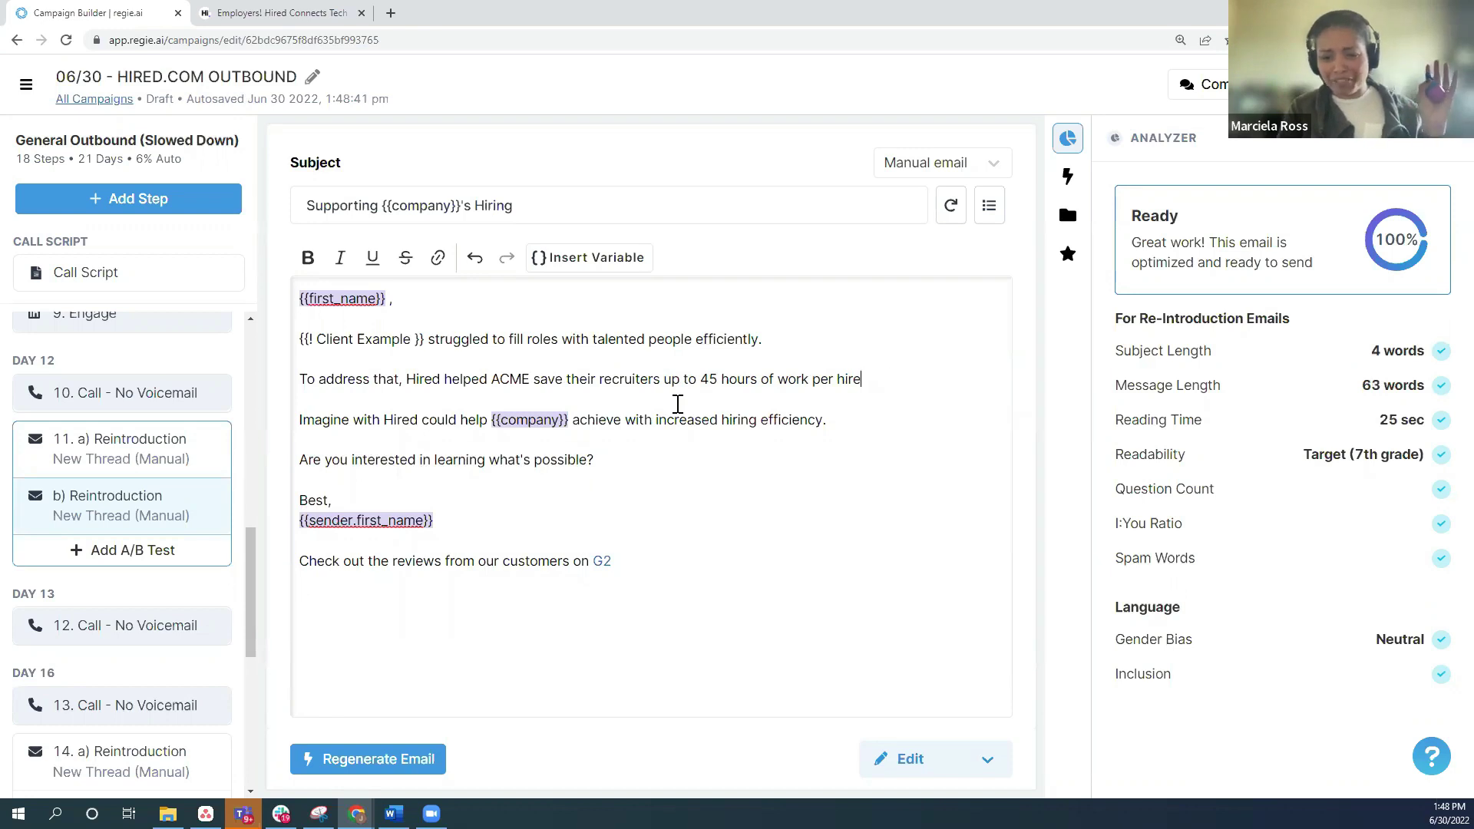
{"action": "type", "text": "."}
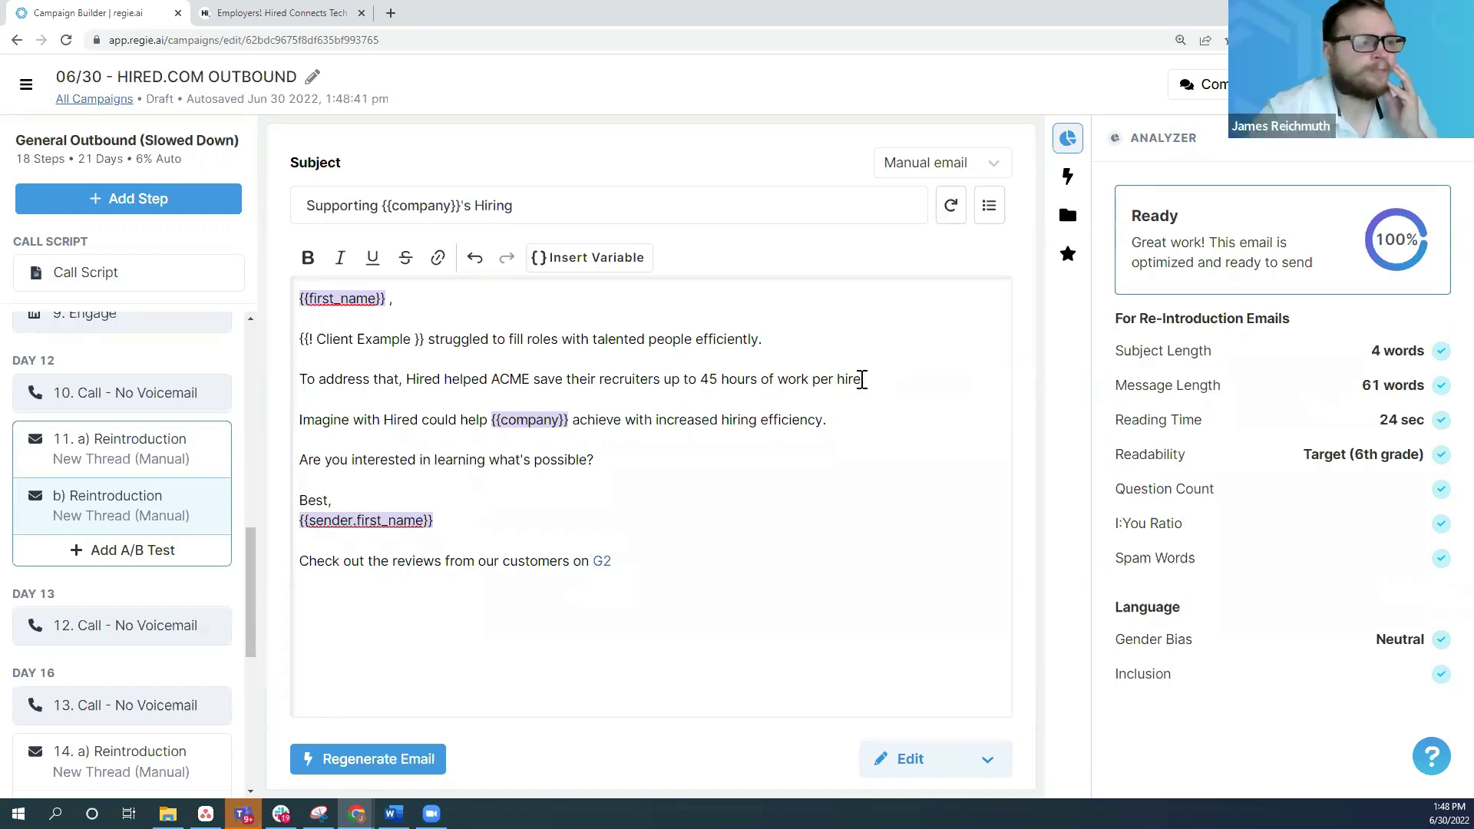
Step: Hyperlink "Hired helped ACME save their recruiters up to 45 hours of work per hire" with the placeholder URL "link"
{"action": "left_click_drag", "start_coordinate": [409, 390], "coordinate": [407, 381]}
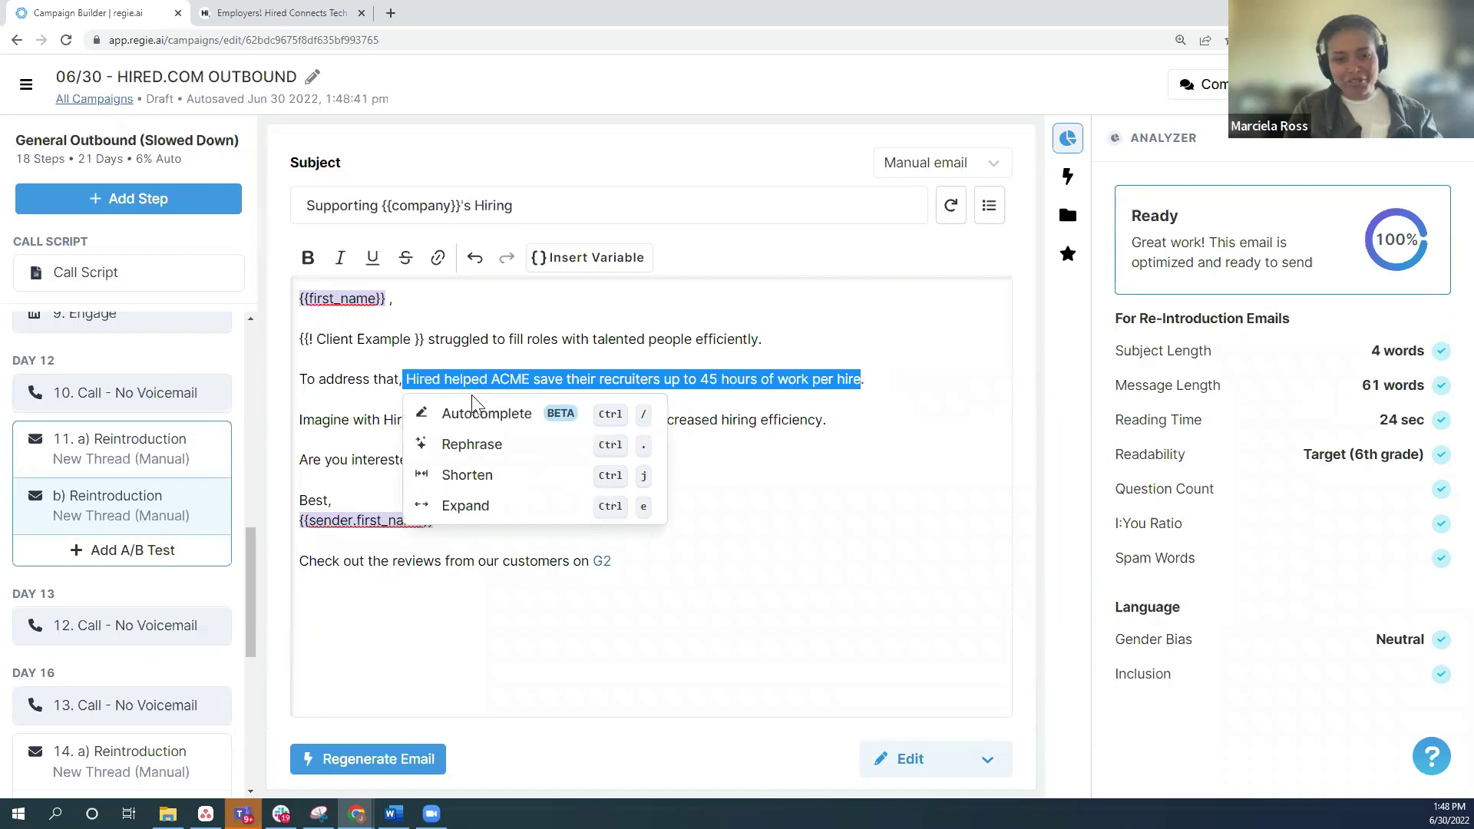
{"action": "left_click", "coordinate": [437, 258]}
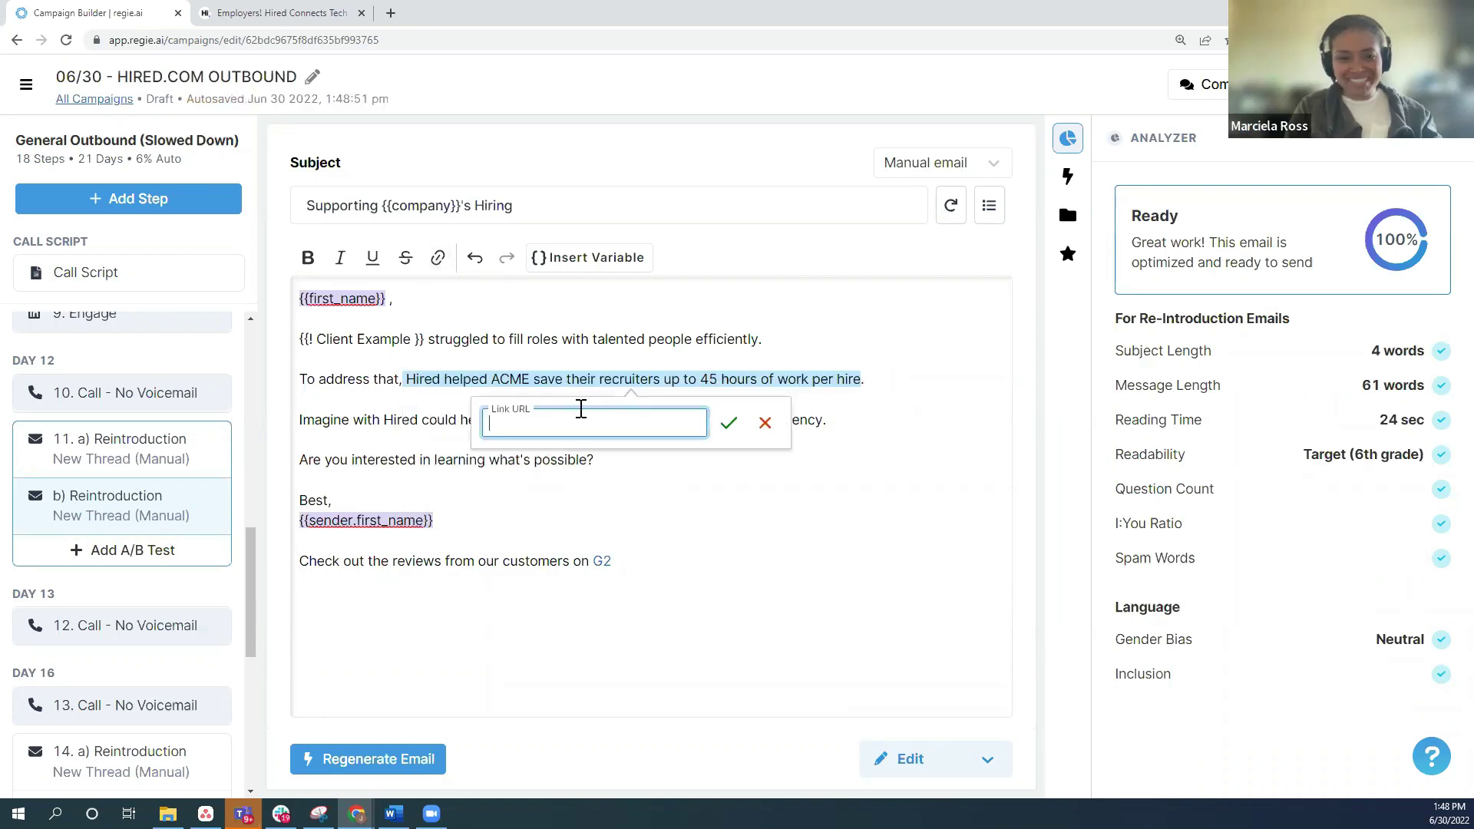
{"action": "type", "text": "link"}
{"action": "key", "text": "Return"}
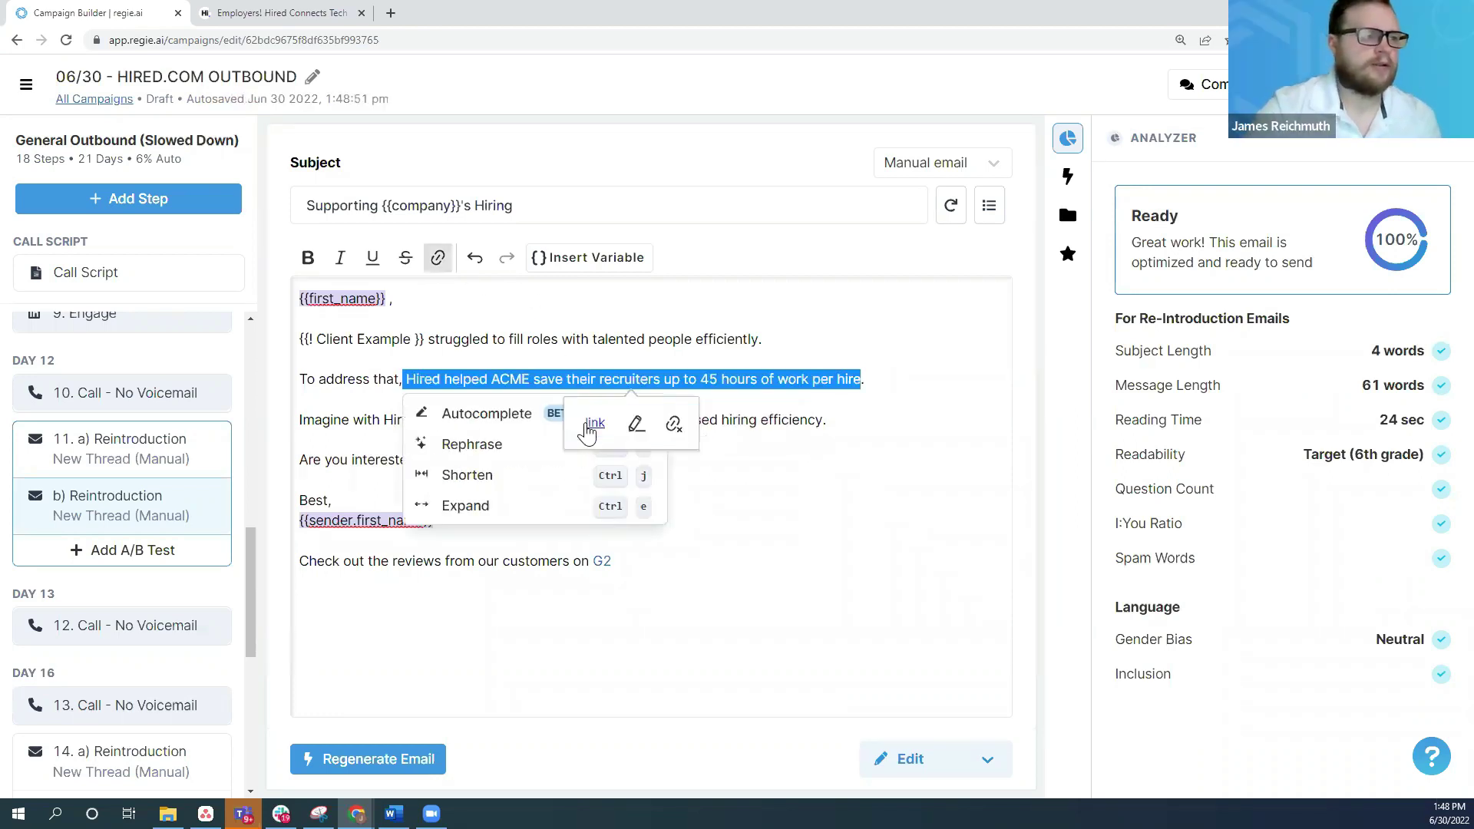
{"action": "left_click", "coordinate": [884, 444]}
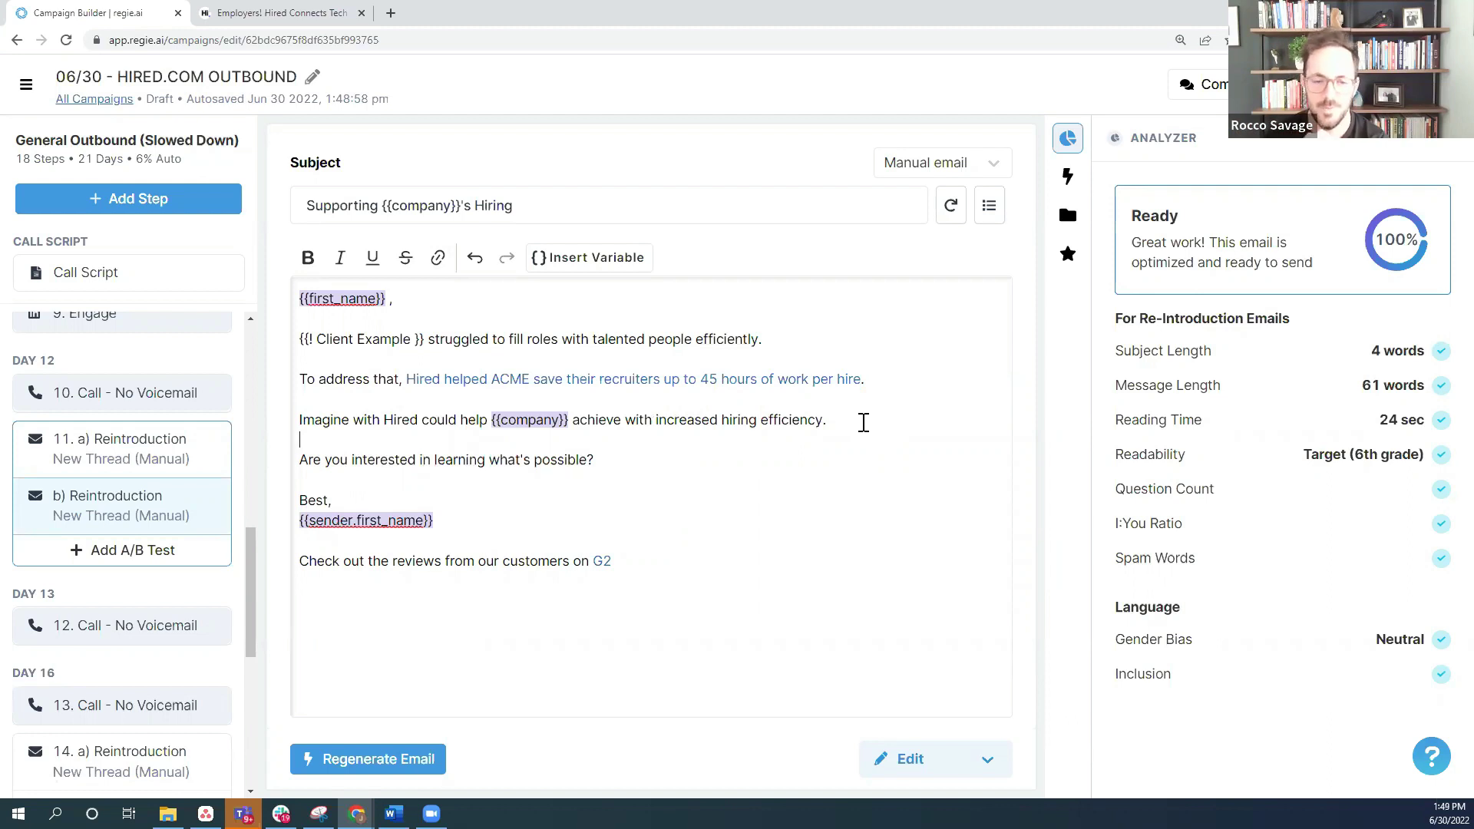
Step: Delete the "Imagine with Hired" sentence about increased hiring efficiency, along with its empty paragraph
{"action": "left_click_drag", "start_coordinate": [863, 422], "coordinate": [285, 432]}
{"action": "key", "text": "BackSpace"}
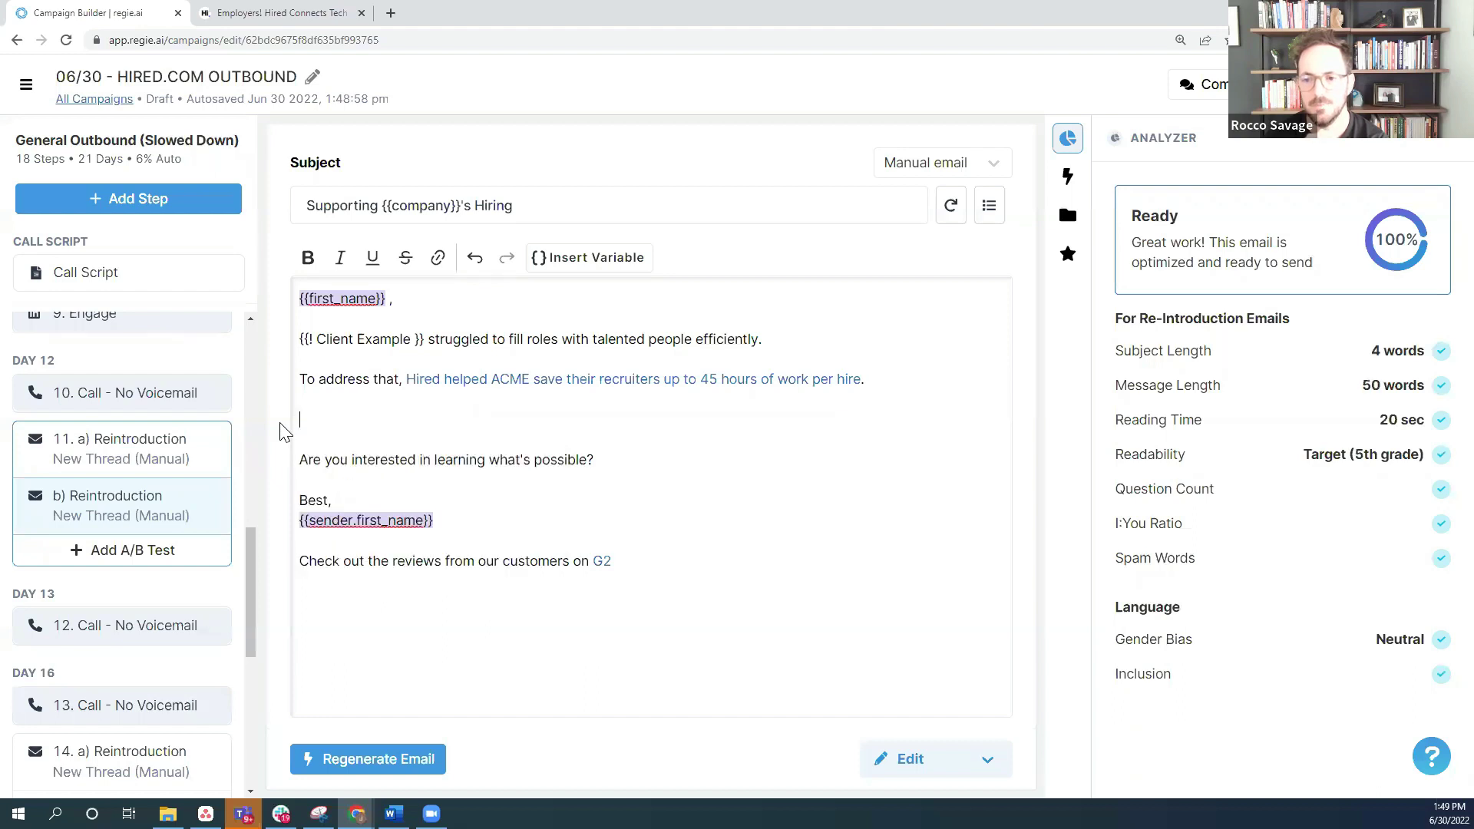
{"action": "key", "text": "BackSpace"}
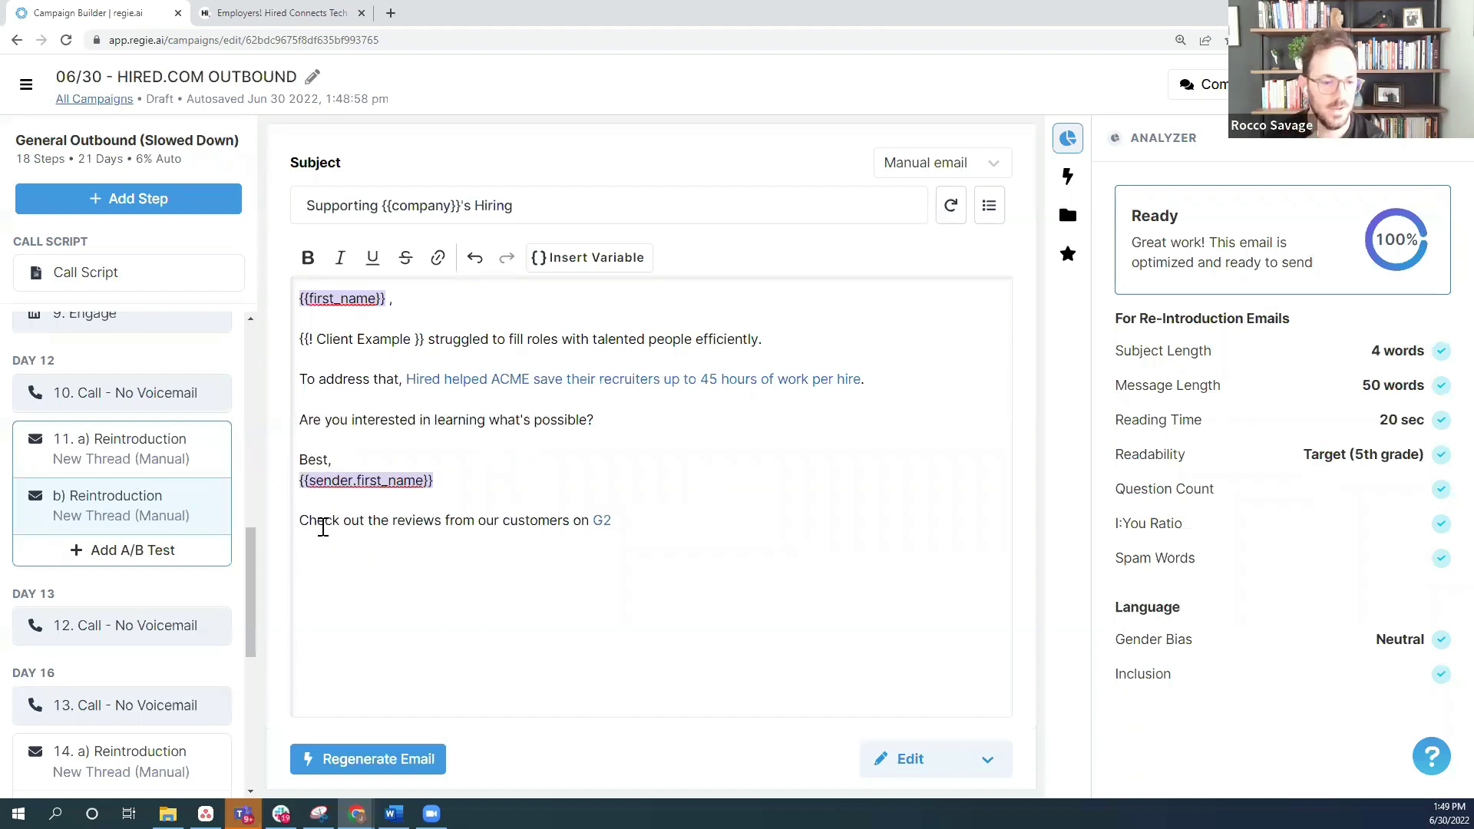
Step: Begin the G2 reviews line with "For more customer references," and make the "c" of "check" lowercase
{"action": "left_click", "coordinate": [298, 520]}
{"action": "type", "text": "For m"}
{"action": "type", "text": "ore customer refere"}
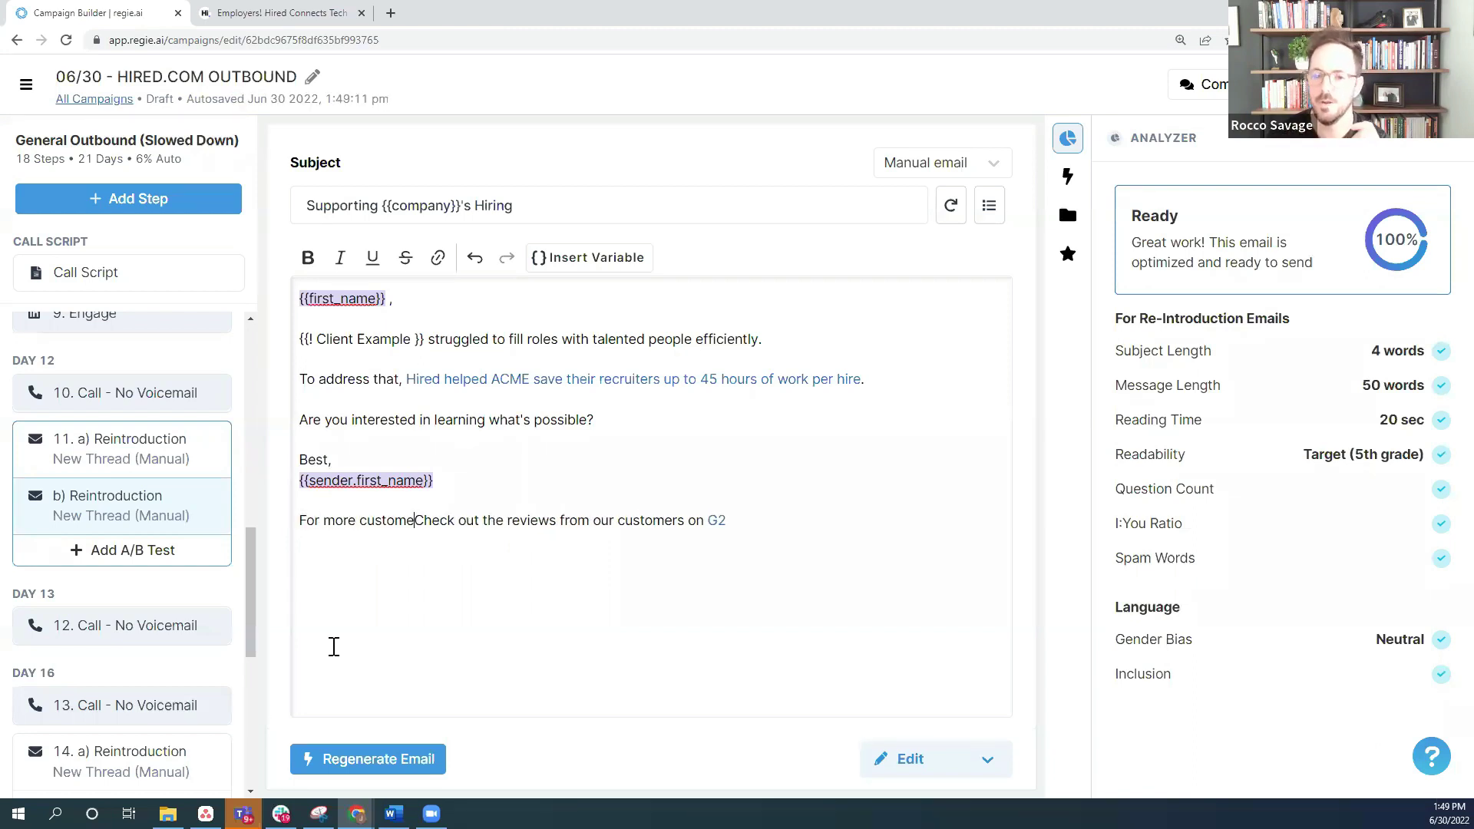
{"action": "type", "text": "nces,"}
{"action": "key", "text": "Delete"}
{"action": "type", "text": "c"}
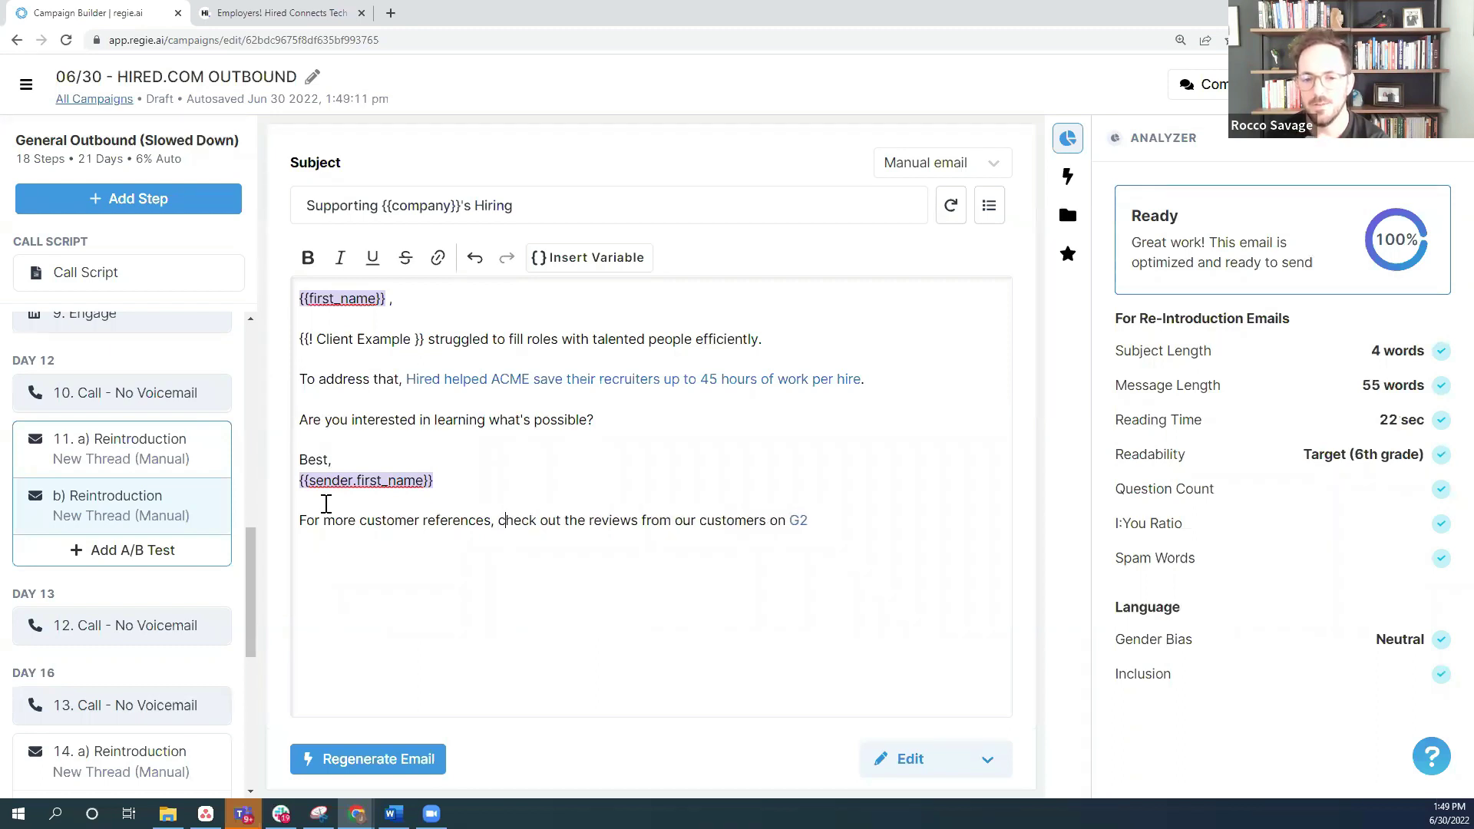
Step: Add a "PS" line above the customer references line, separated from the signature by a blank line, and change "the reviews" to "these reviews"
{"action": "left_click", "coordinate": [326, 504]}
{"action": "type", "text": "PS"}
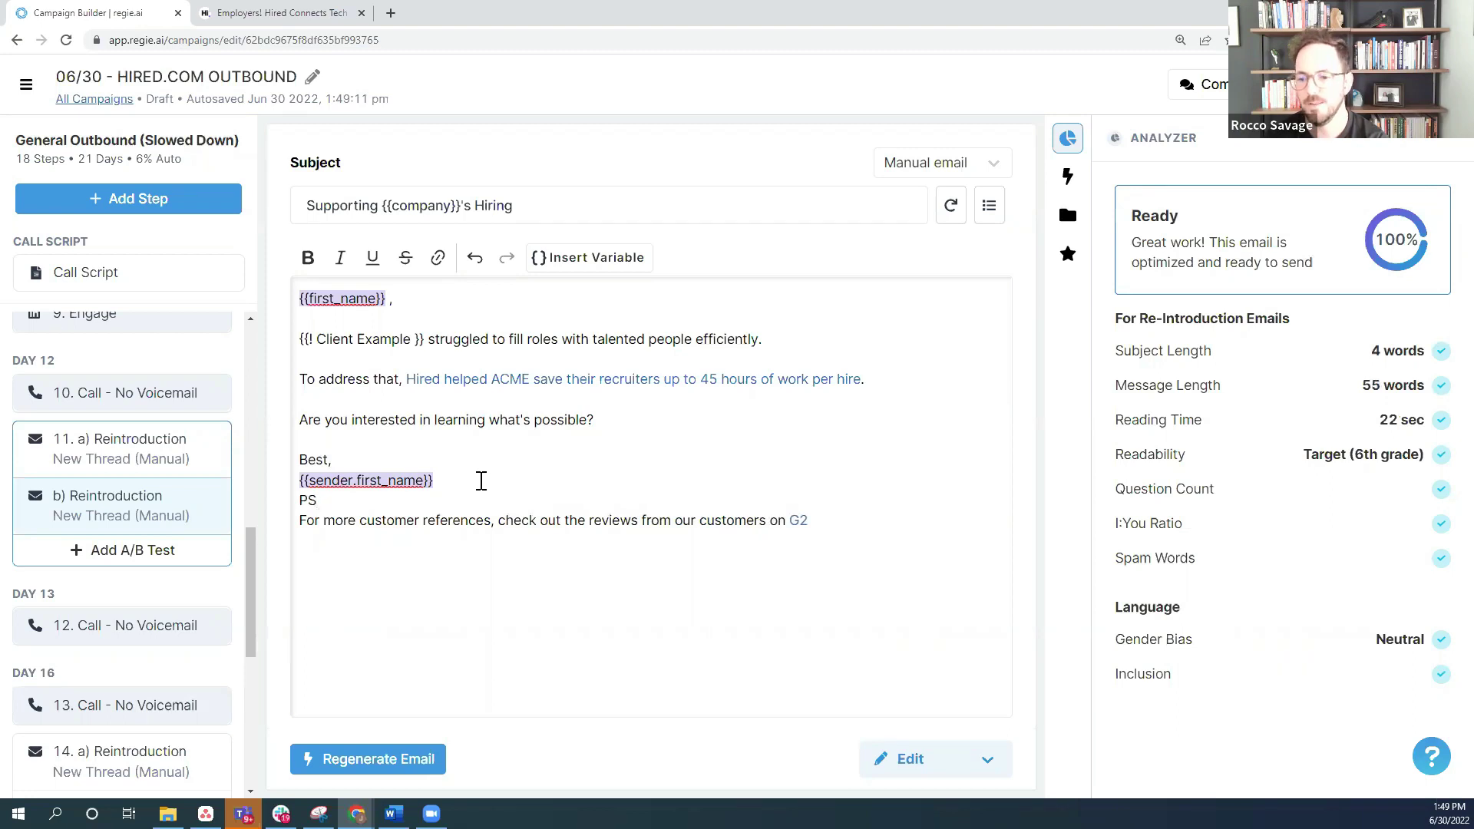
{"action": "key", "text": "Return"}
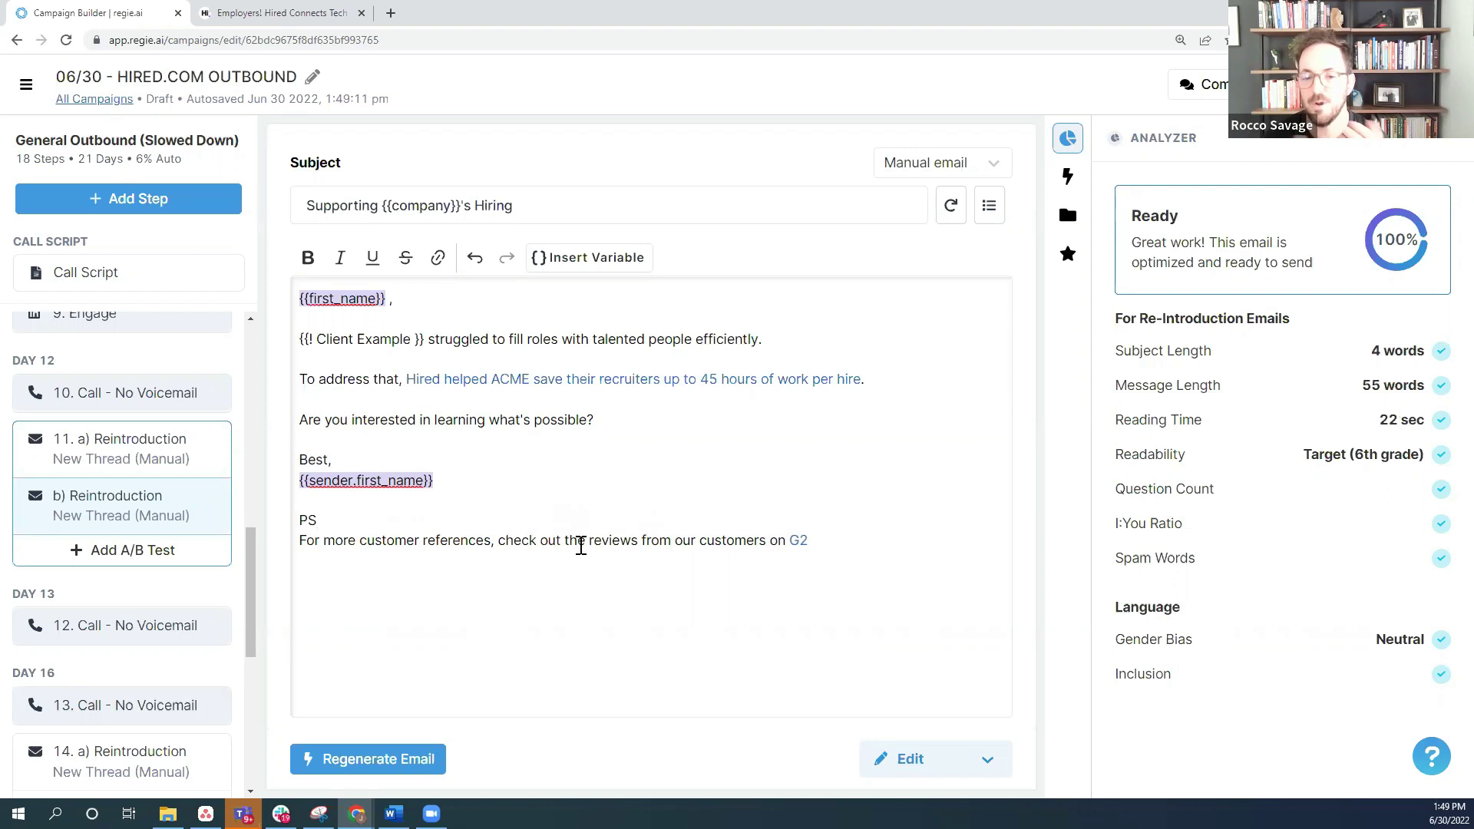
{"action": "type", "text": "se"}
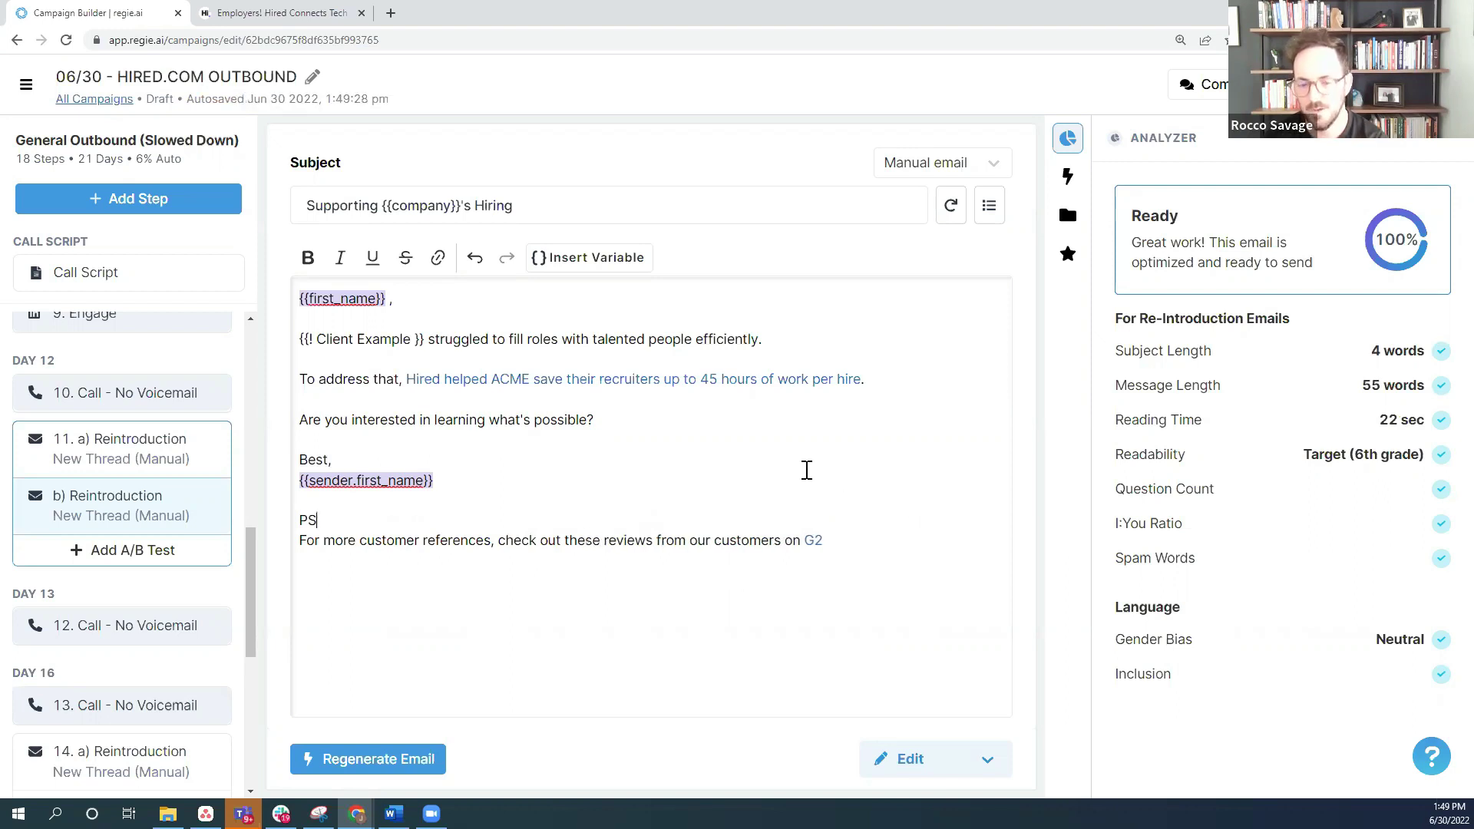
{"action": "left_click", "coordinate": [654, 461]}
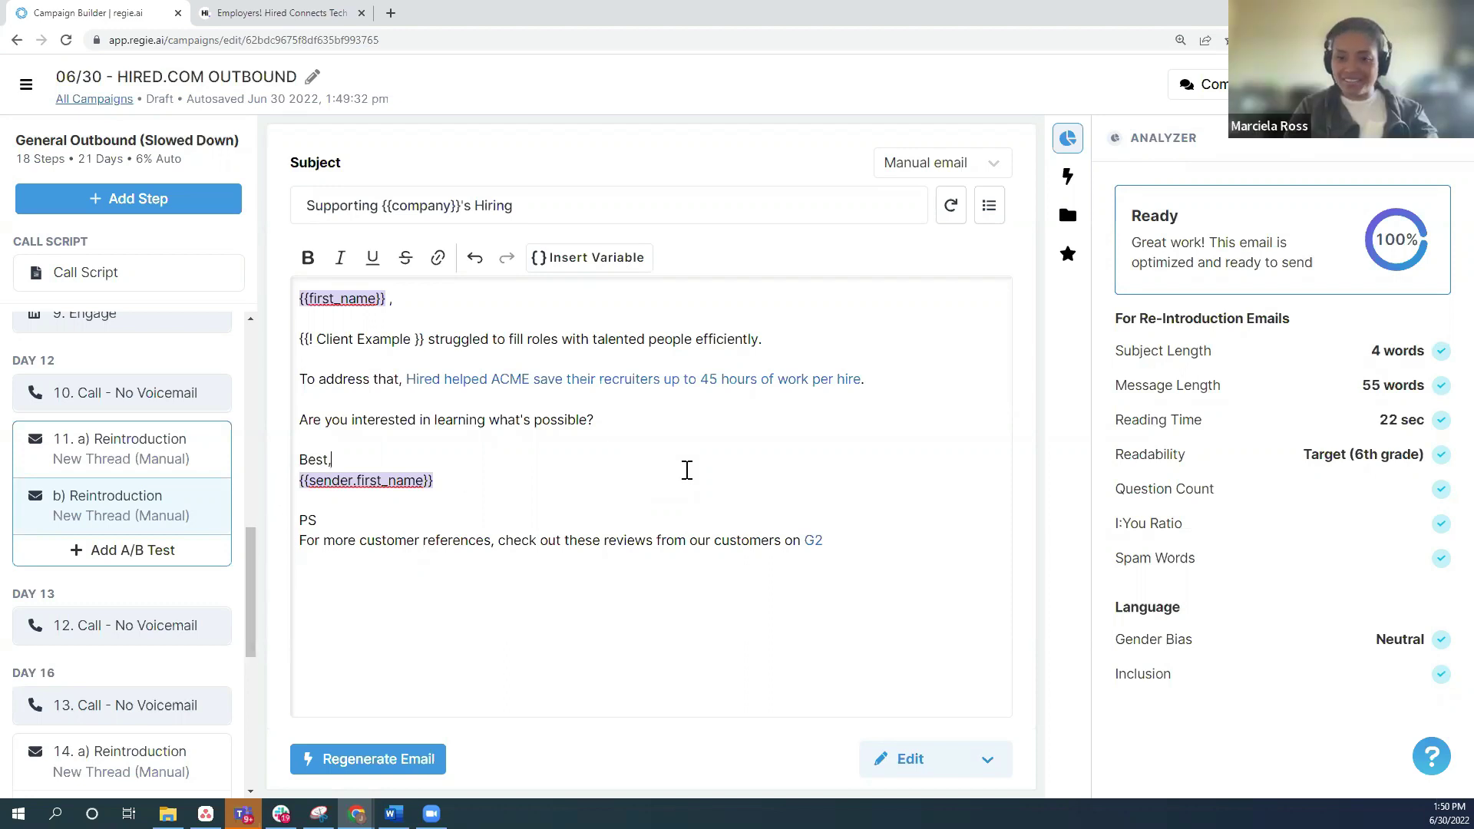
{"action": "left_click", "coordinate": [404, 522]}
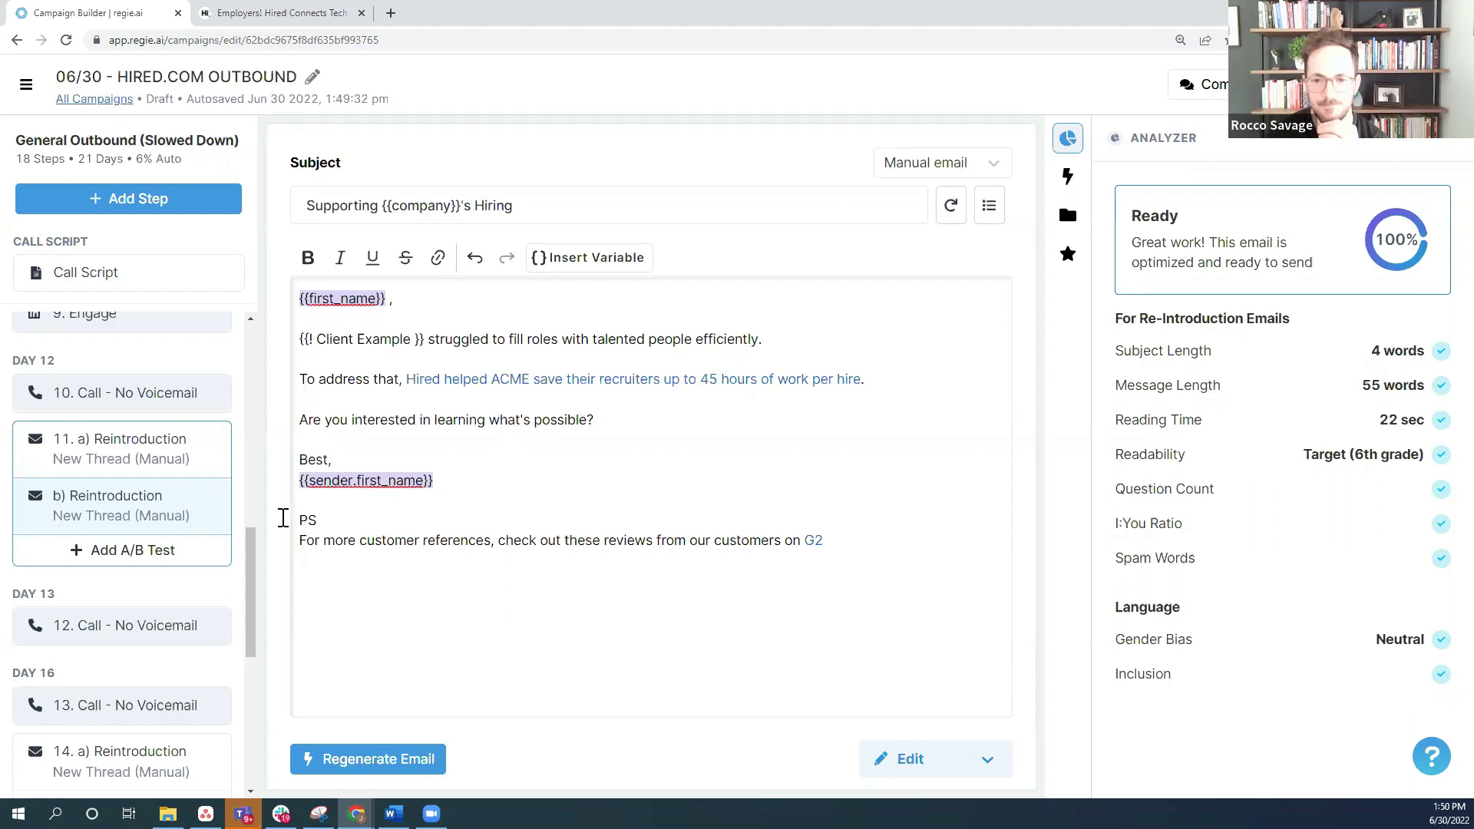
Step: Review the two reintroduction email variants of step 14 on day 16, including their customer quotes
{"action": "scroll", "coordinate": [141, 526], "scroll_direction": "down", "scroll_amount": 3}
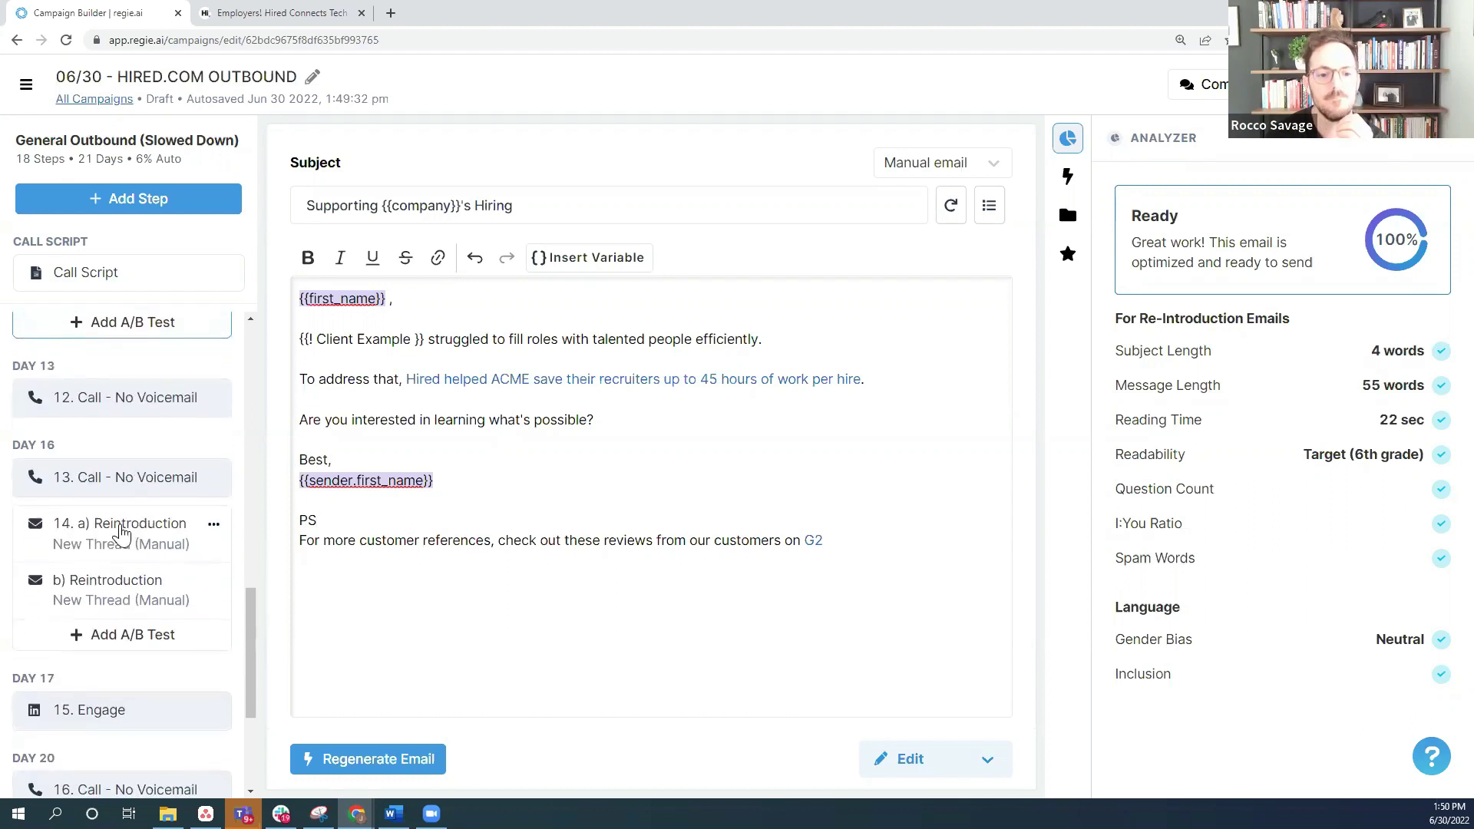
{"action": "left_click", "coordinate": [121, 535]}
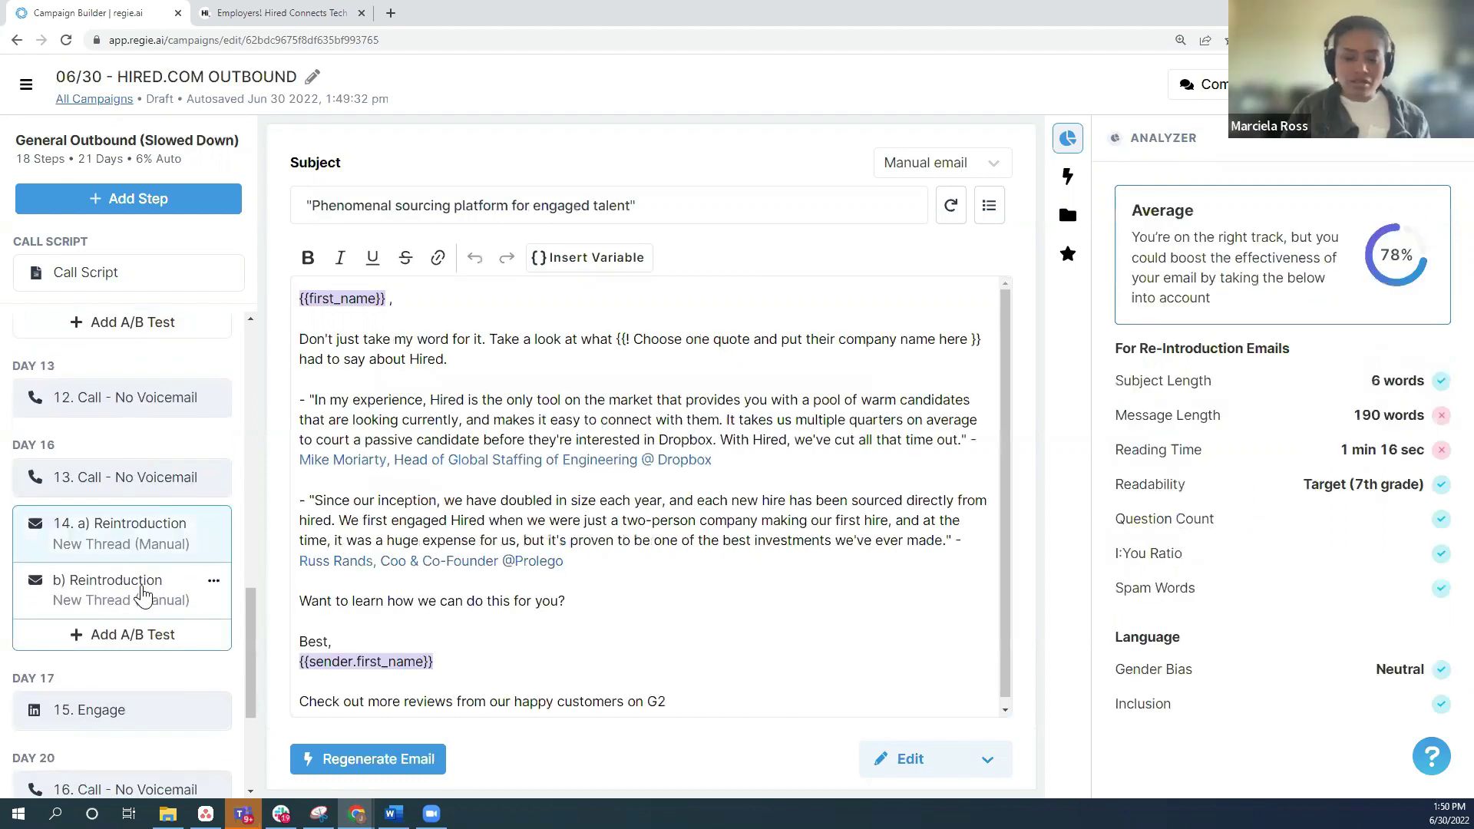
{"action": "scroll", "coordinate": [671, 567], "scroll_direction": "down", "scroll_amount": 1}
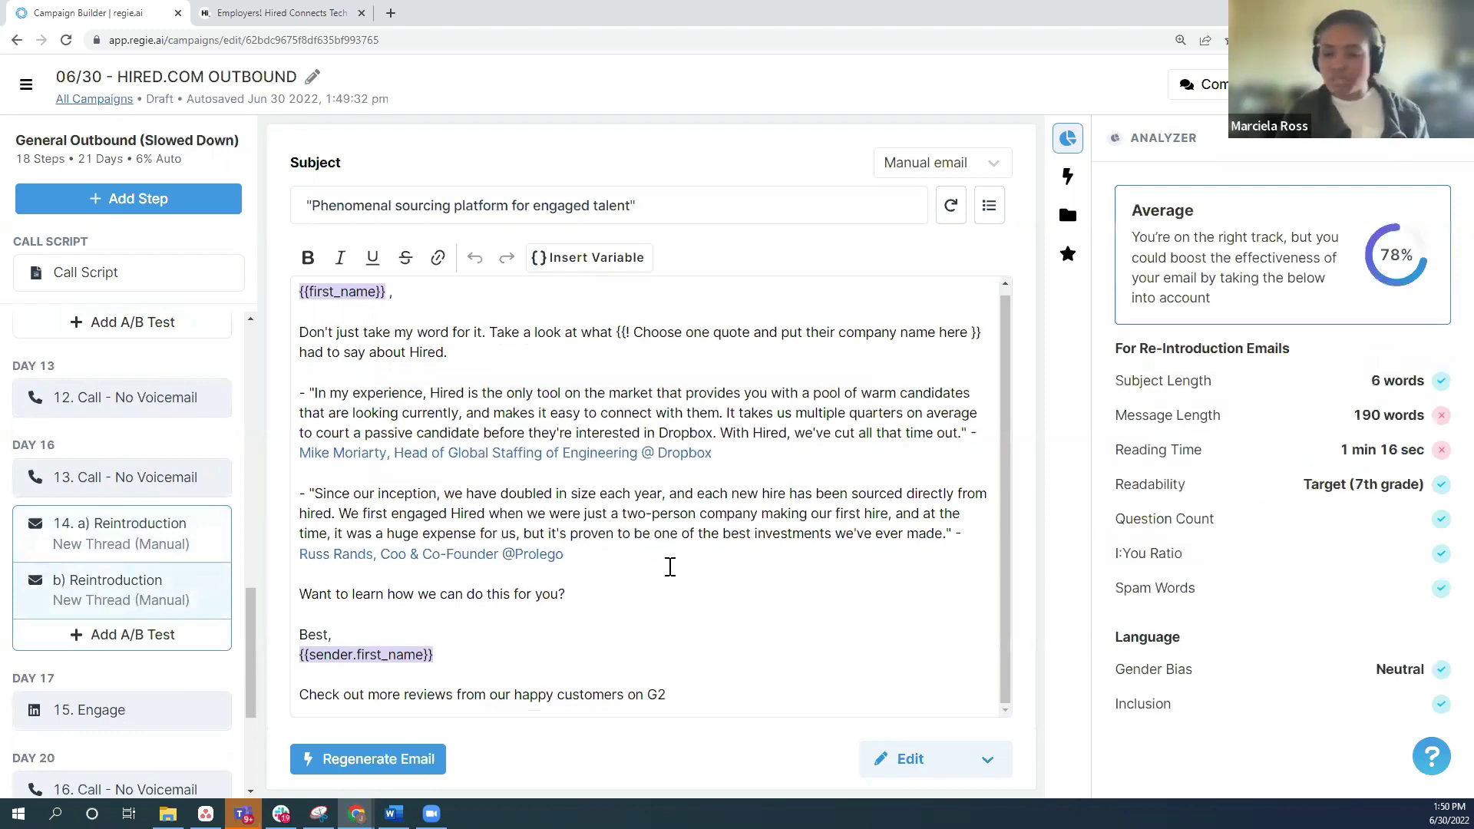
{"action": "scroll", "coordinate": [568, 461], "scroll_direction": "up", "scroll_amount": 1}
{"action": "left_click", "coordinate": [472, 359]}
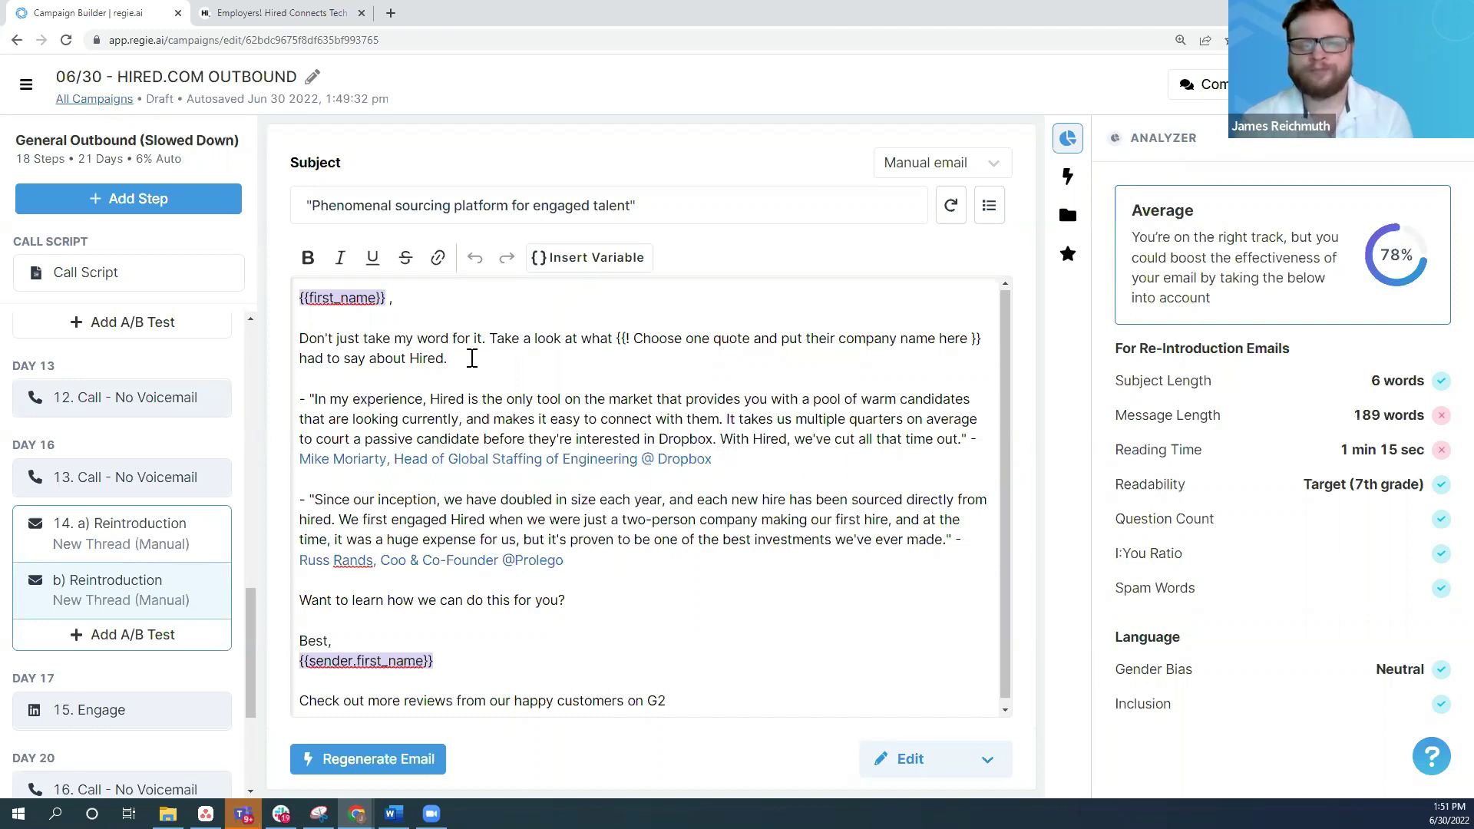
{"action": "left_click", "coordinate": [533, 362]}
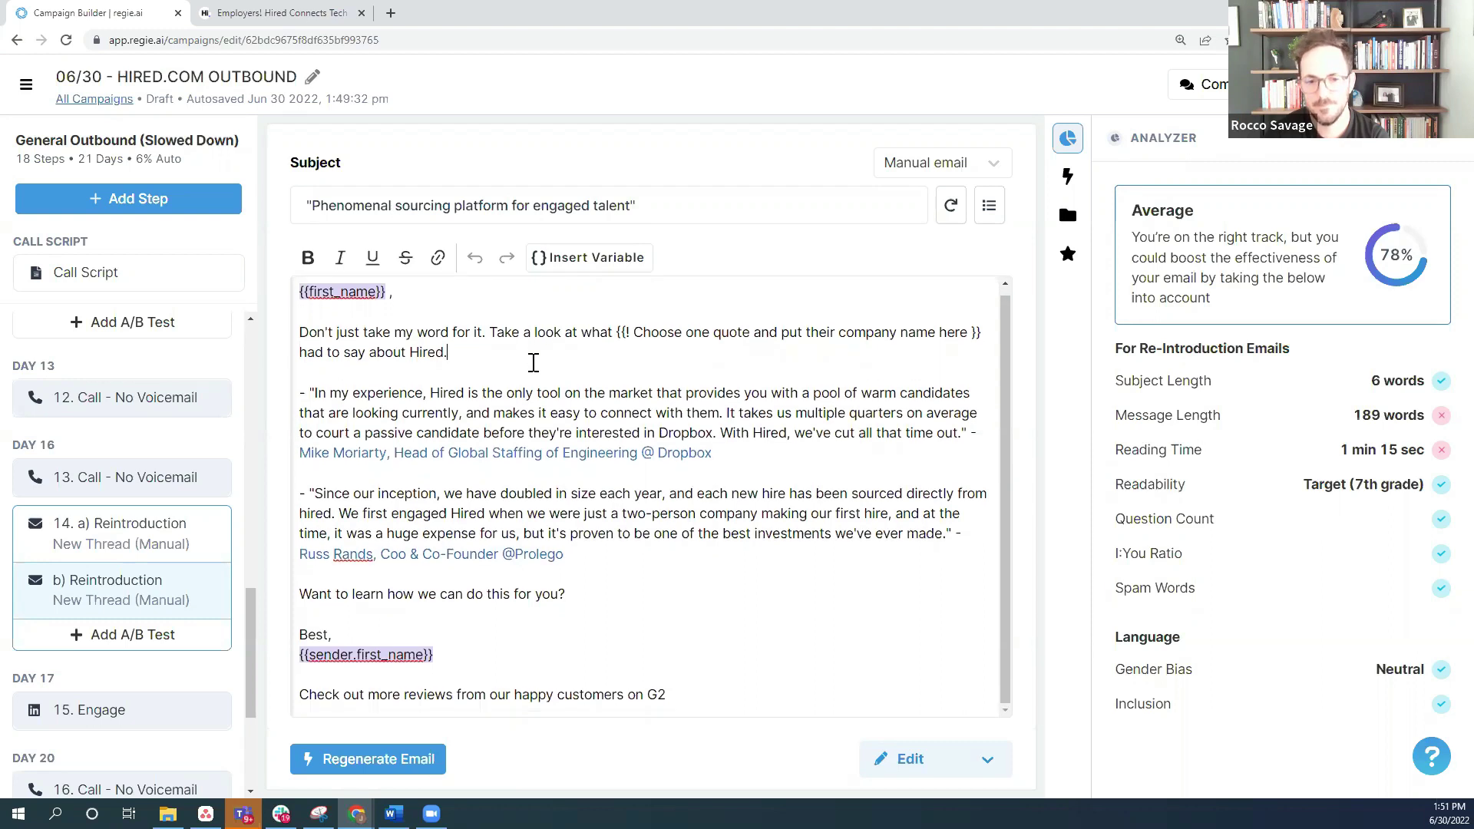
{"action": "scroll", "coordinate": [534, 362], "scroll_direction": "up", "scroll_amount": 1}
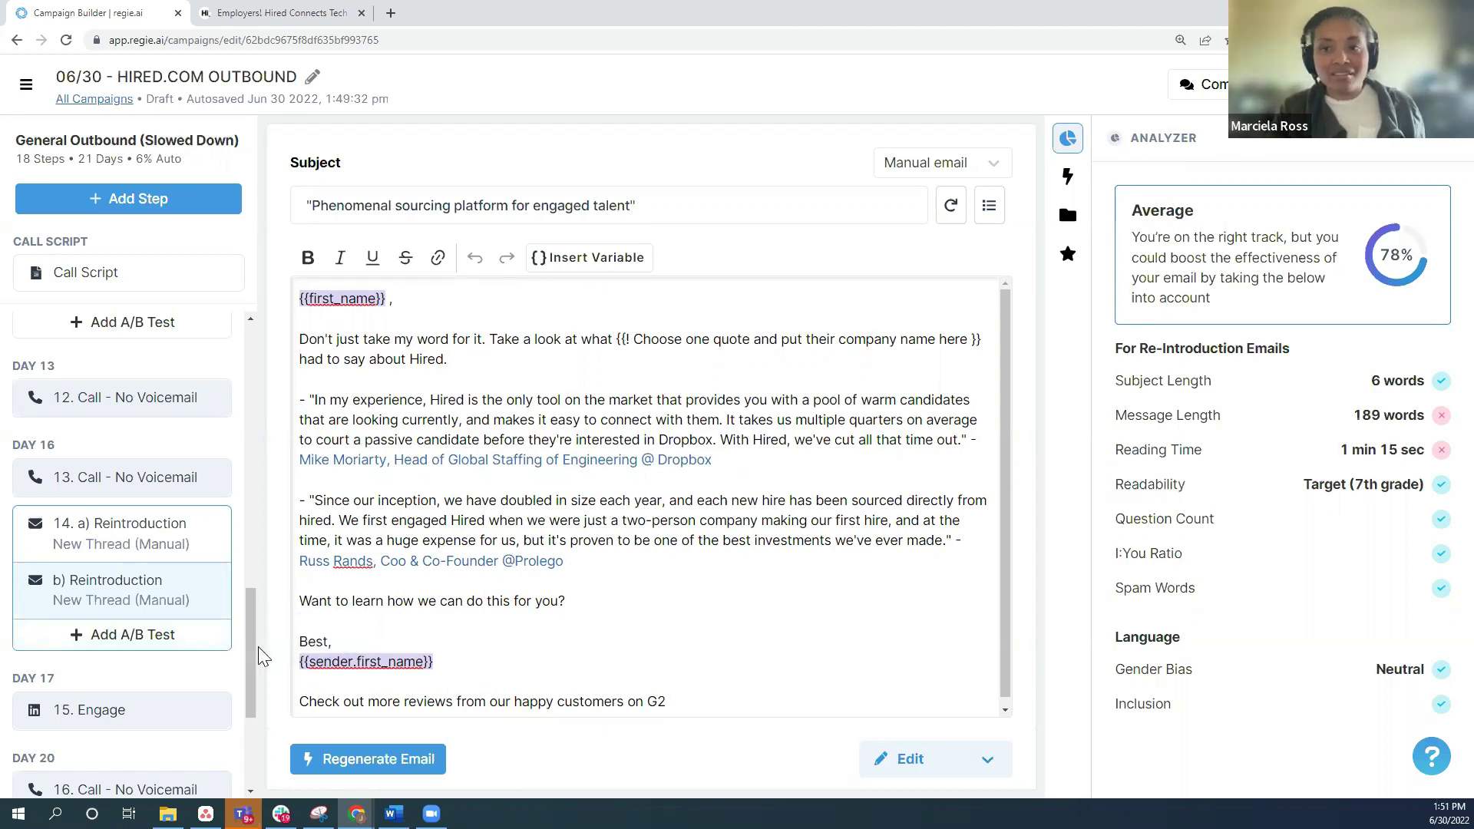
{"action": "left_click_drag", "start_coordinate": [250, 644], "coordinate": [250, 647]}
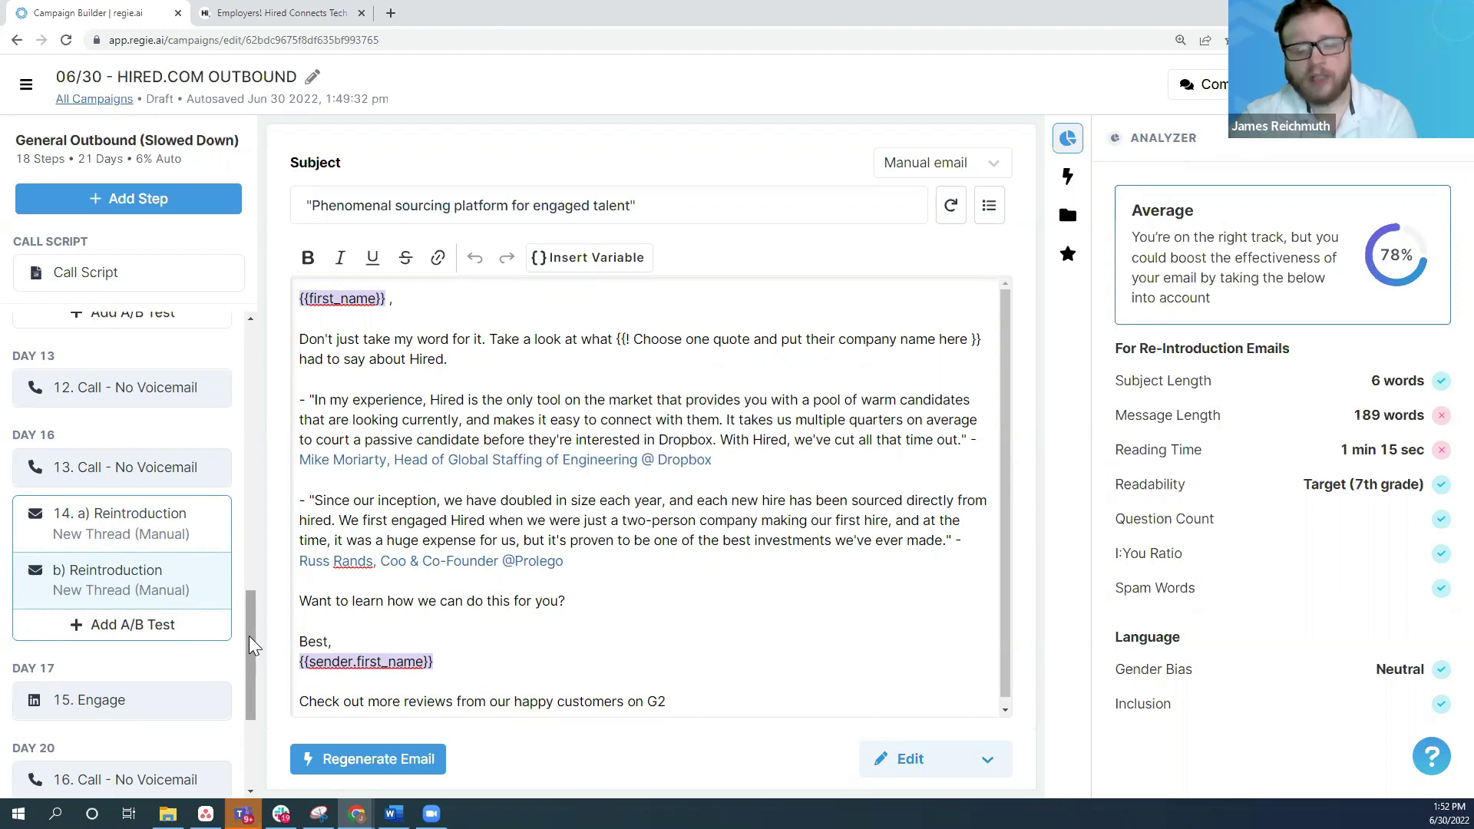
Step: Look back at variant b of the step 8 reintroduction email and variant a of step 11
{"action": "scroll", "coordinate": [198, 564], "scroll_direction": "up", "scroll_amount": 5}
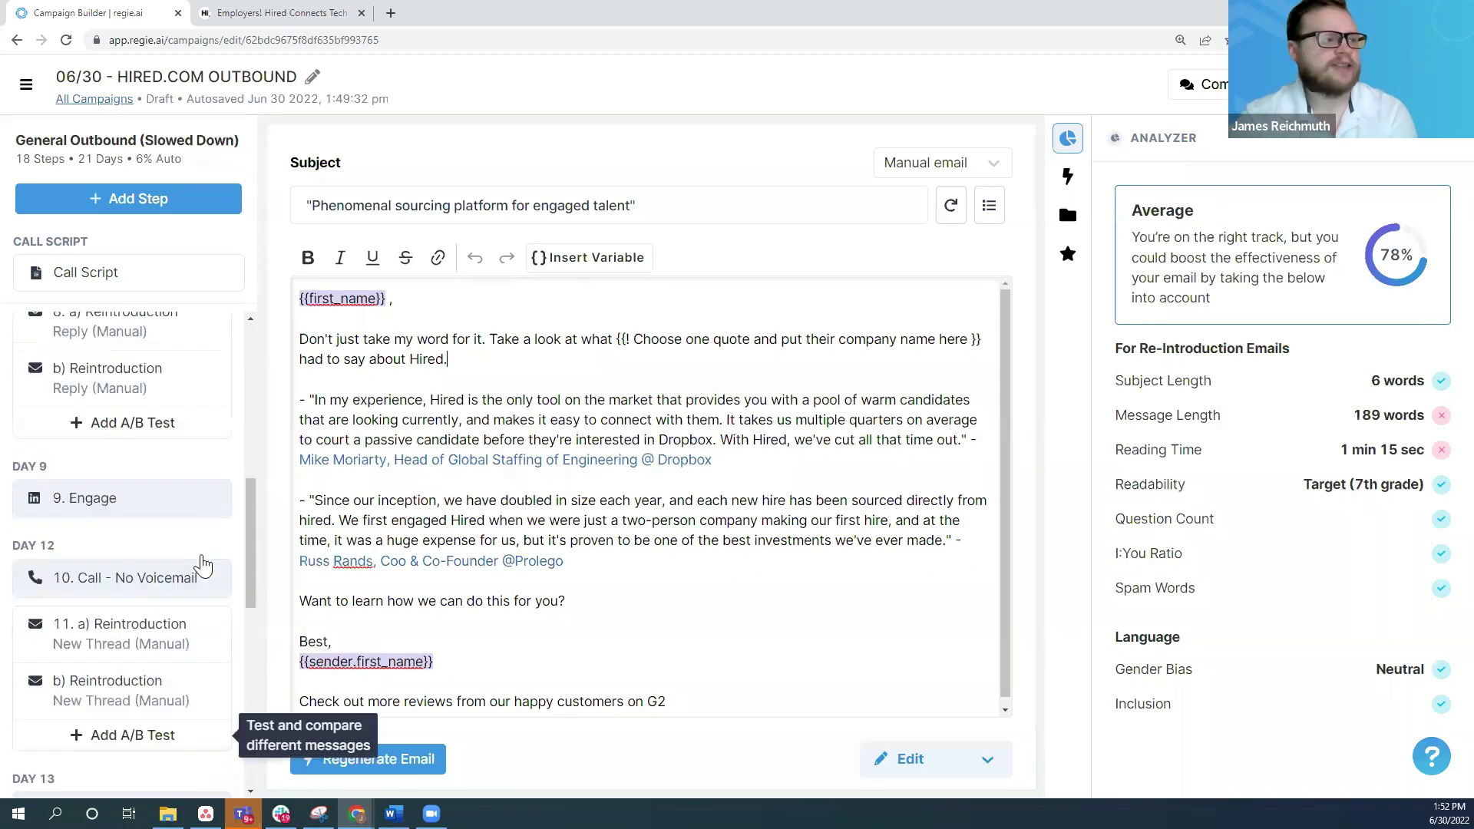
{"action": "left_click", "coordinate": [126, 374]}
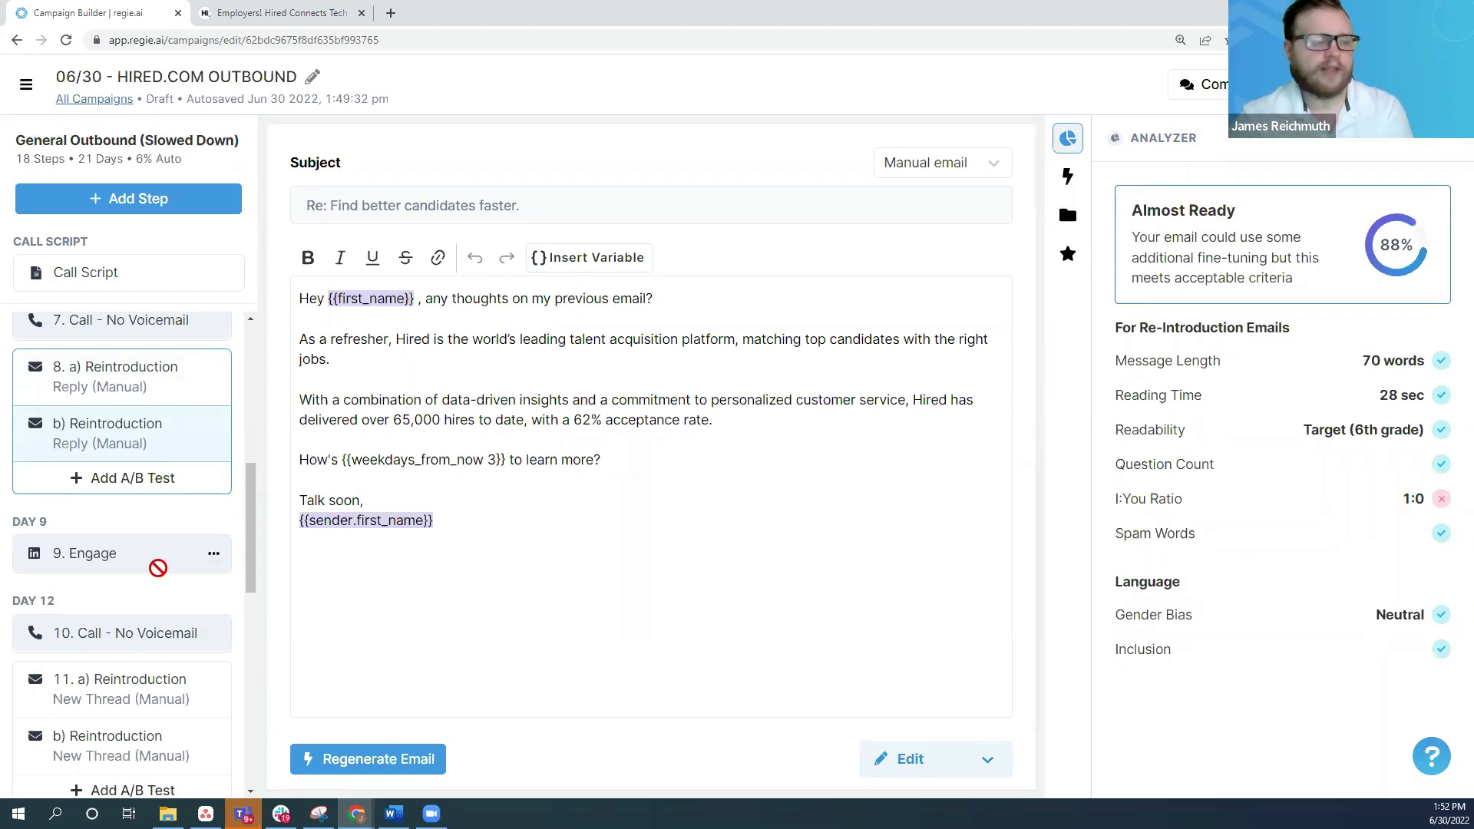
{"action": "scroll", "coordinate": [162, 572], "scroll_direction": "down", "scroll_amount": 2}
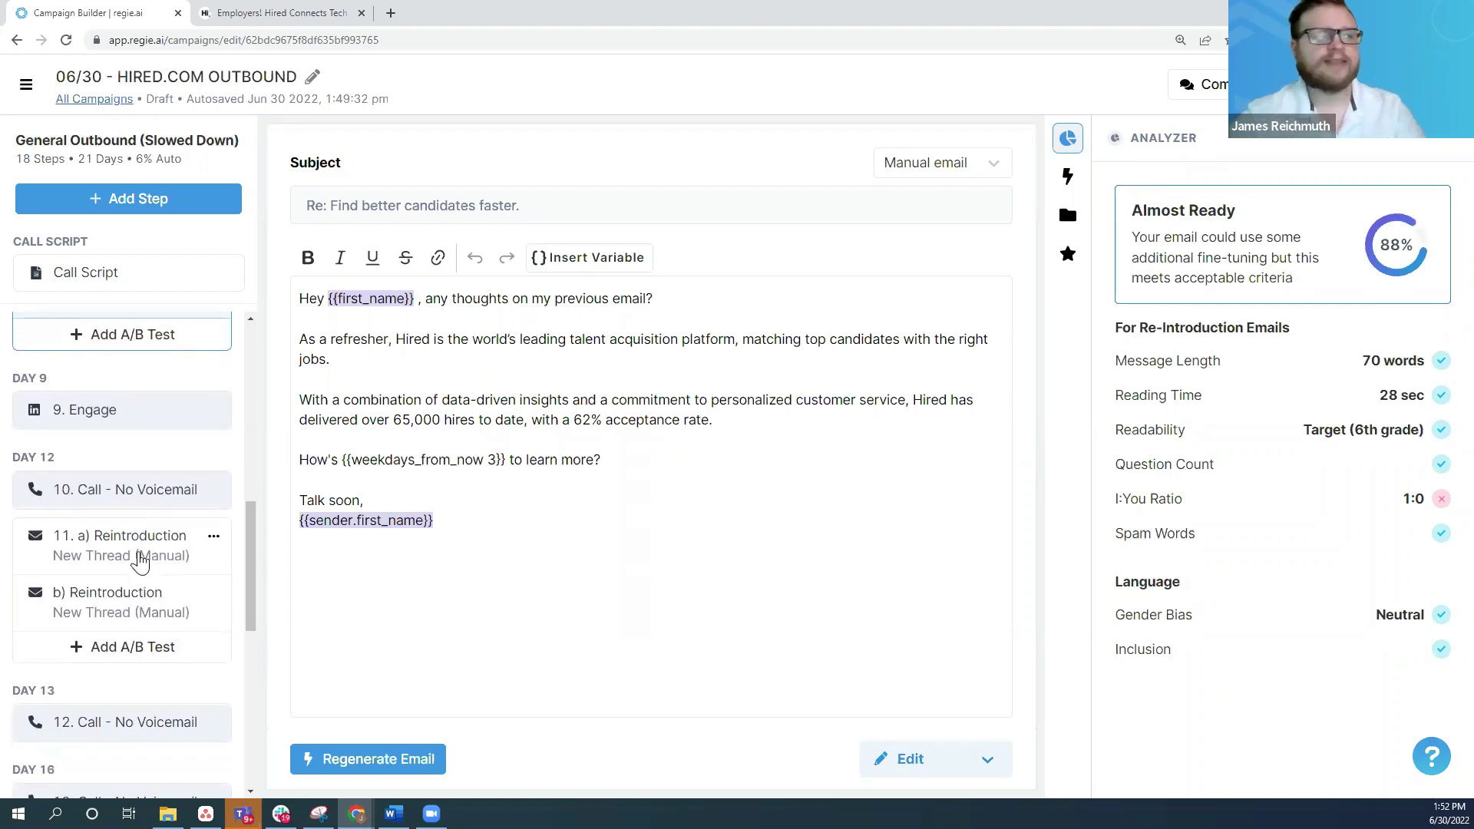
{"action": "left_click", "coordinate": [140, 558]}
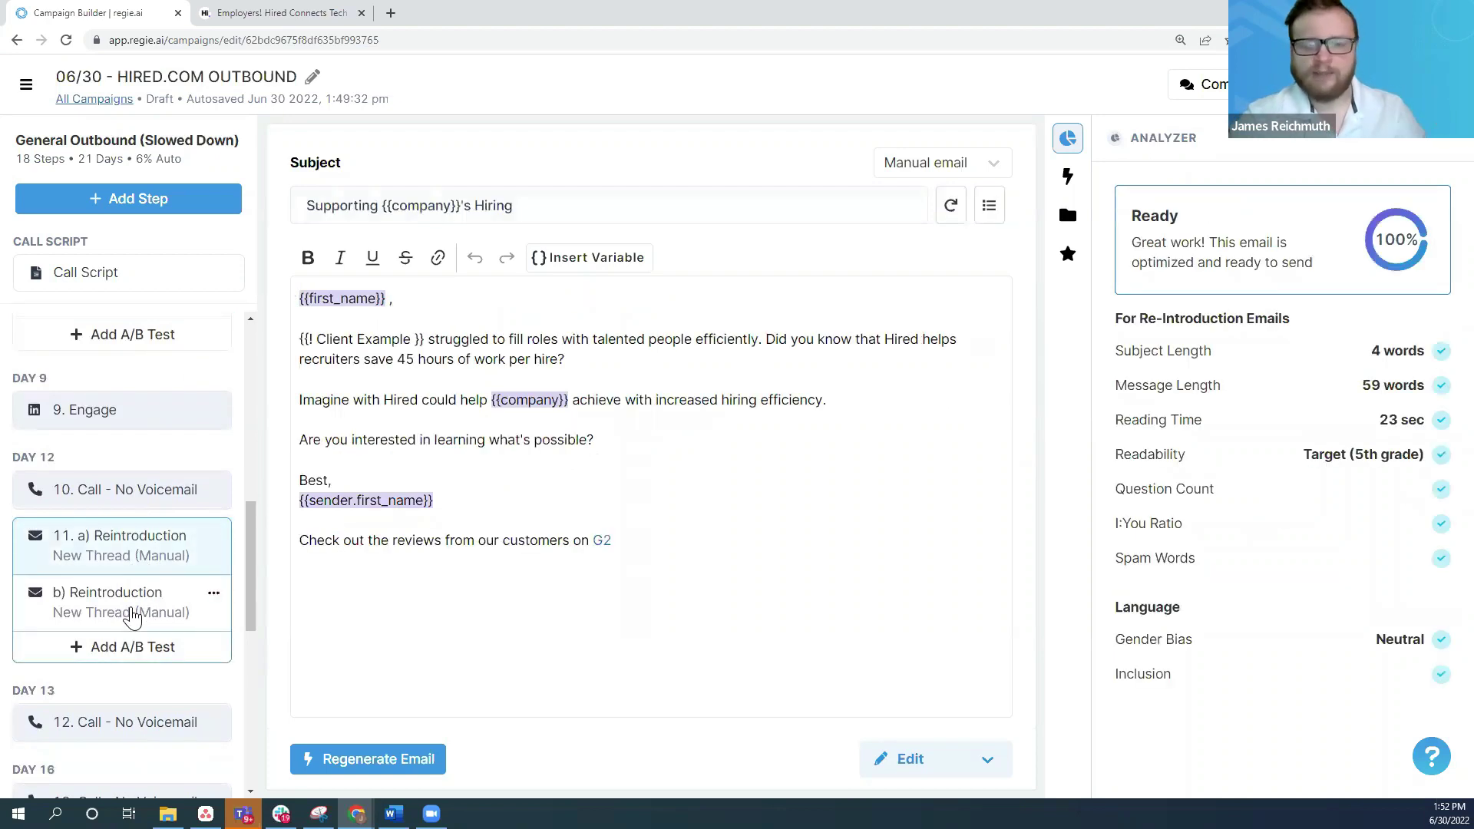
Step: In variant b of the step 14 reintroduction email, delete the "Don't just take my word for it" paragraph and its leftover blank line
{"action": "scroll", "coordinate": [131, 612], "scroll_direction": "down", "scroll_amount": 2}
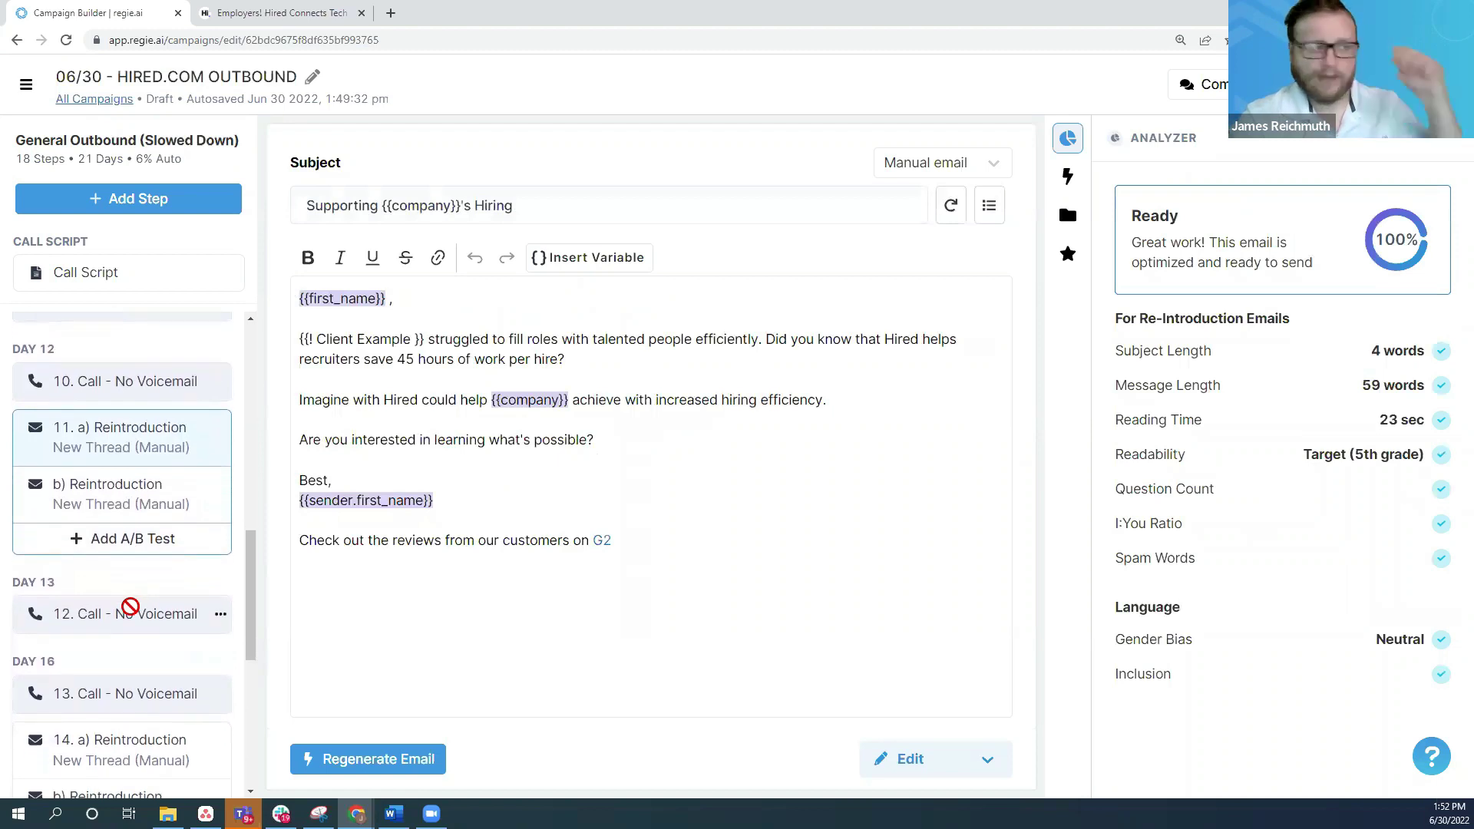
{"action": "scroll", "coordinate": [123, 557], "scroll_direction": "down", "scroll_amount": 1}
{"action": "scroll", "coordinate": [122, 557], "scroll_direction": "down", "scroll_amount": 2}
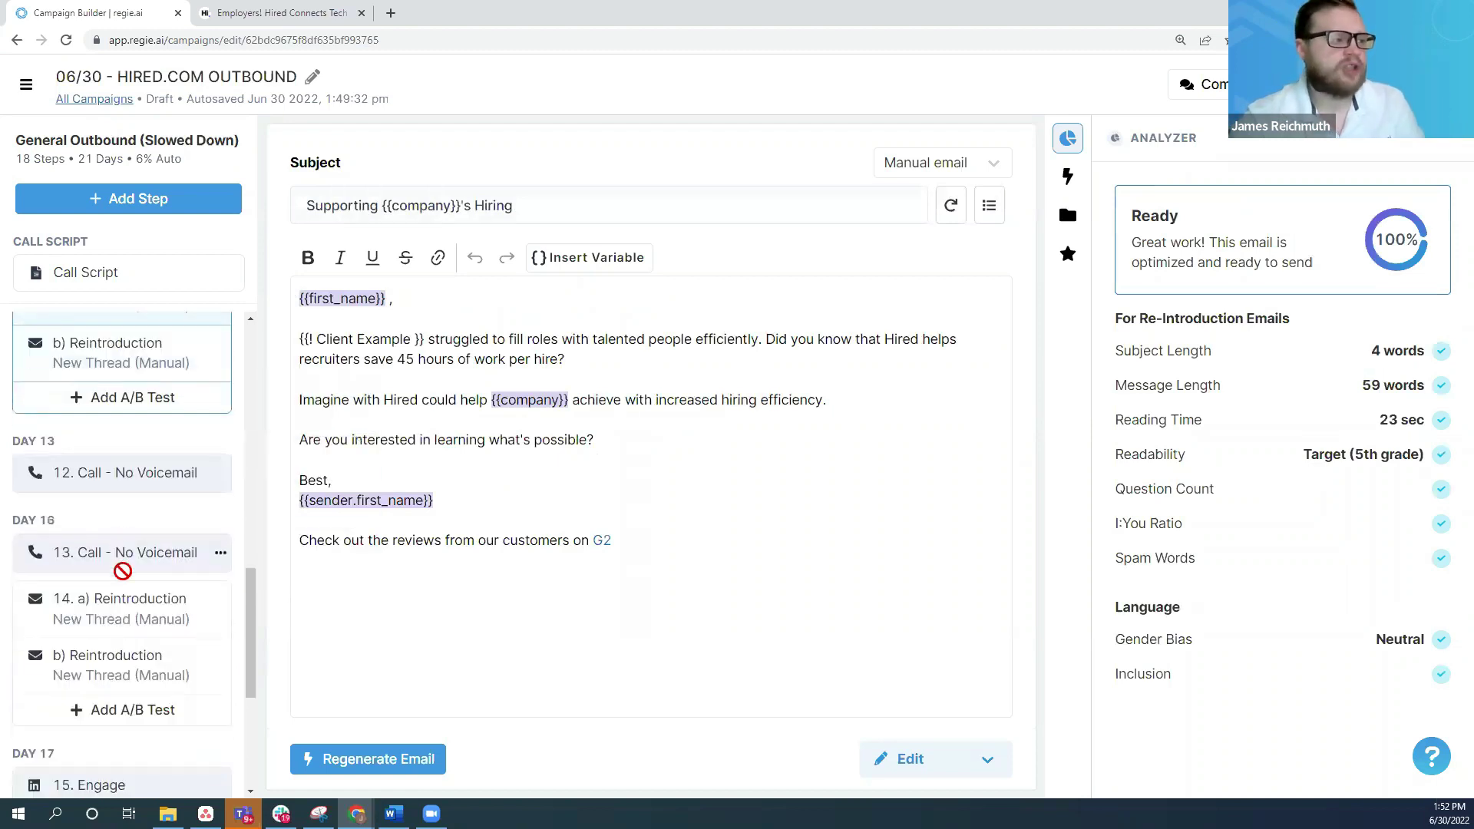
{"action": "left_click", "coordinate": [115, 657]}
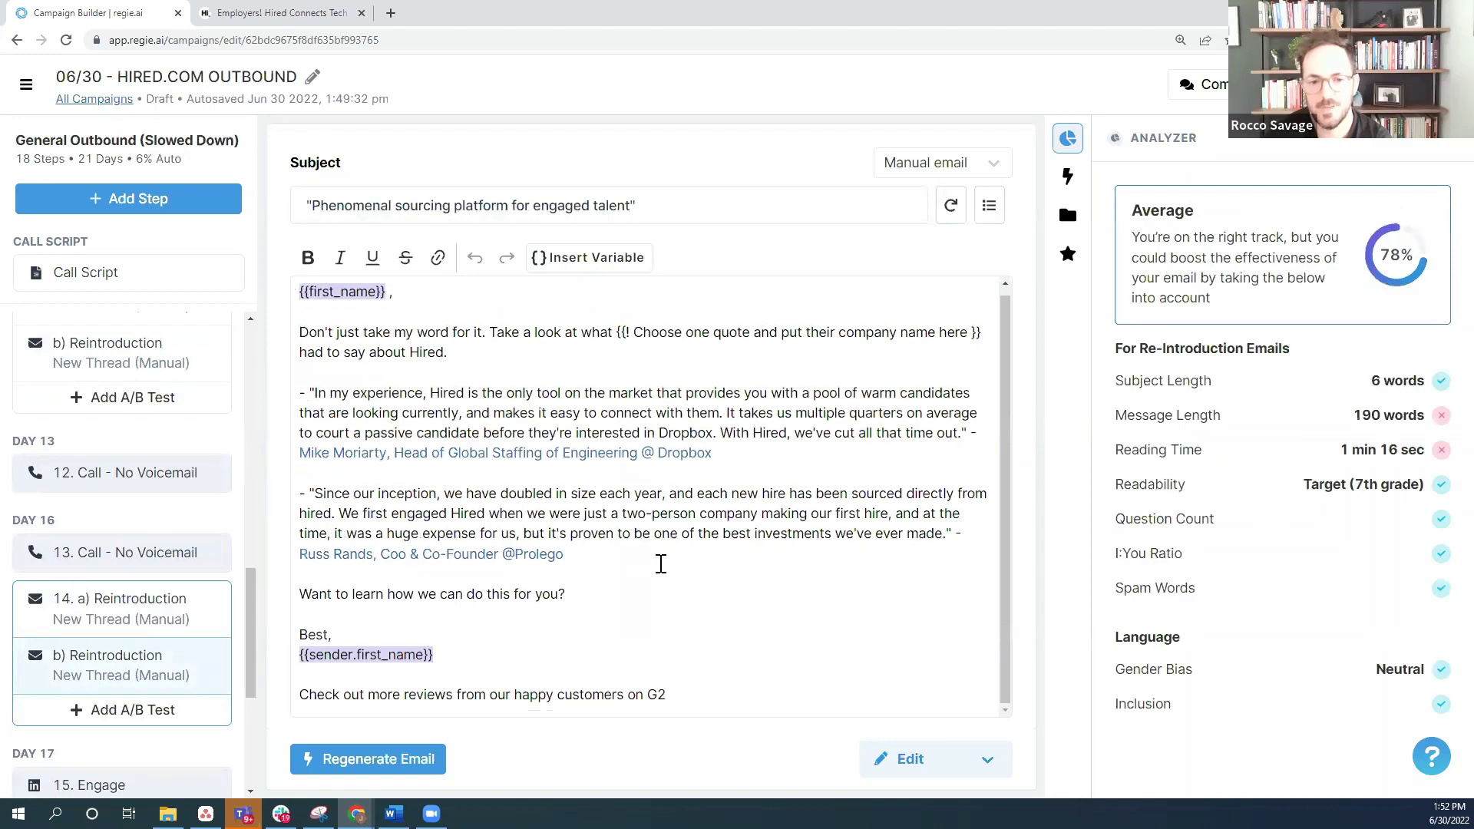
{"action": "left_click_drag", "start_coordinate": [251, 655], "coordinate": [247, 712]}
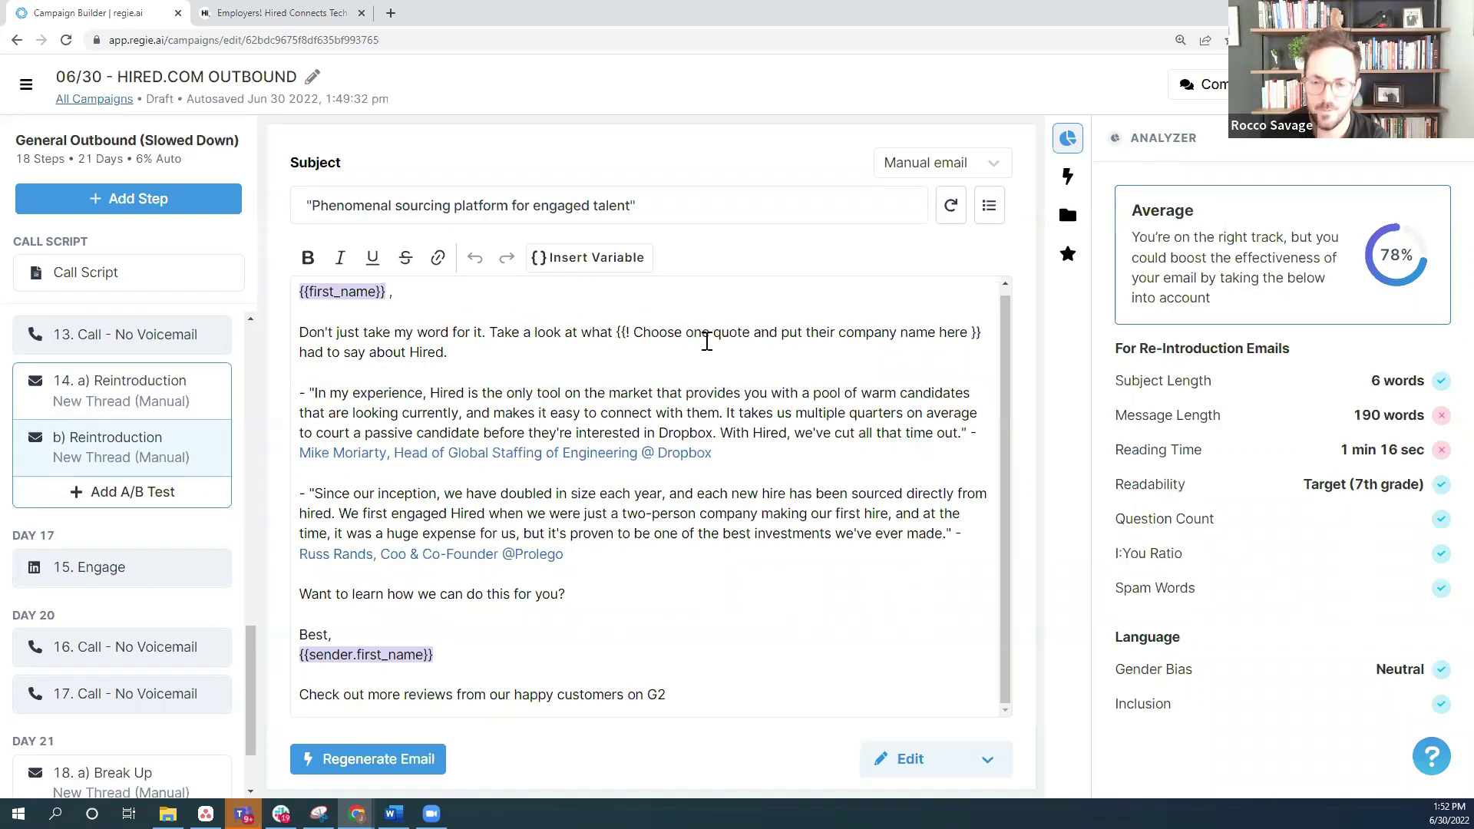
{"action": "left_click", "coordinate": [701, 555]}
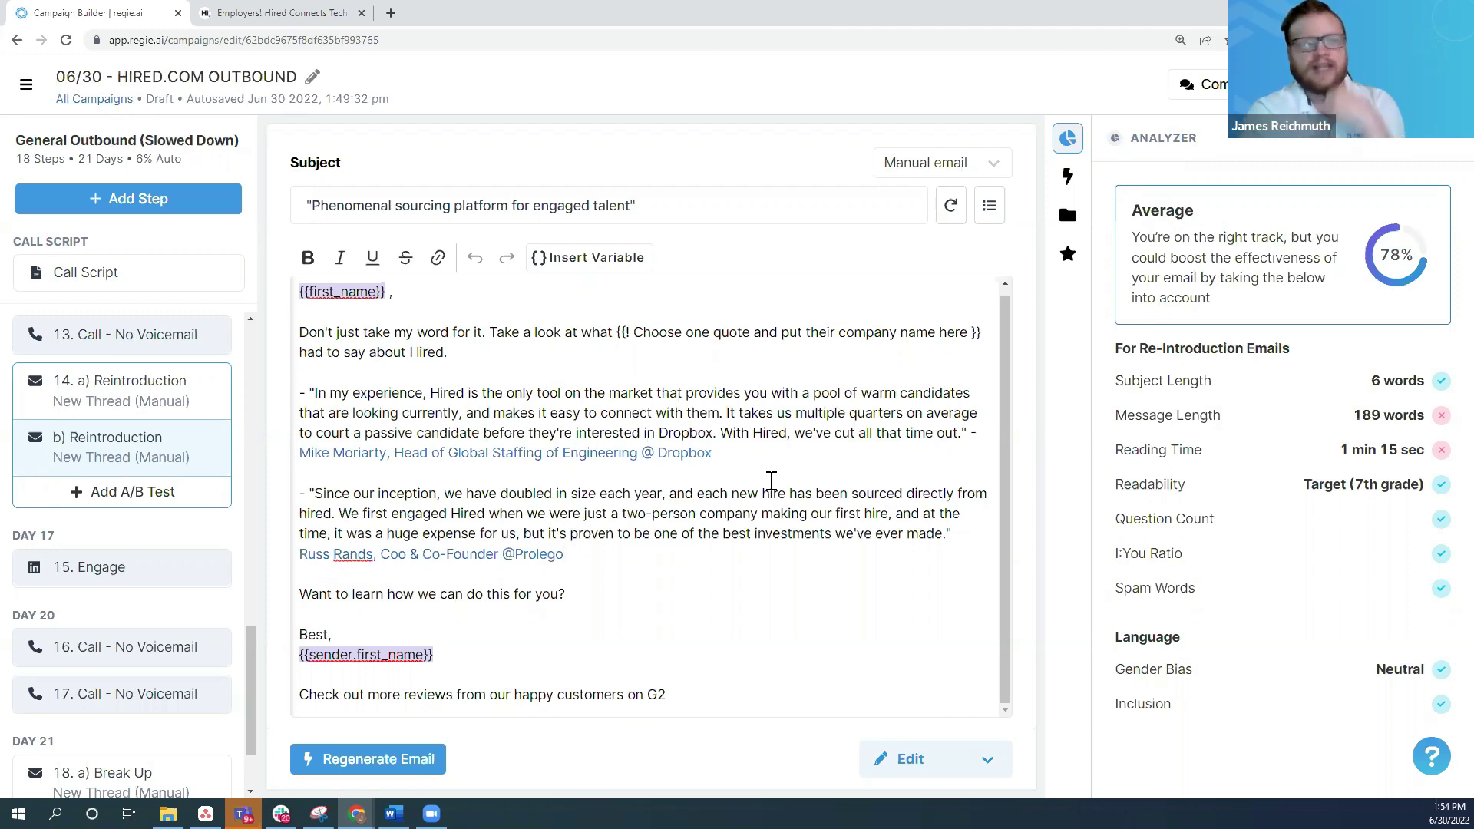
{"action": "left_click", "coordinate": [706, 576]}
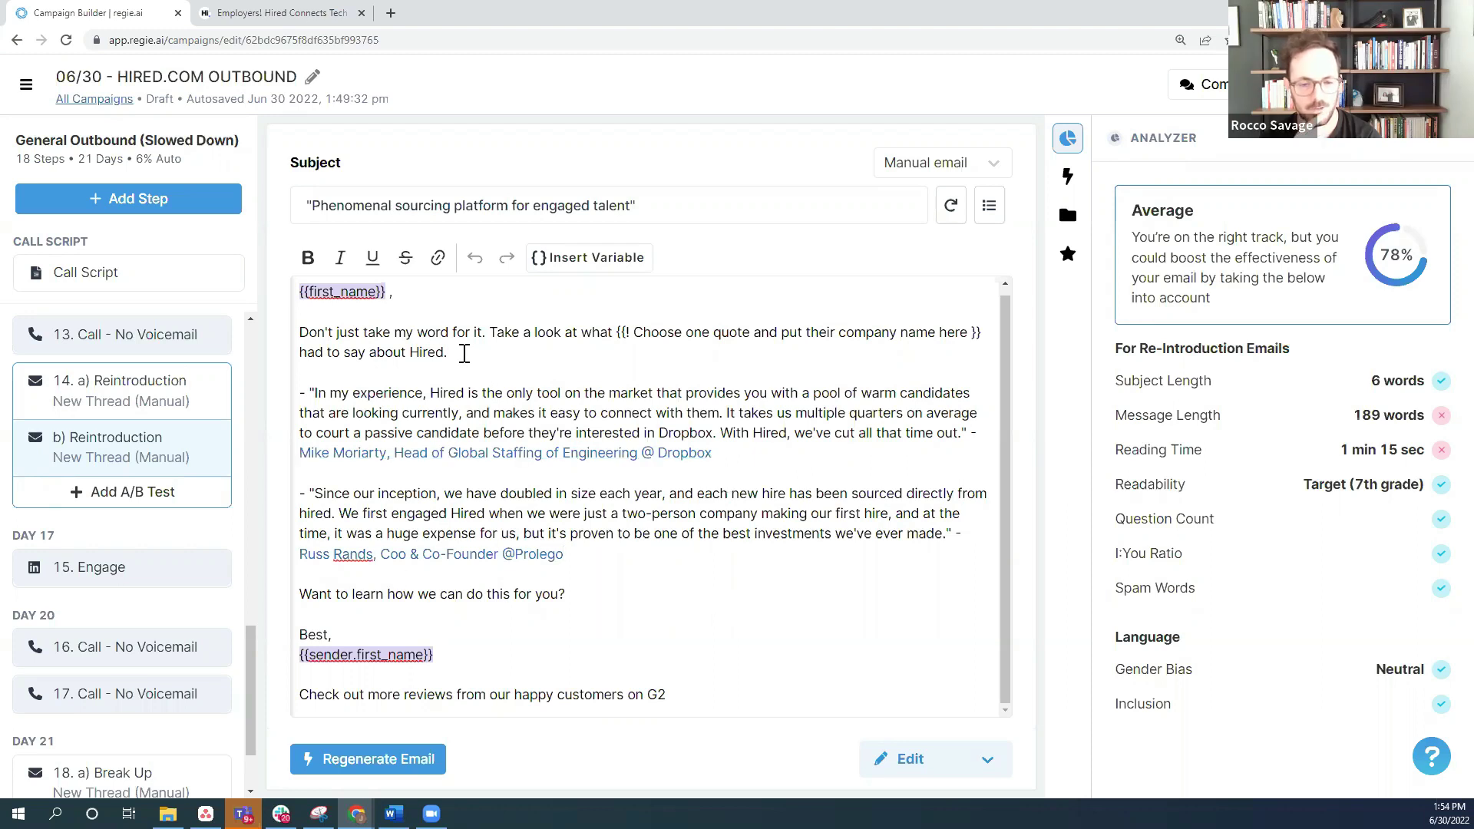
{"action": "left_click_drag", "start_coordinate": [463, 354], "coordinate": [291, 339]}
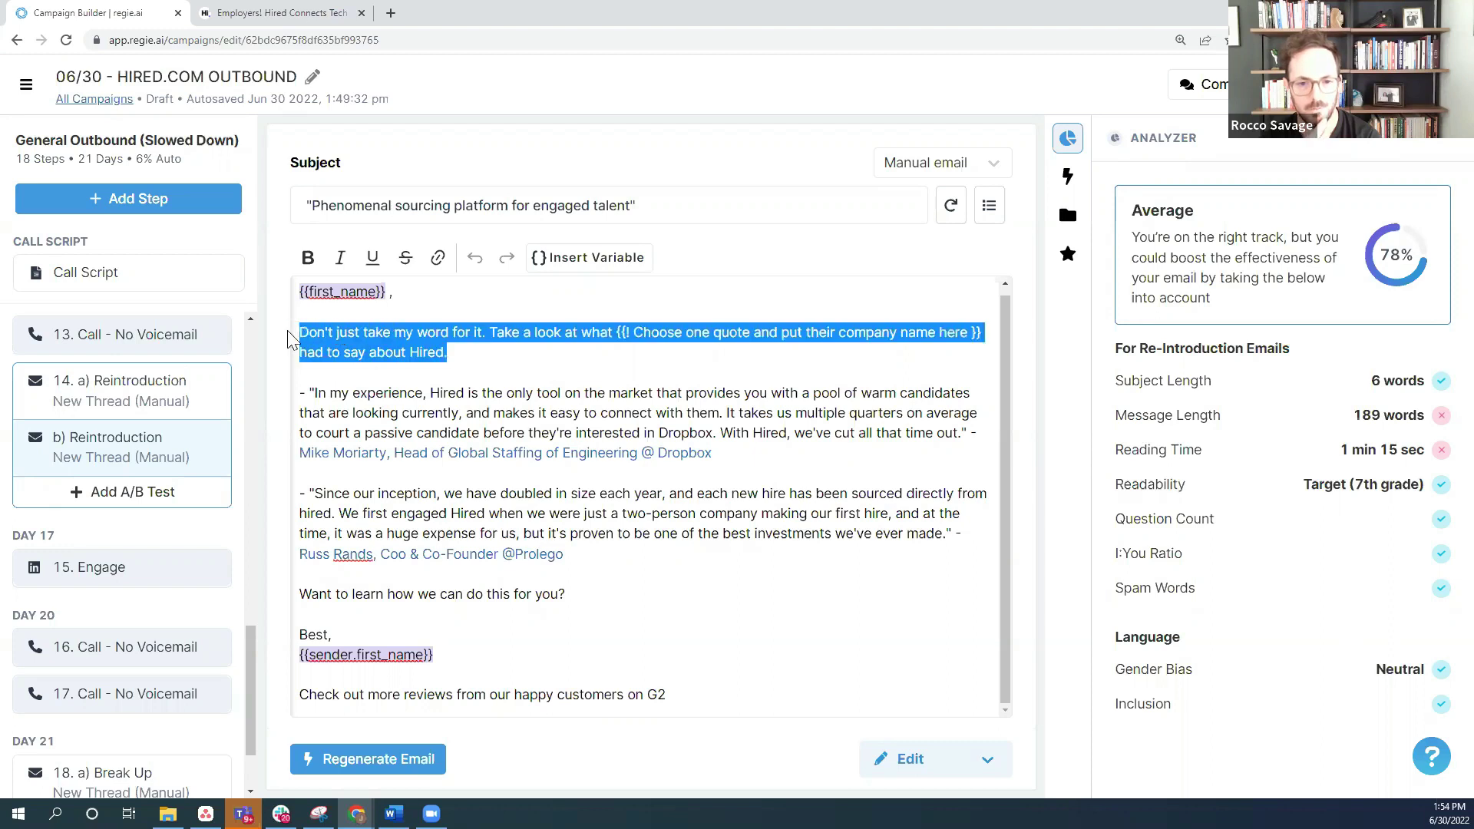
{"action": "key", "text": "BackSpace"}
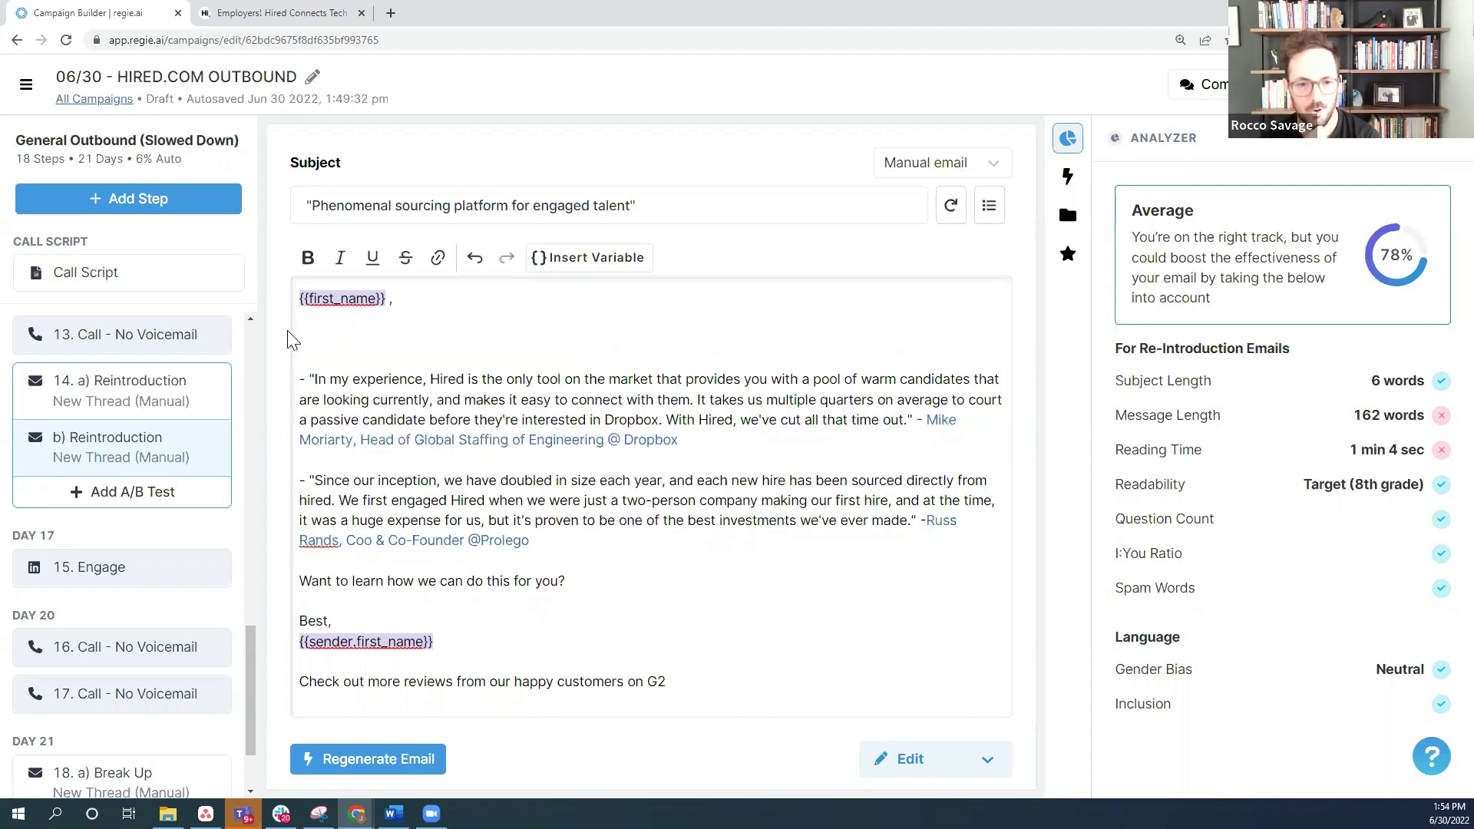
{"action": "key", "text": "BackSpace"}
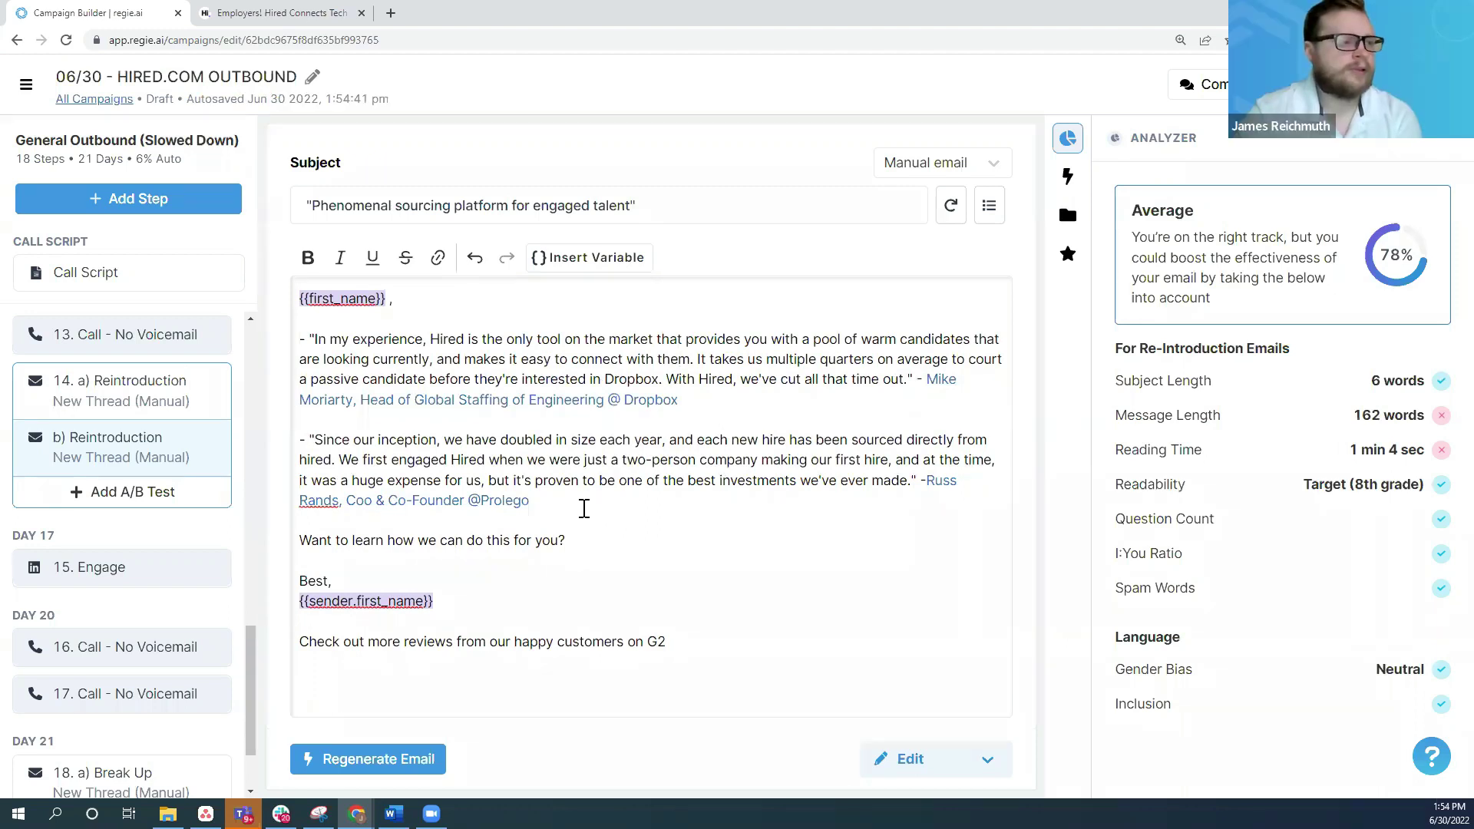
Step: Delete the Dropbox customer quote and remove the leading dash from the Prolego quote, keeping its opening quotation mark
{"action": "left_click_drag", "start_coordinate": [583, 509], "coordinate": [294, 442]}
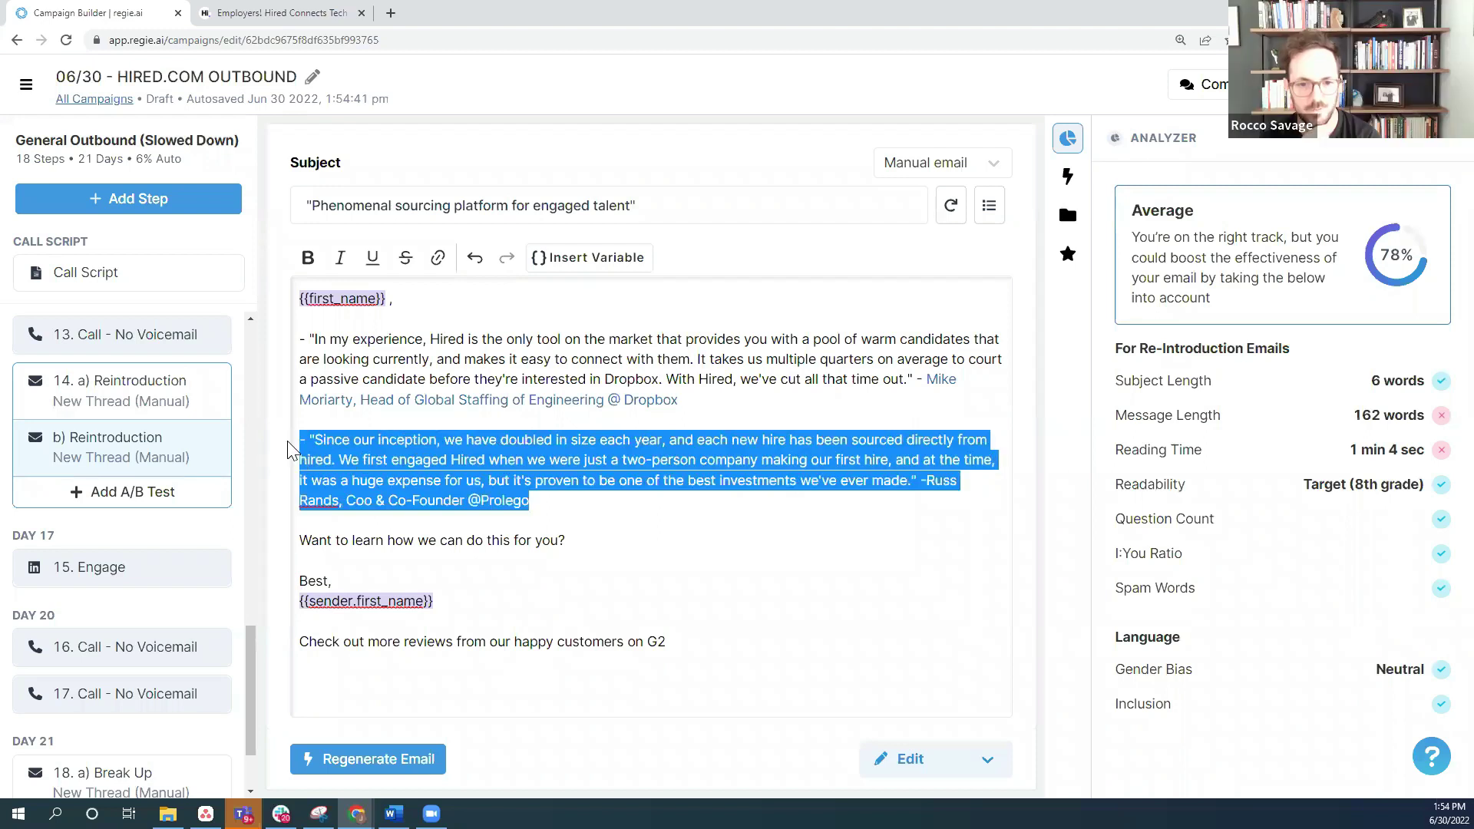
{"action": "left_click", "coordinate": [714, 397]}
{"action": "left_click_drag", "start_coordinate": [476, 405], "coordinate": [268, 354]}
{"action": "key", "text": "BackSpace"}
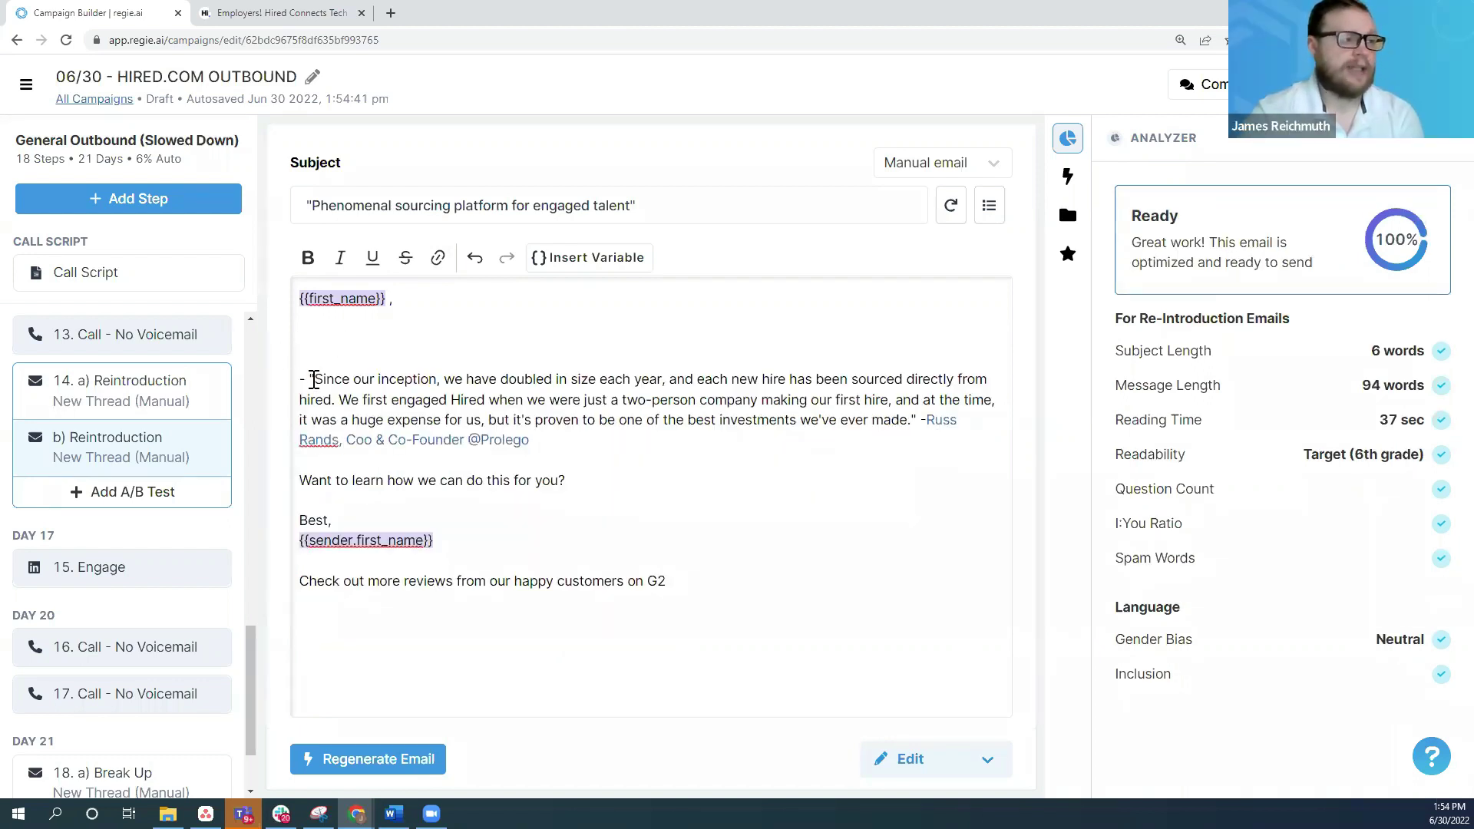
{"action": "left_click_drag", "start_coordinate": [315, 380], "coordinate": [290, 383]}
{"action": "key", "text": "BackSpace"}
{"action": "type", "text": "\""}
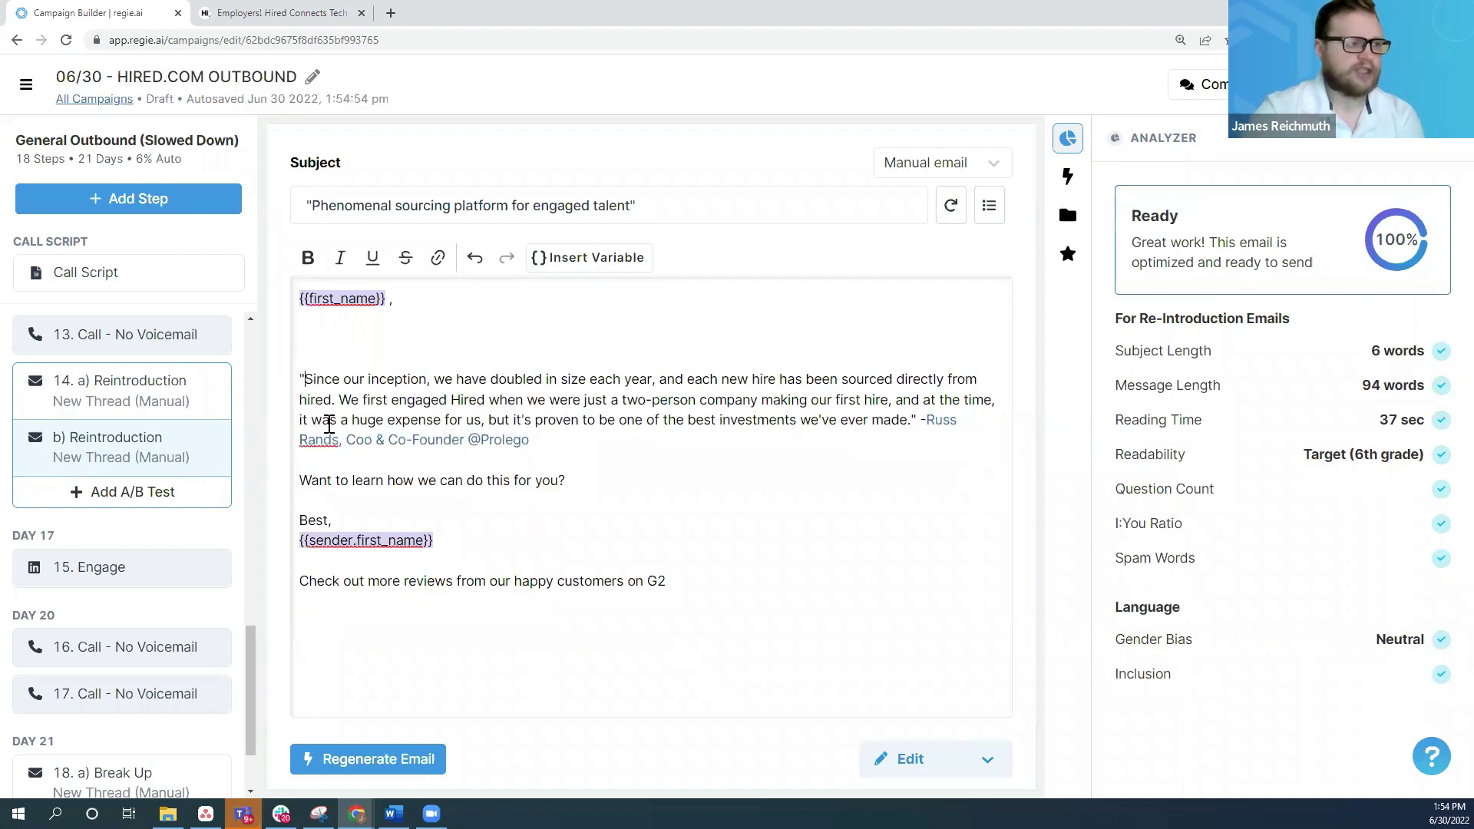
Step: Remove the first-name greeting and the blank lines above the Prolego quote so the email opens with the quote
{"action": "left_click", "coordinate": [307, 364]}
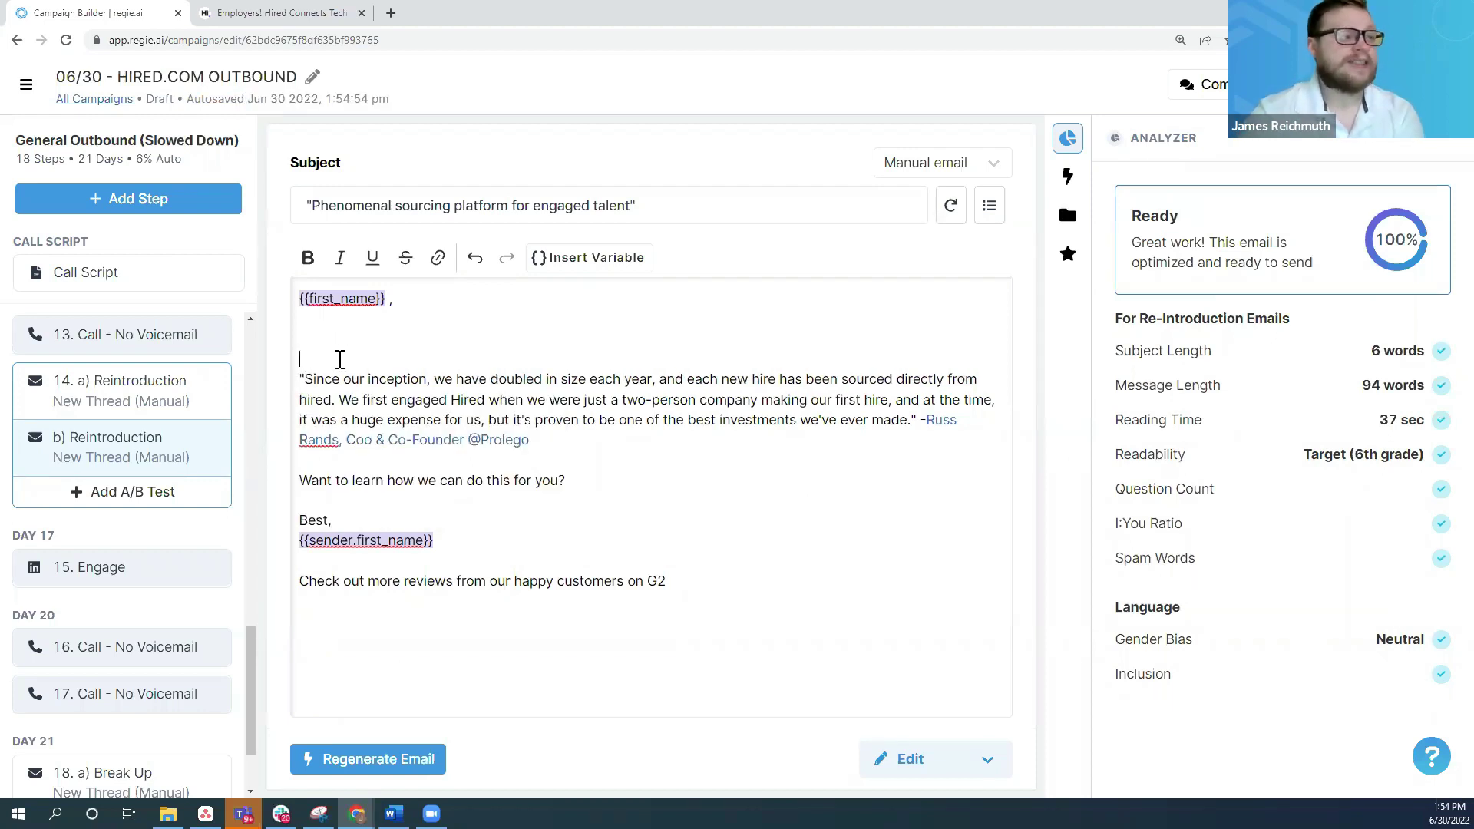
{"action": "triple_click", "coordinate": [301, 299]}
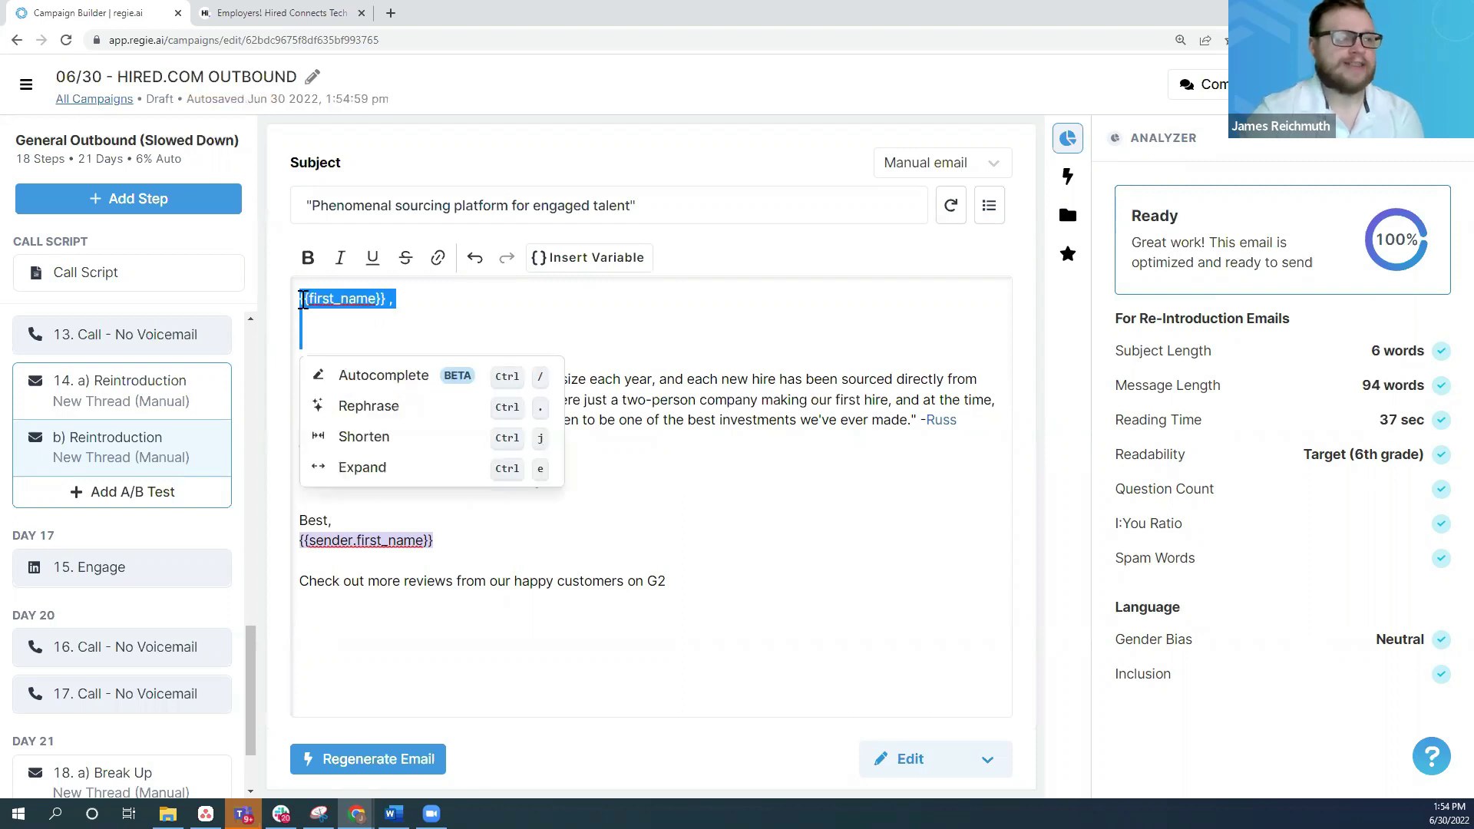
{"action": "key", "text": "BackSpace"}
{"action": "key", "text": "Delete"}
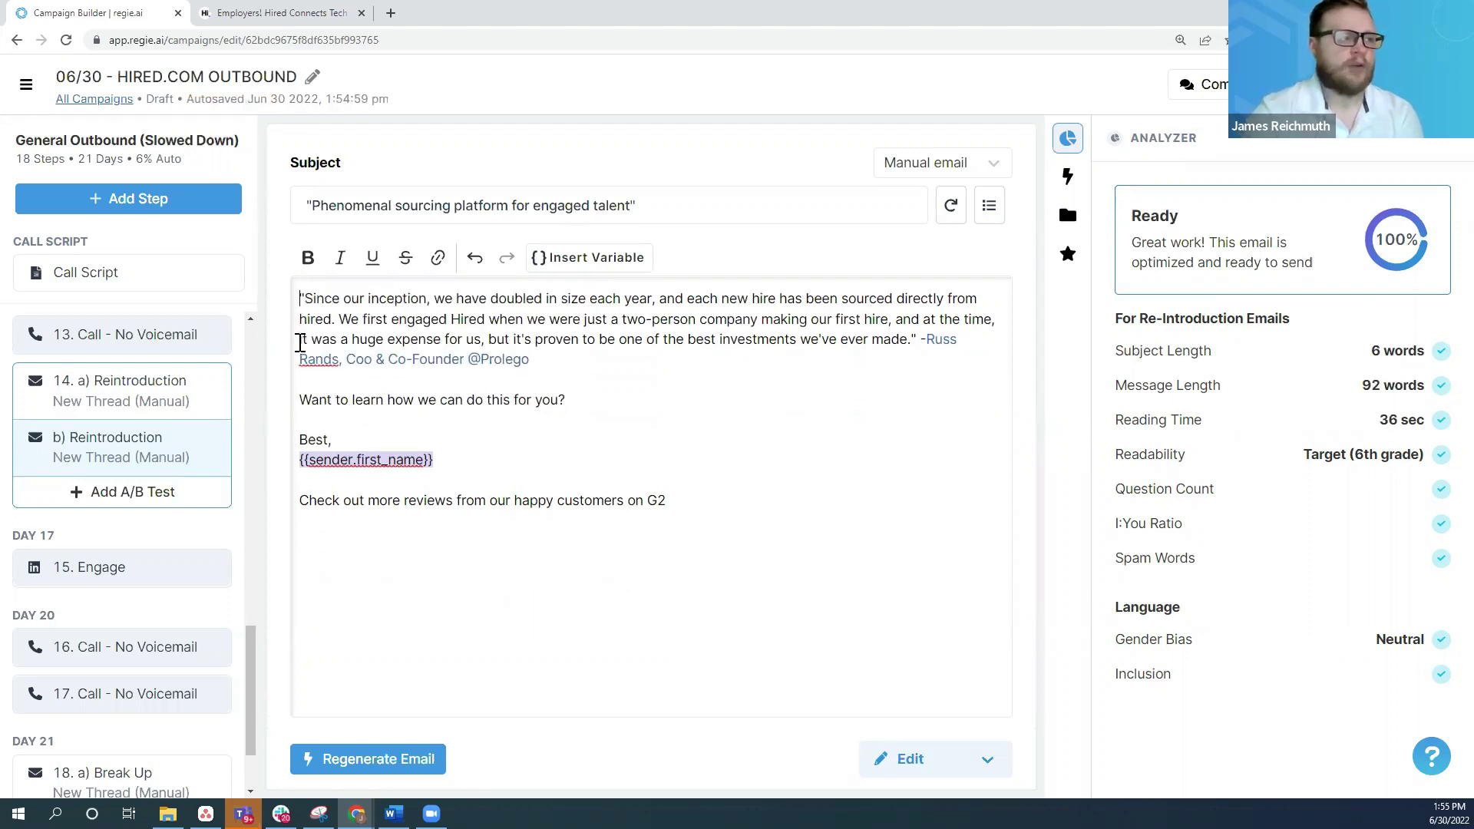
{"action": "left_click", "coordinate": [585, 400]}
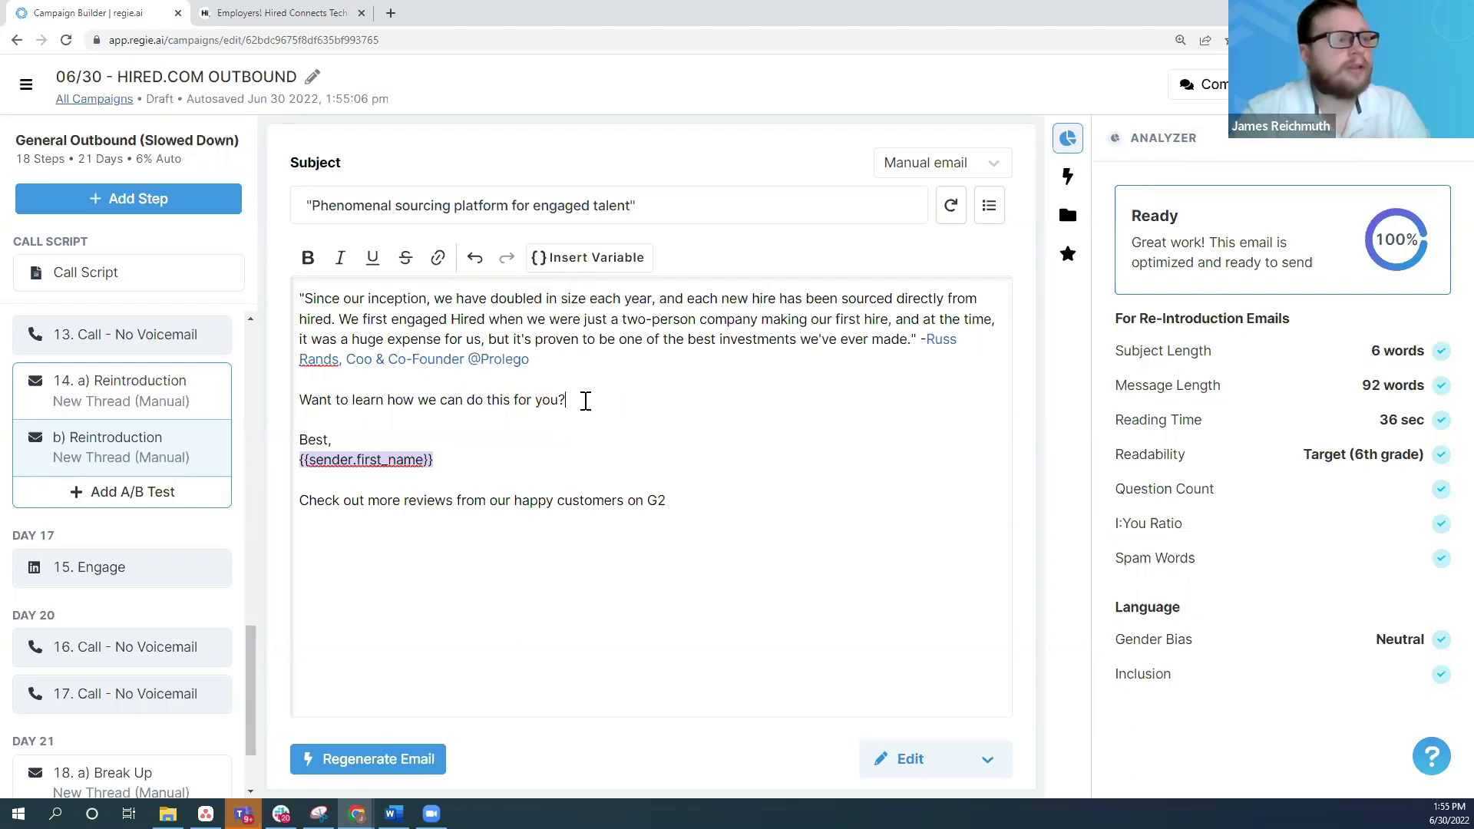
{"action": "left_click", "coordinate": [495, 459]}
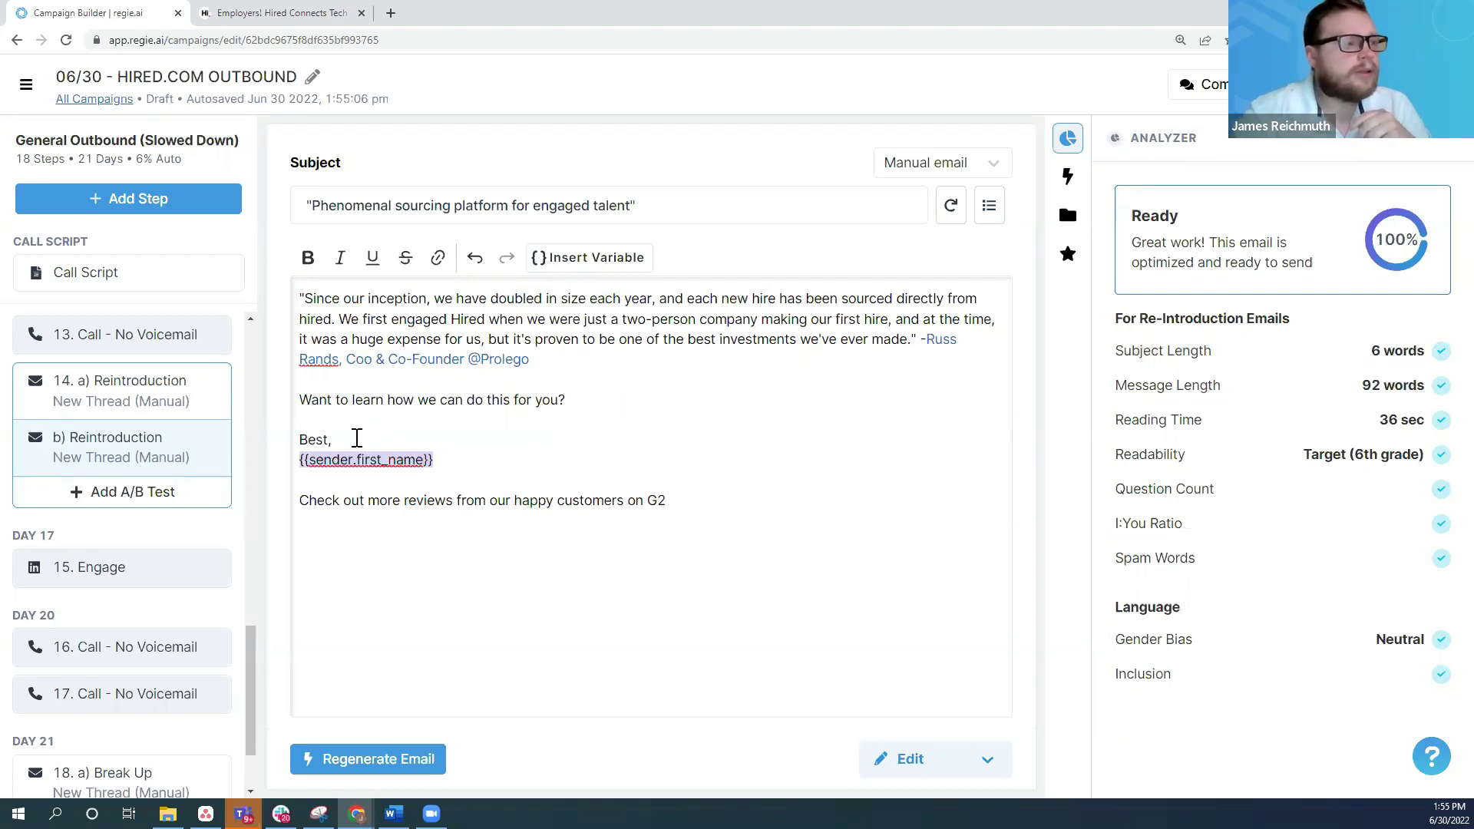
Step: Review variant b of the step 18 break-up email and compare it with both step 14 reintroduction variants
{"action": "scroll", "coordinate": [191, 555], "scroll_direction": "down", "scroll_amount": 2}
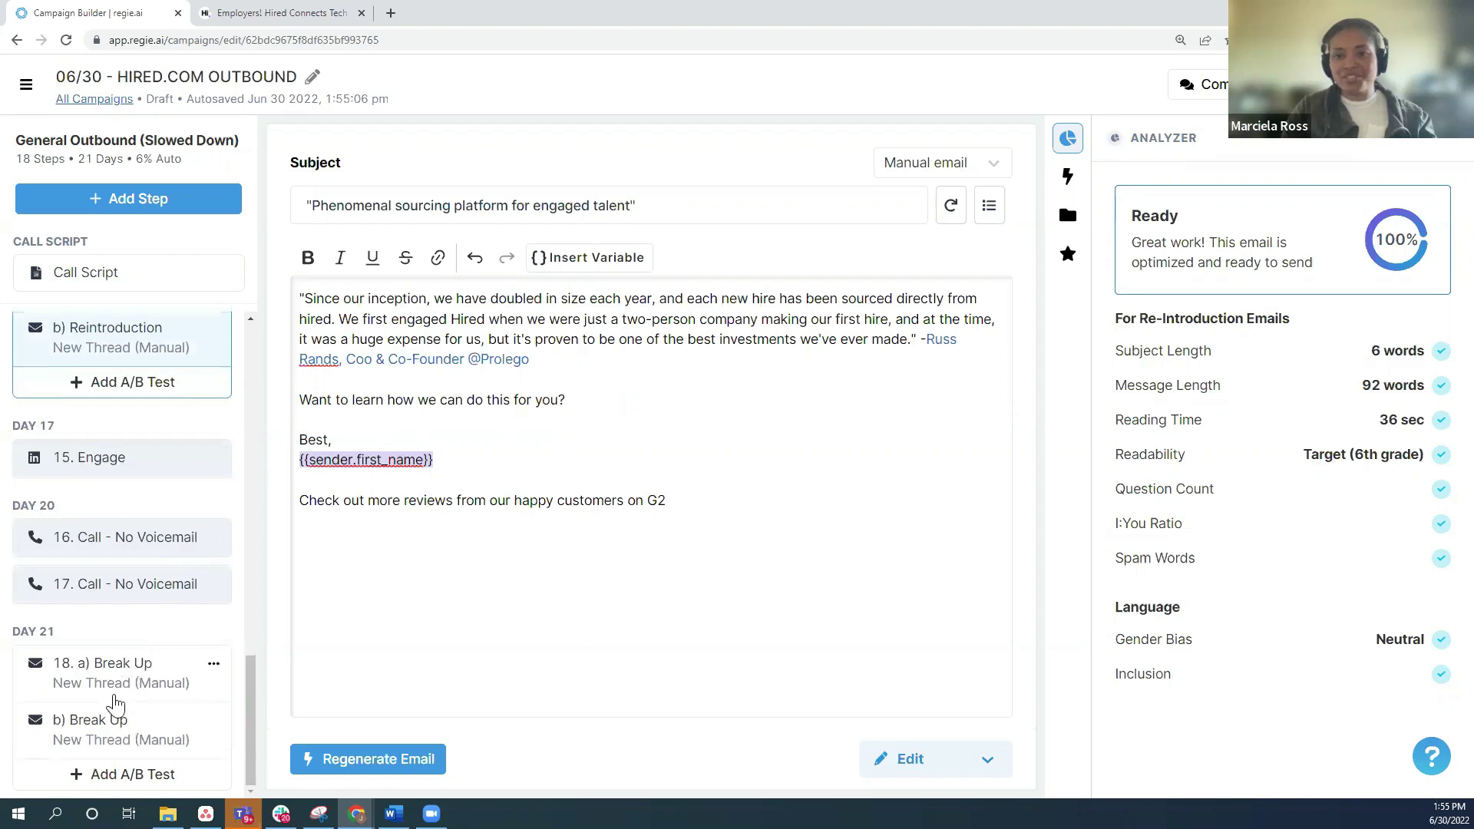
{"action": "left_click", "coordinate": [96, 729]}
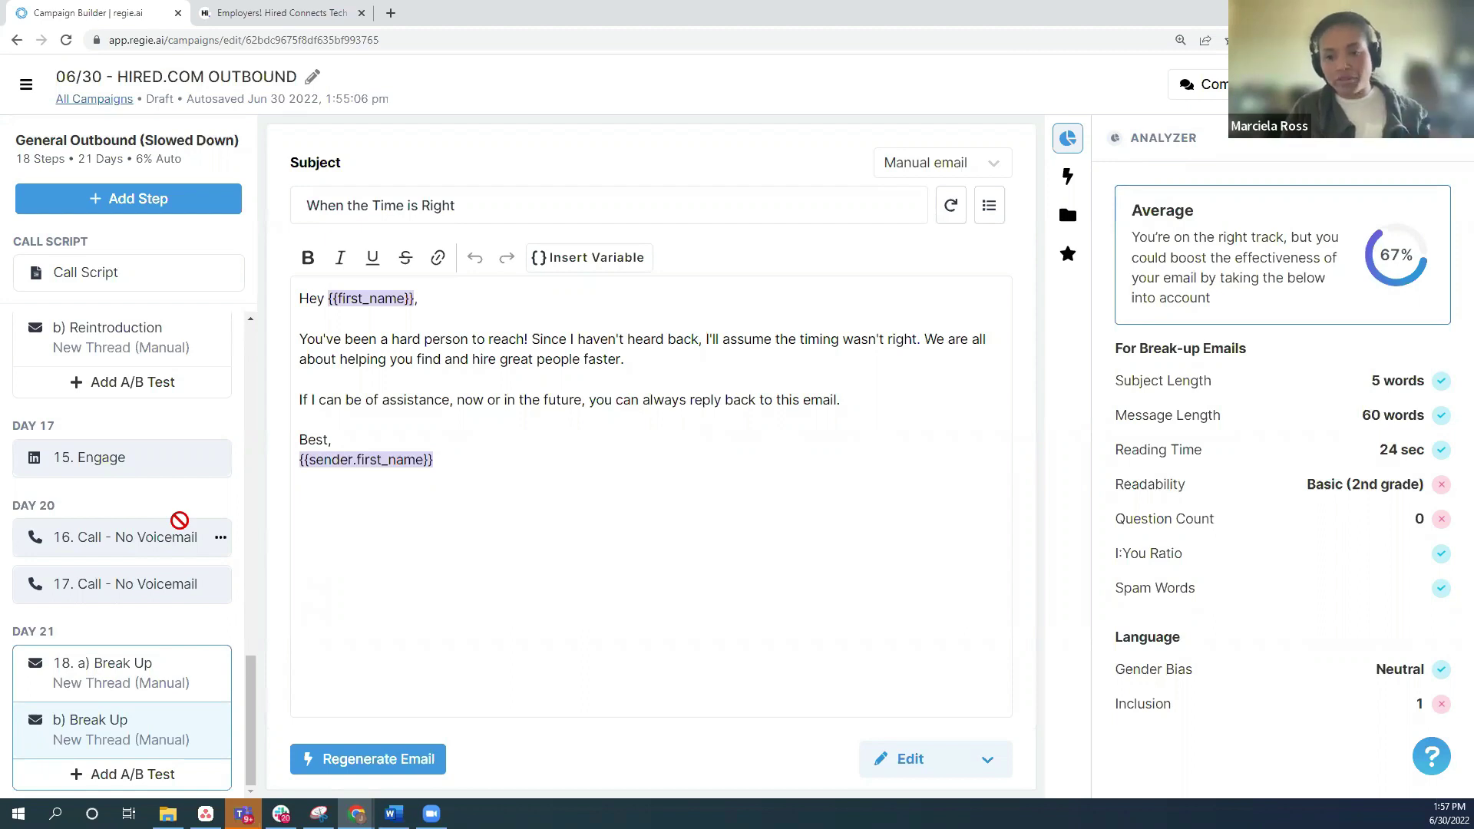
{"action": "left_click", "coordinate": [137, 340]}
{"action": "scroll", "coordinate": [123, 361], "scroll_direction": "up", "scroll_amount": 1}
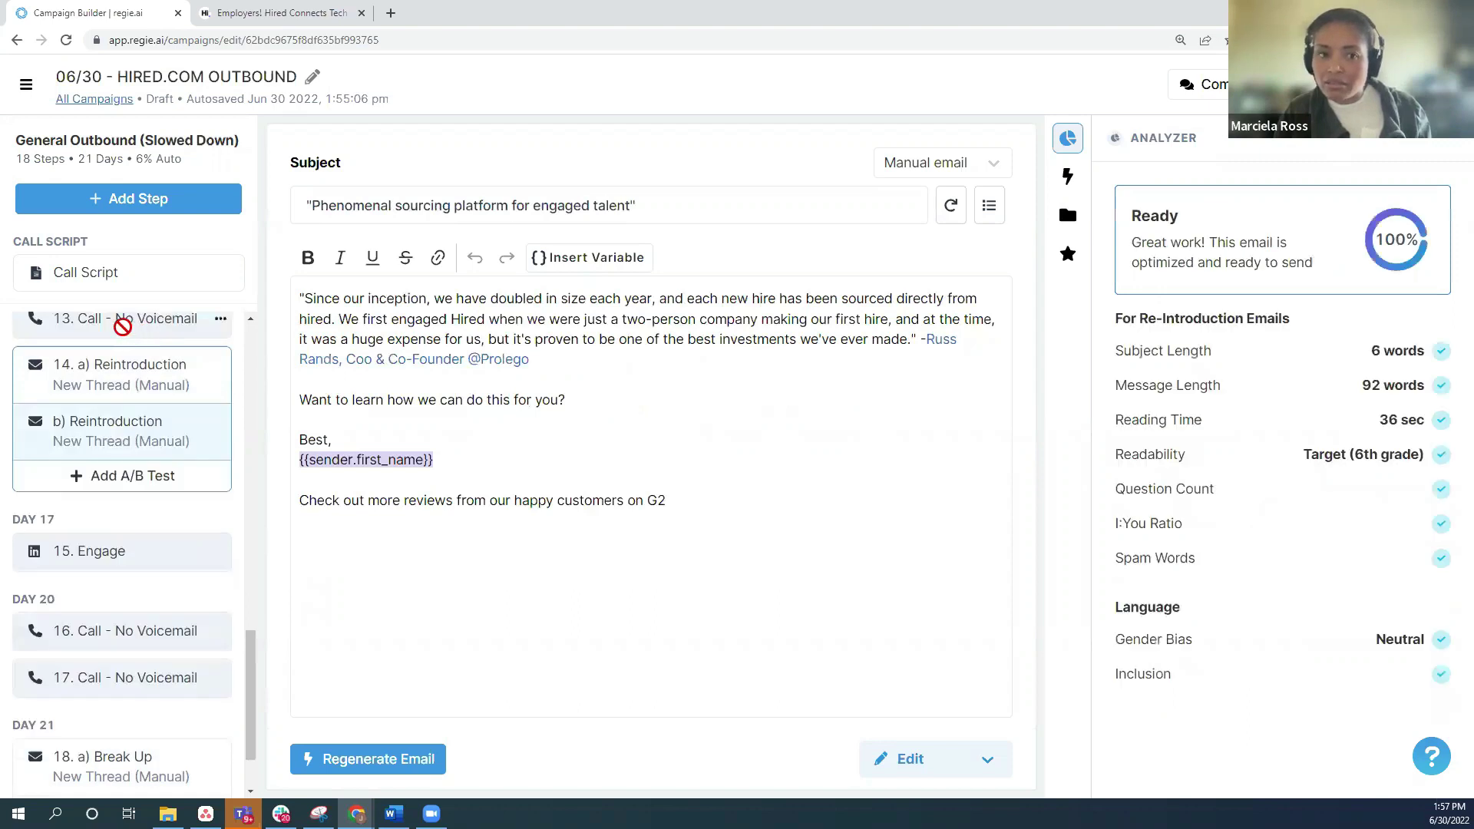
{"action": "left_click", "coordinate": [119, 368]}
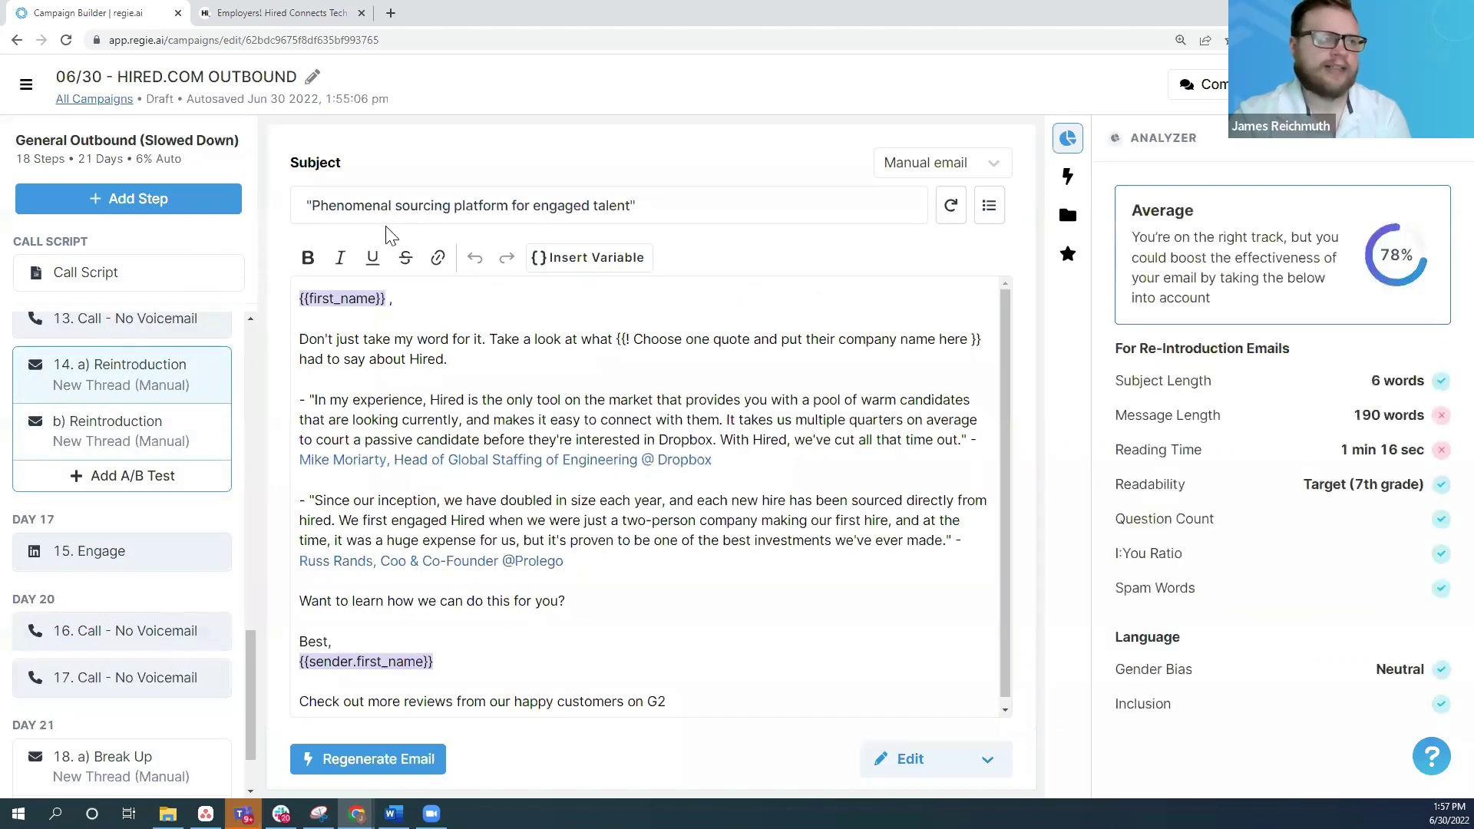
{"action": "scroll", "coordinate": [146, 537], "scroll_direction": "down", "scroll_amount": 1}
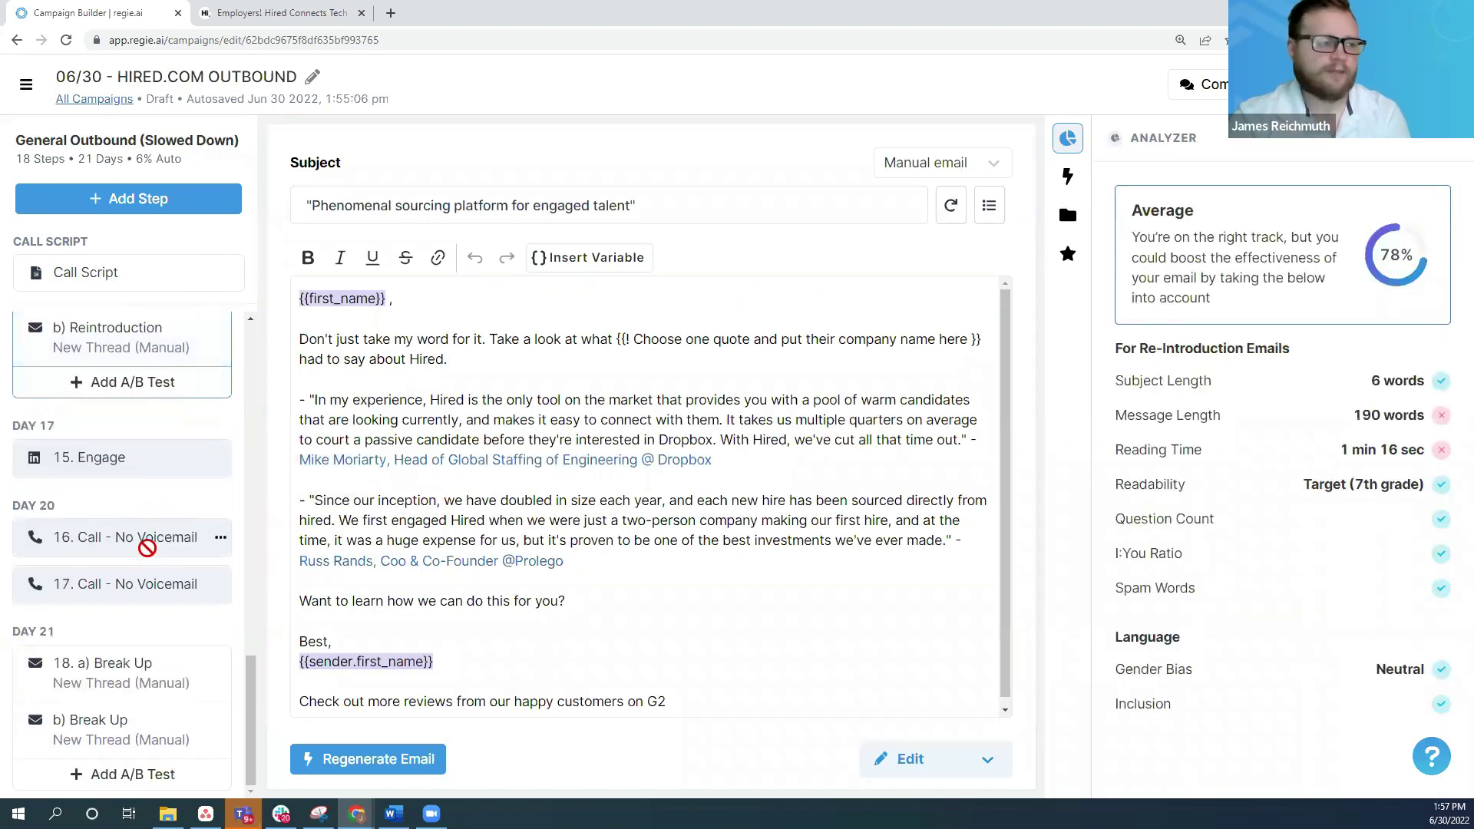
{"action": "left_click", "coordinate": [137, 731]}
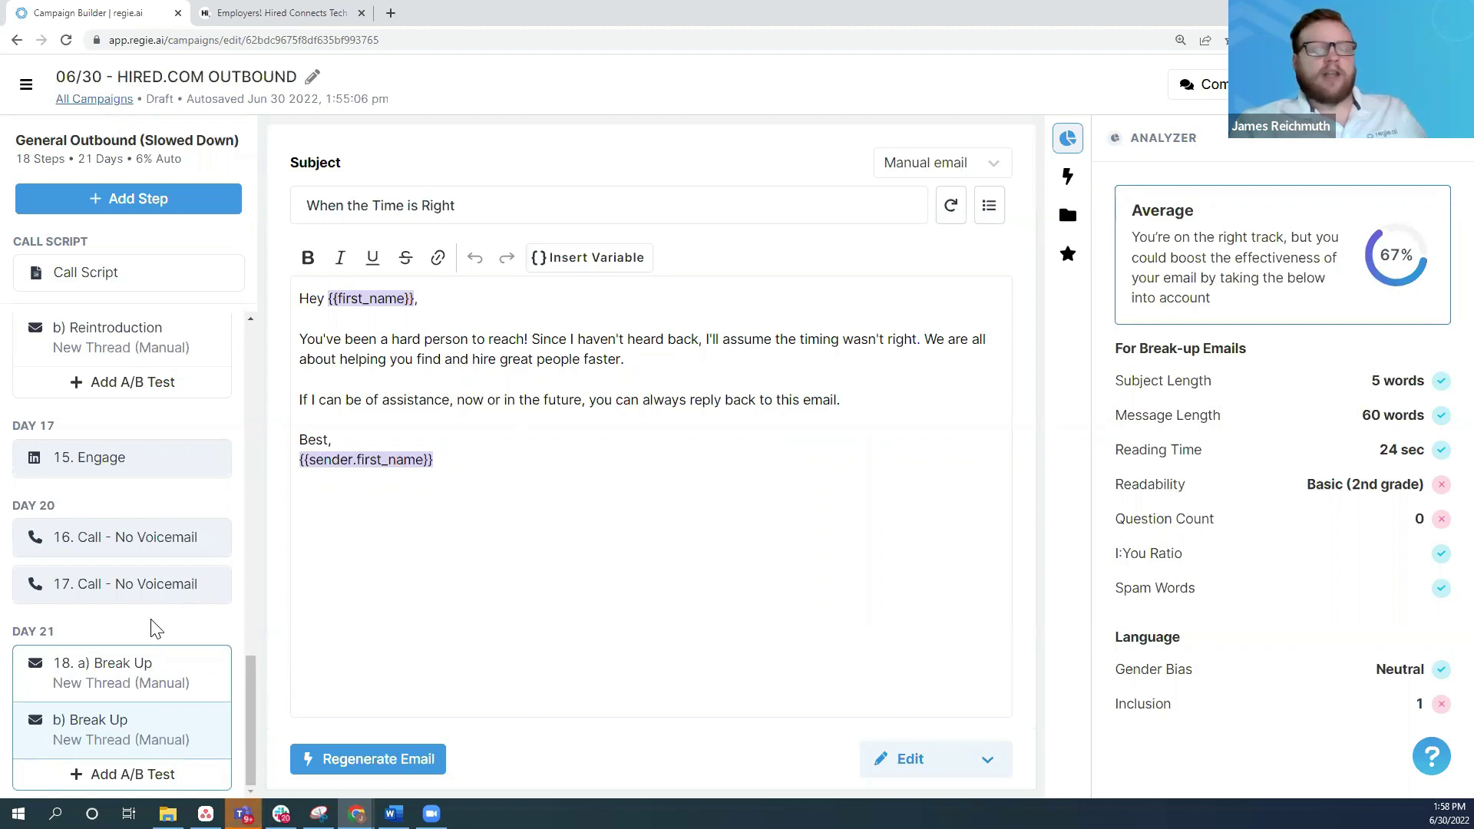
Step: Look back at variant b of the step 1 introduction email and the day 4 to day 8 steps that follow
{"action": "scroll", "coordinate": [154, 626], "scroll_direction": "up", "scroll_amount": 15}
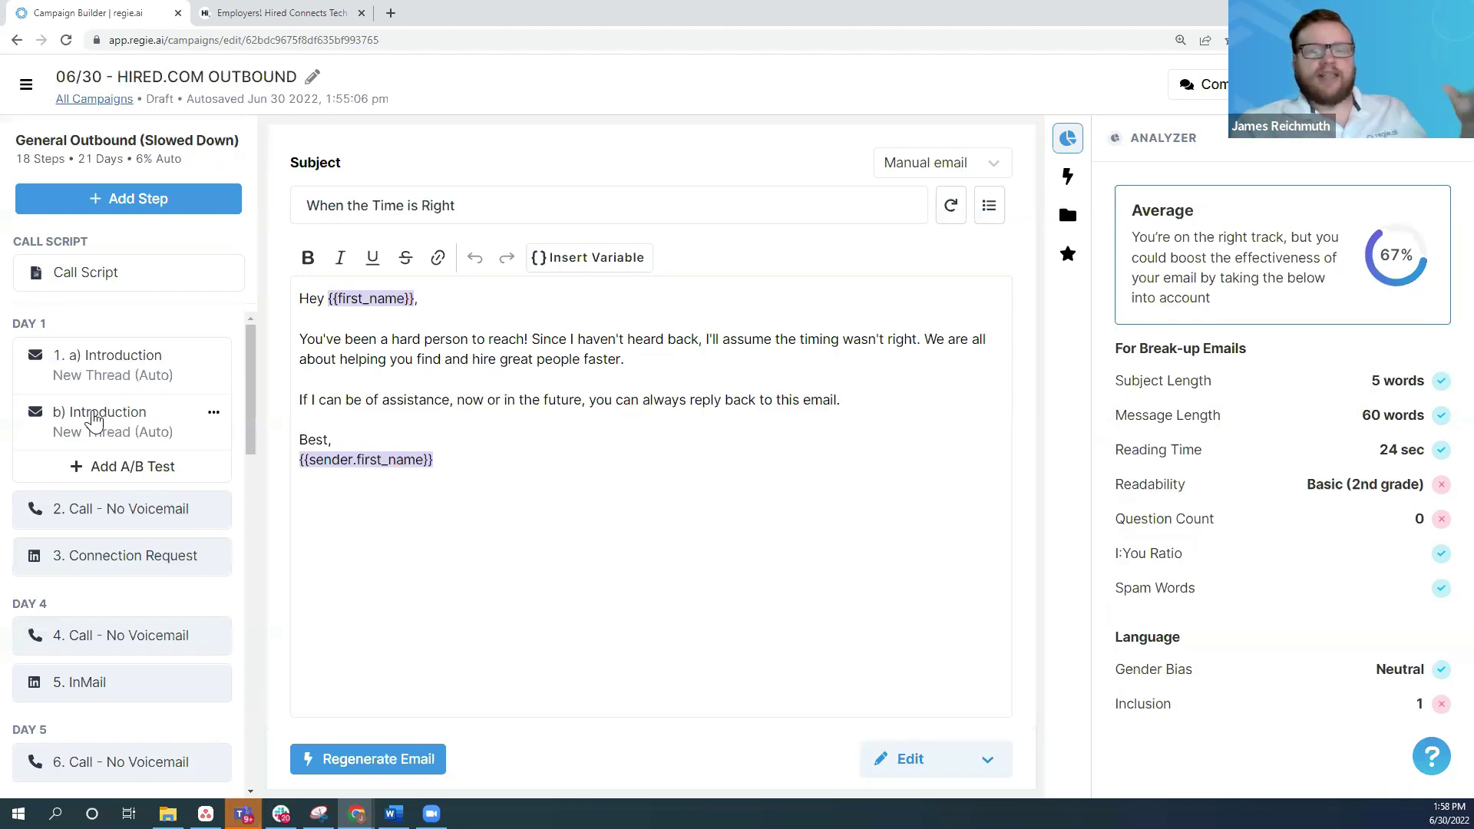
{"action": "left_click", "coordinate": [94, 420]}
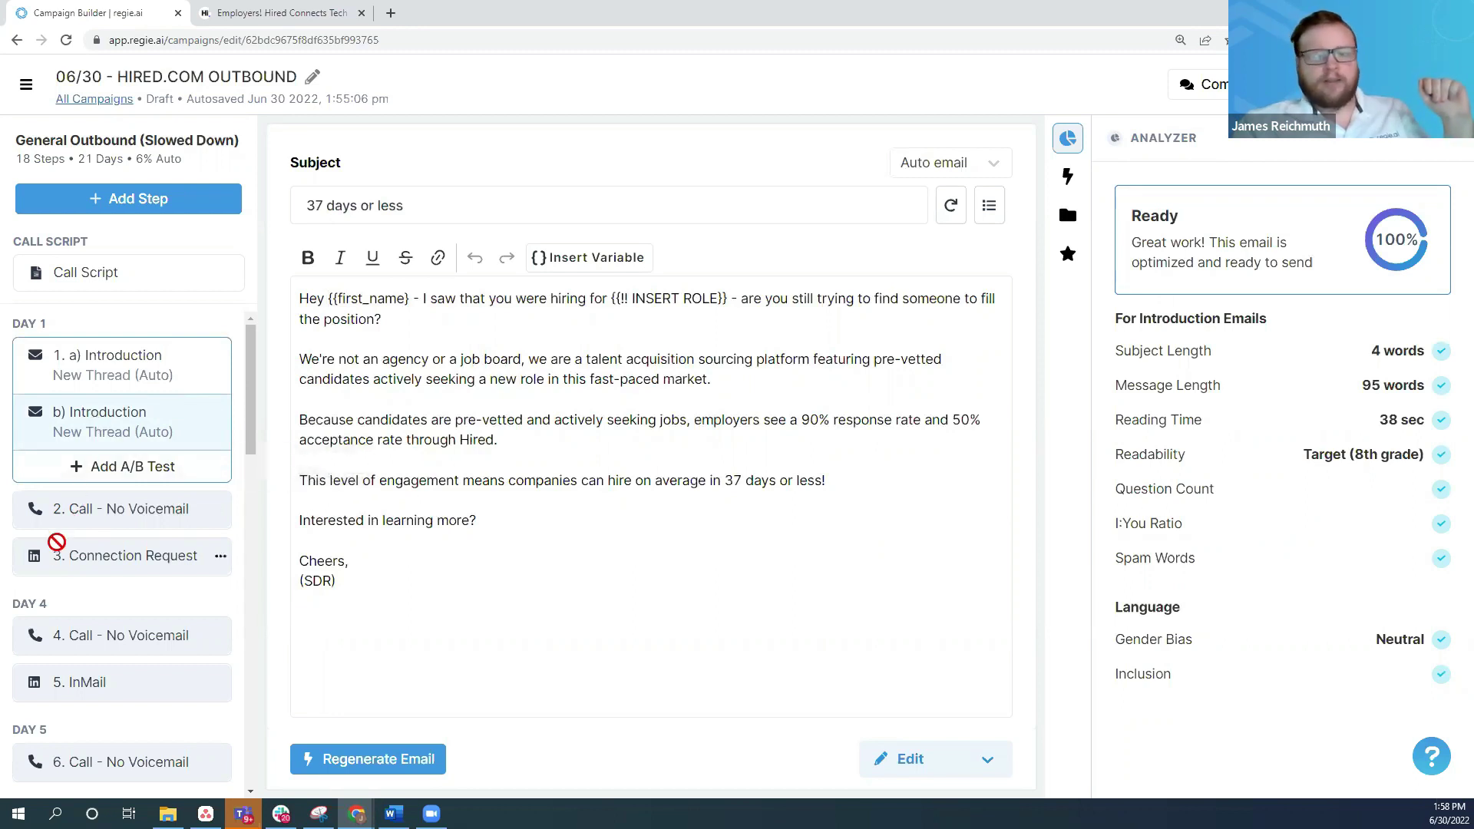
{"action": "scroll", "coordinate": [158, 526], "scroll_direction": "down", "scroll_amount": 15}
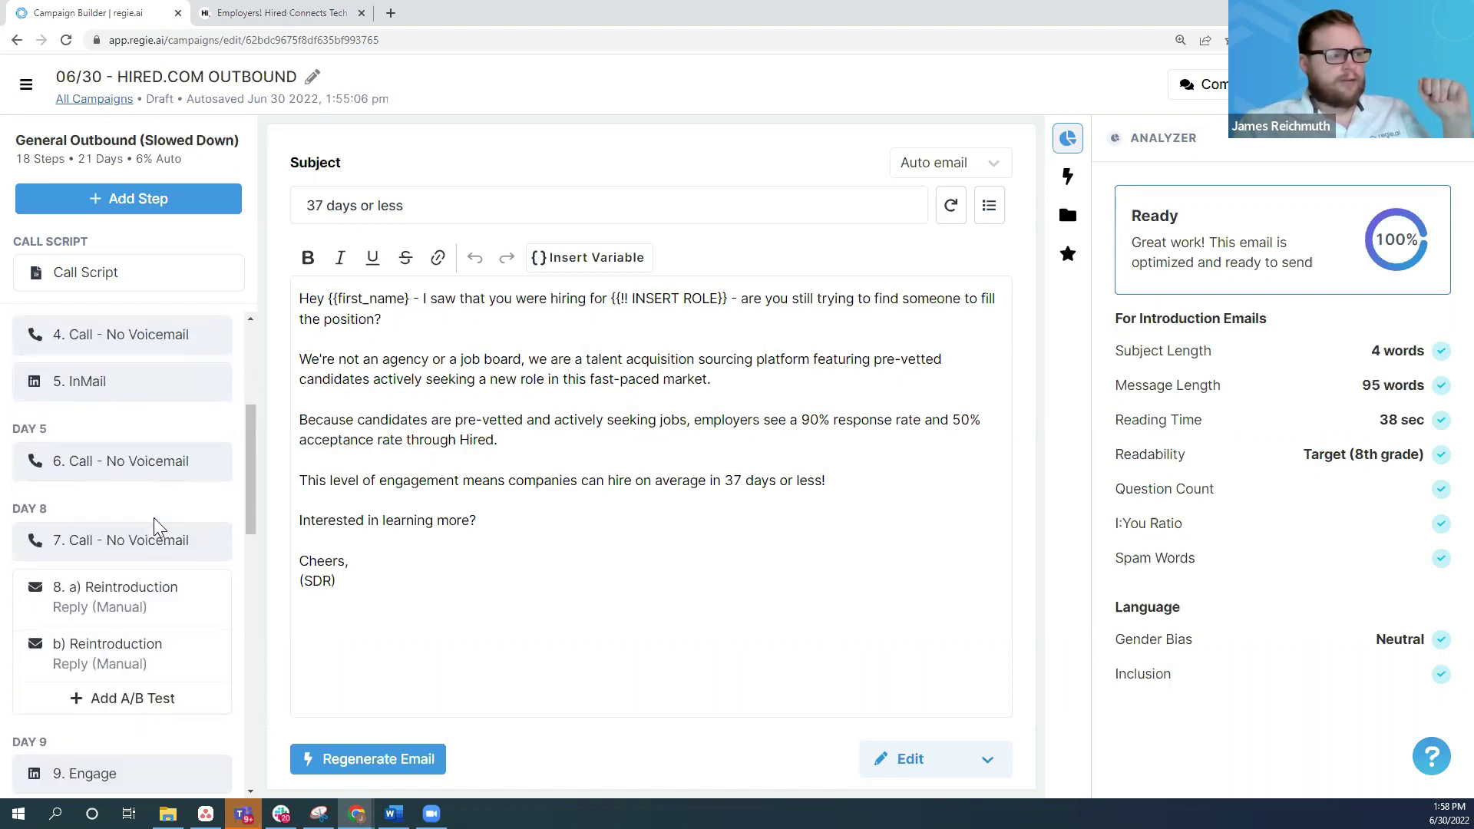